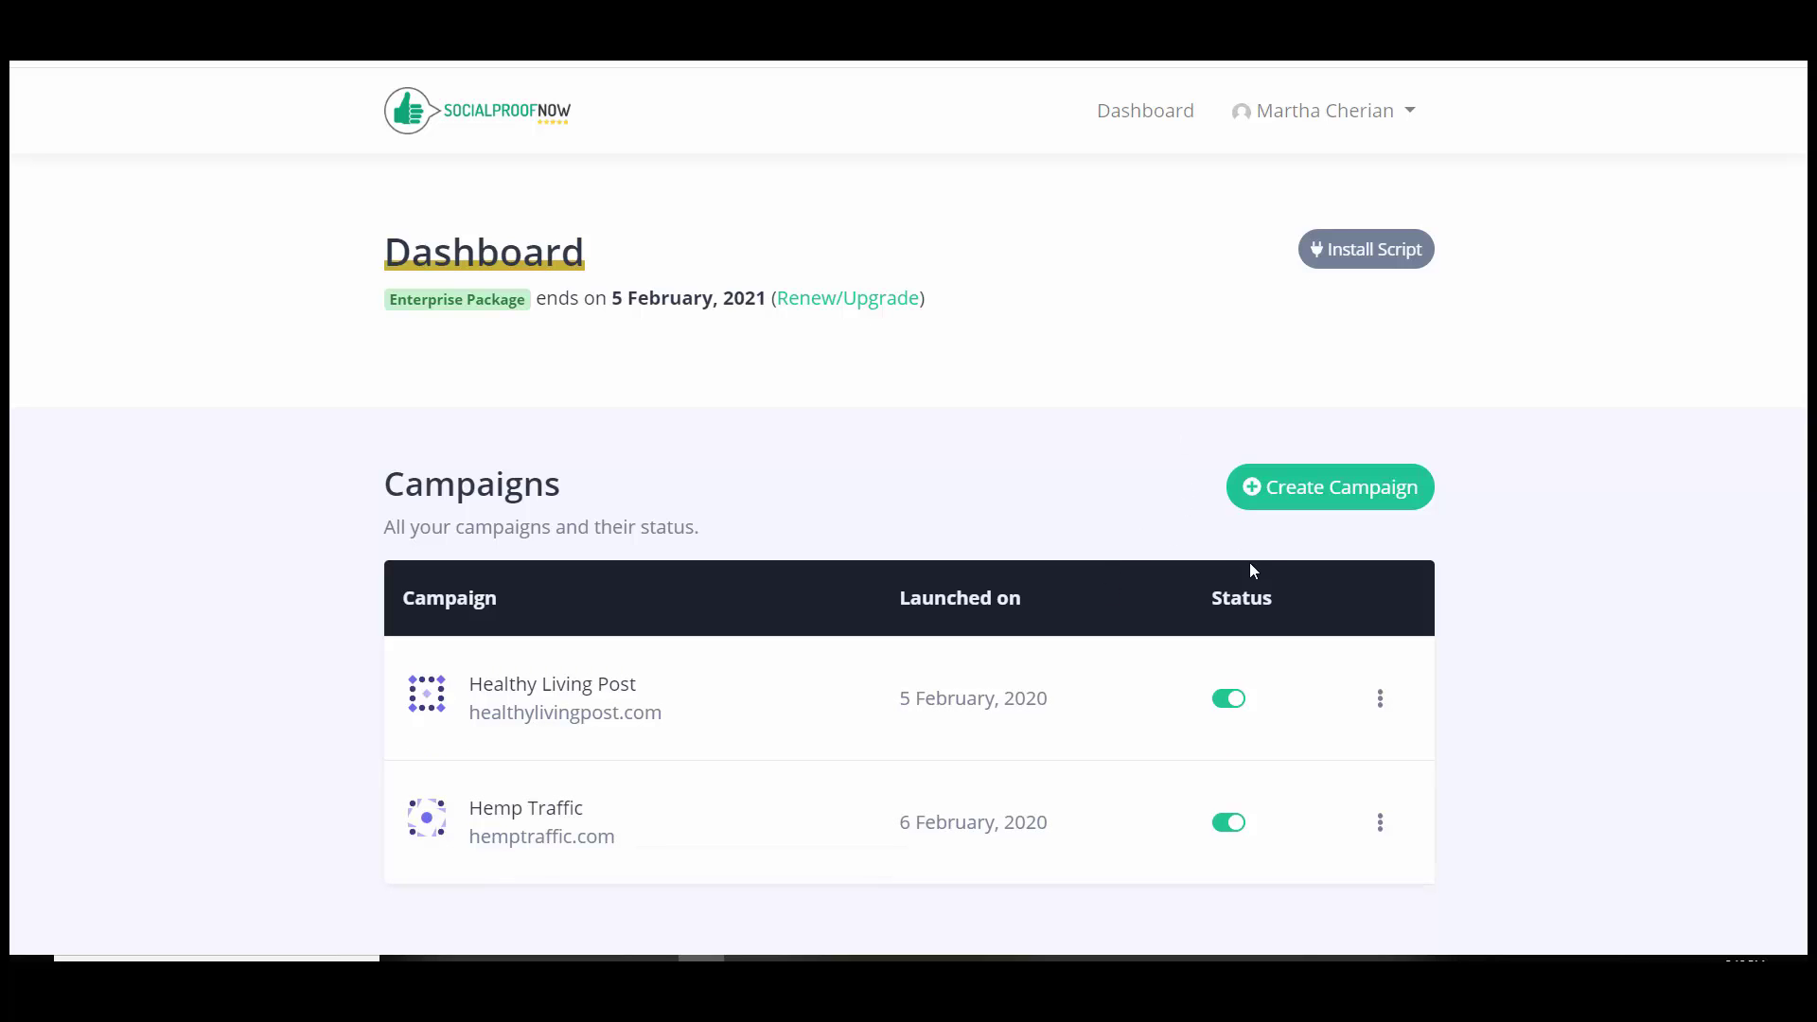
Step: Open the Hemp Traffic campaign and start creating a new notification for it
click(520, 814)
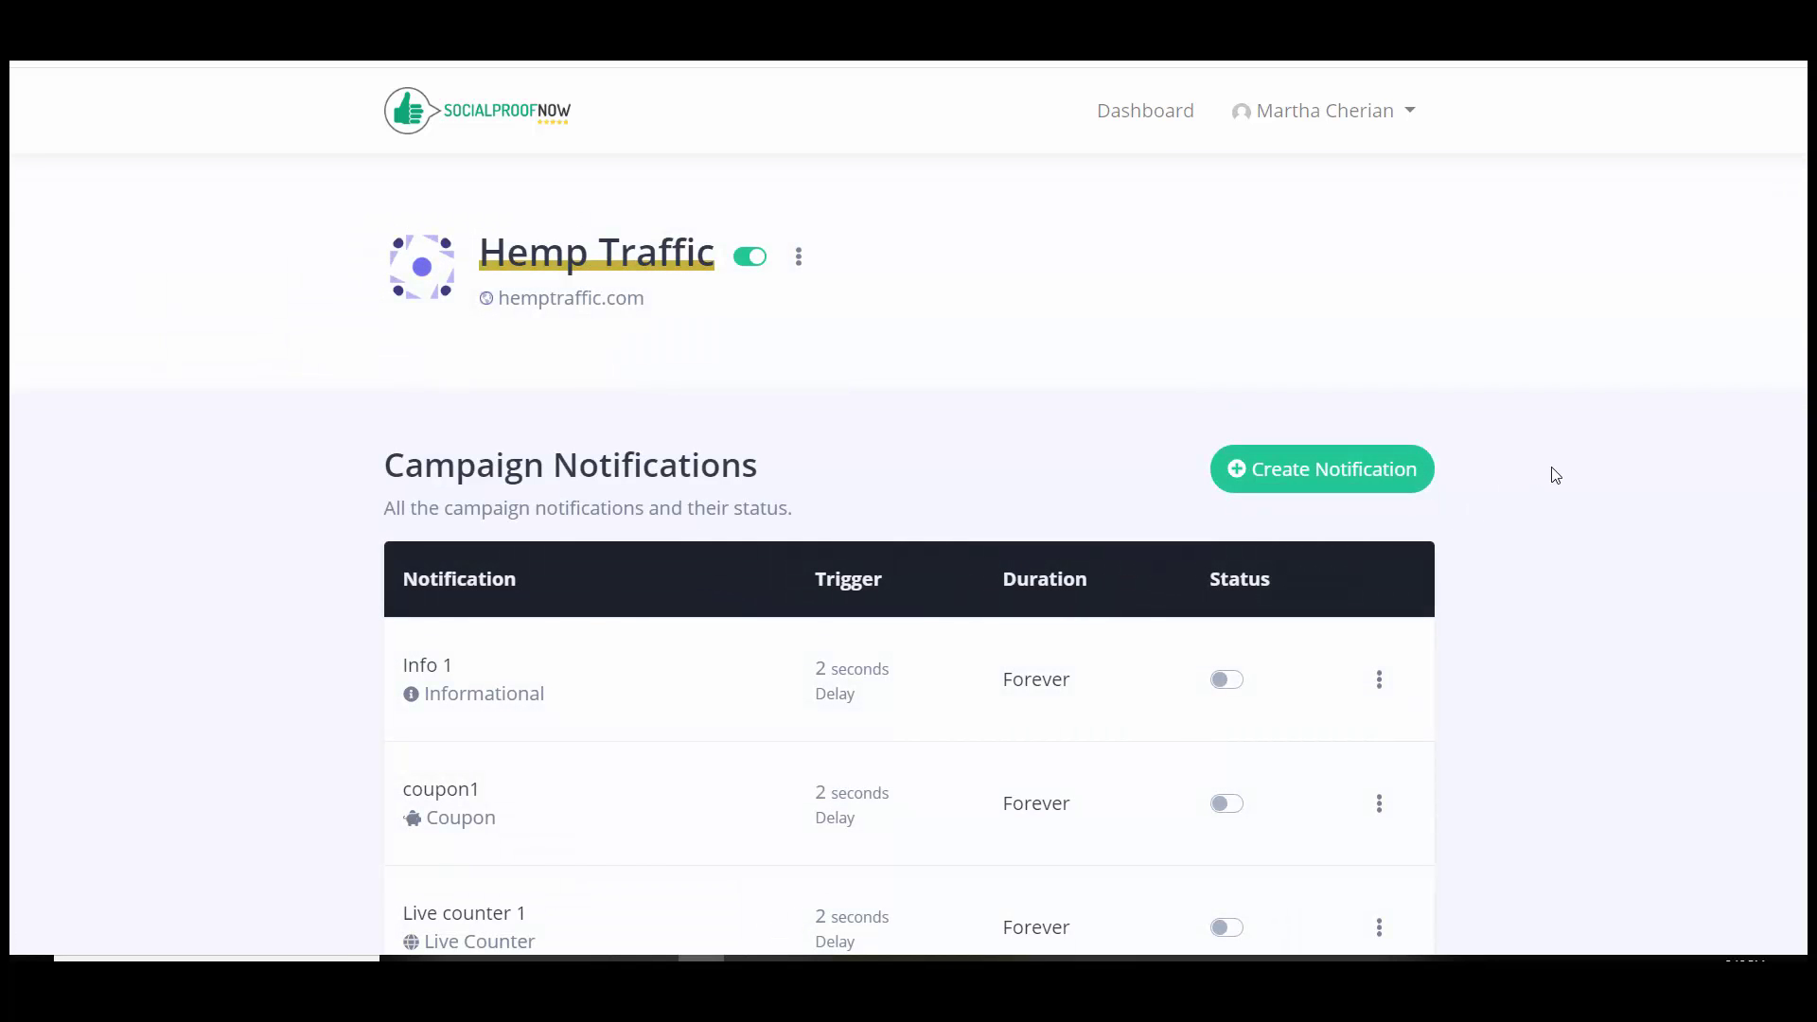
mouse_move(1800, 289)
mouse_down()
mouse_move(1799, 902)
mouse_move(1799, 284)
mouse_up()
click(1345, 488)
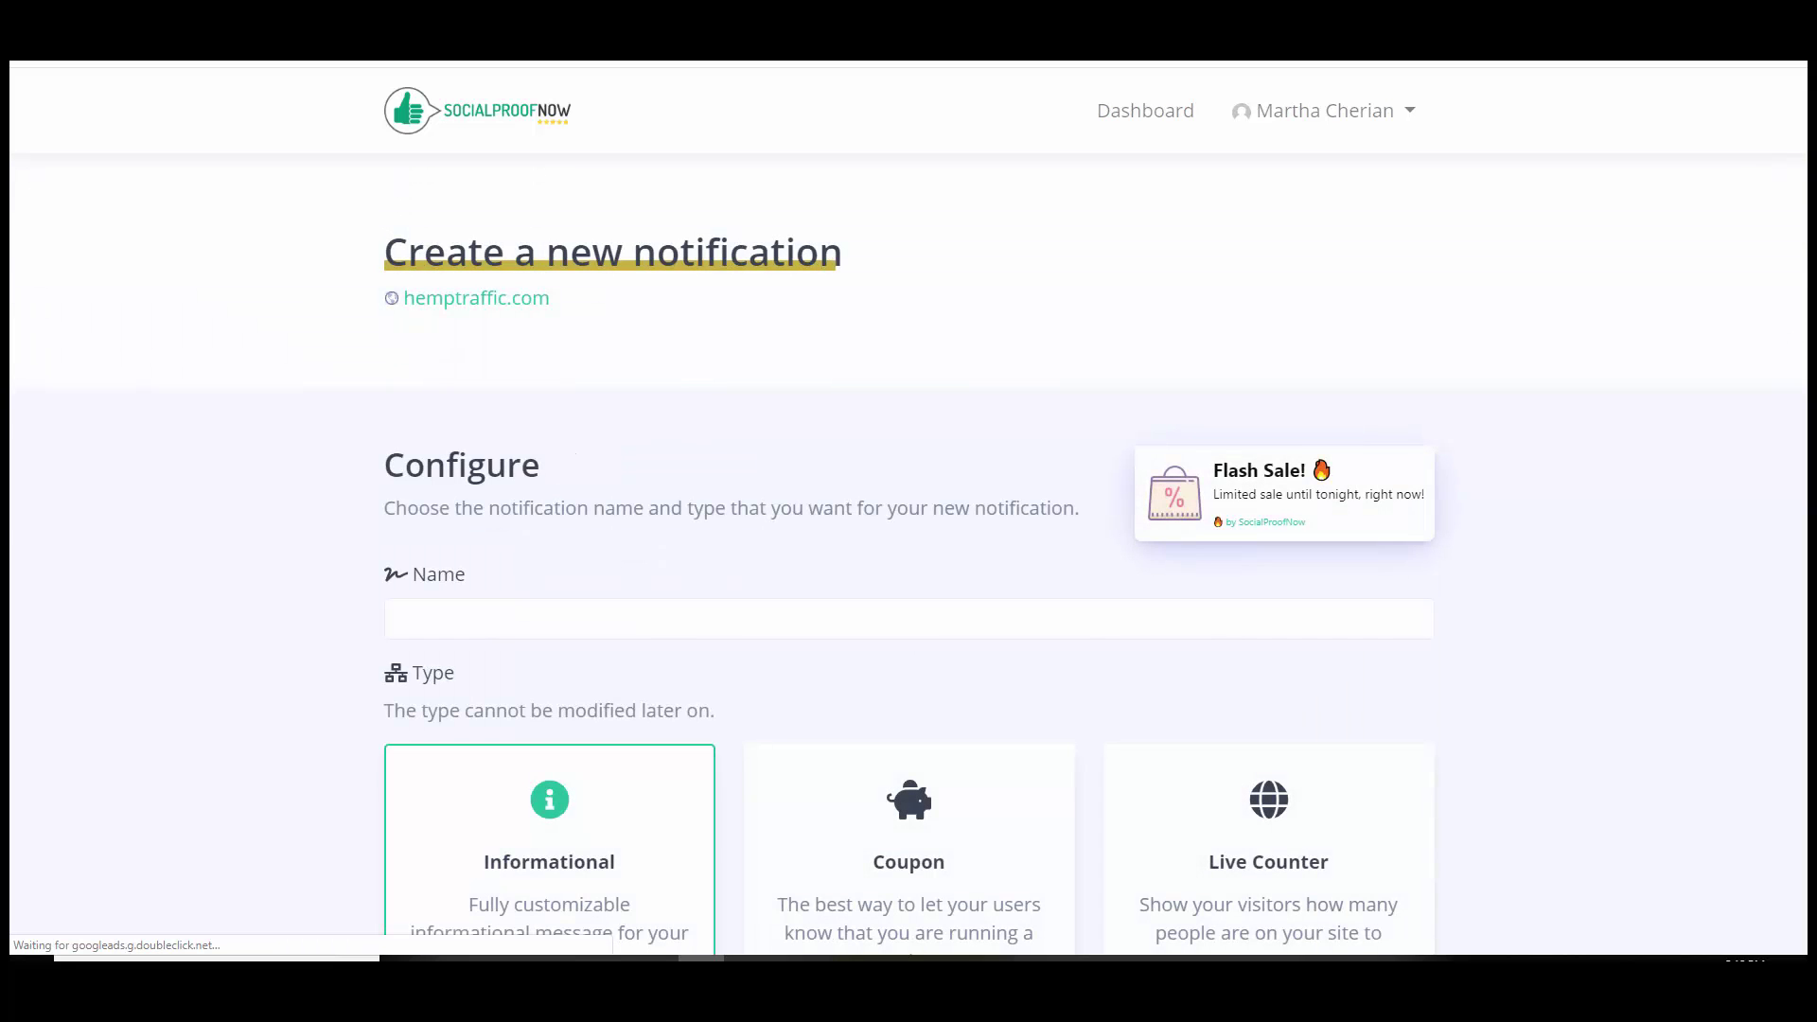
Step: Choose Countdown Collector as the type of the new notification
scroll(1179, 497, down, 2)
scroll(908, 511, down, 12)
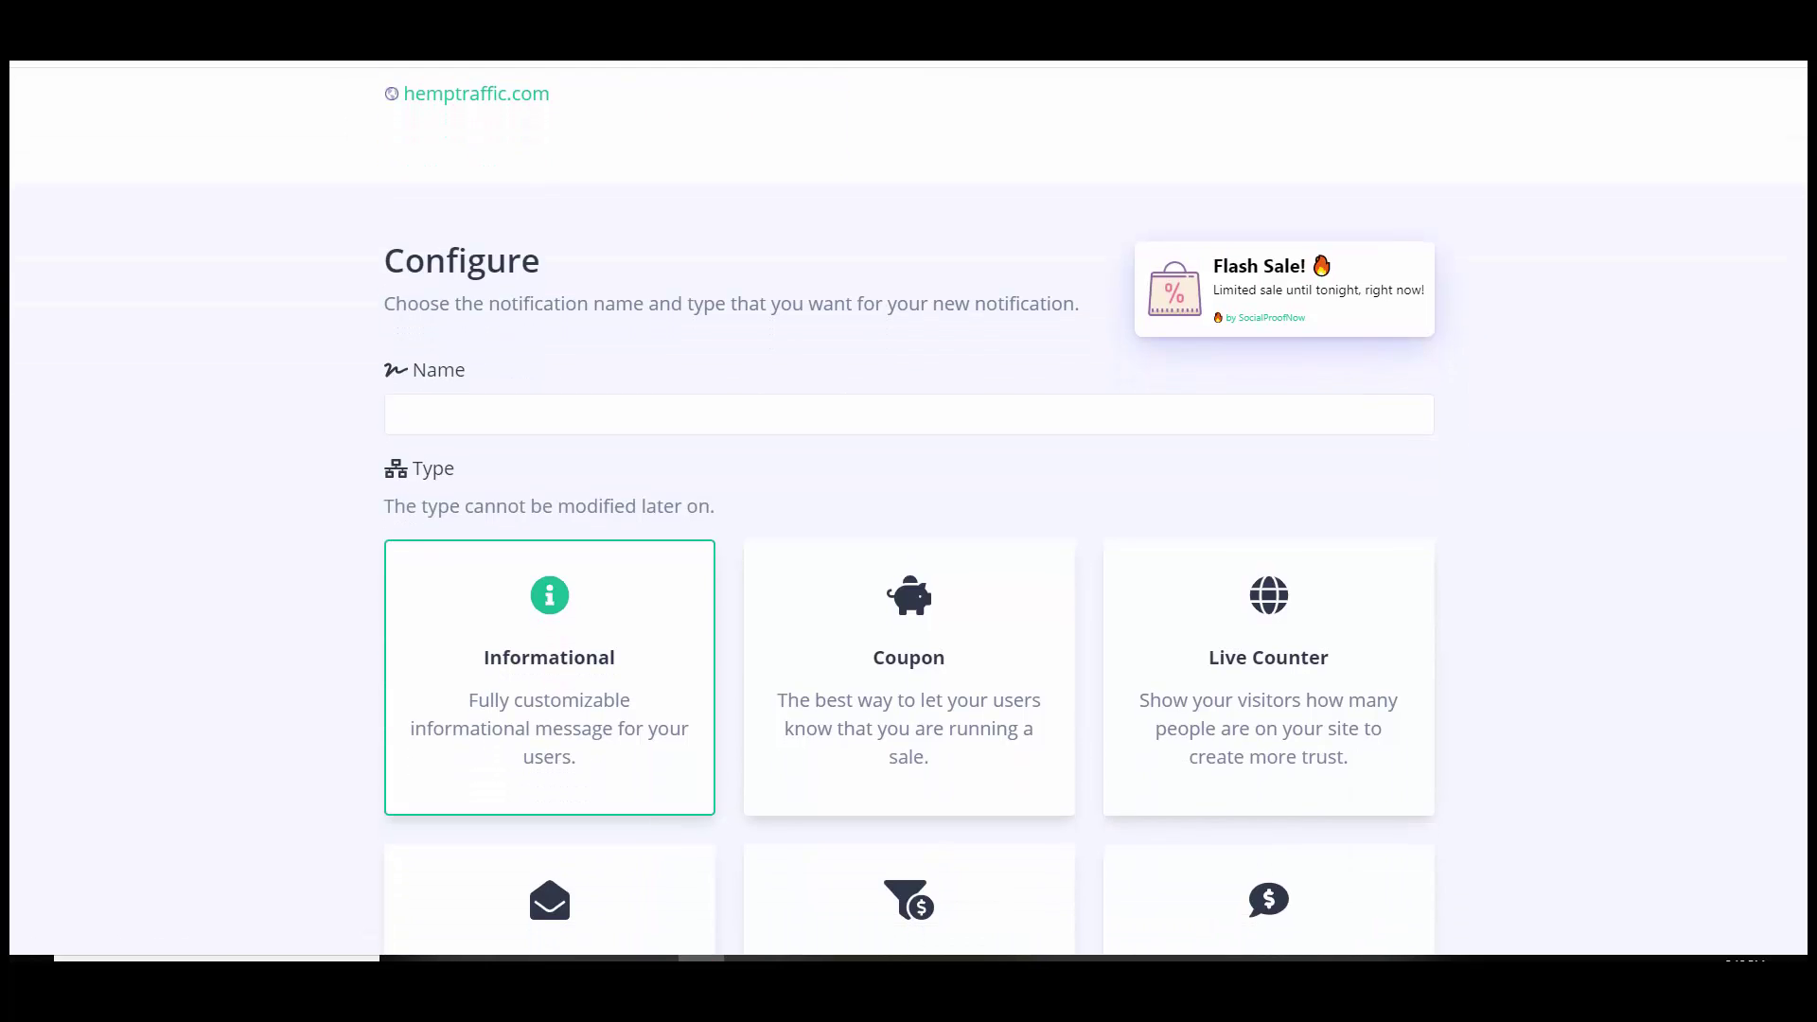
scroll(909, 511, down, 3)
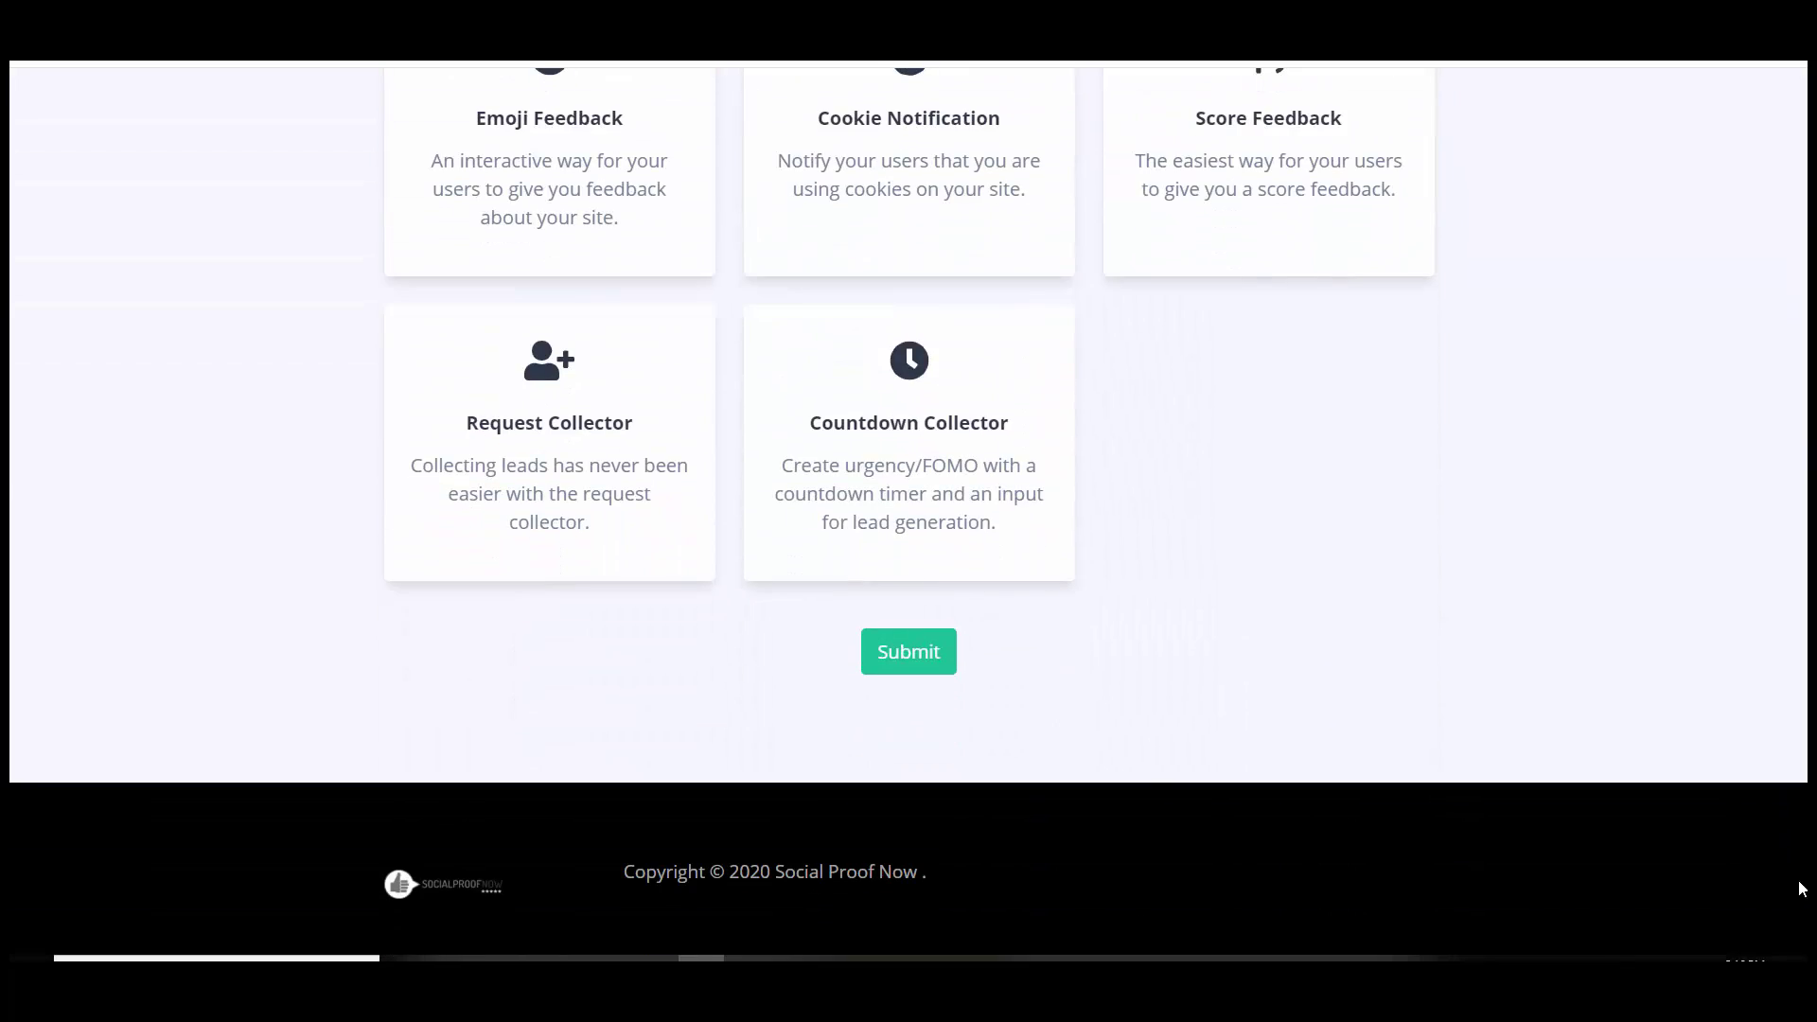
click(913, 515)
Step: Name the notification "countdown collector" and submit it
scroll(587, 624, up, 15)
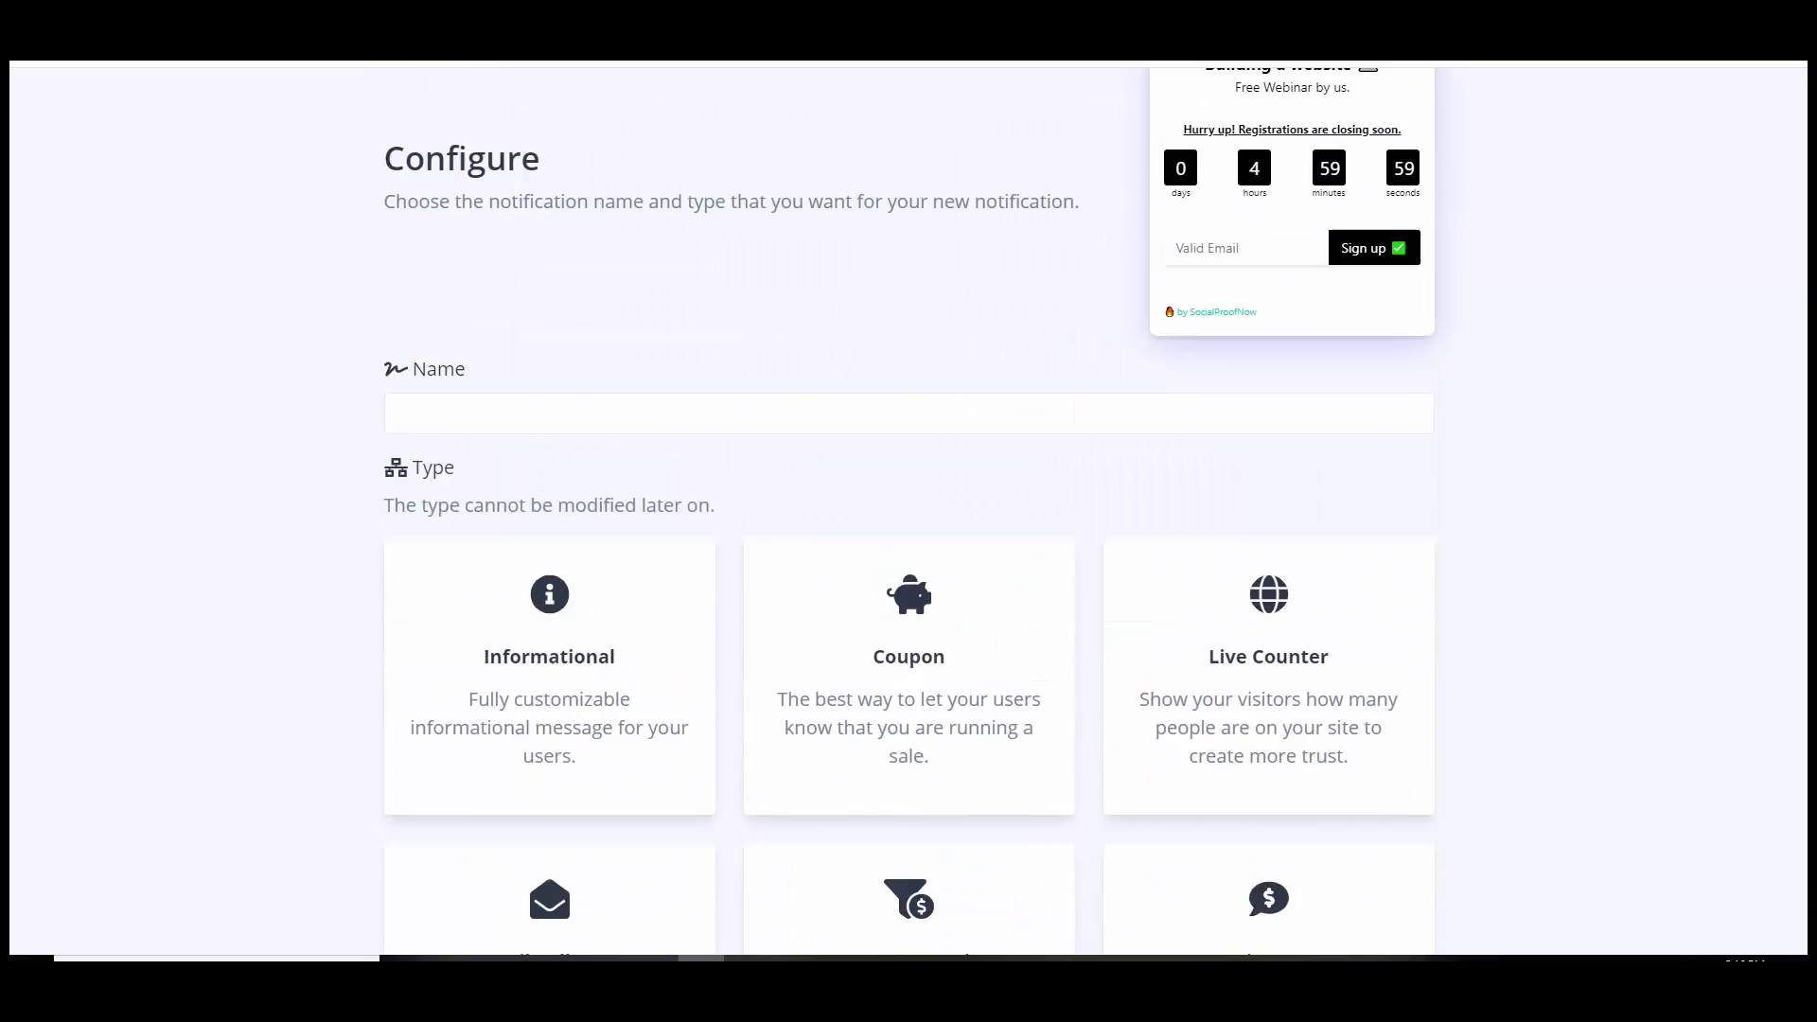
click(555, 627)
text(cou)
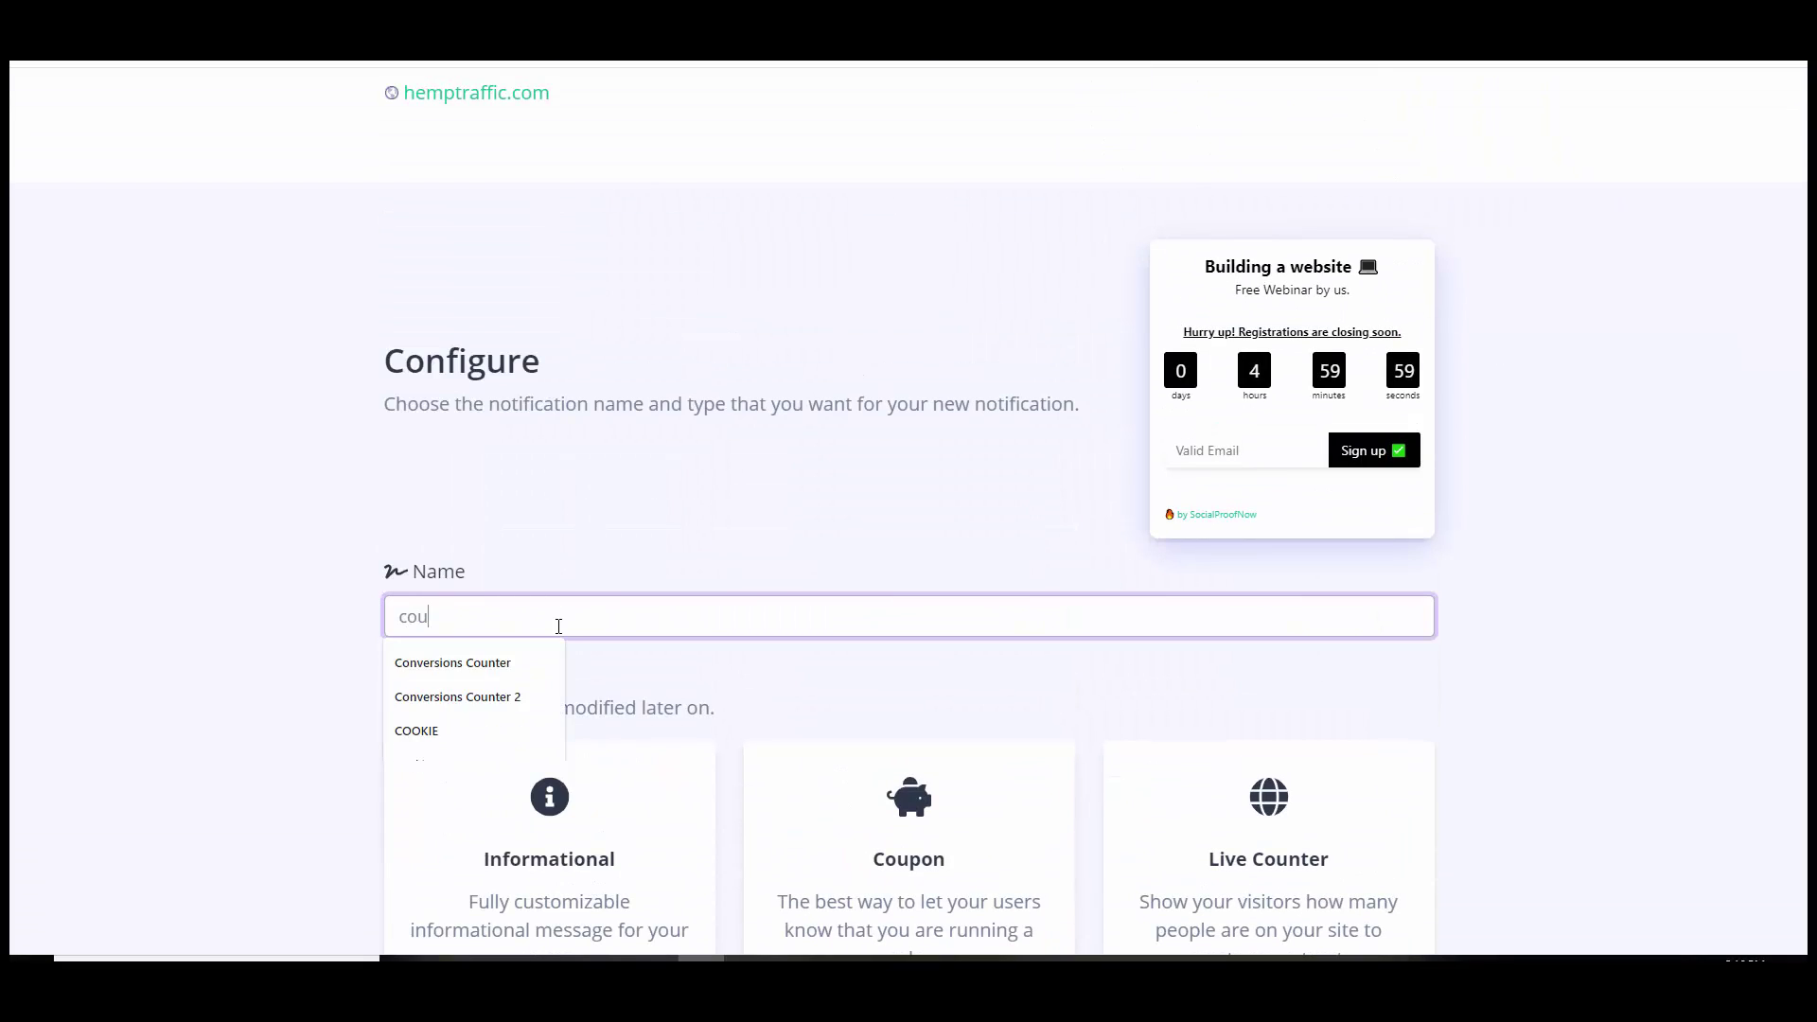
text(ntdown col)
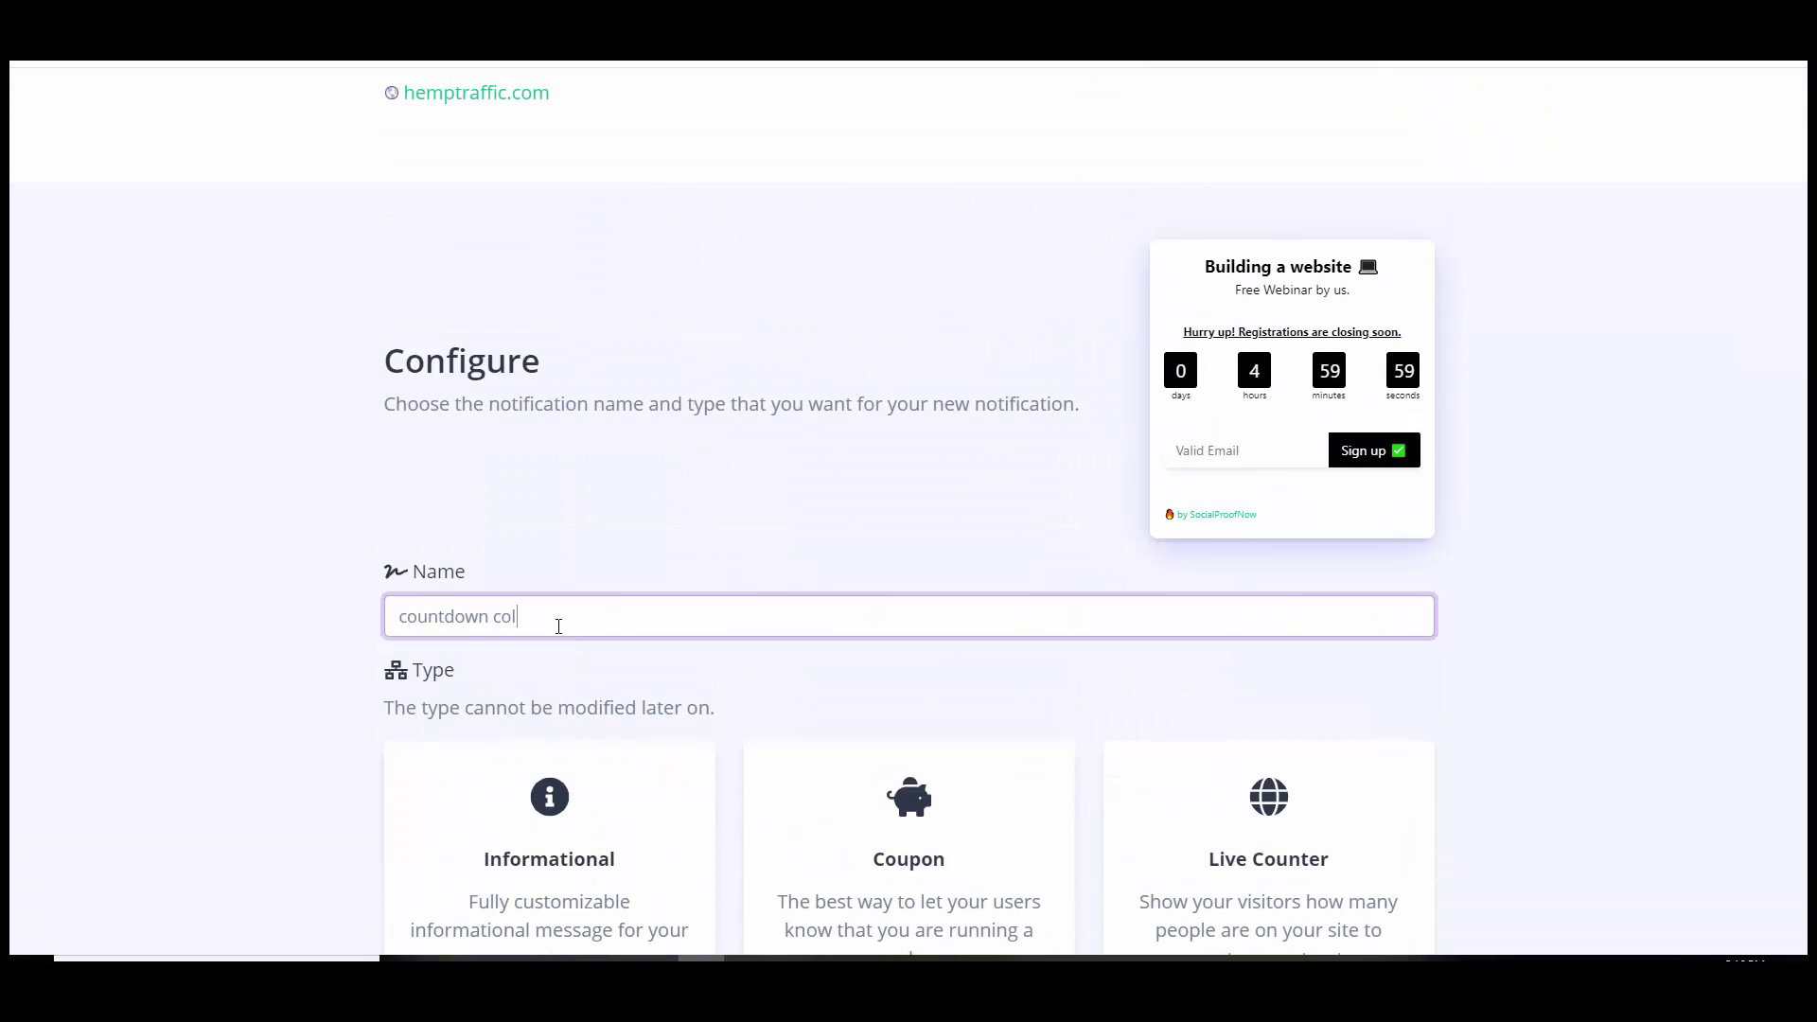
text(letor)
key(BackSpace)
key(BackSpace)
key(BackSpace)
text(ctor)
scroll(1211, 827, down, 15)
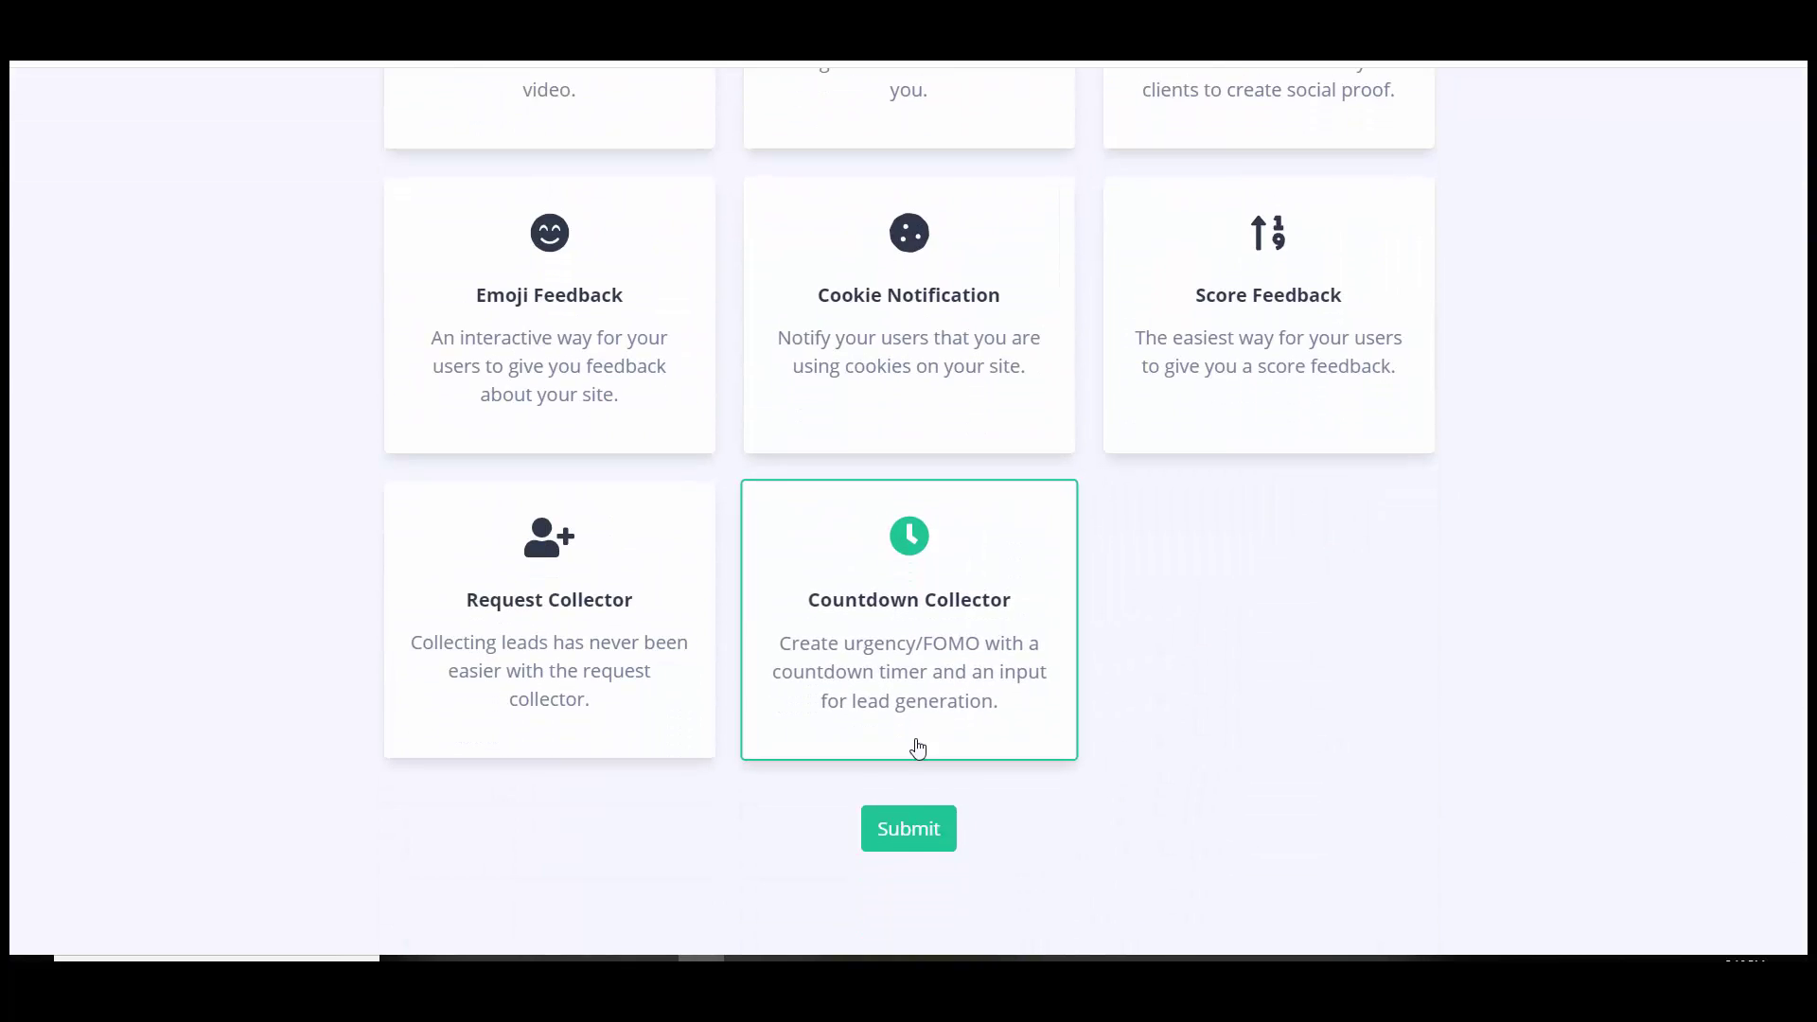
click(909, 828)
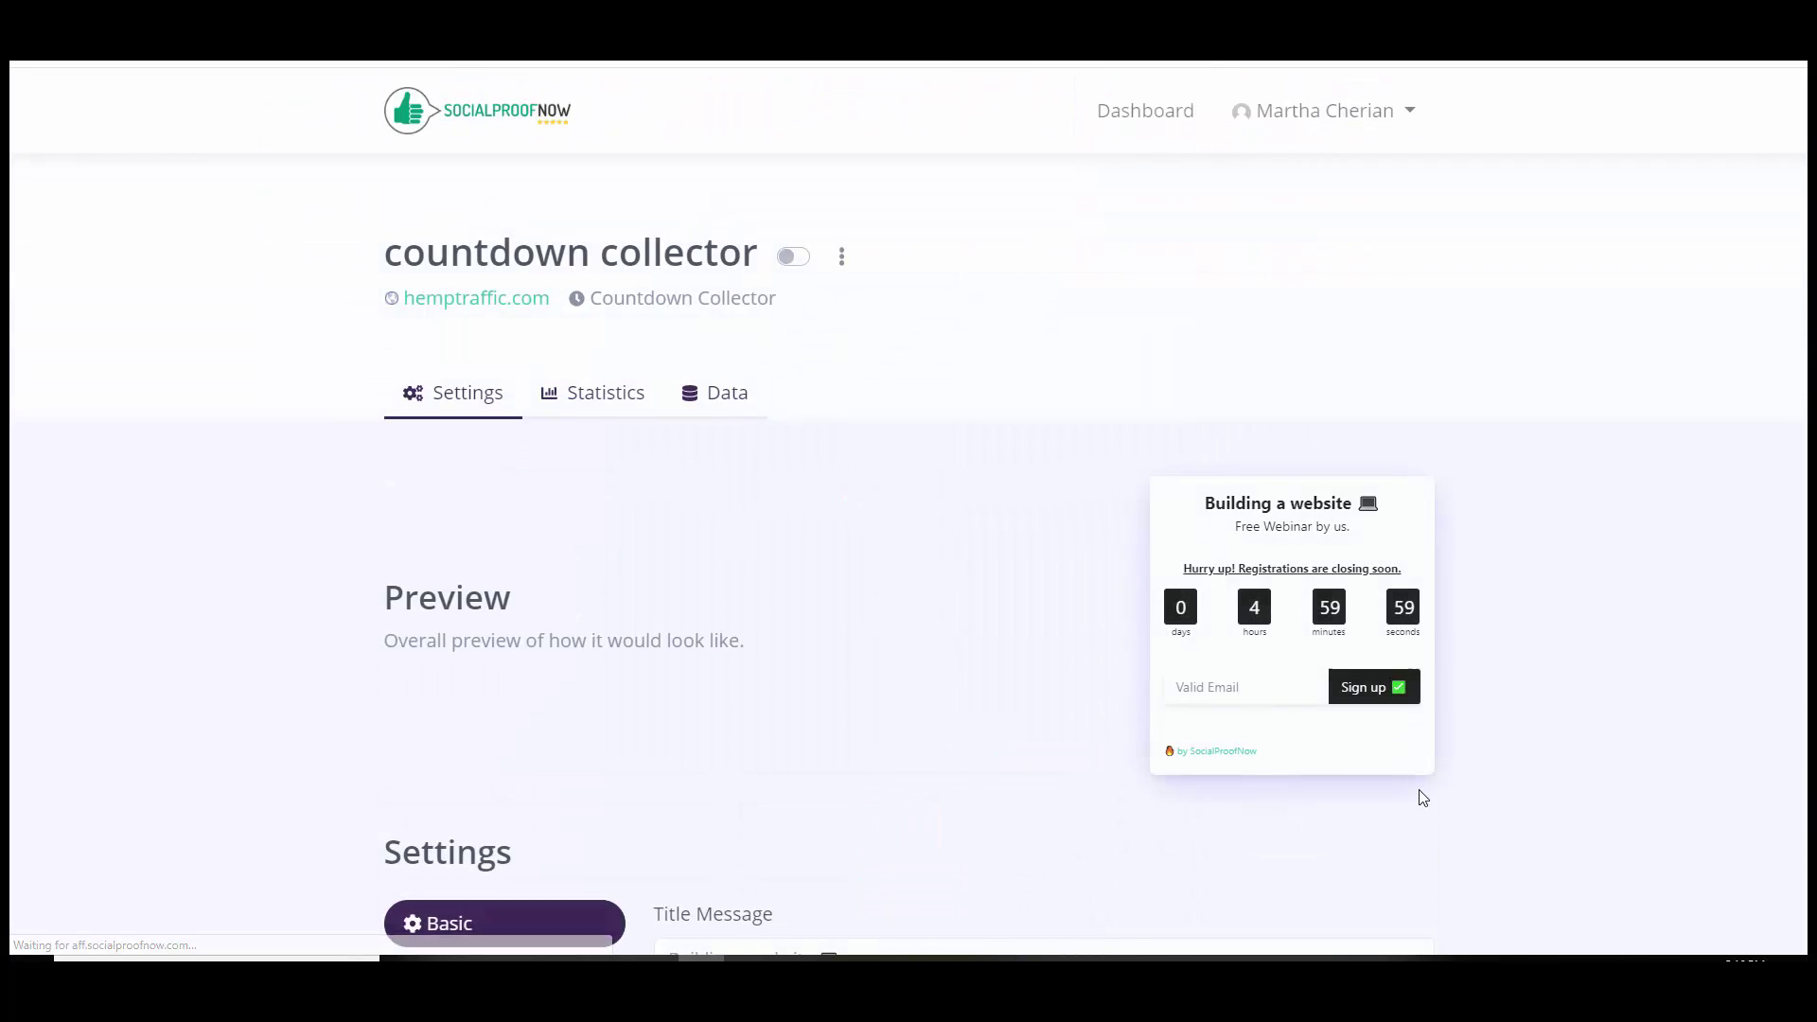
Step: Replace the "Building a website" text in the title message with "How to Master Marketing", keeping the laptop emoji
scroll(908, 511, down, 2)
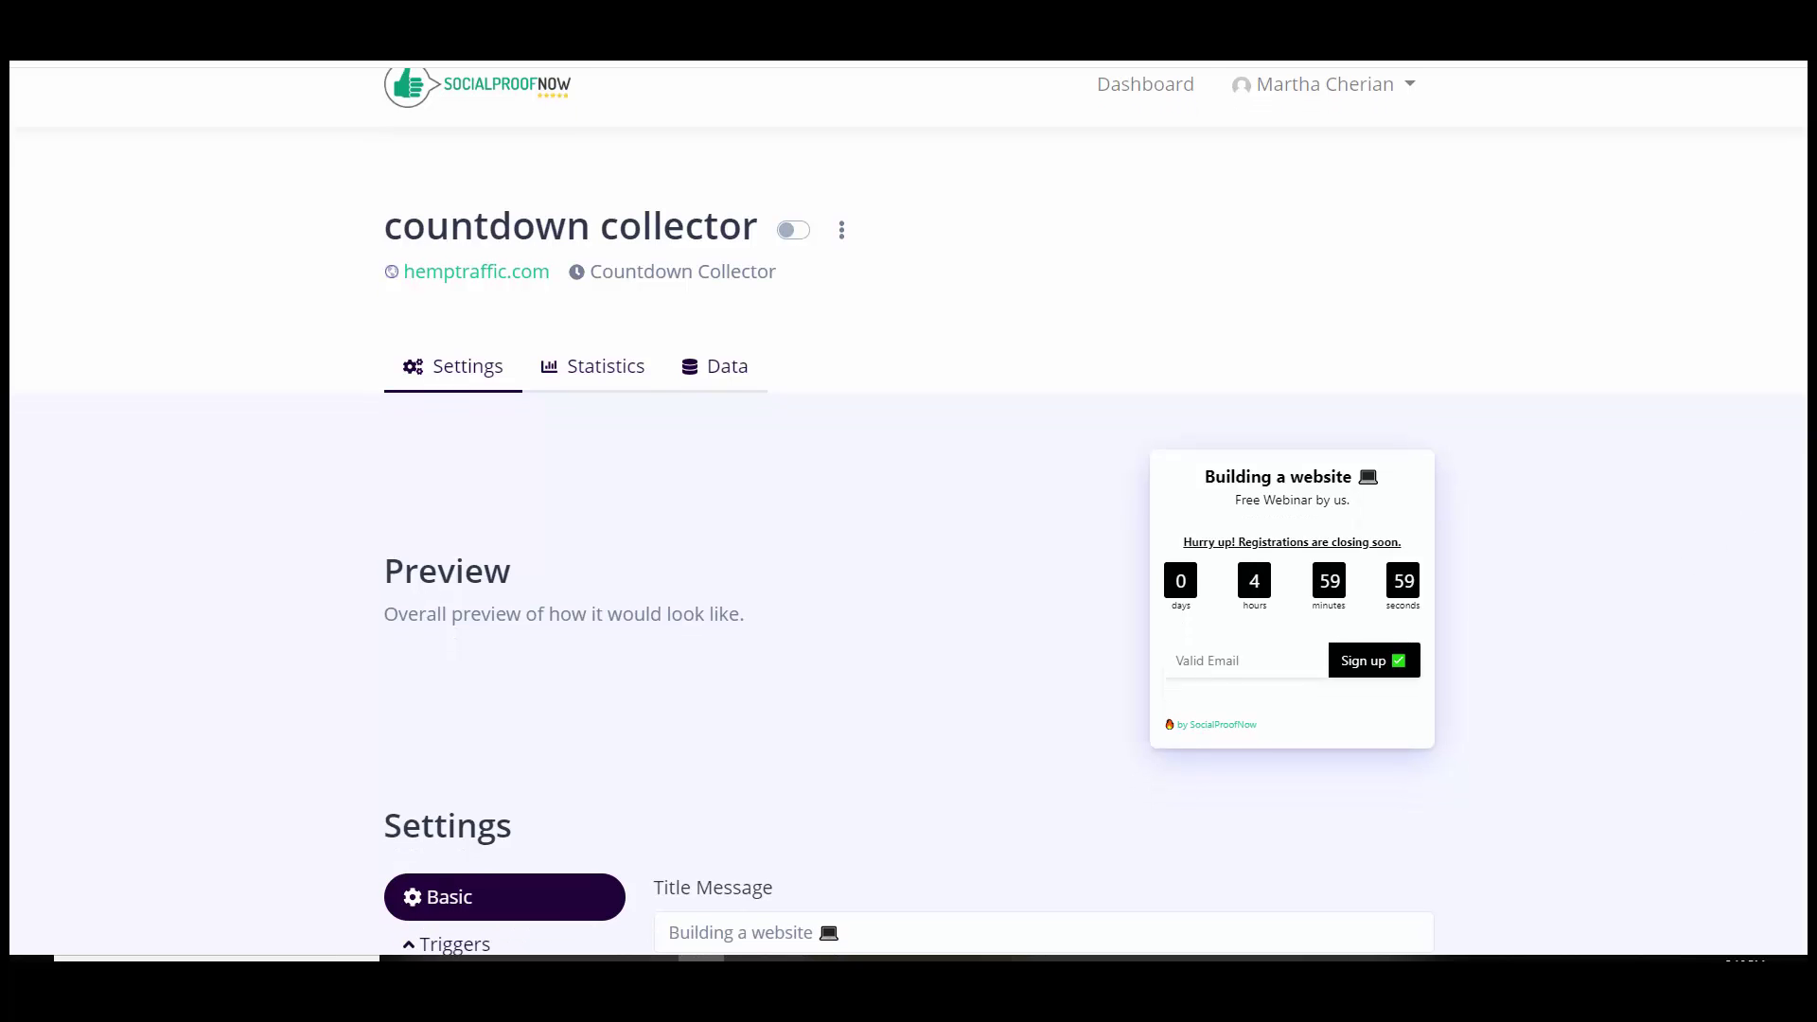
scroll(909, 511, down, 2)
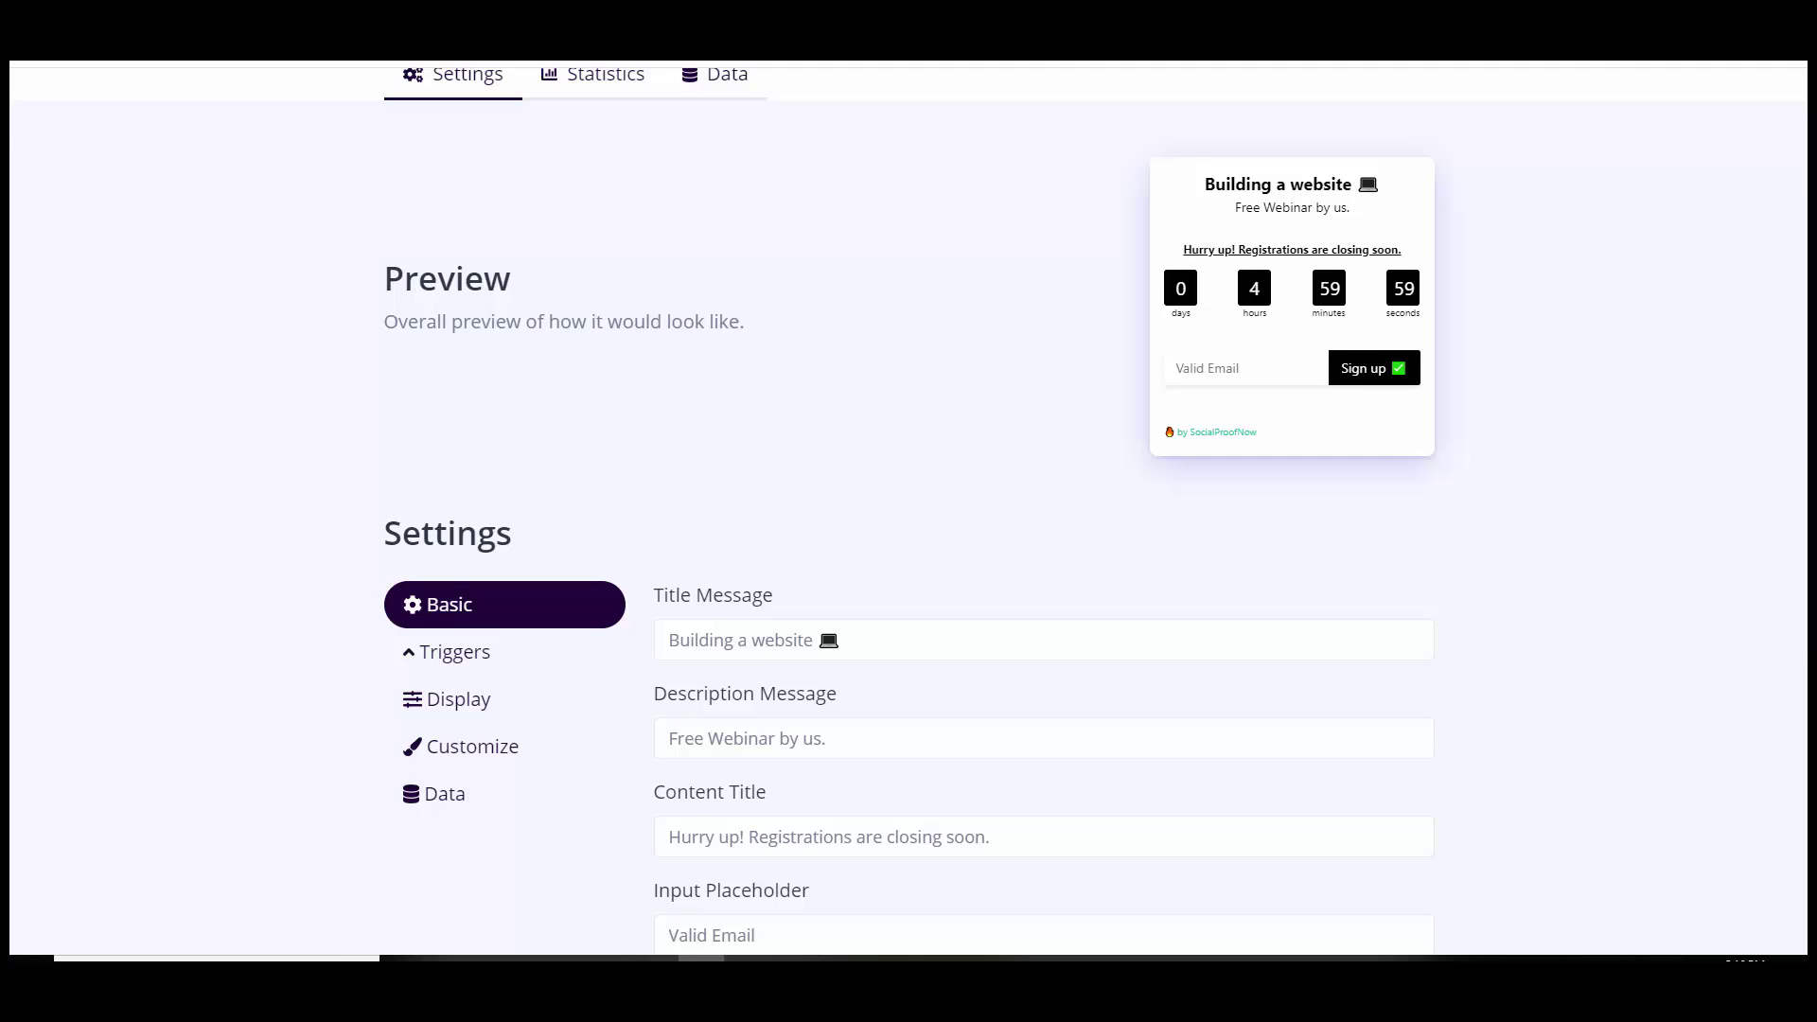
scroll(1796, 667, down, 1)
scroll(1797, 634, up, 2)
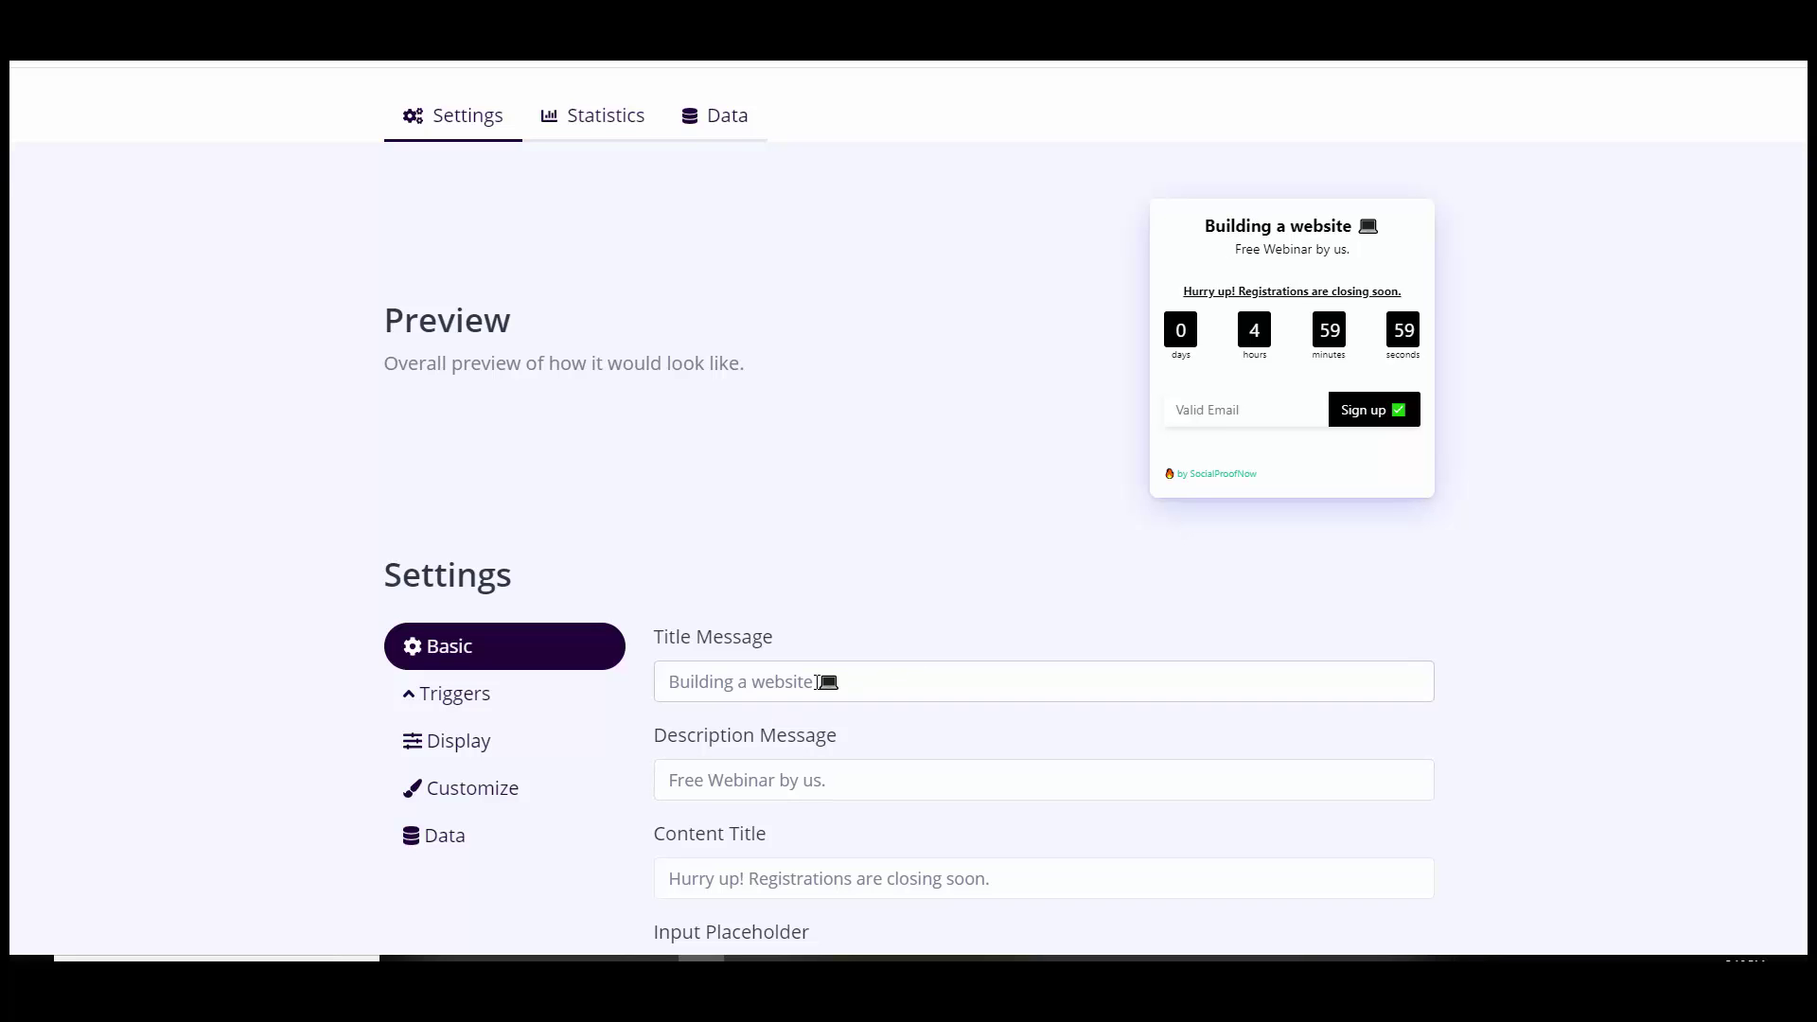
drag(815, 683, 469, 653)
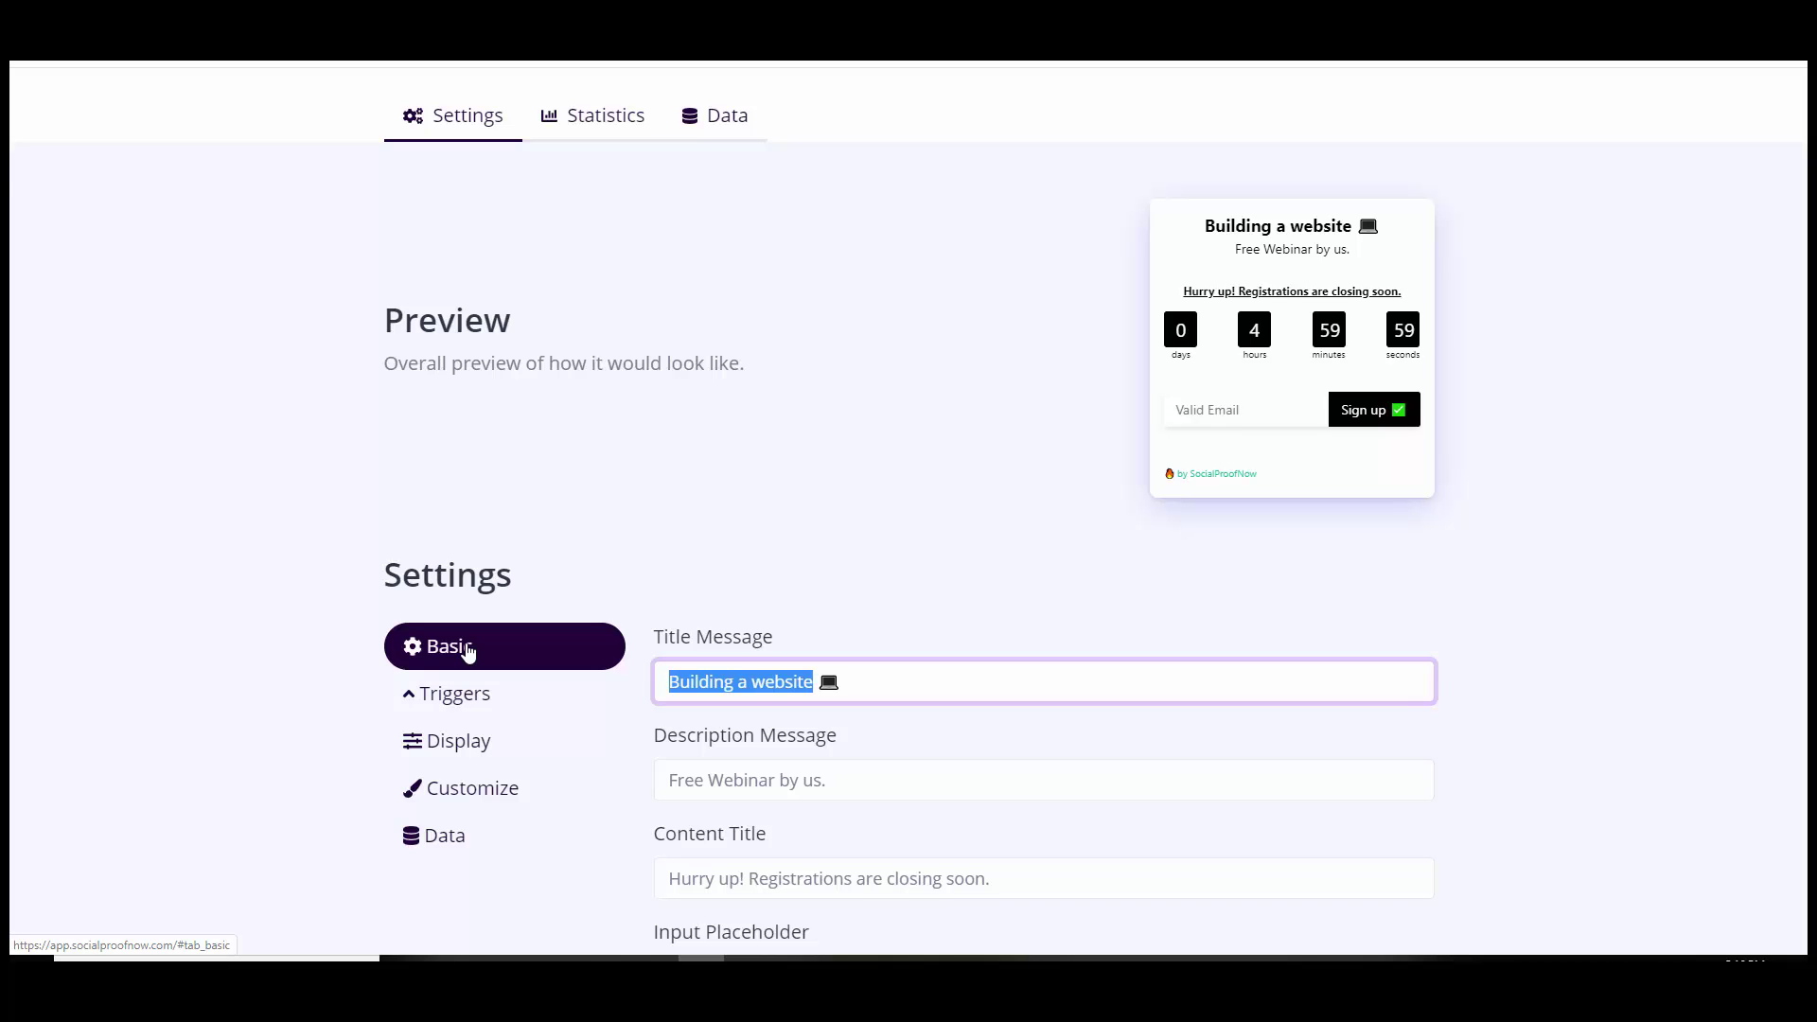
text(How to M)
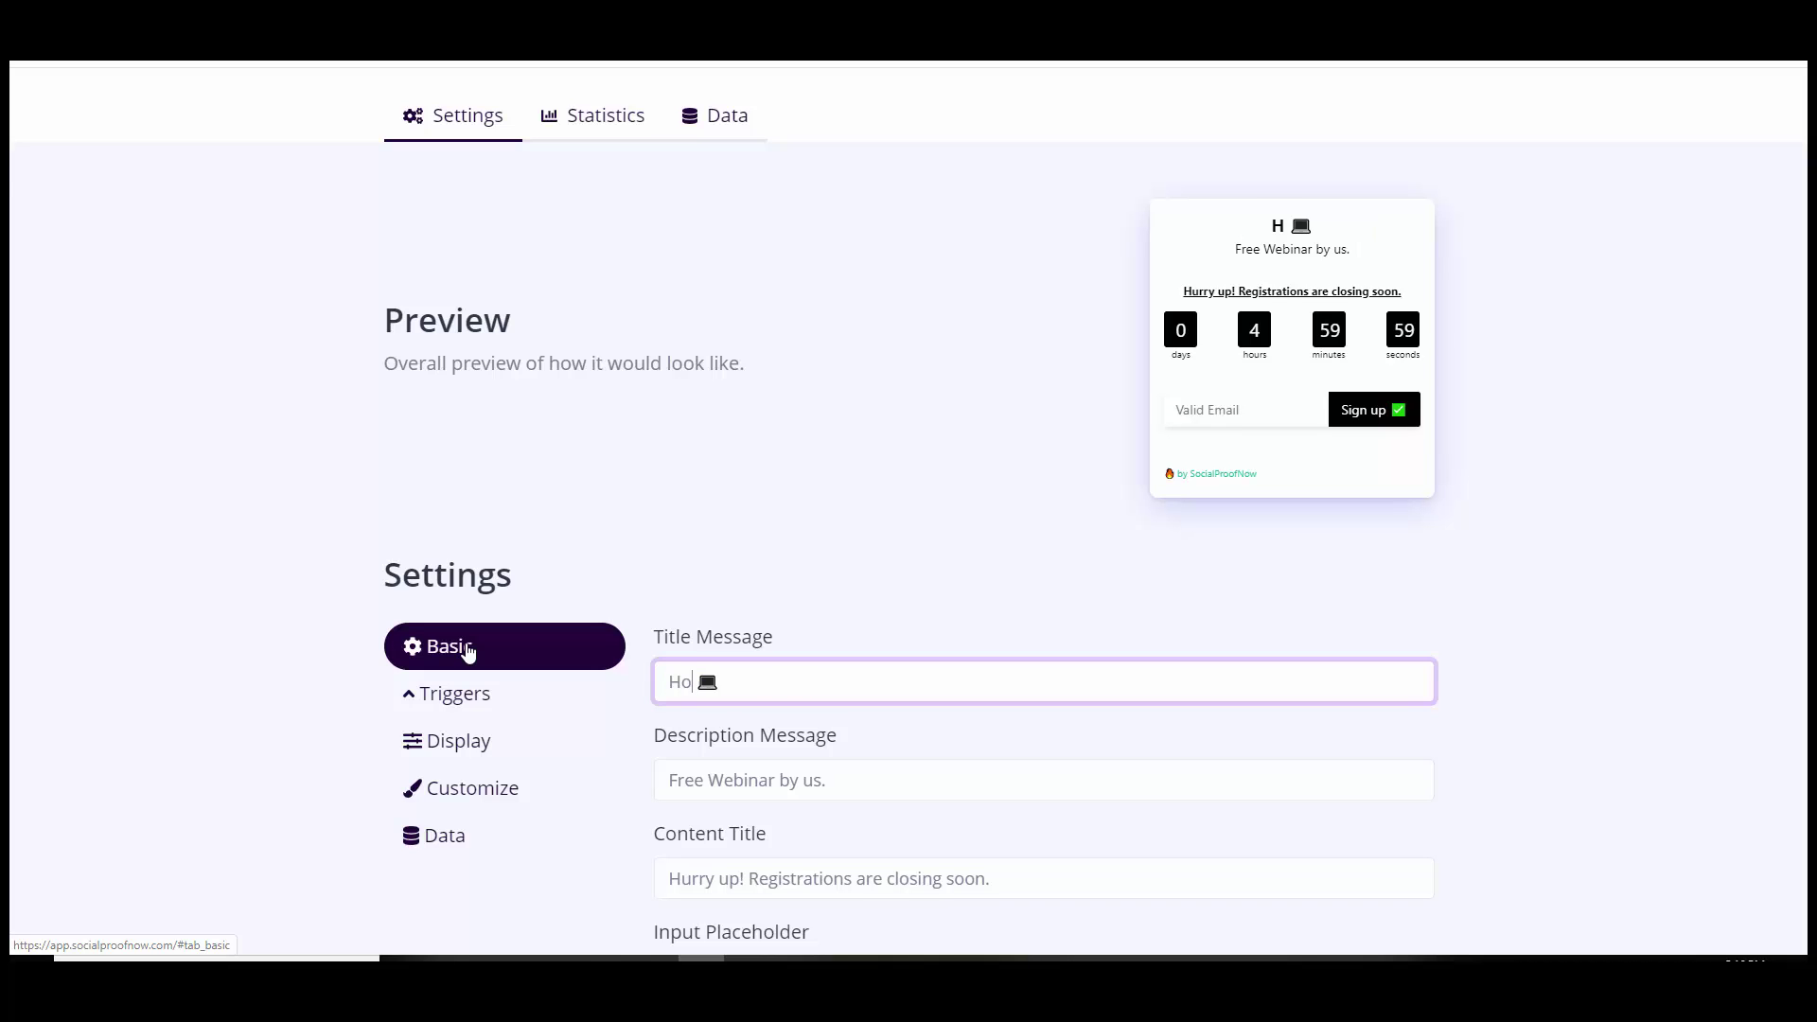
text(aster Mar)
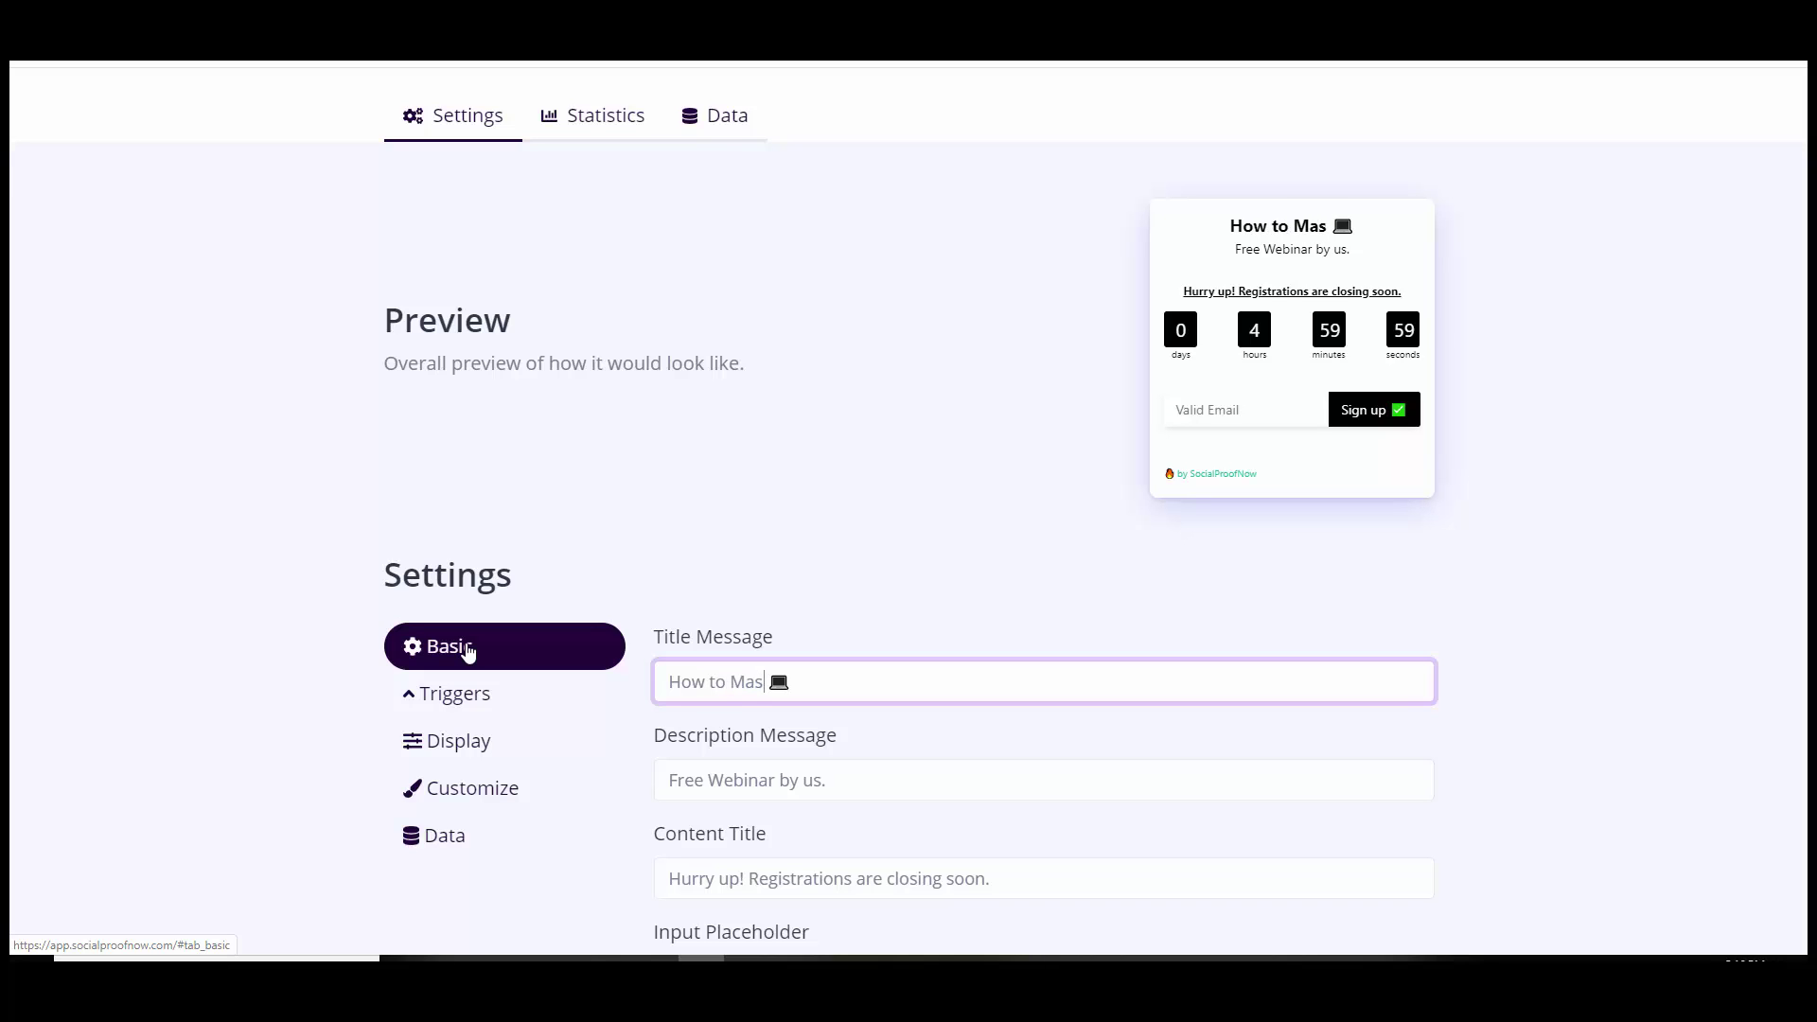
text(ke)
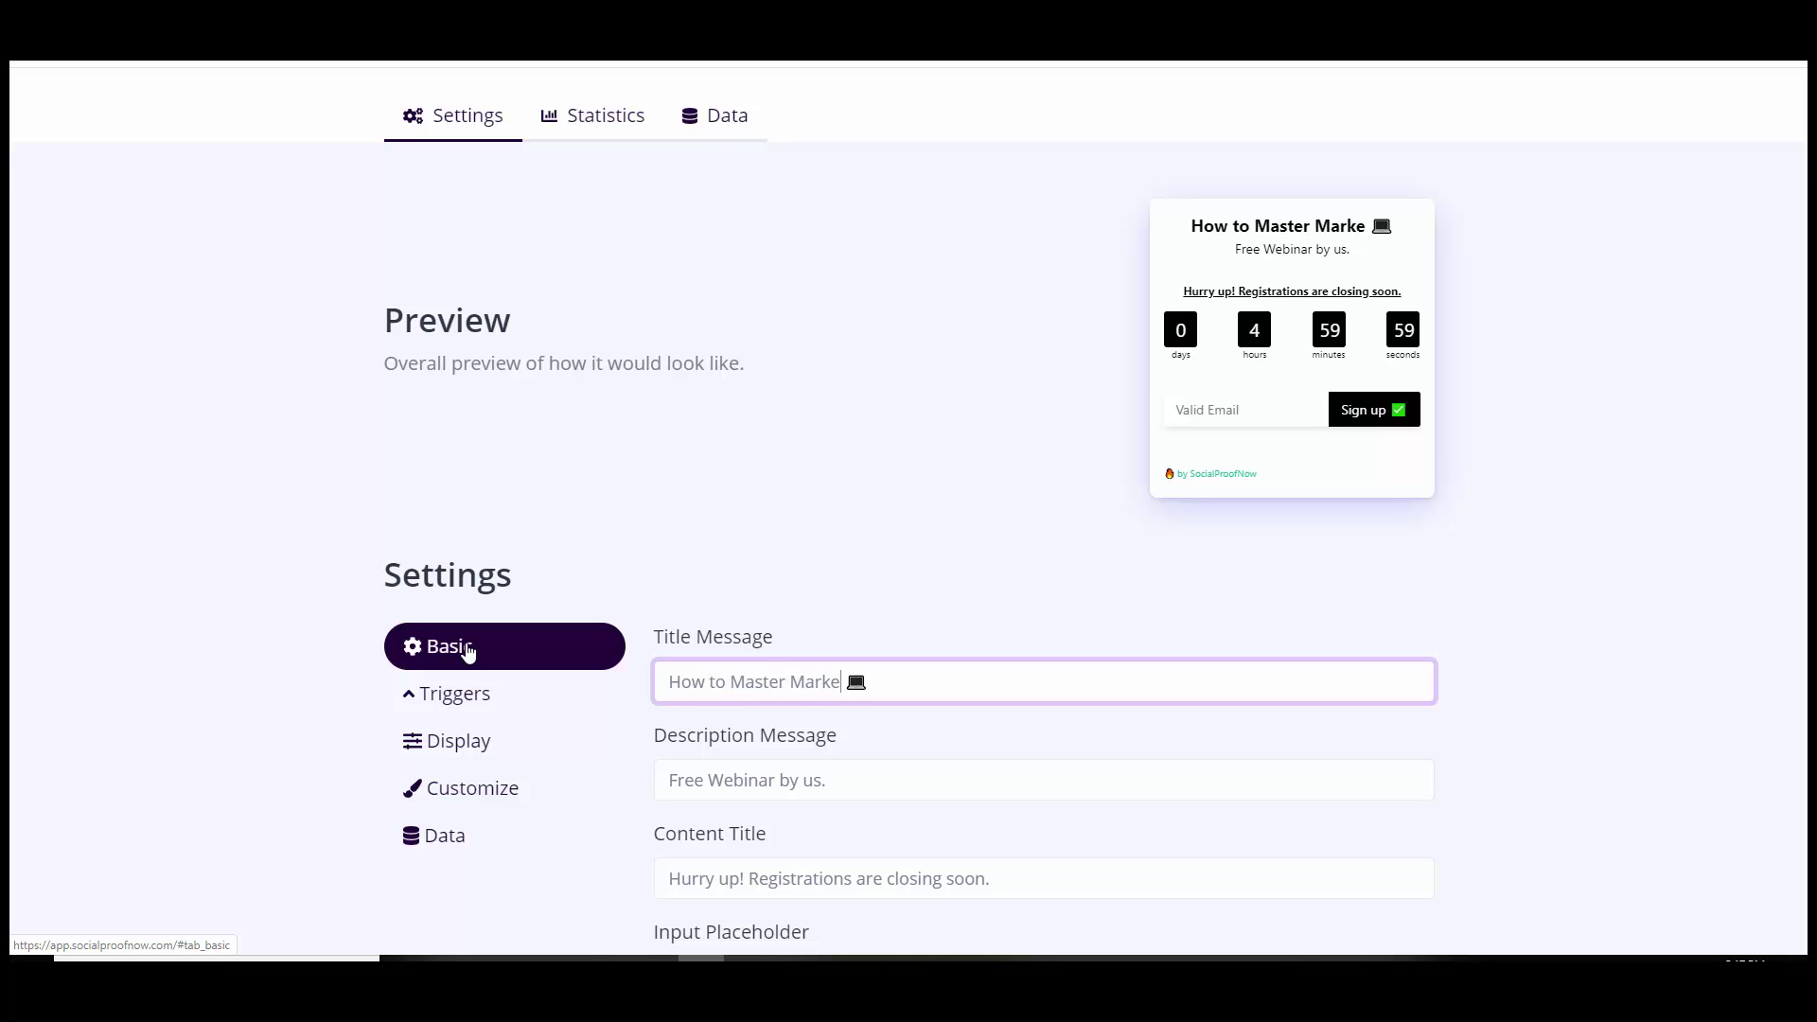
text(ting)
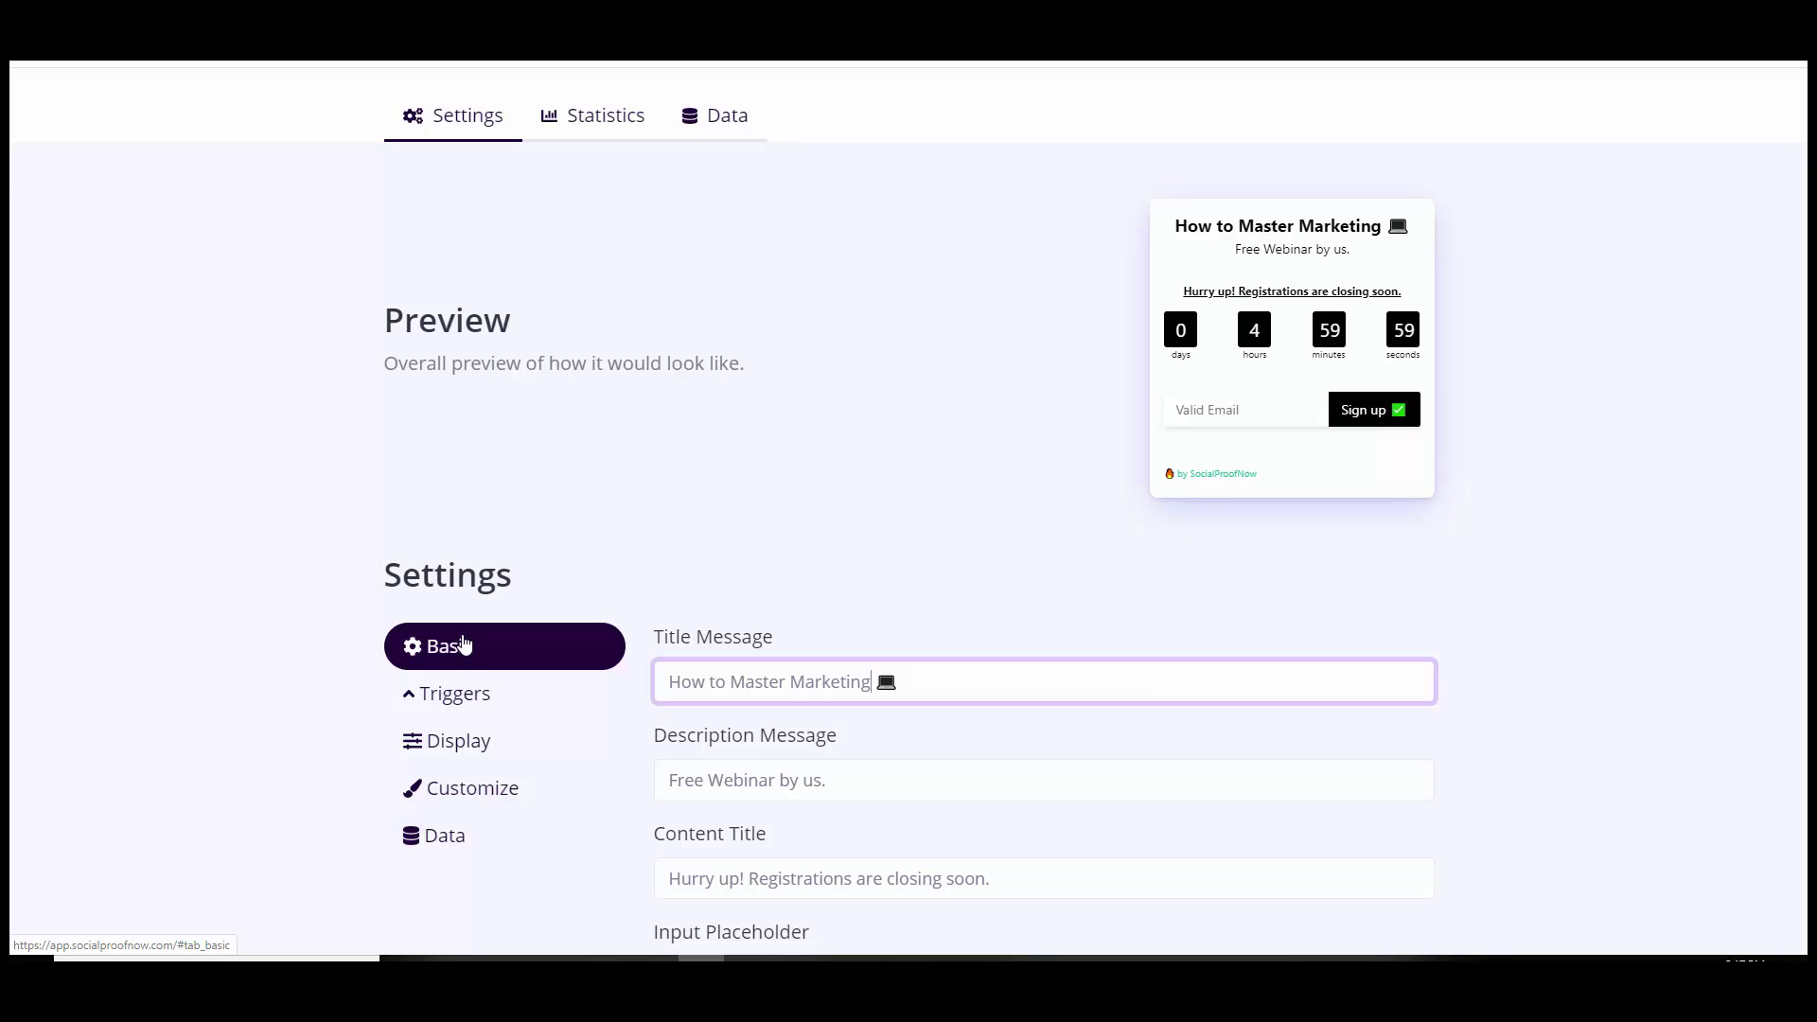
Step: Shorten the description message to "Free Webinar"
click(847, 780)
key(shift+Left)
key(shift+Left)
key(shift+Left)
key(shift+Left)
key(shift+Left)
key(shift+Left)
key(shift+Left)
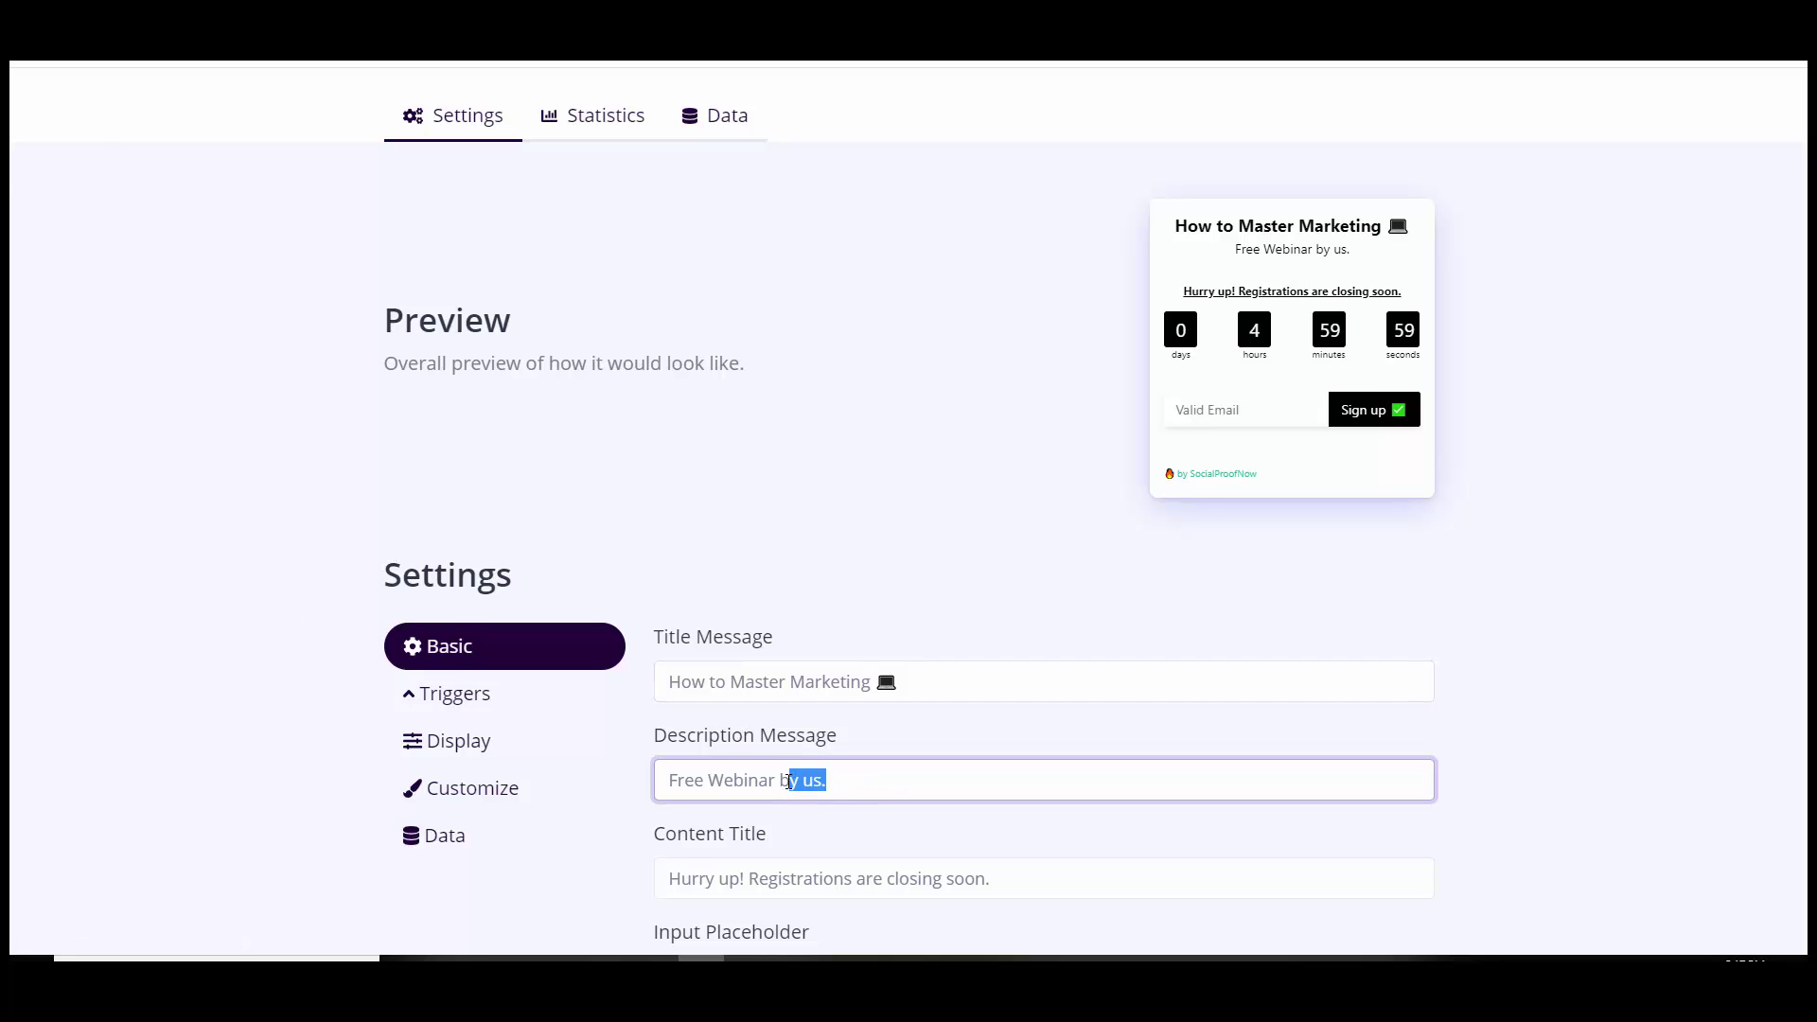
key(BackSpace)
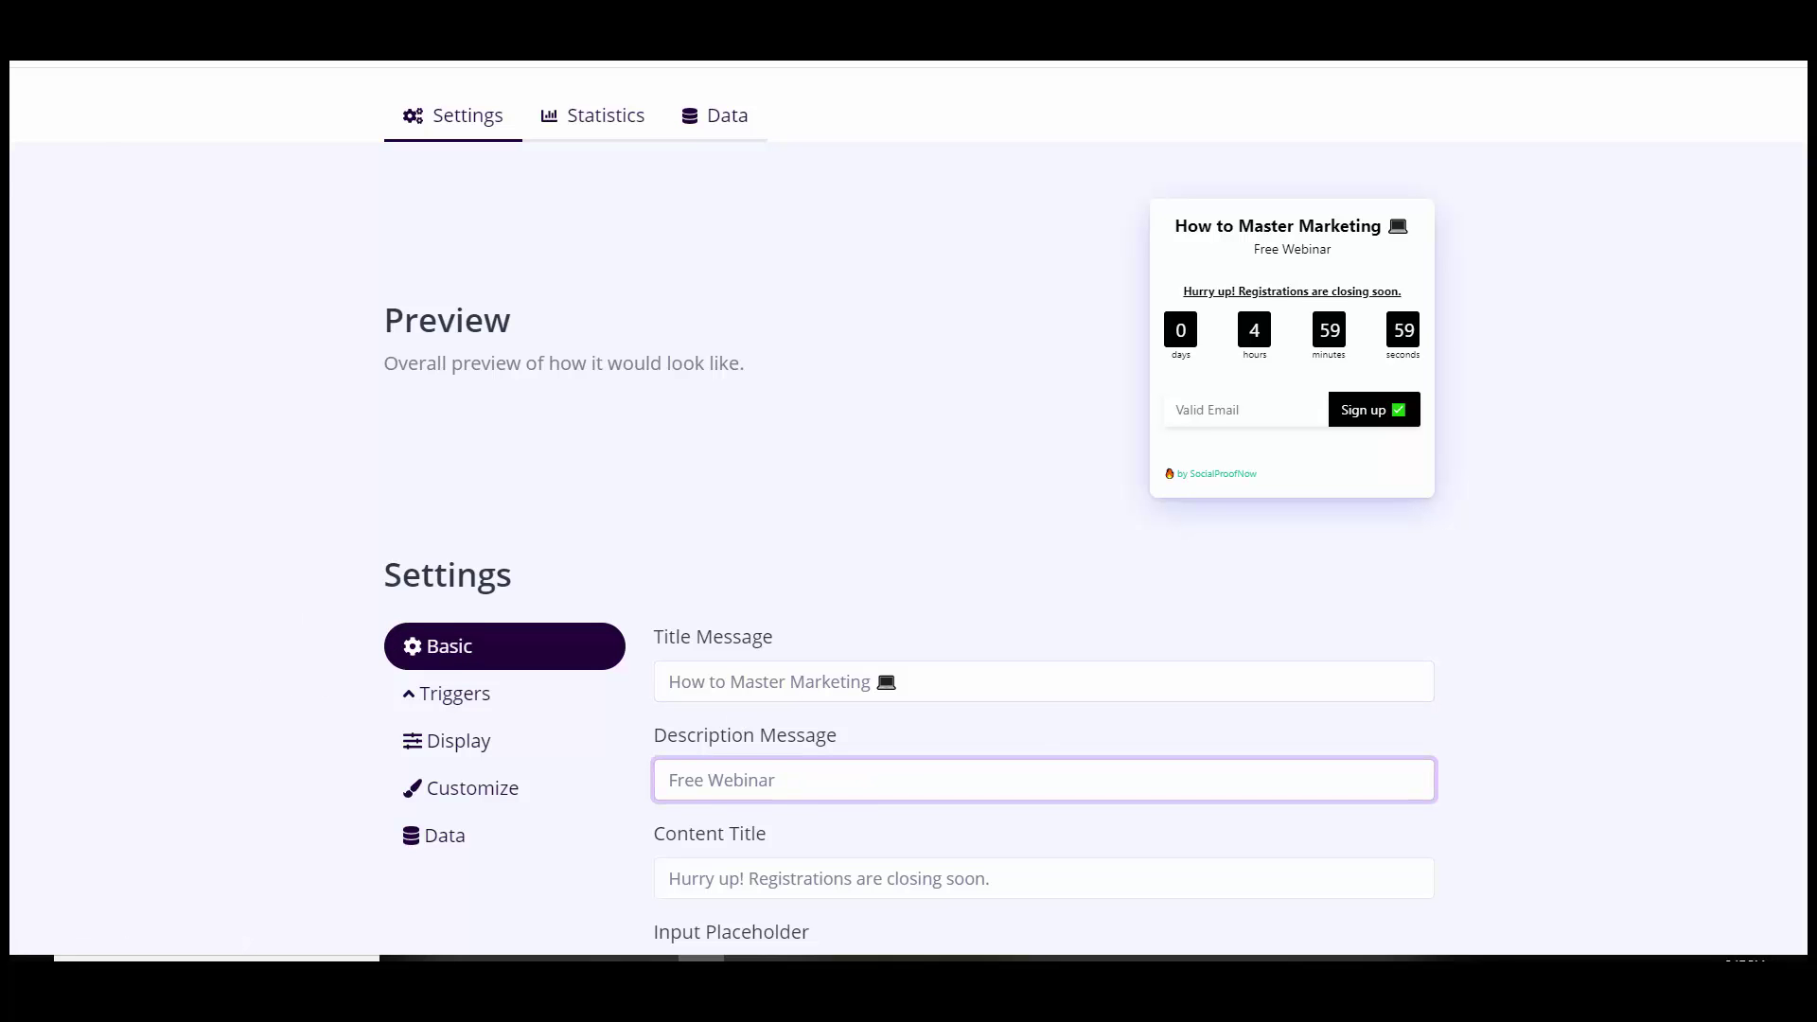
Step: Enable Show Agreement in the basic settings, leave the Agreement URL empty, and update the notification
scroll(879, 644, down, 1)
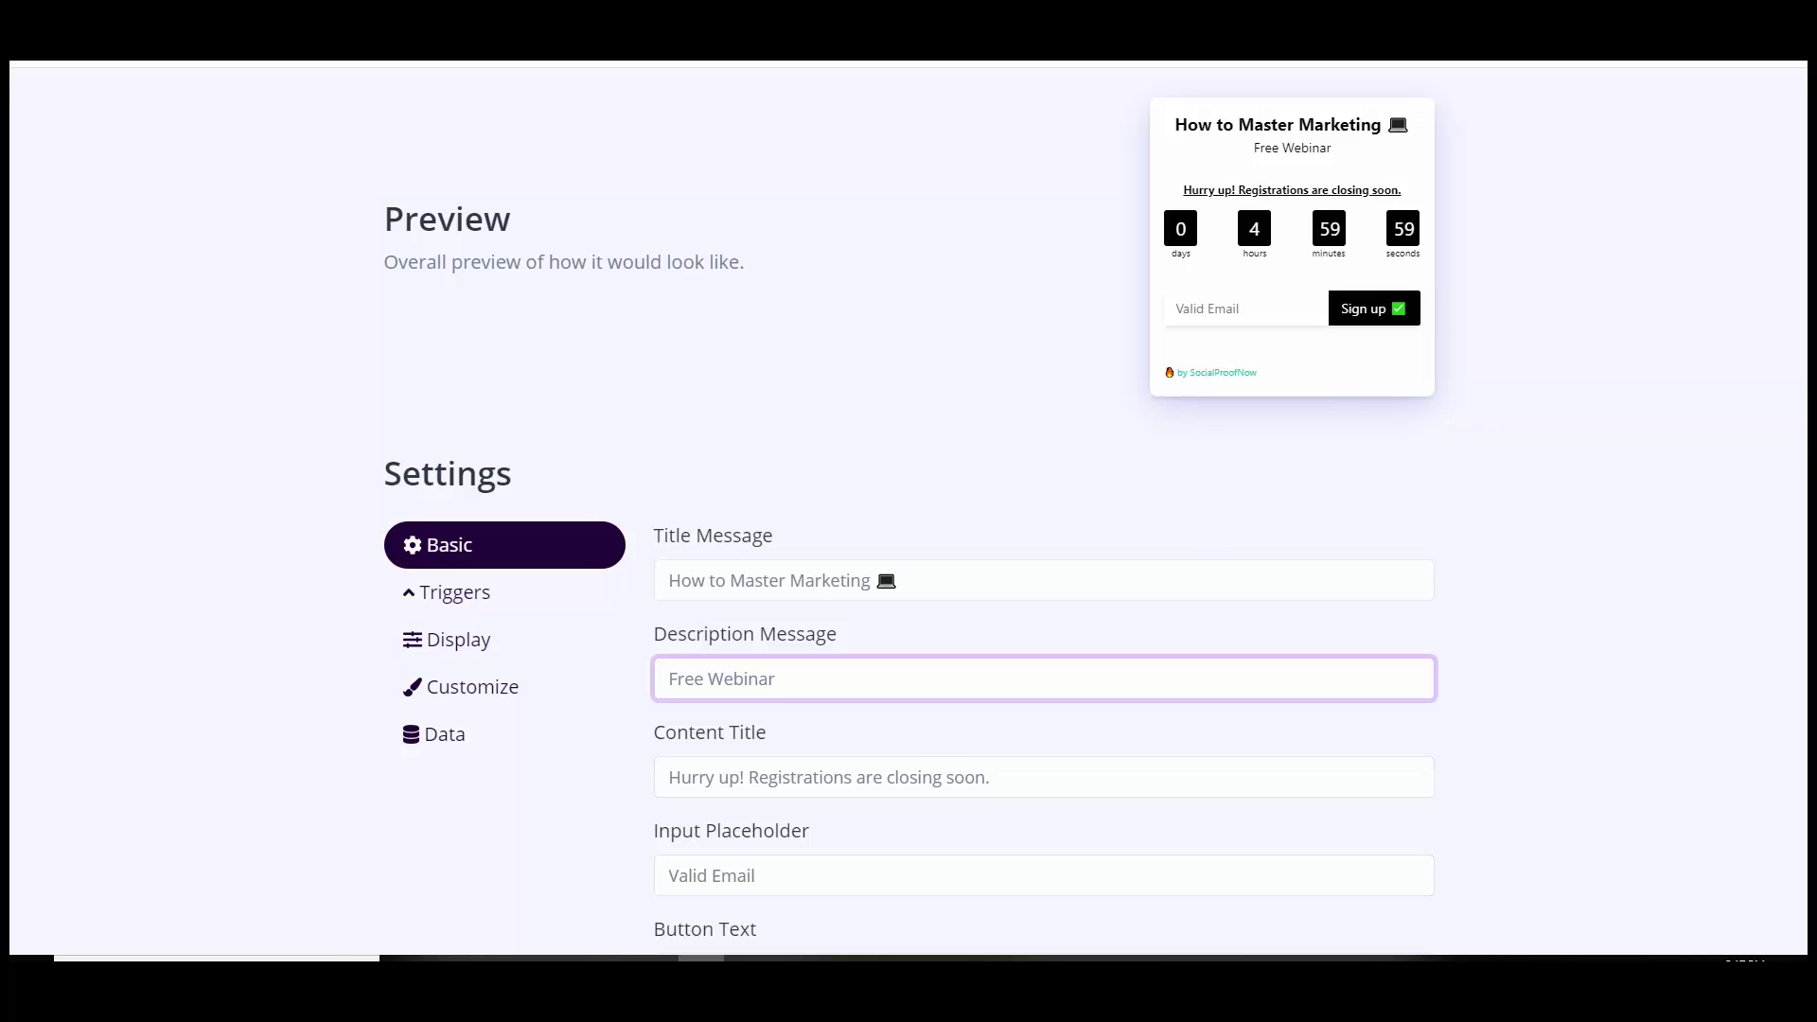
scroll(911, 520, down, 1)
scroll(911, 520, down, 2)
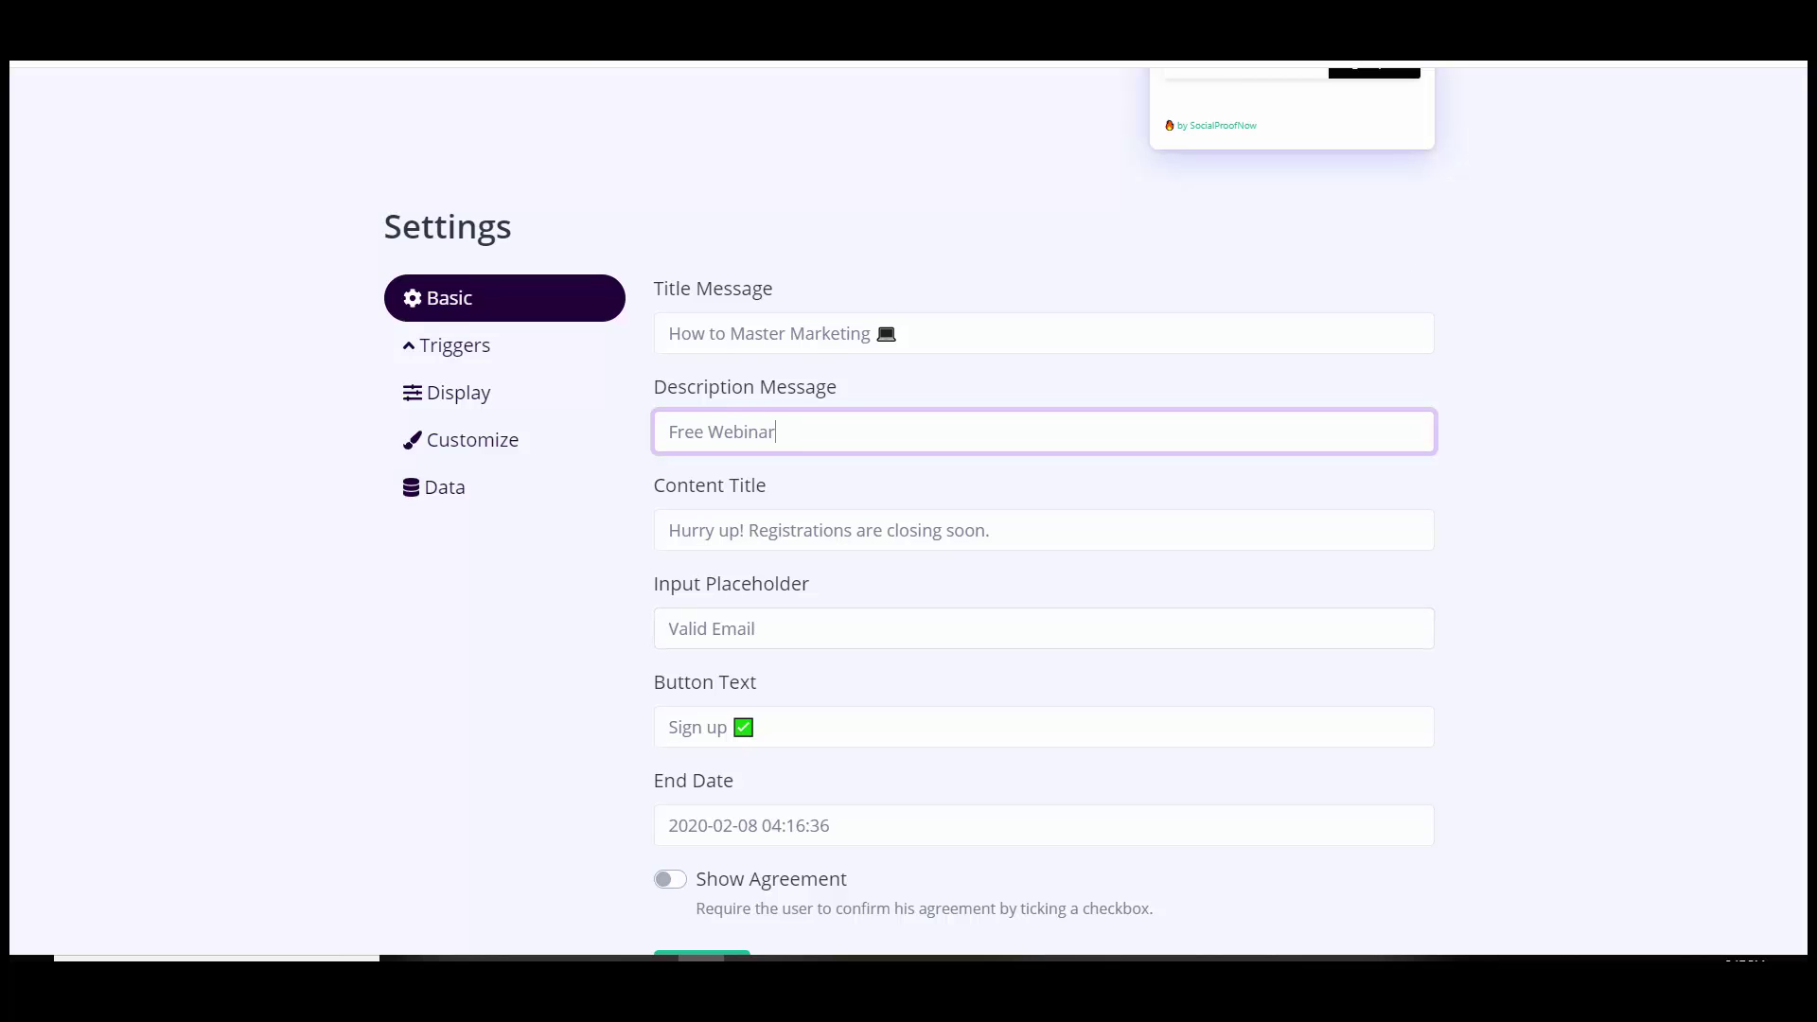
scroll(1173, 274, up, 2)
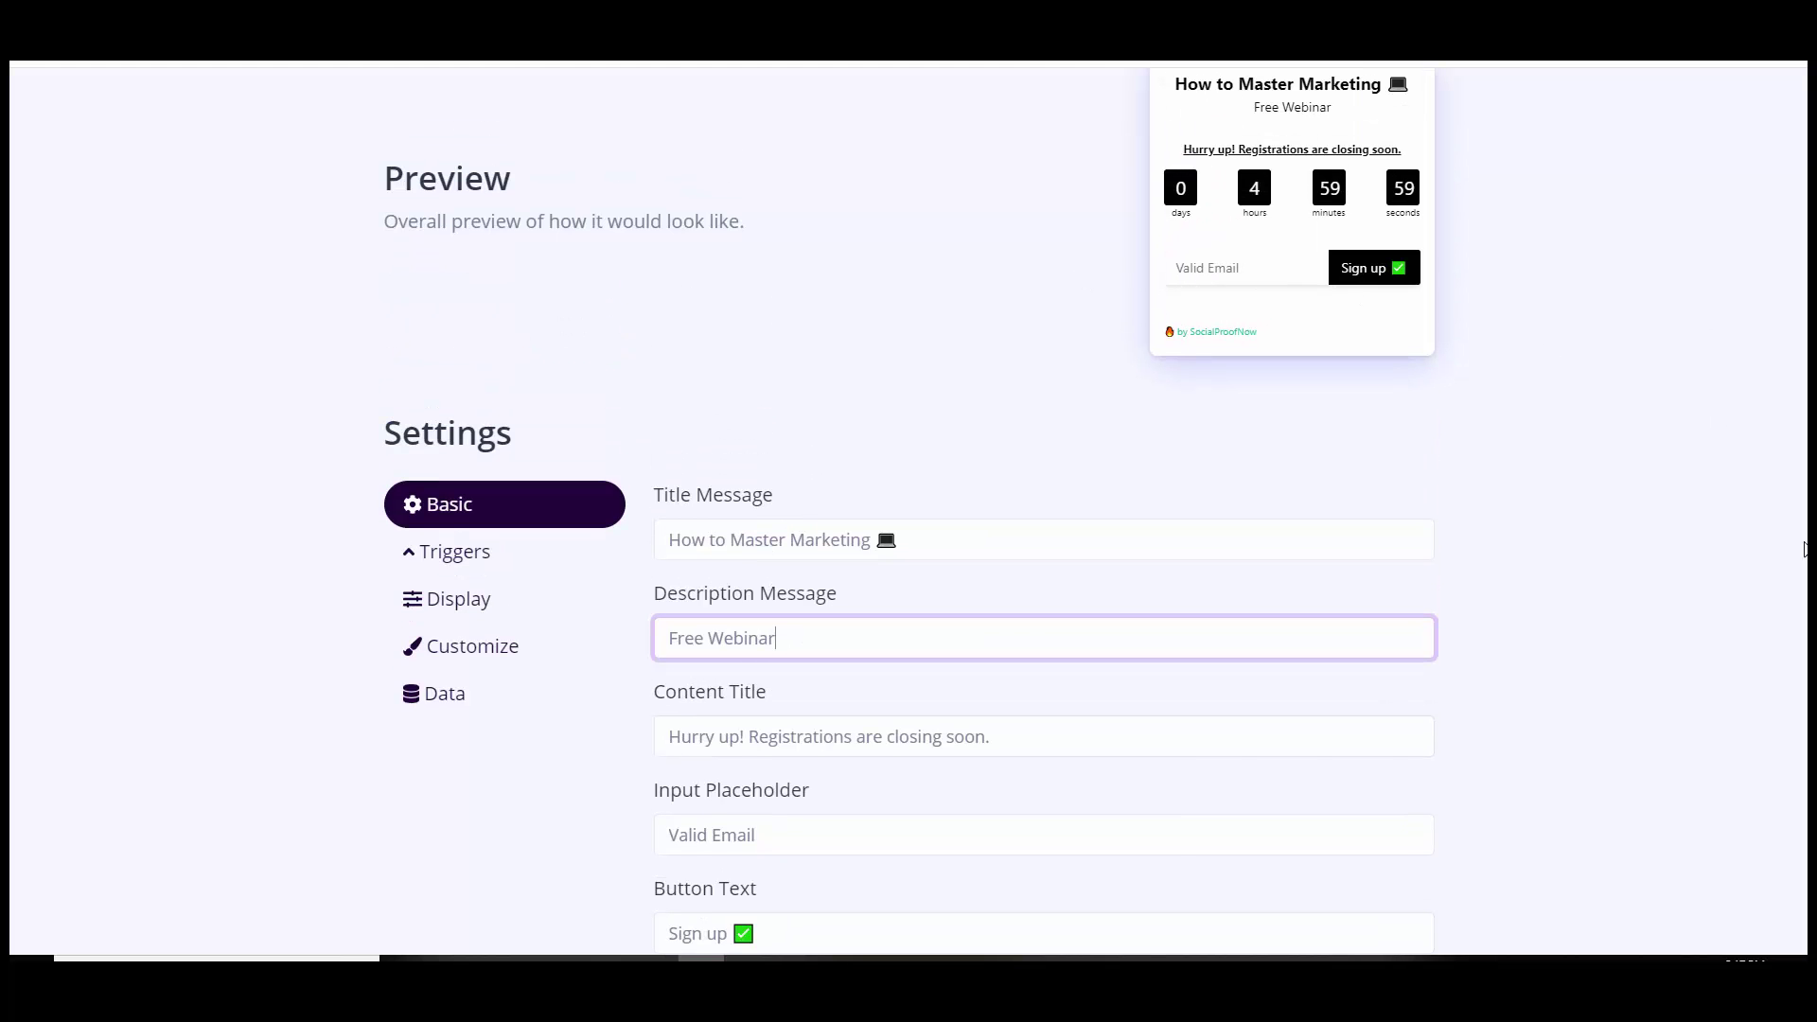
scroll(776, 630, down, 3)
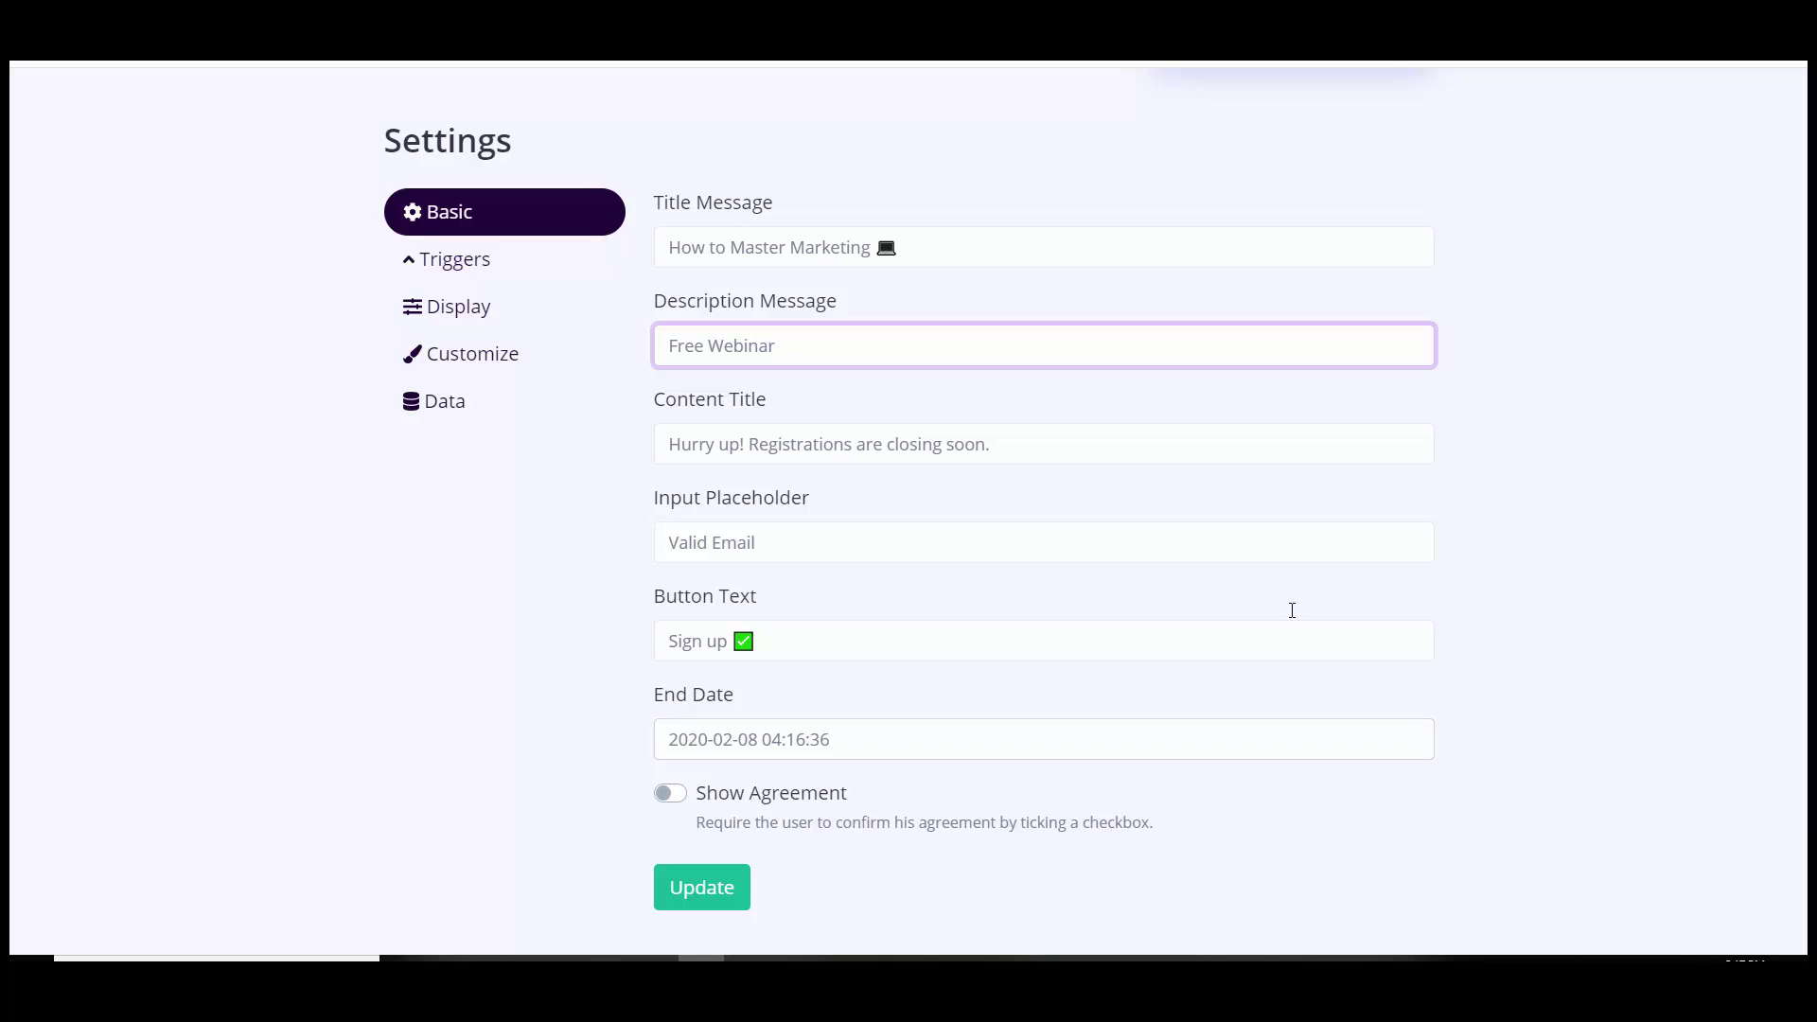
scroll(909, 511, up, 3)
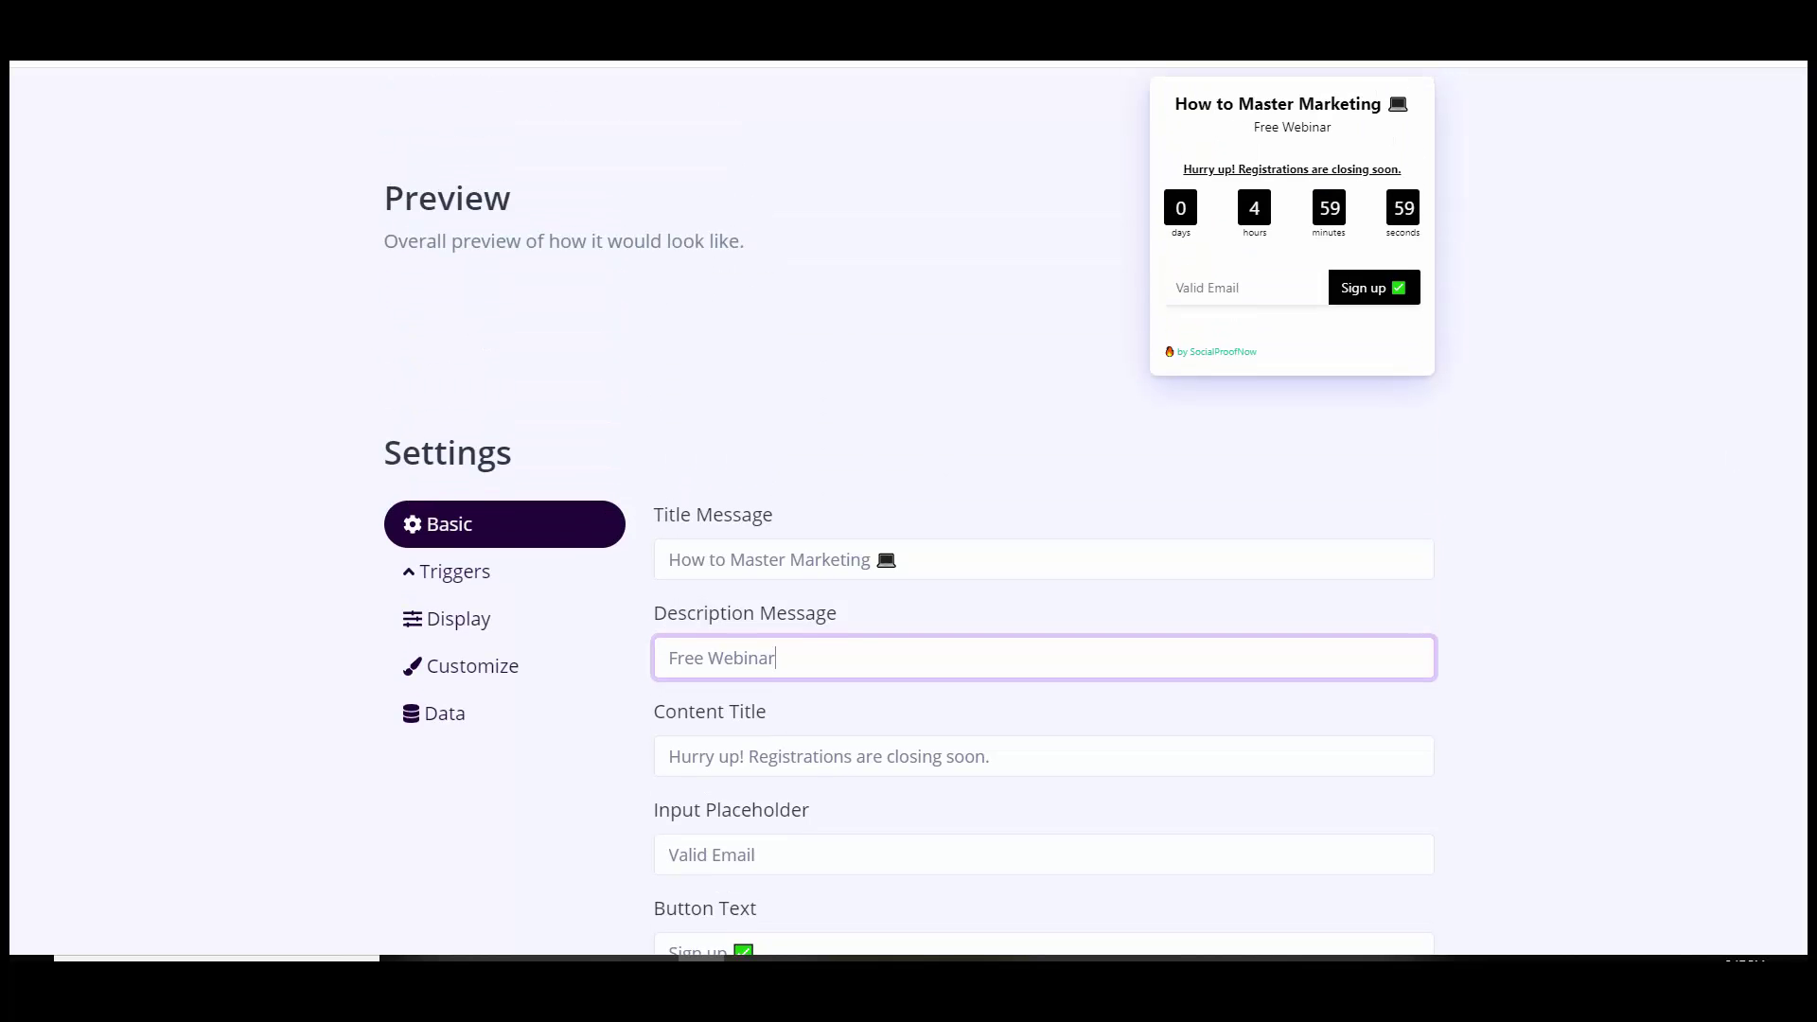
scroll(701, 663, down, 5)
click(672, 653)
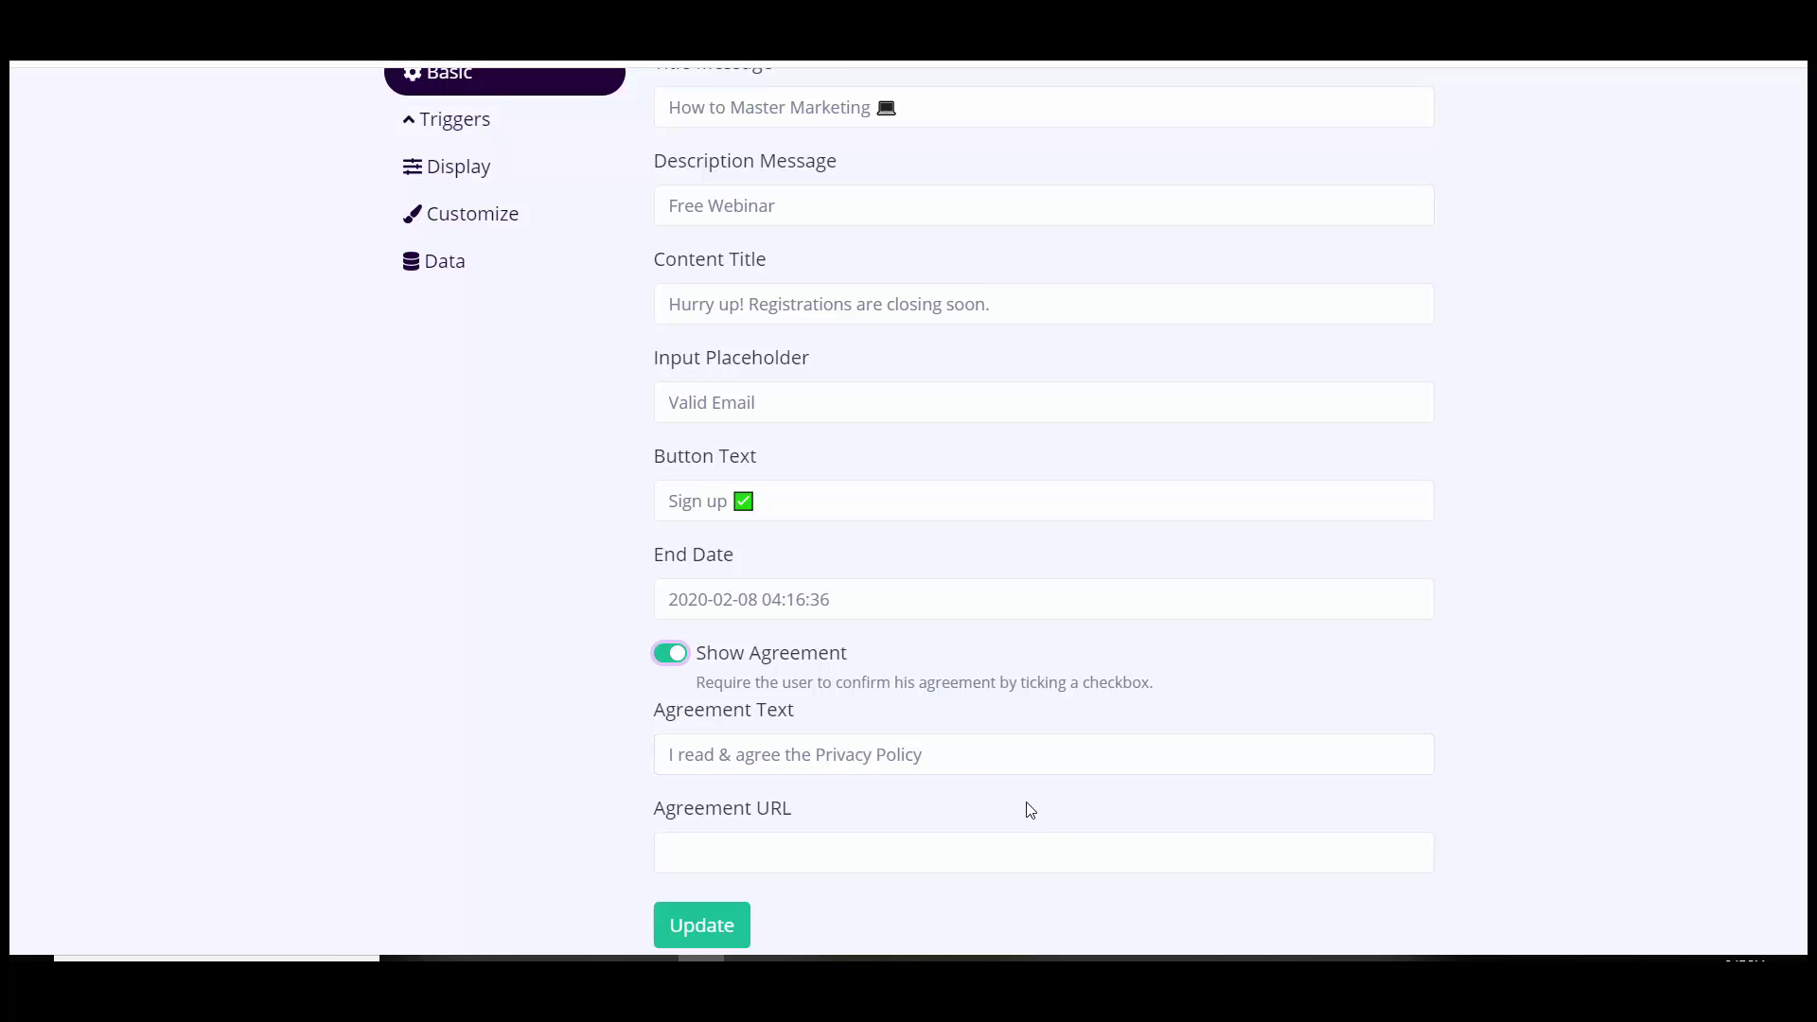
click(712, 850)
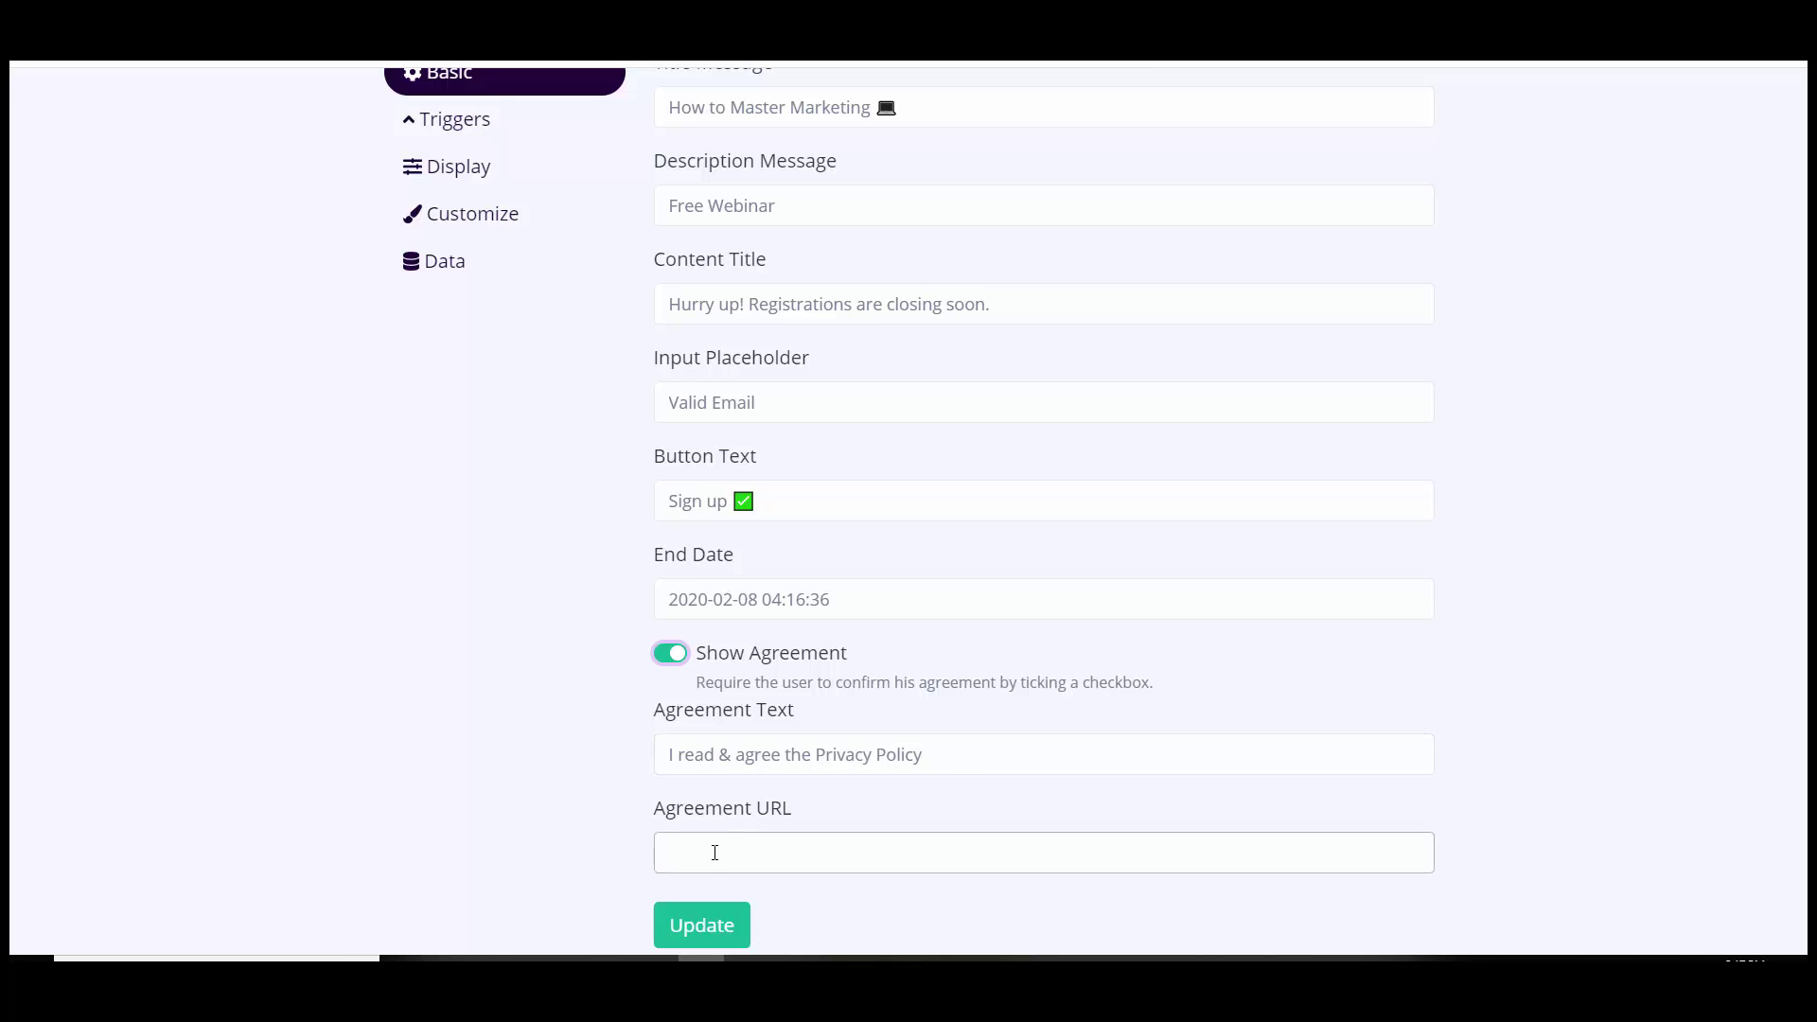
click(714, 937)
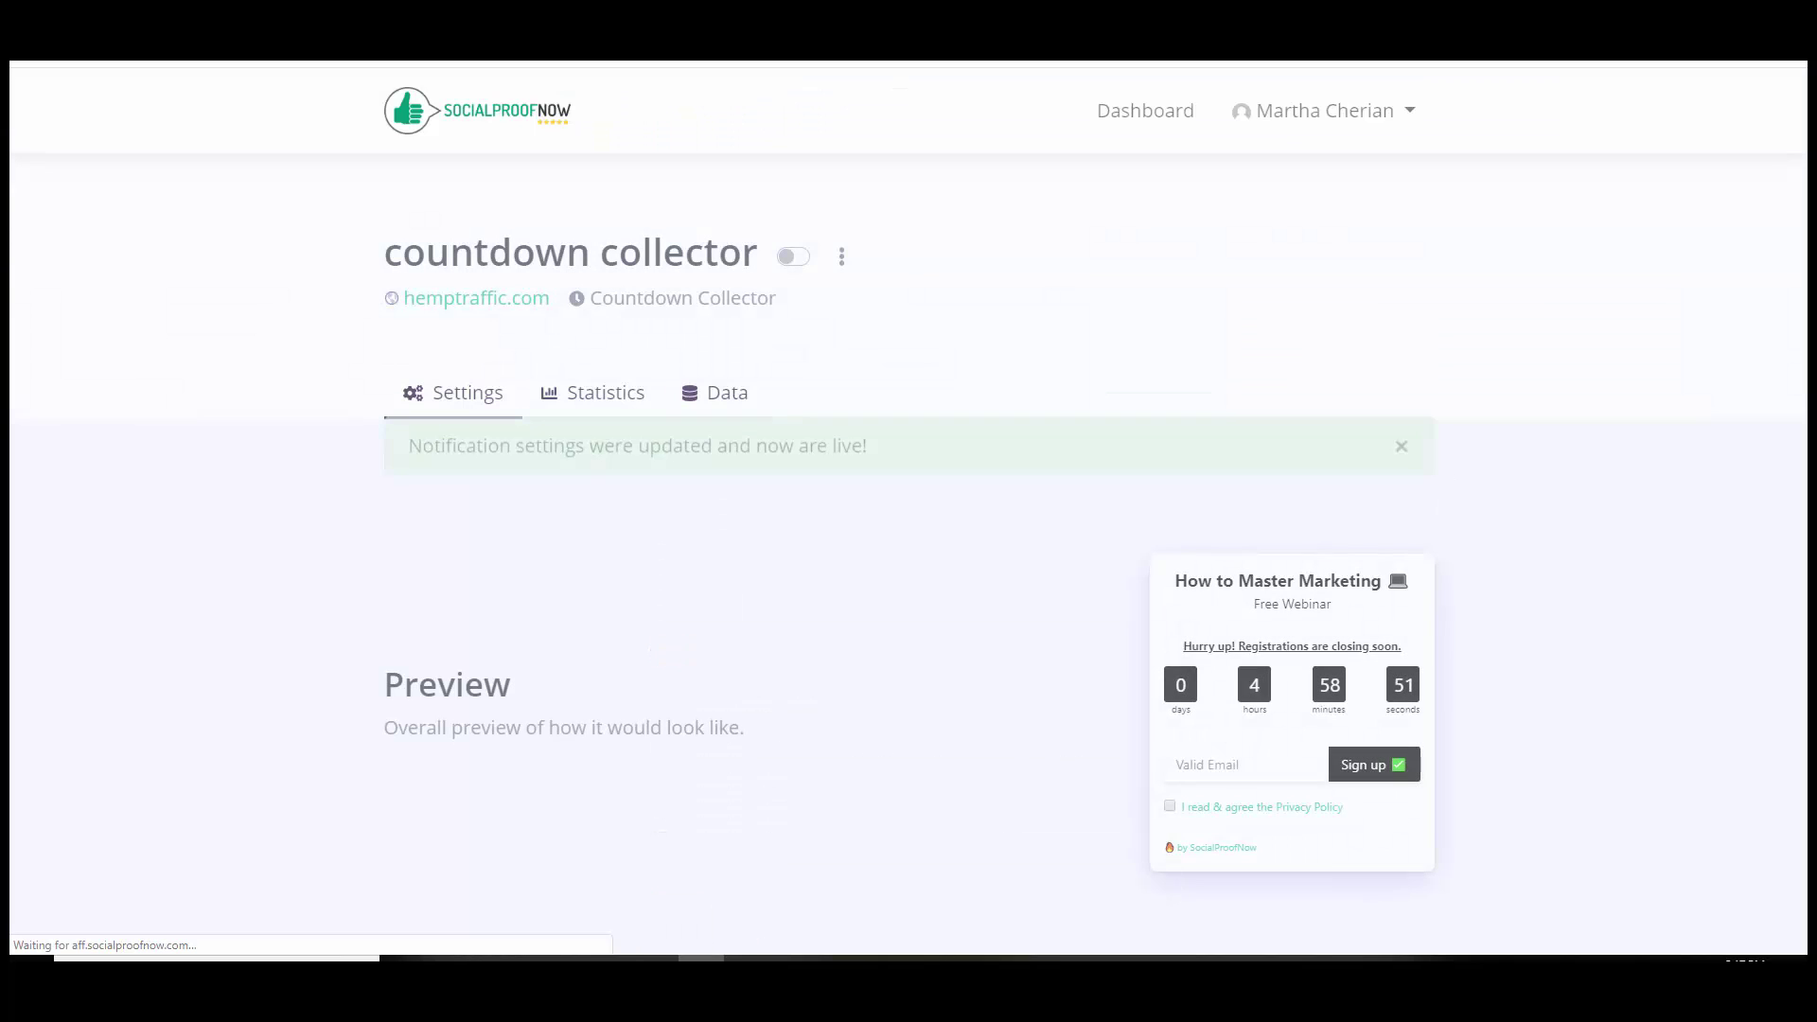
Step: Open the notification's trigger settings and turn off triggering on all pages
scroll(1133, 629, down, 2)
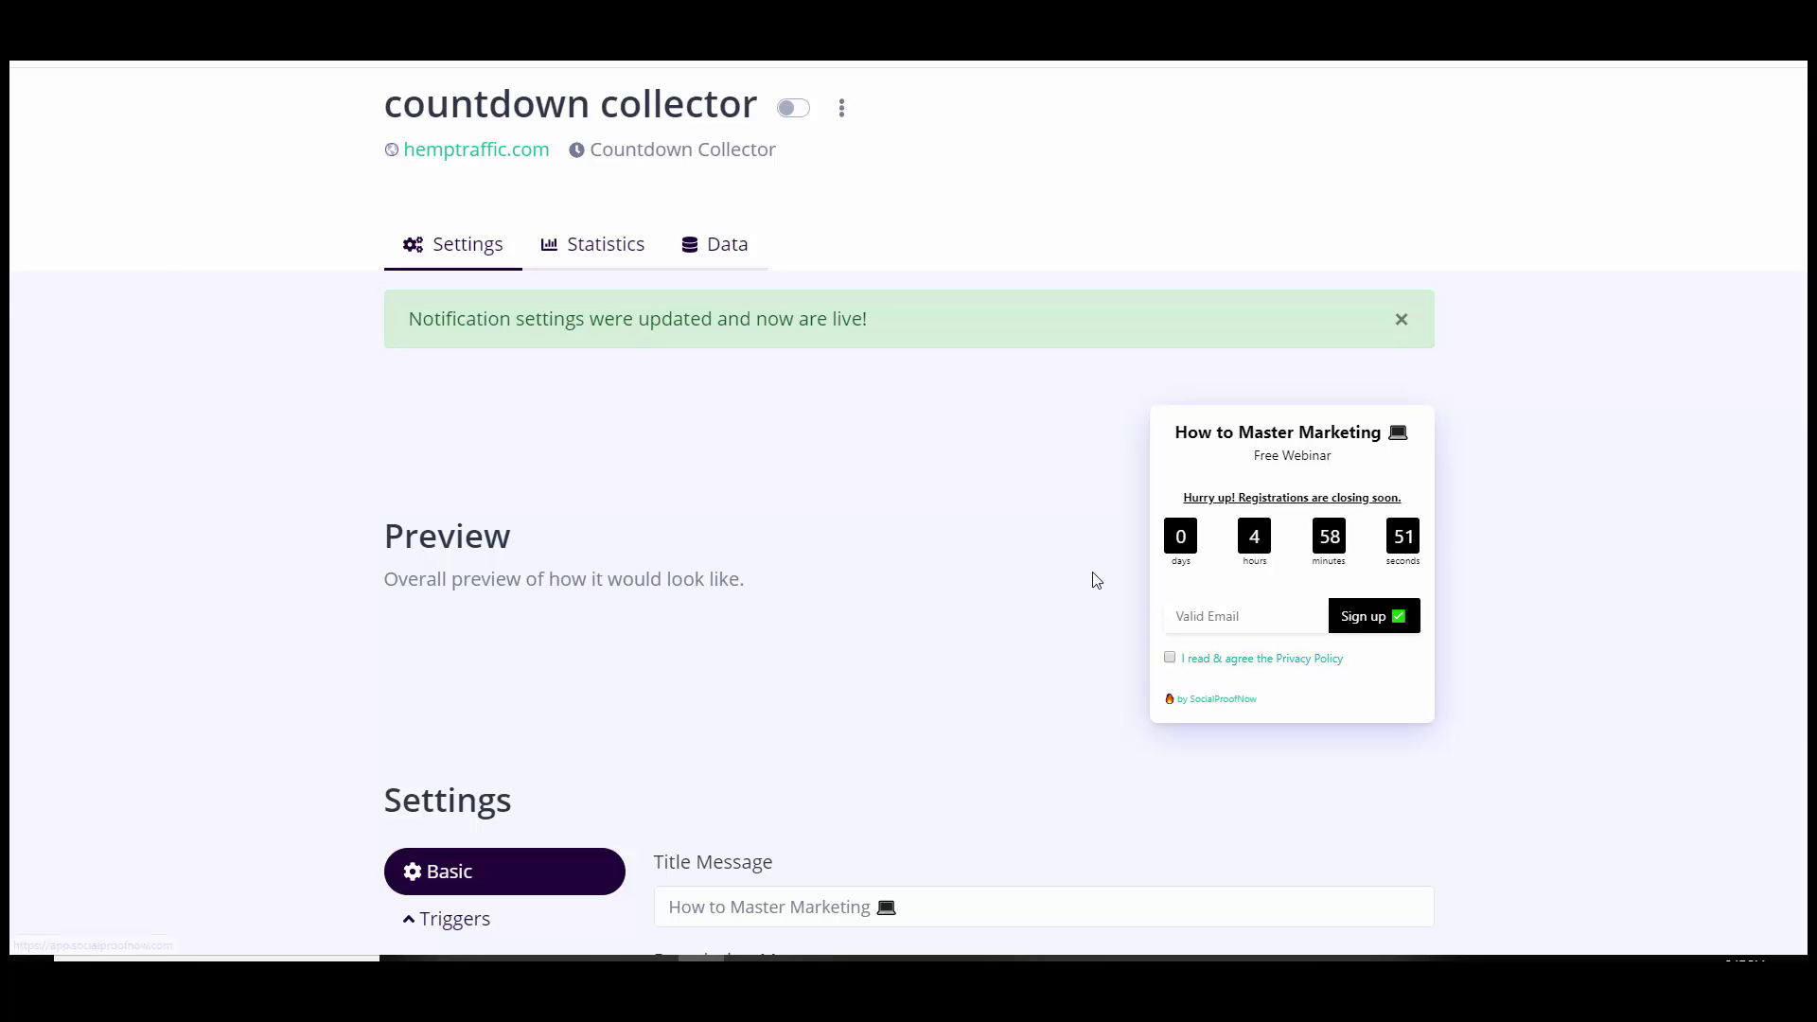
scroll(566, 384, down, 5)
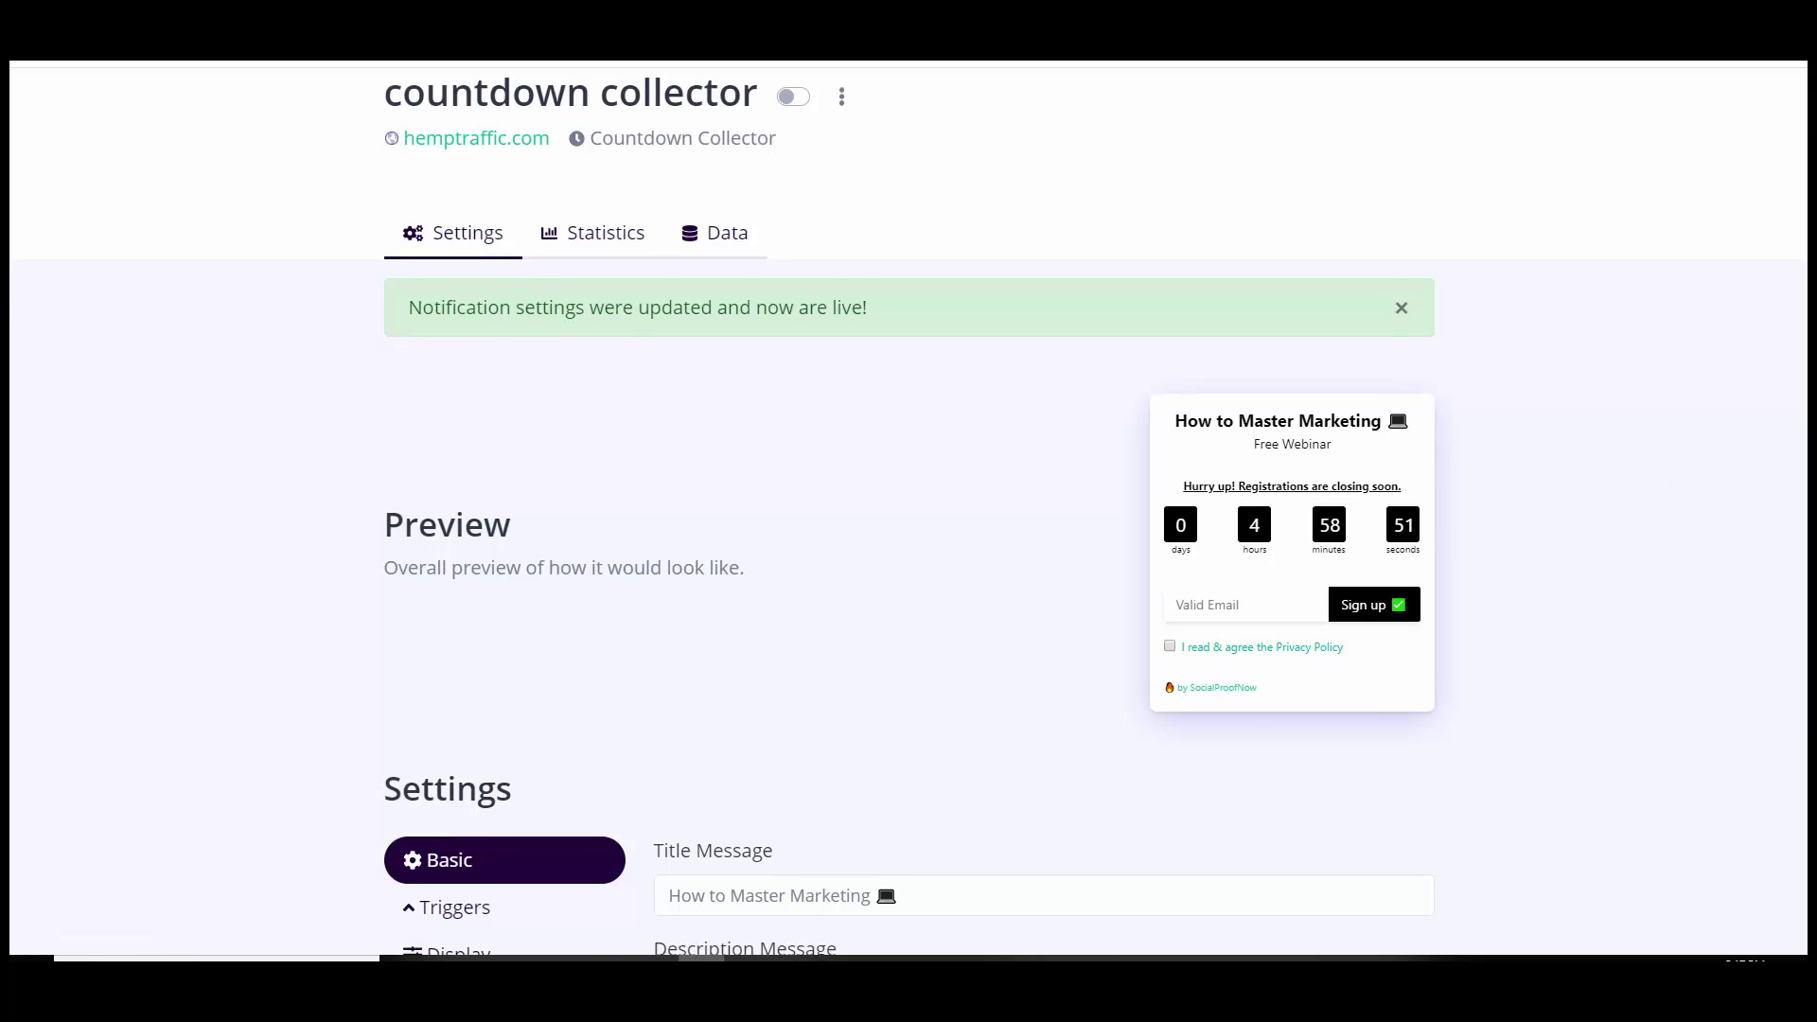
click(437, 397)
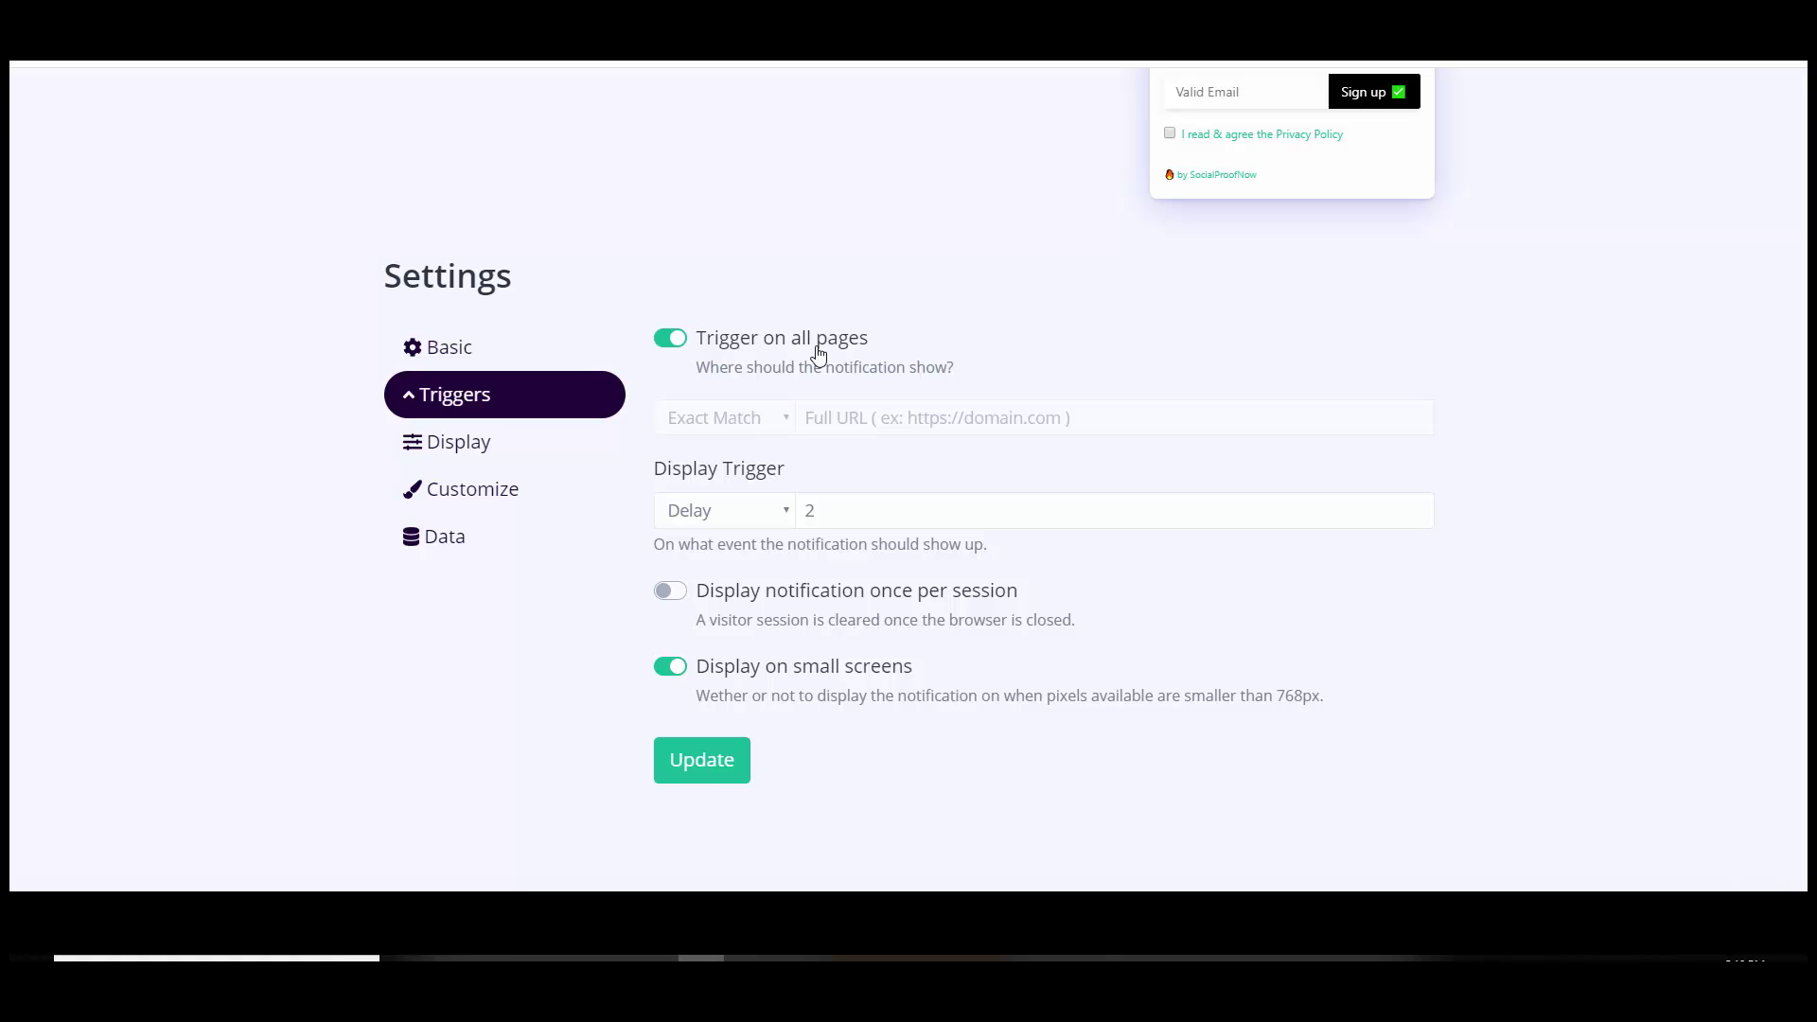
click(669, 342)
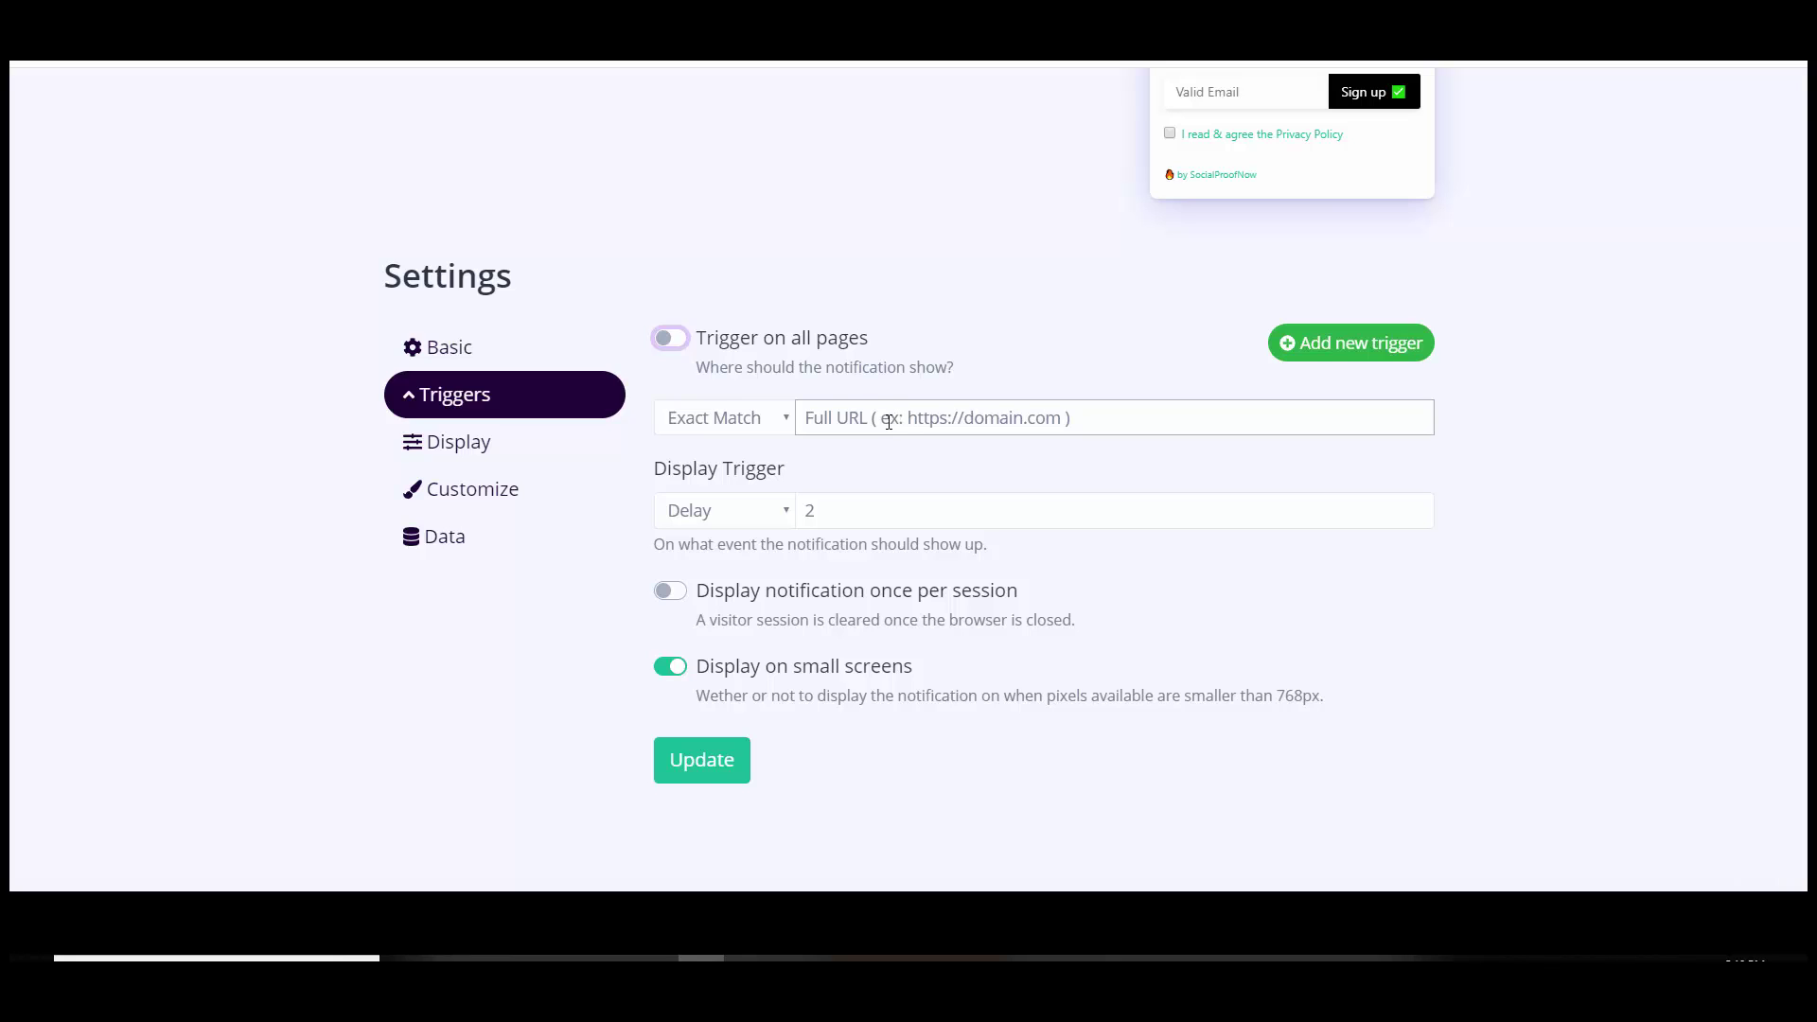
Step: Switch the page URL match condition to Contains, to Starts With, and finally to Ends With
click(698, 426)
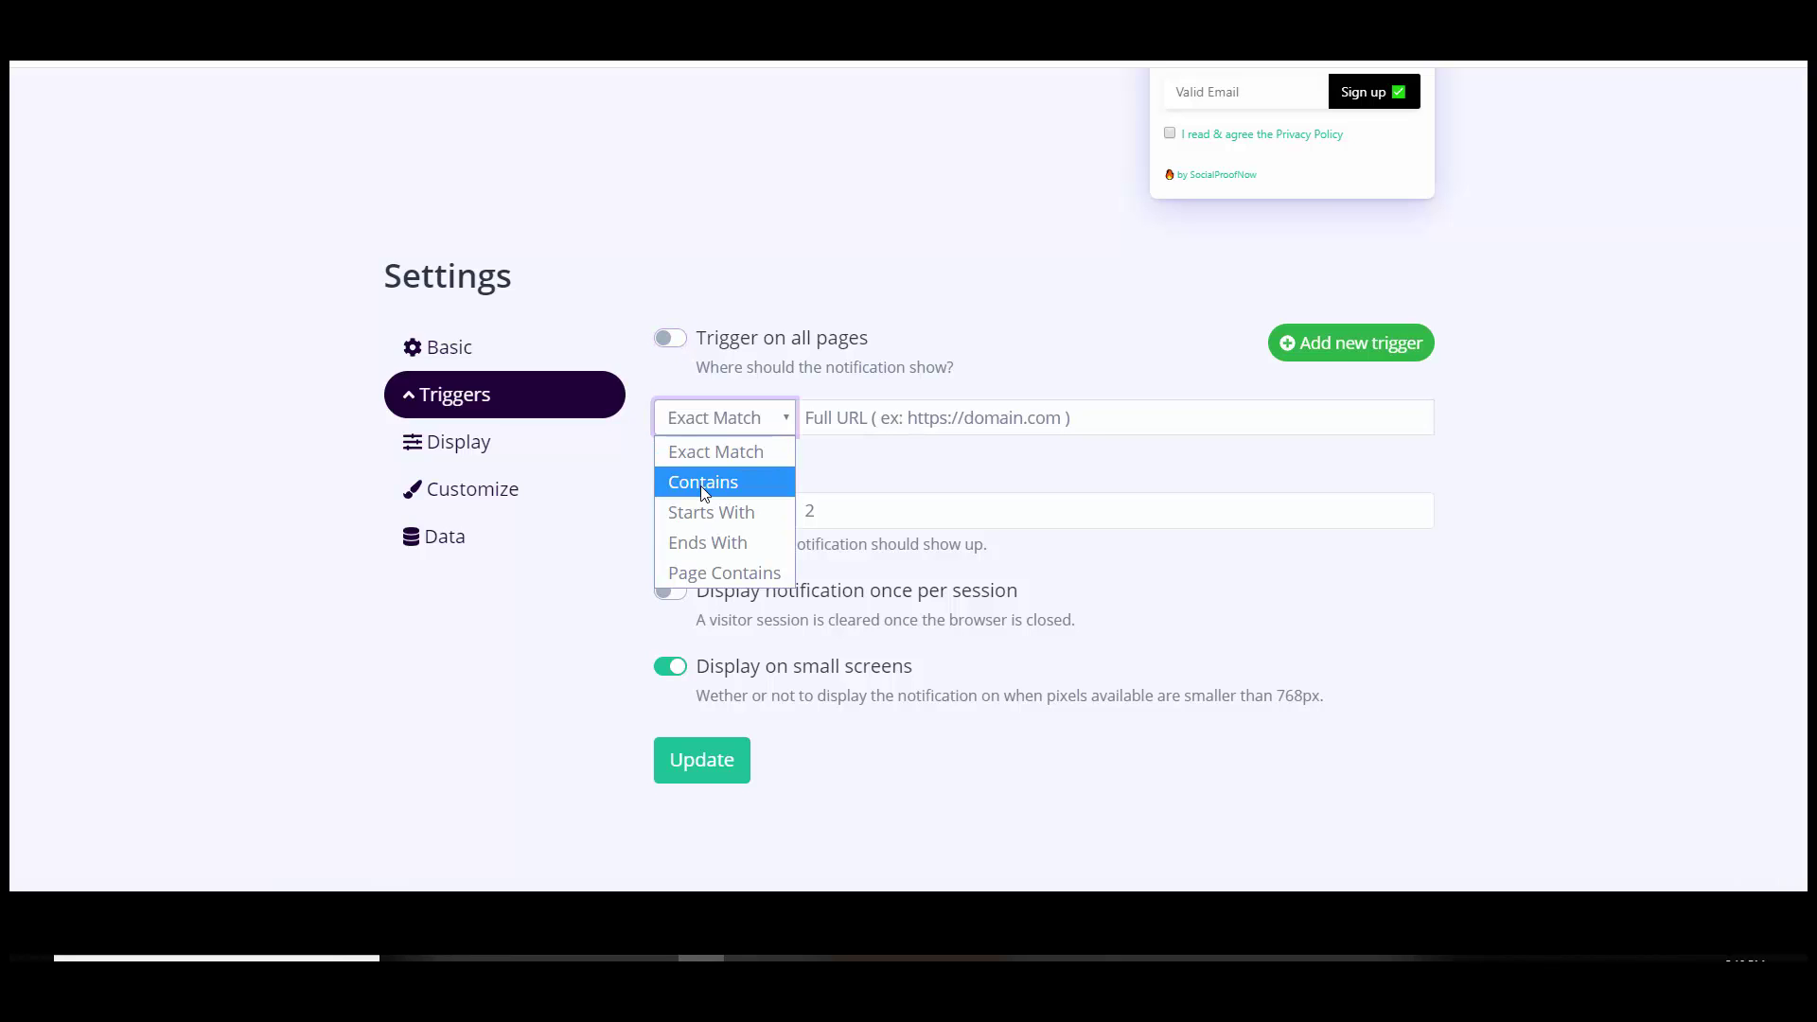
click(708, 475)
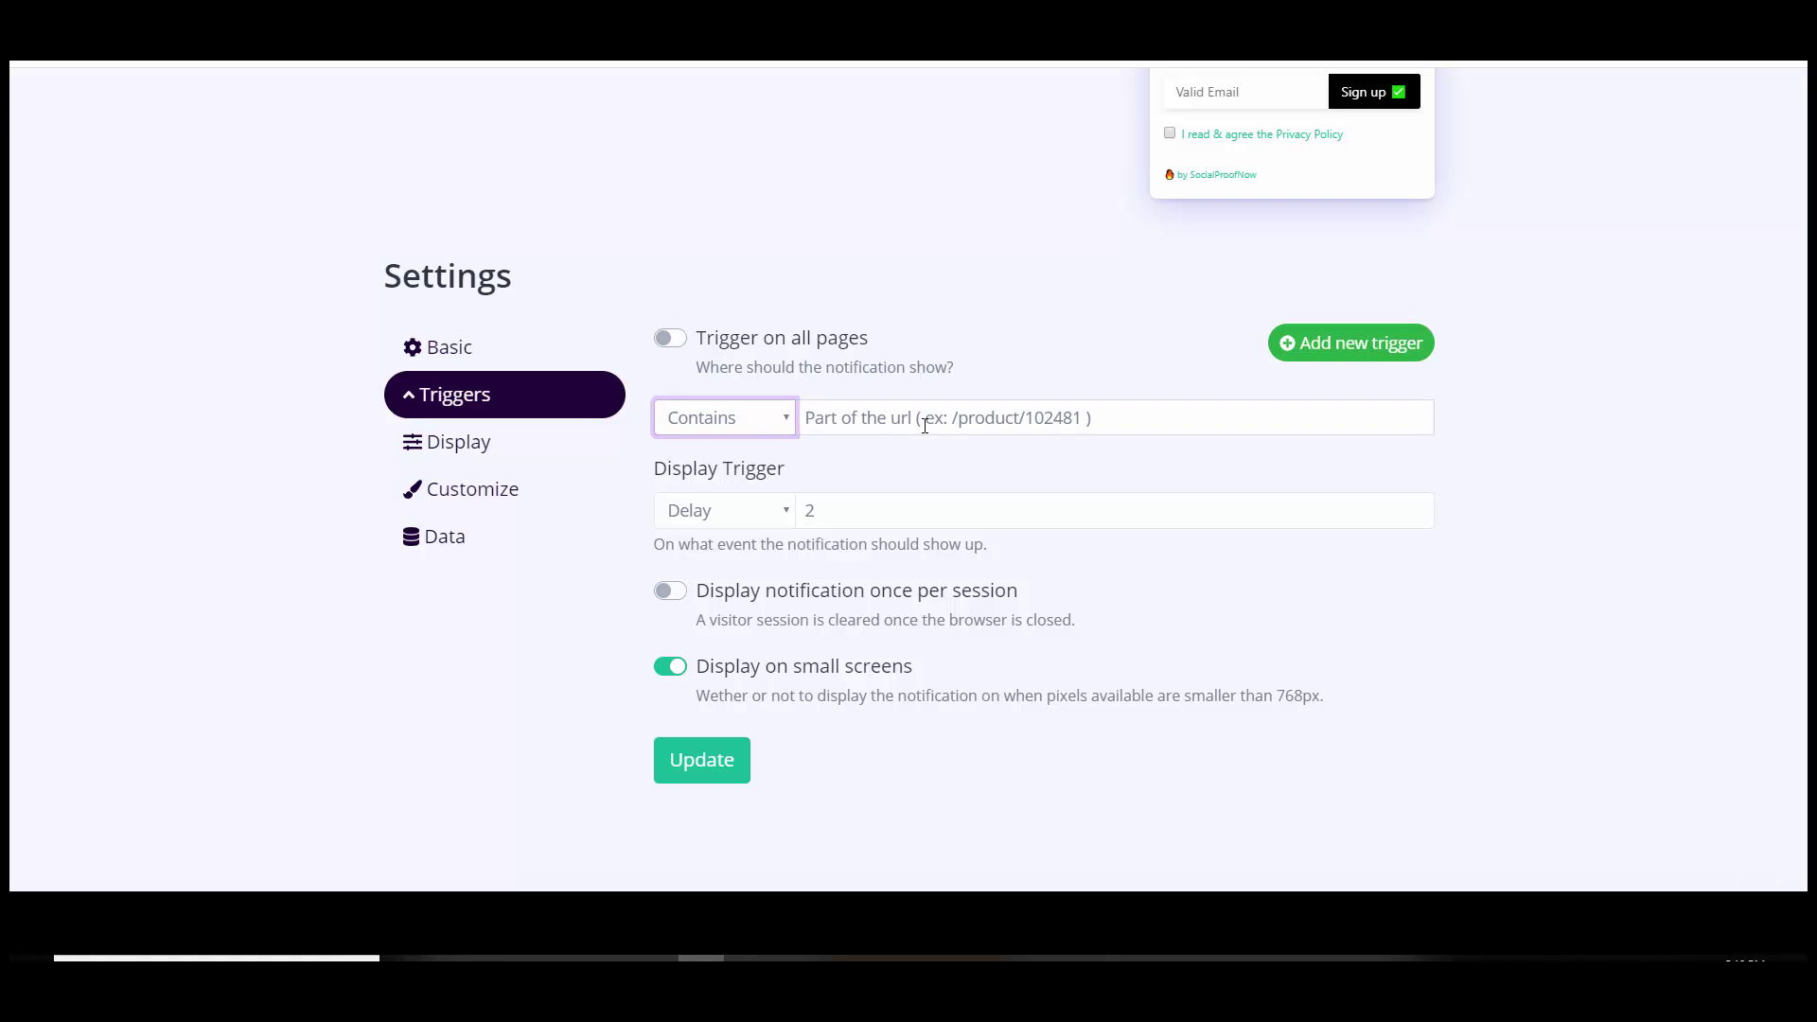
click(754, 430)
click(747, 509)
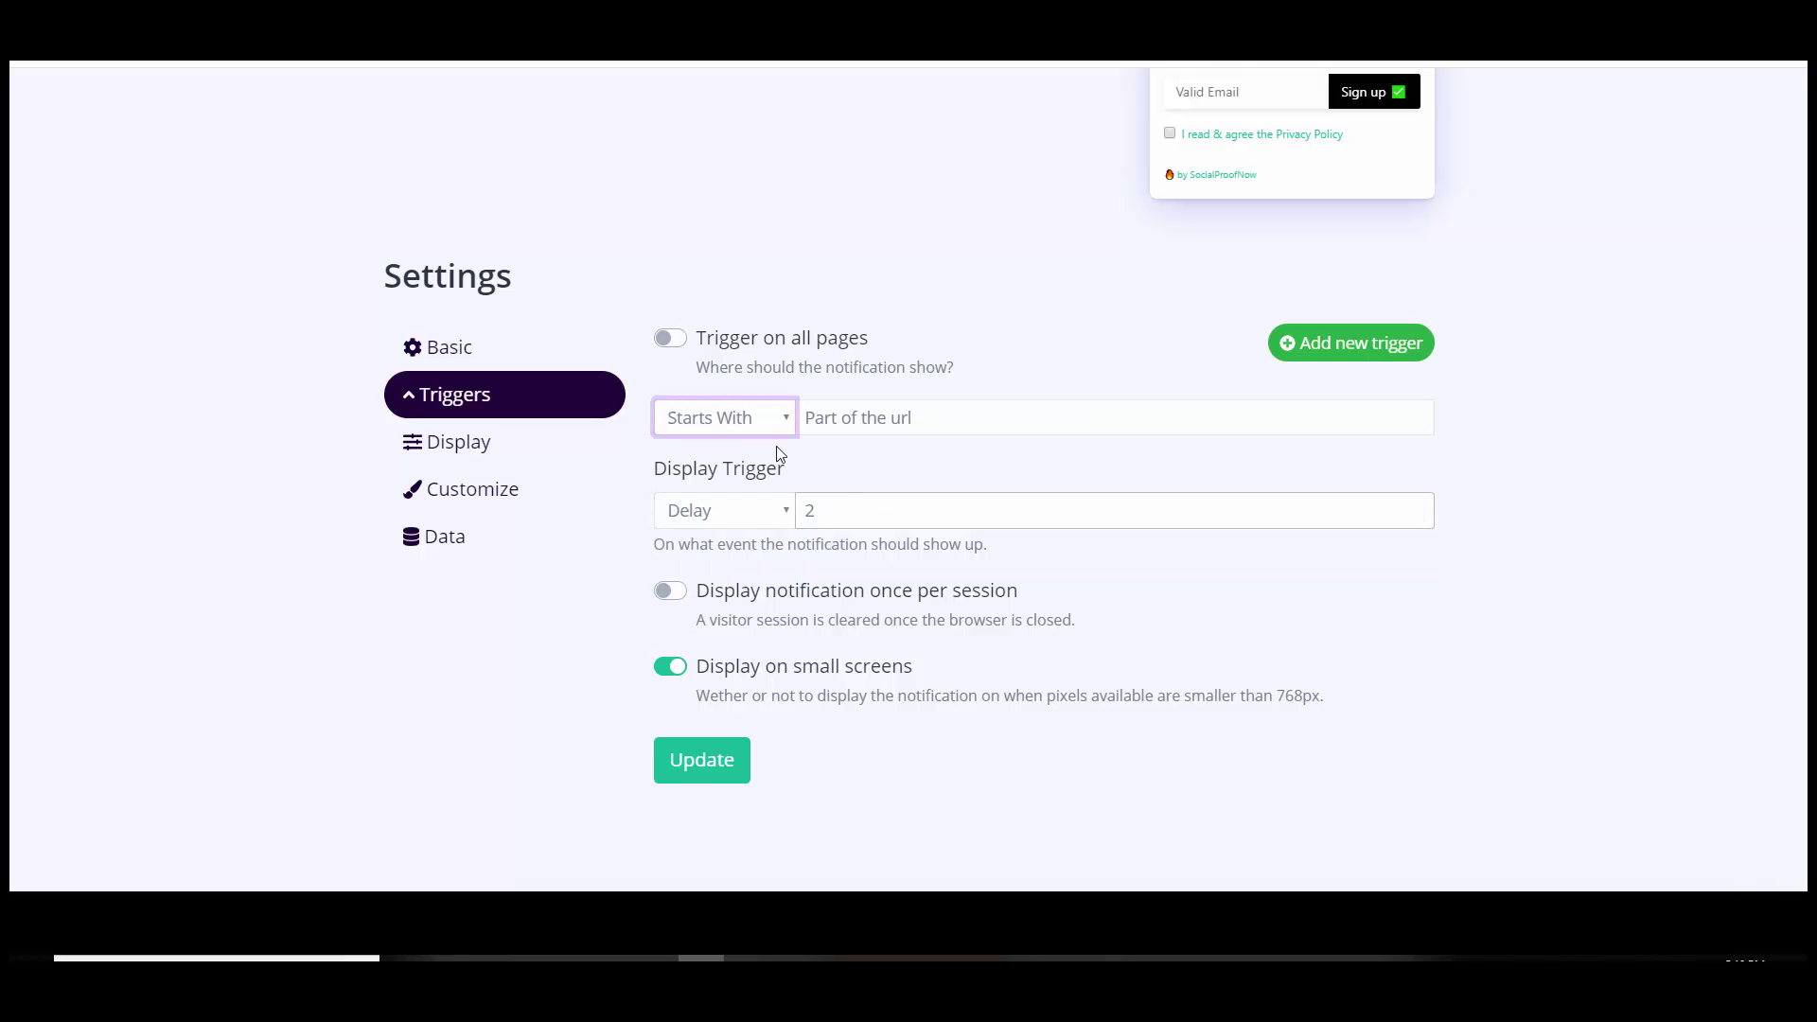
click(759, 418)
click(743, 540)
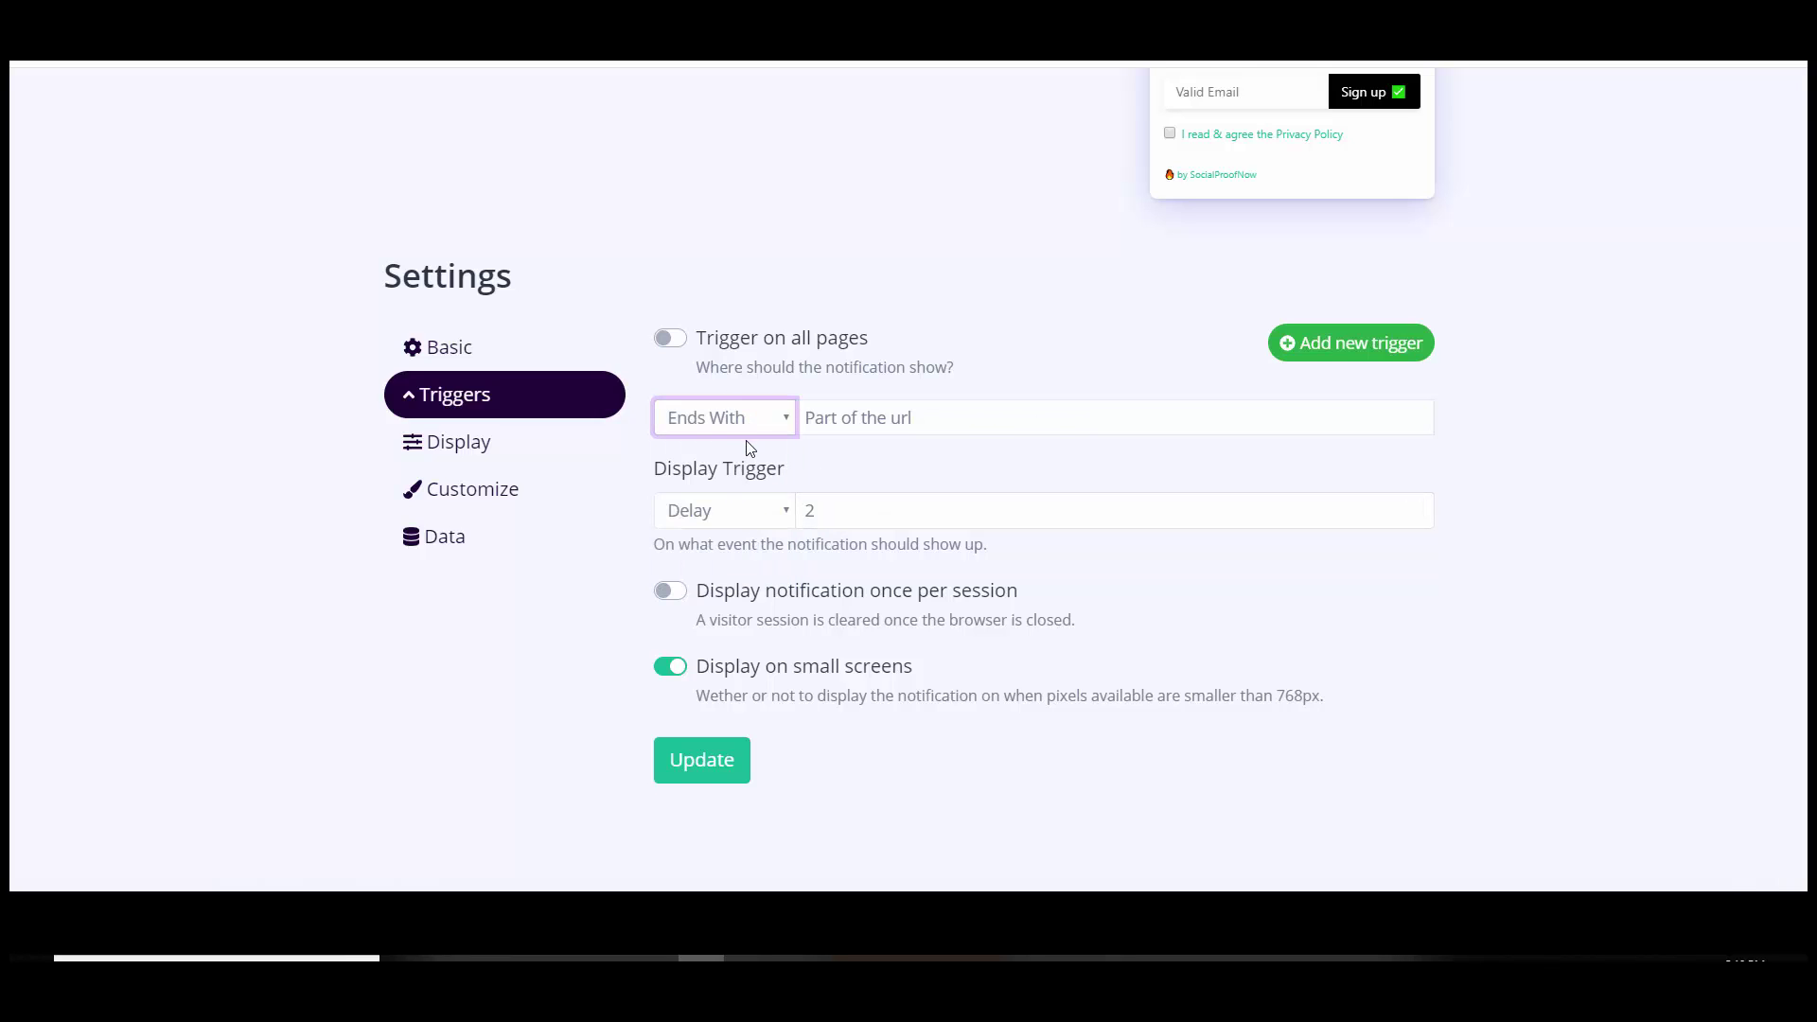
Step: Switch the URL match condition to Page Contains, return it to Exact Match, and turn on triggering on all pages
click(754, 428)
click(743, 572)
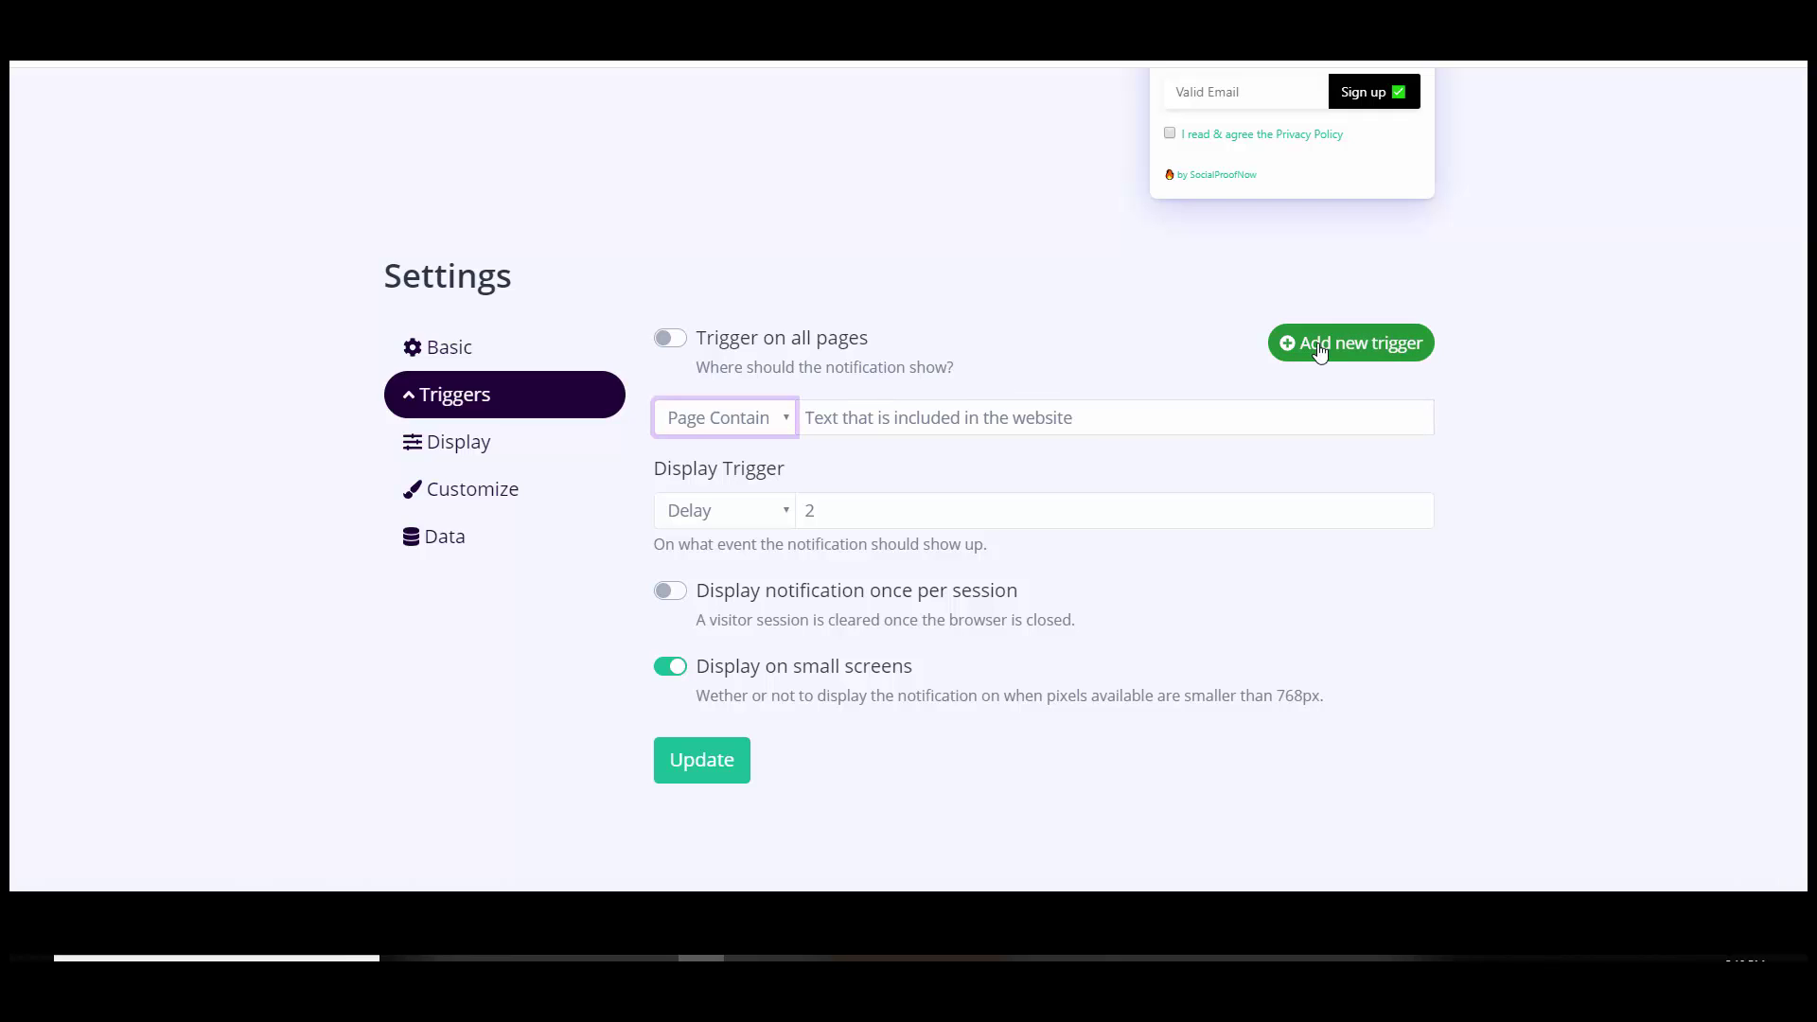
click(760, 419)
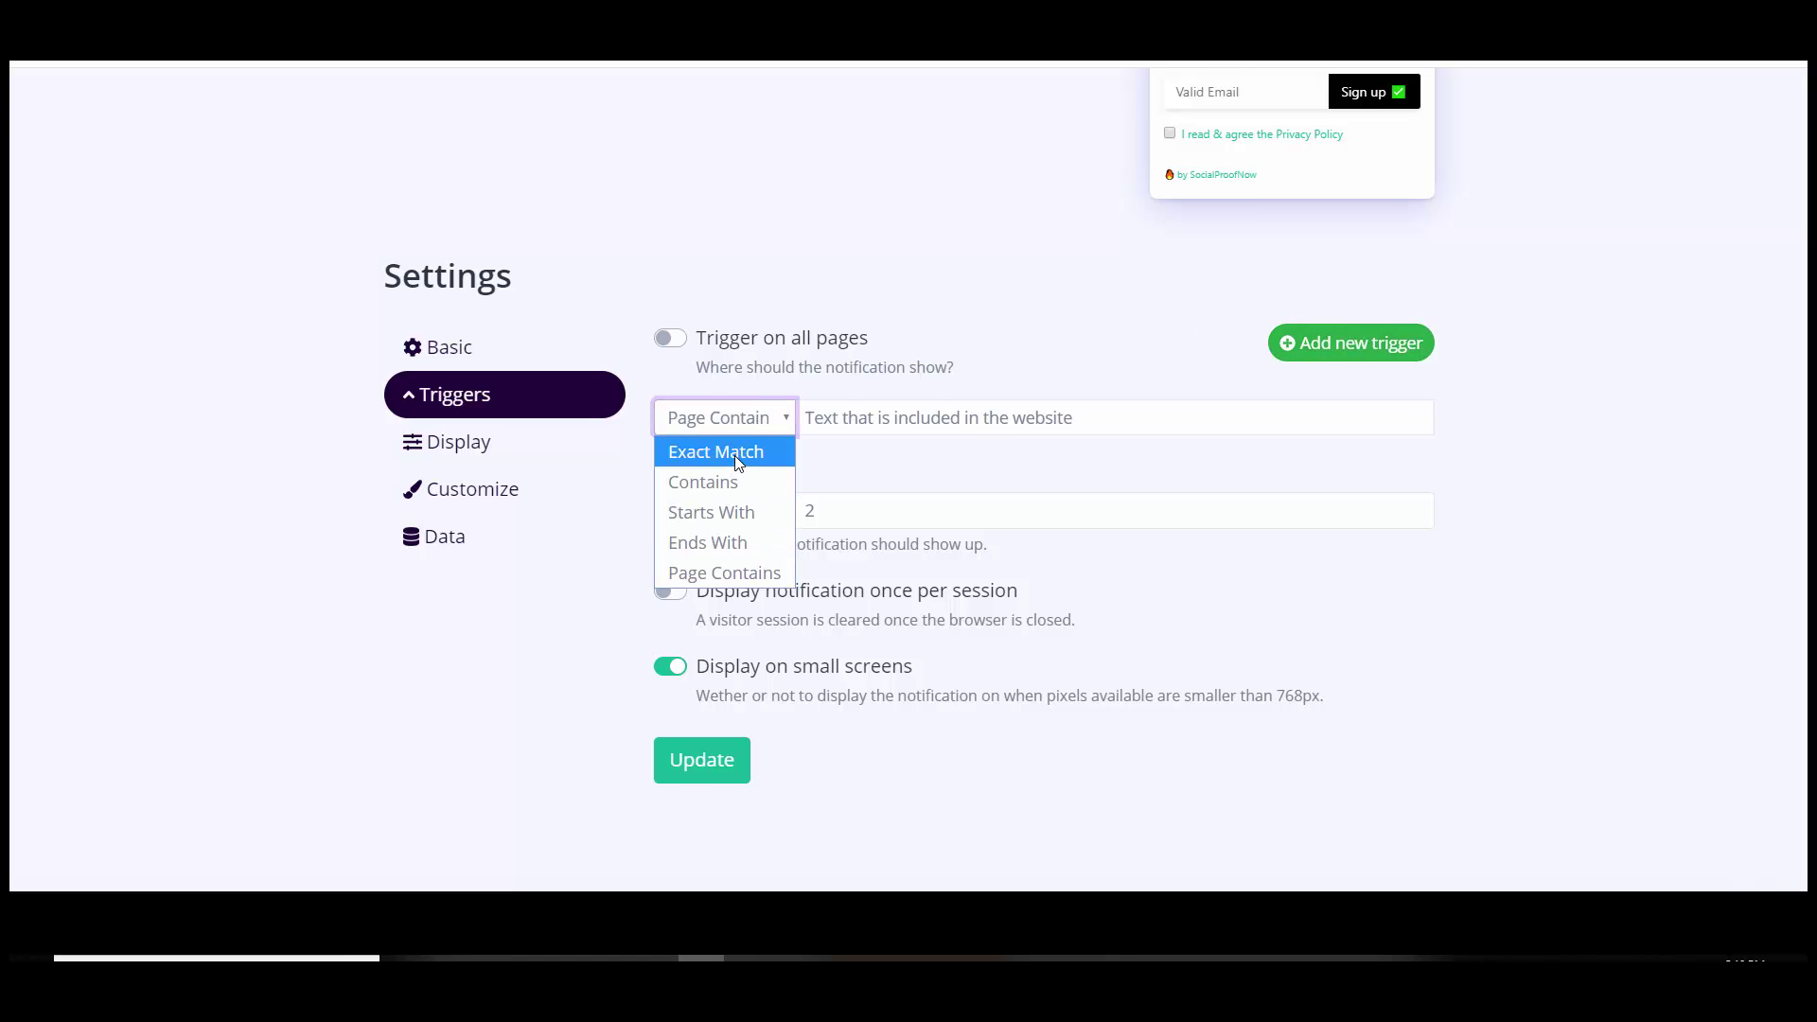
click(734, 456)
click(674, 340)
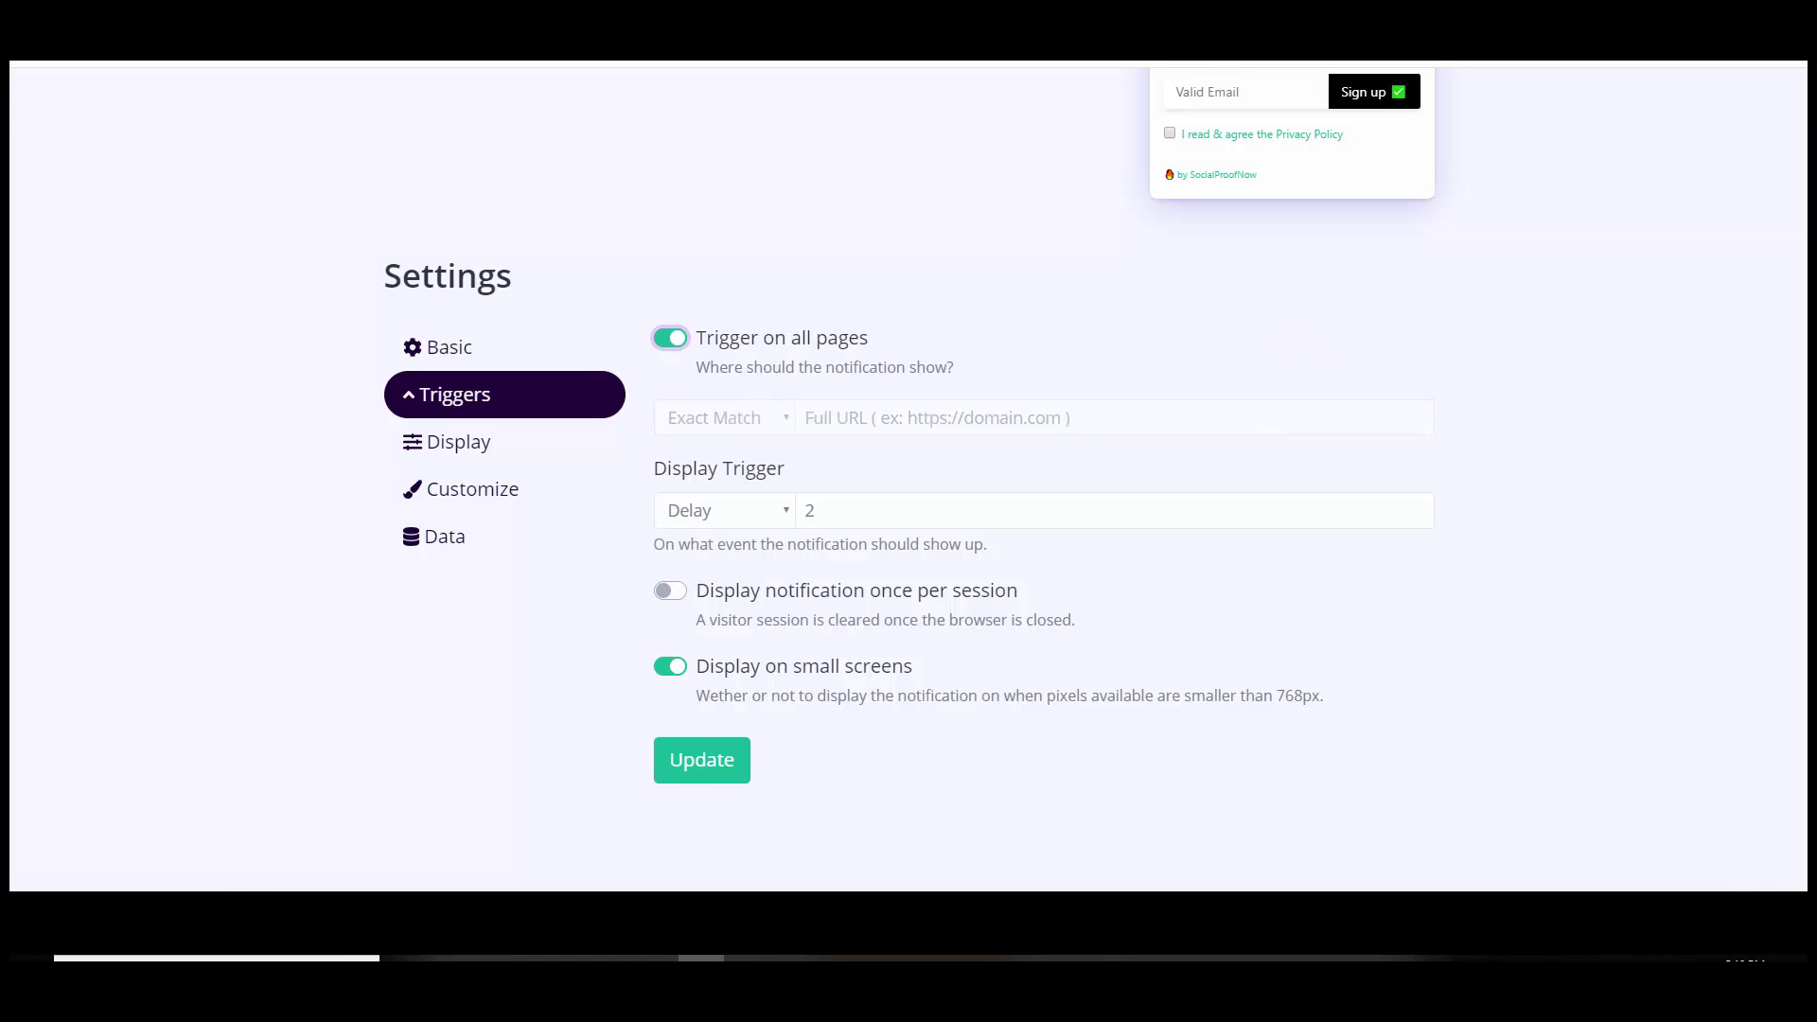
Step: Try a higher display delay, including 40 seconds, and clear the delay value
scroll(908, 473, down, 1)
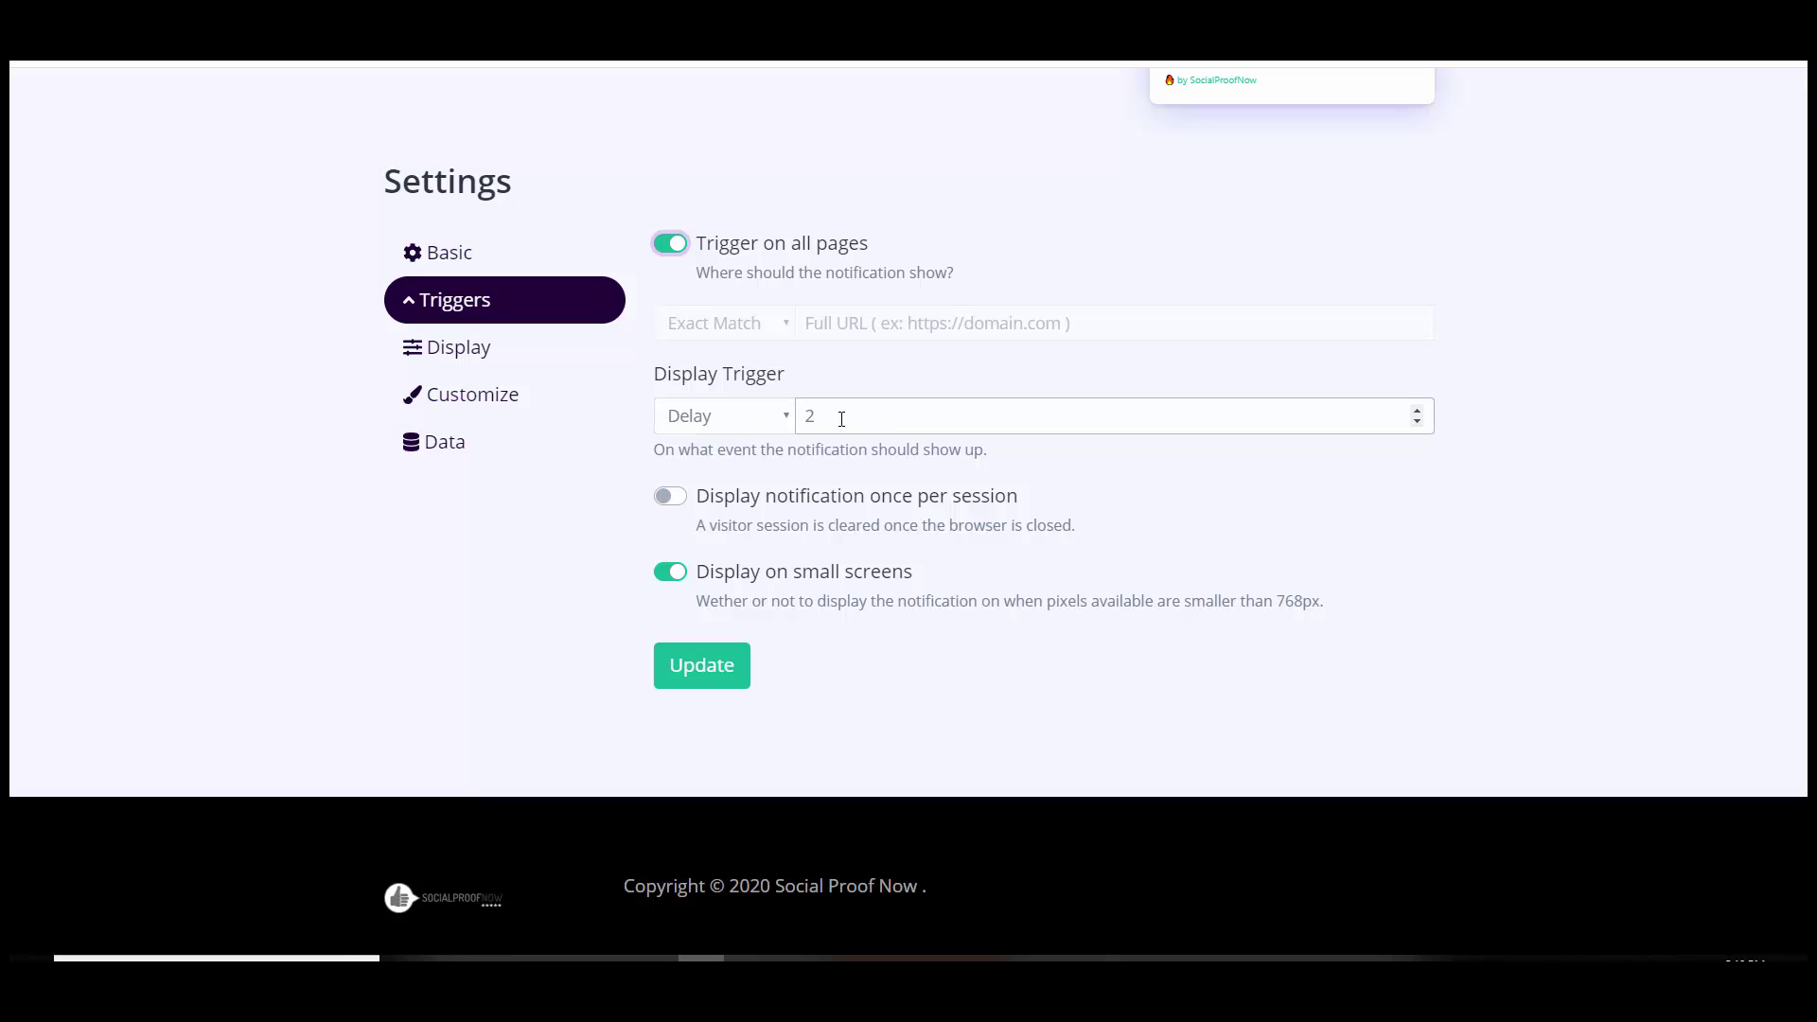
triple_click(1417, 412)
click(1417, 420)
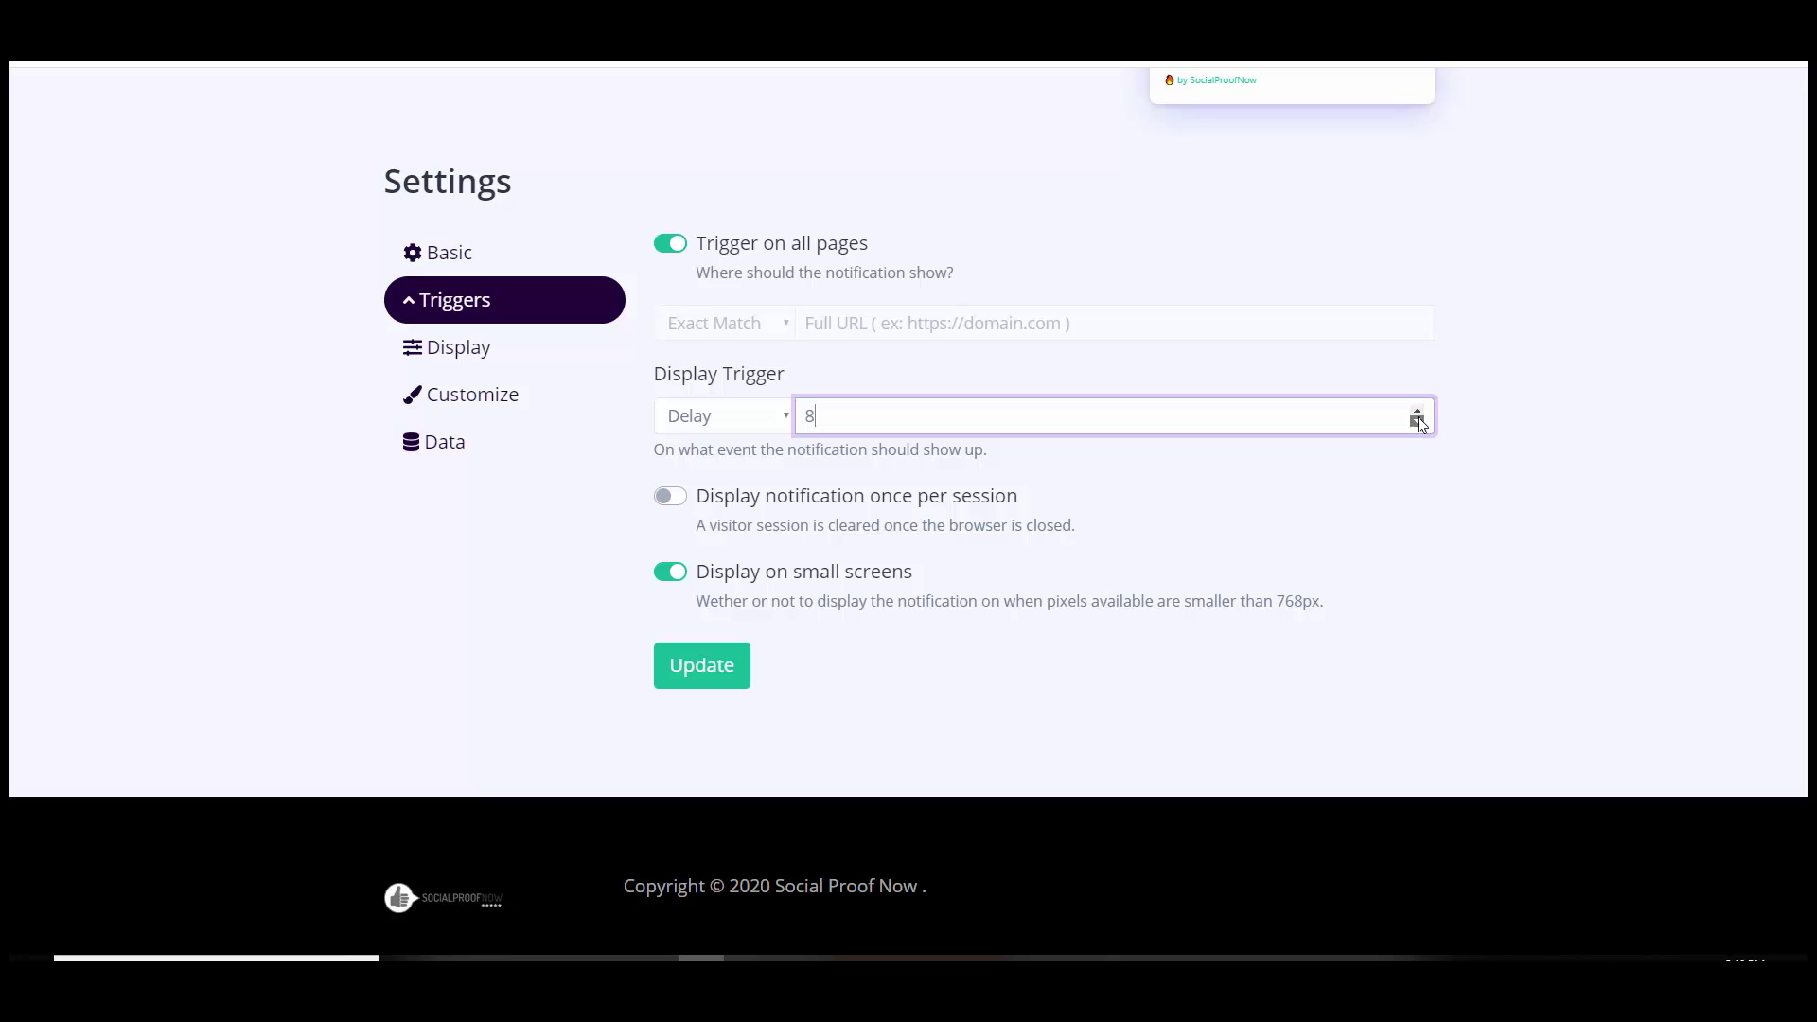
click(1418, 420)
double_click(852, 418)
text(40)
double_click(860, 418)
key(BackSpace)
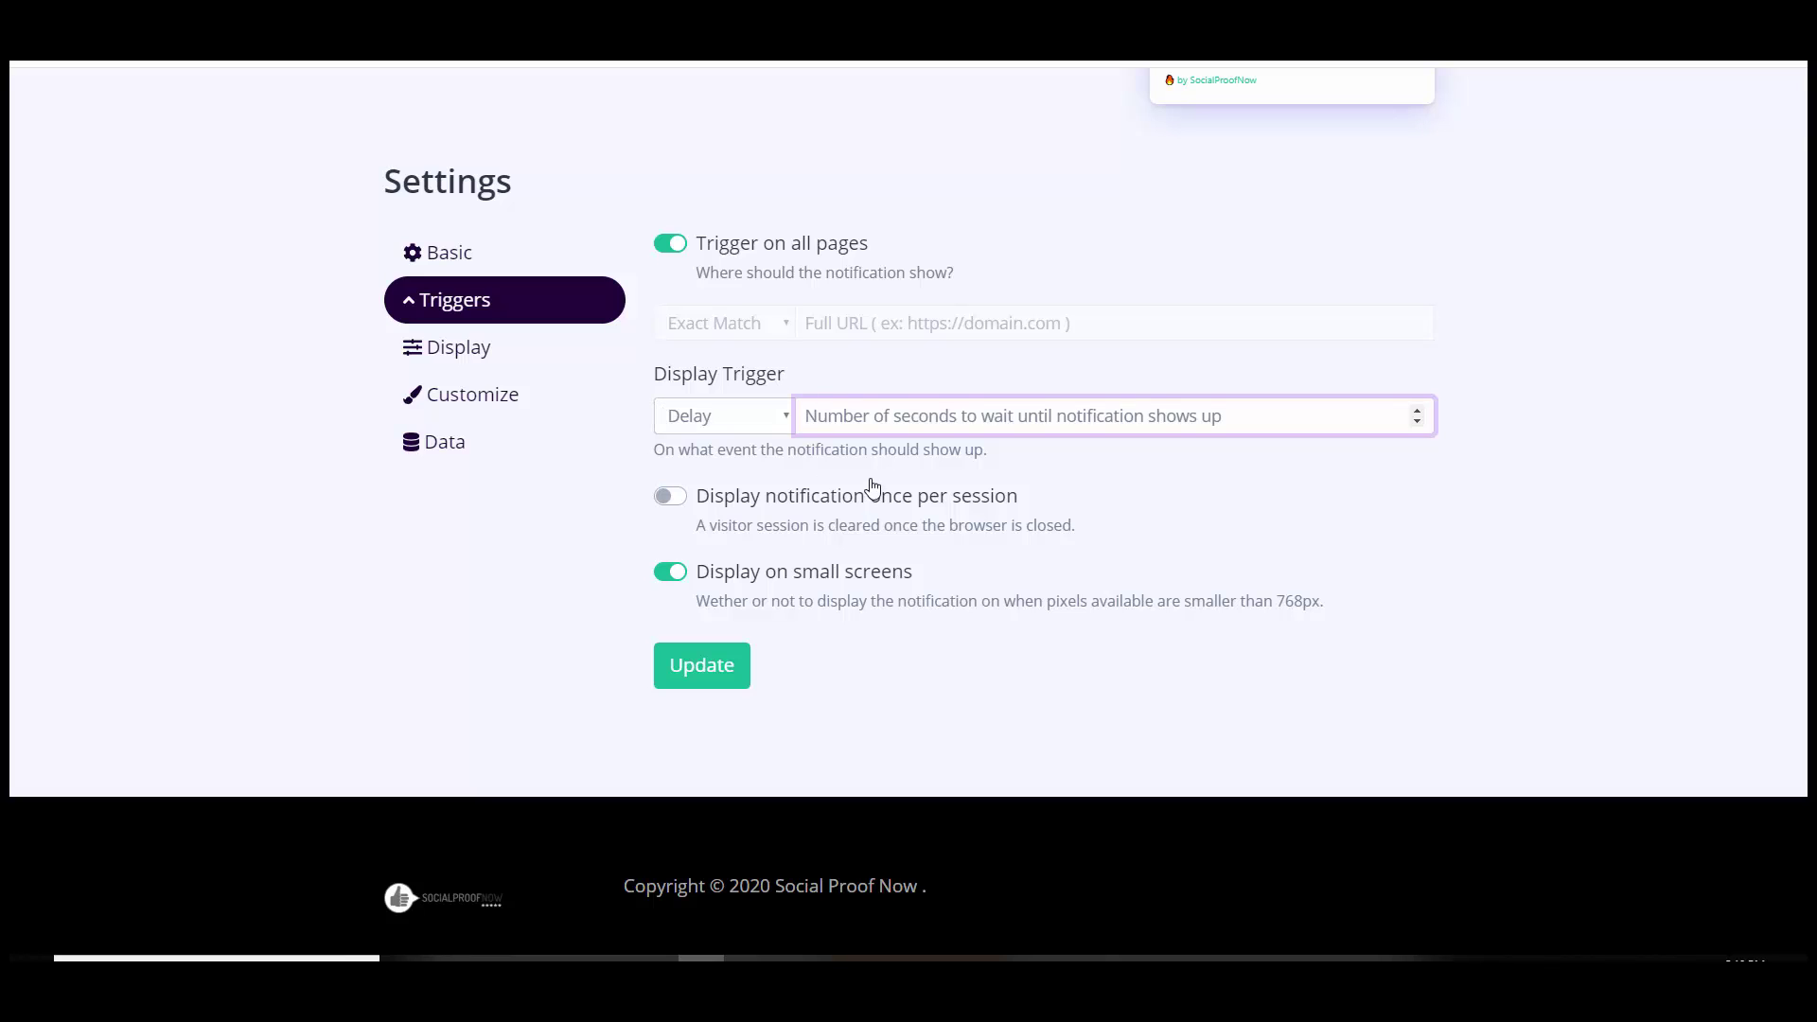
Step: Switch the display trigger between Exit Intent and Scroll Percentage, ending on Scroll Percentage
click(742, 416)
click(737, 483)
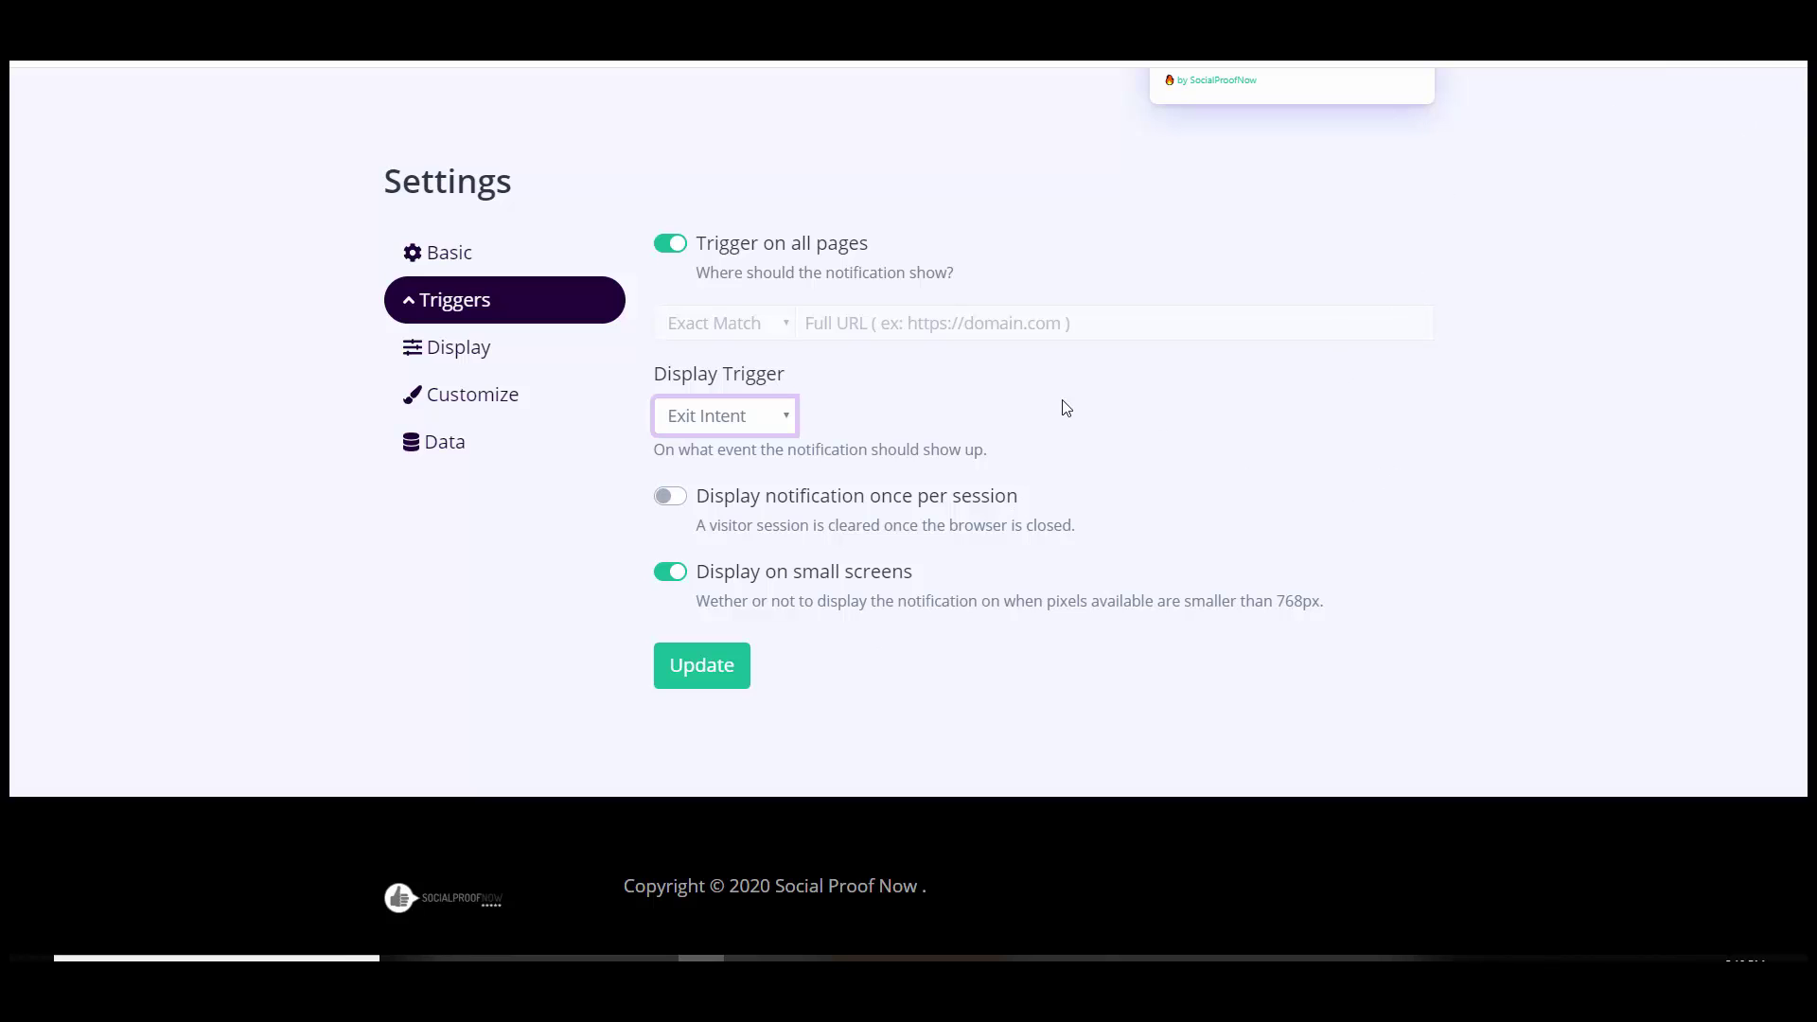
click(758, 428)
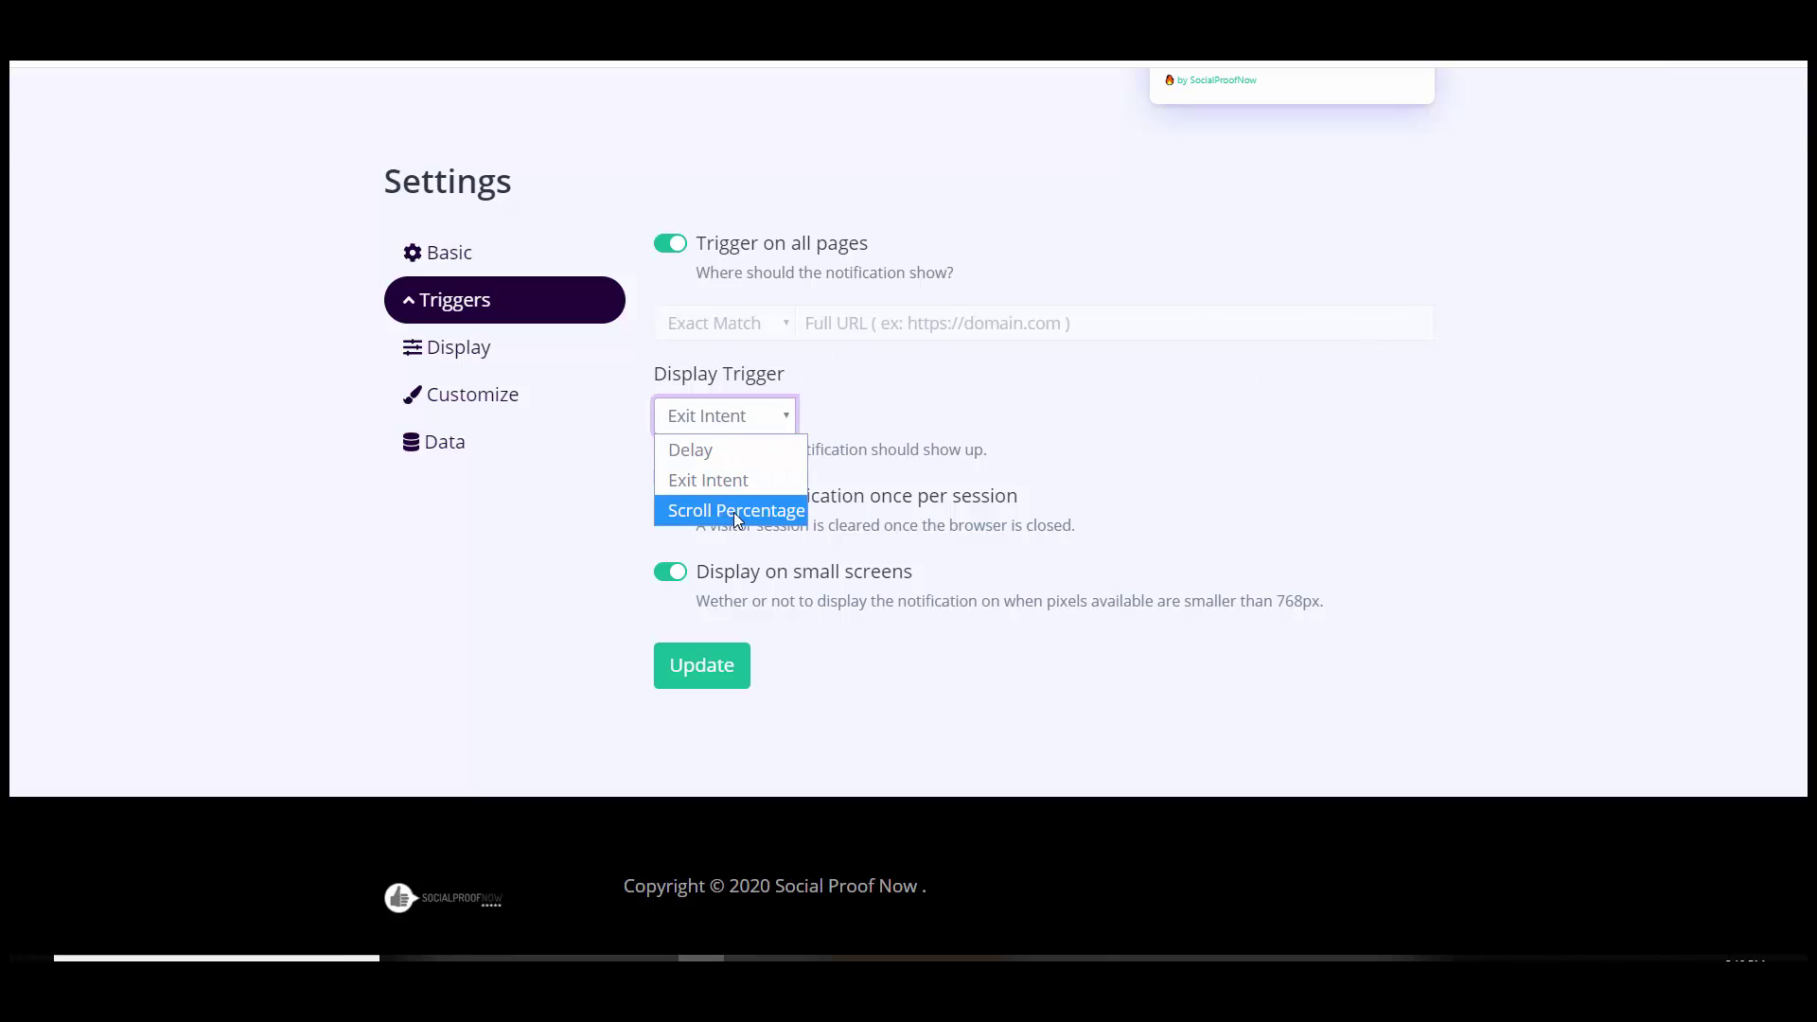
click(734, 513)
click(758, 428)
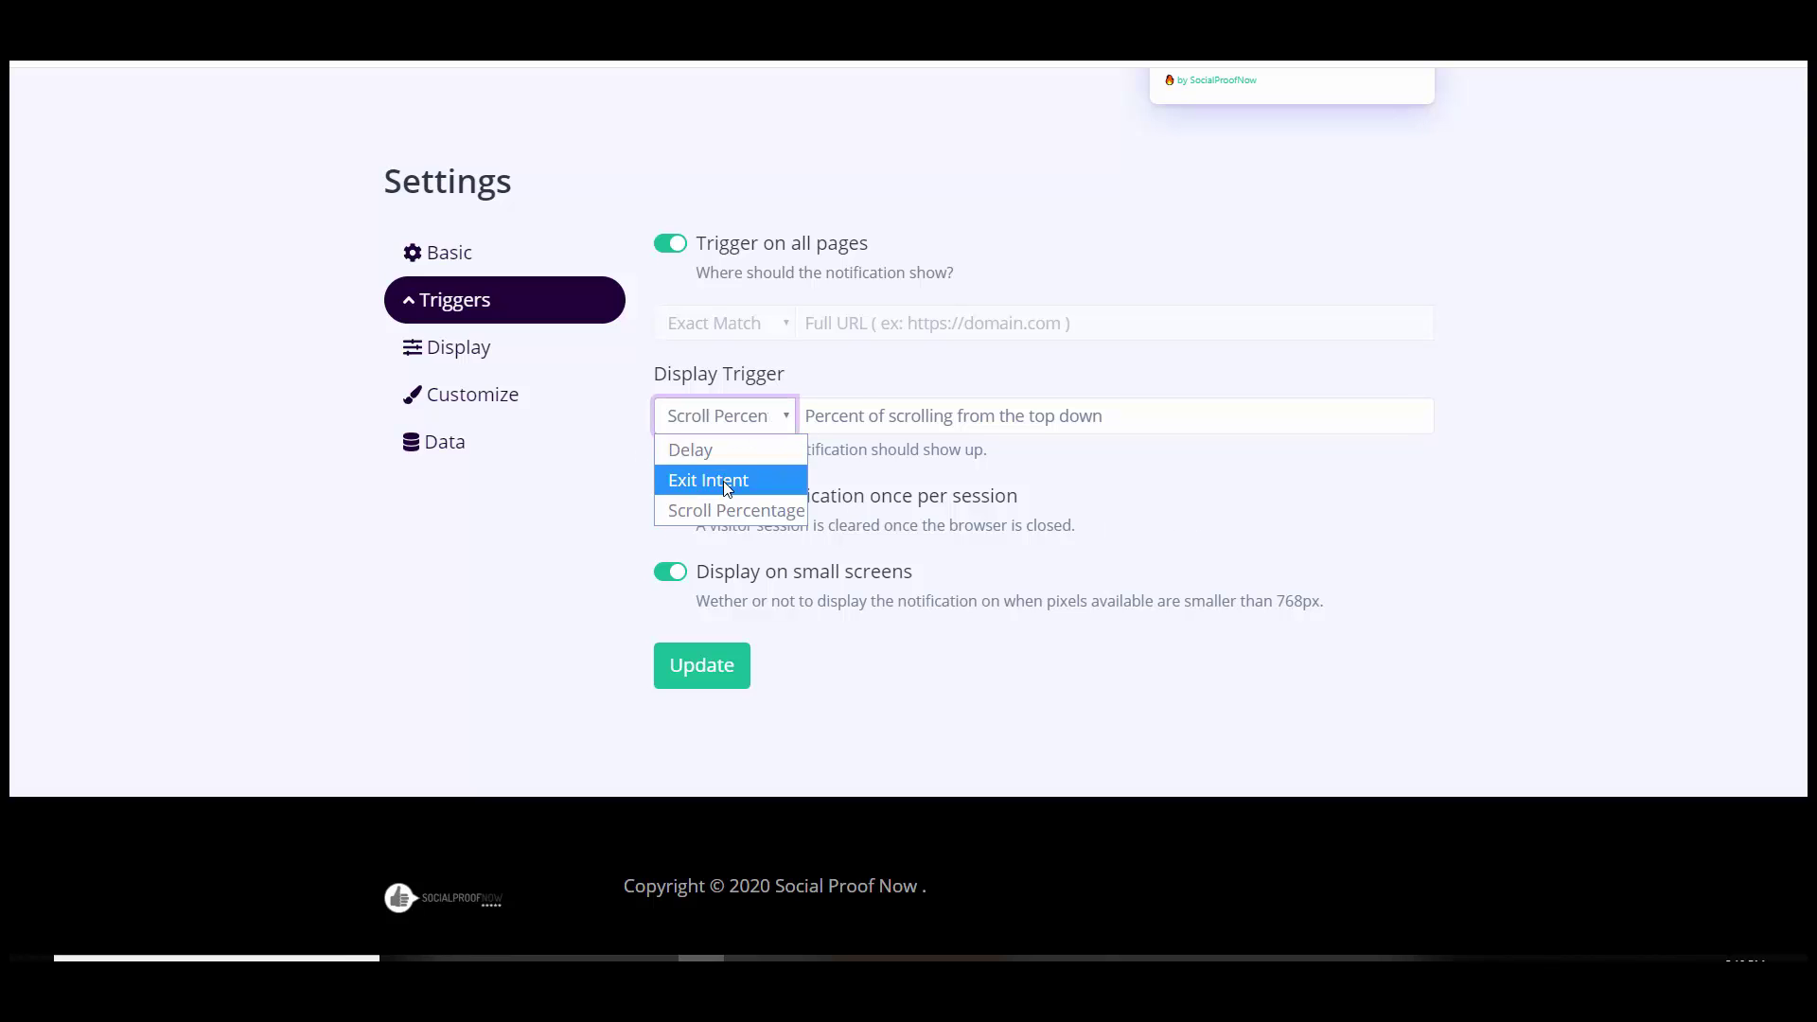
click(723, 481)
click(735, 418)
click(739, 511)
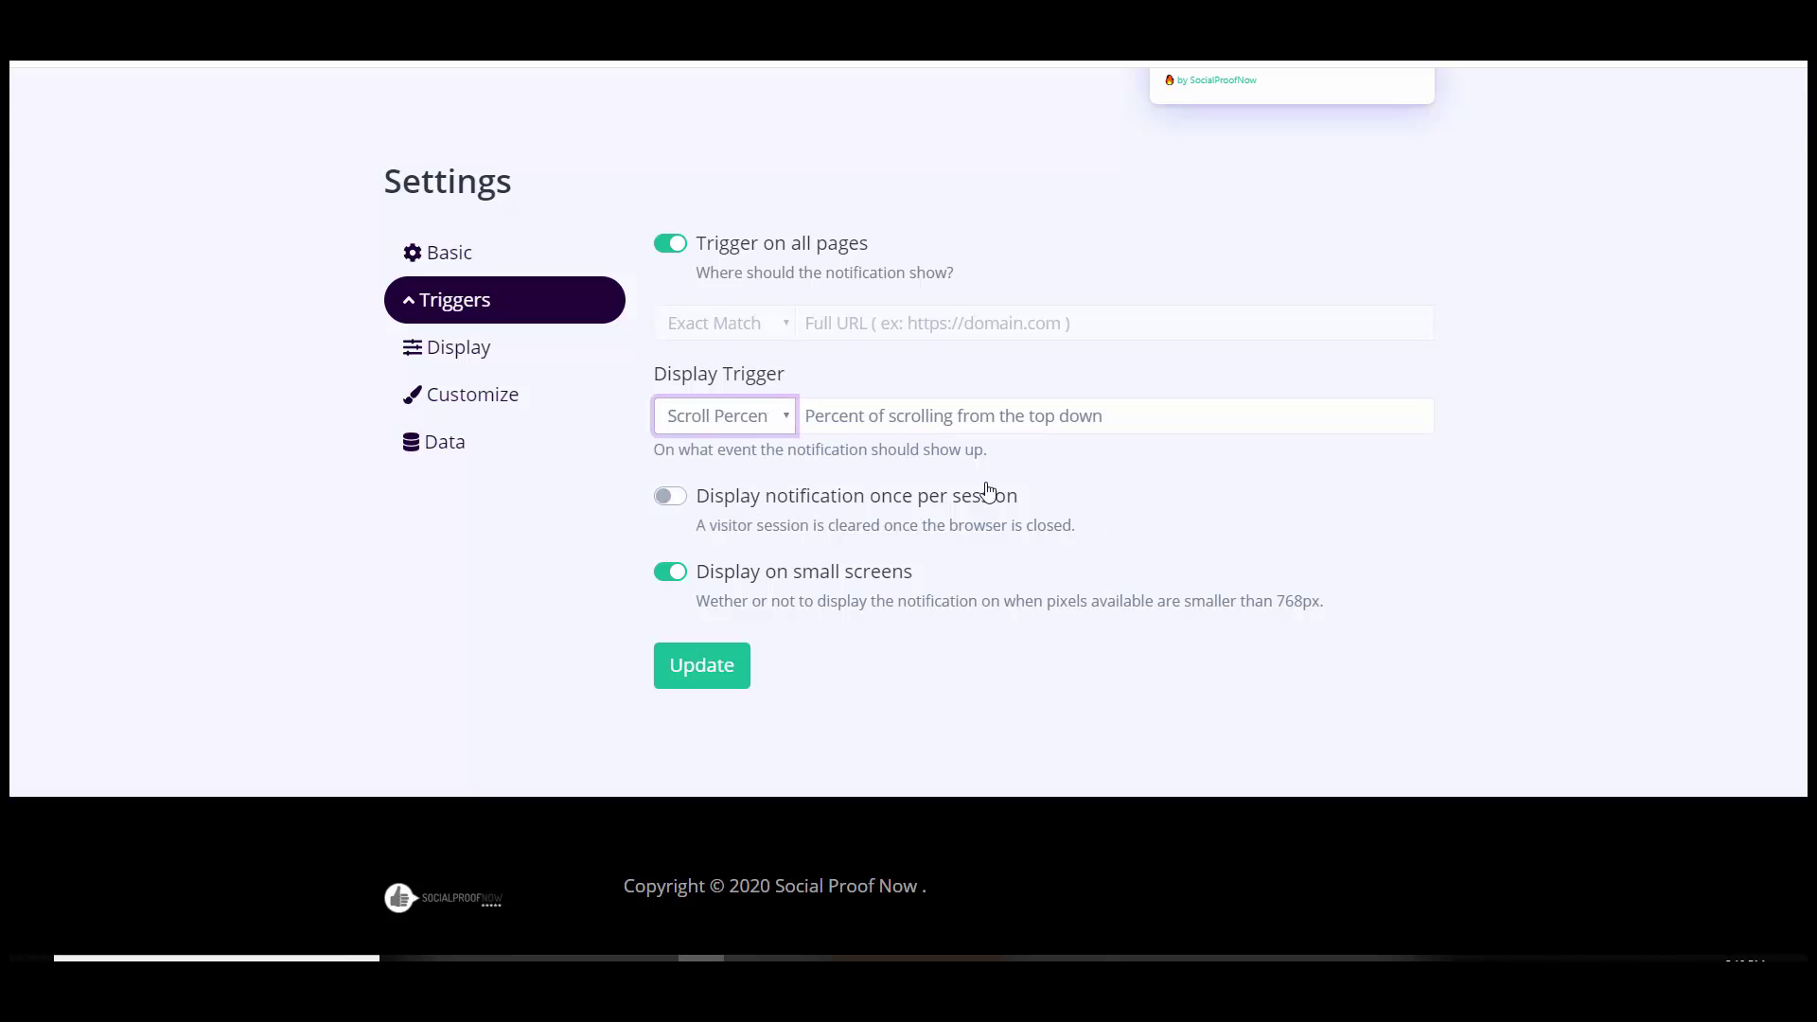
Step: Set the scroll percentage for the display trigger to 50
click(1014, 426)
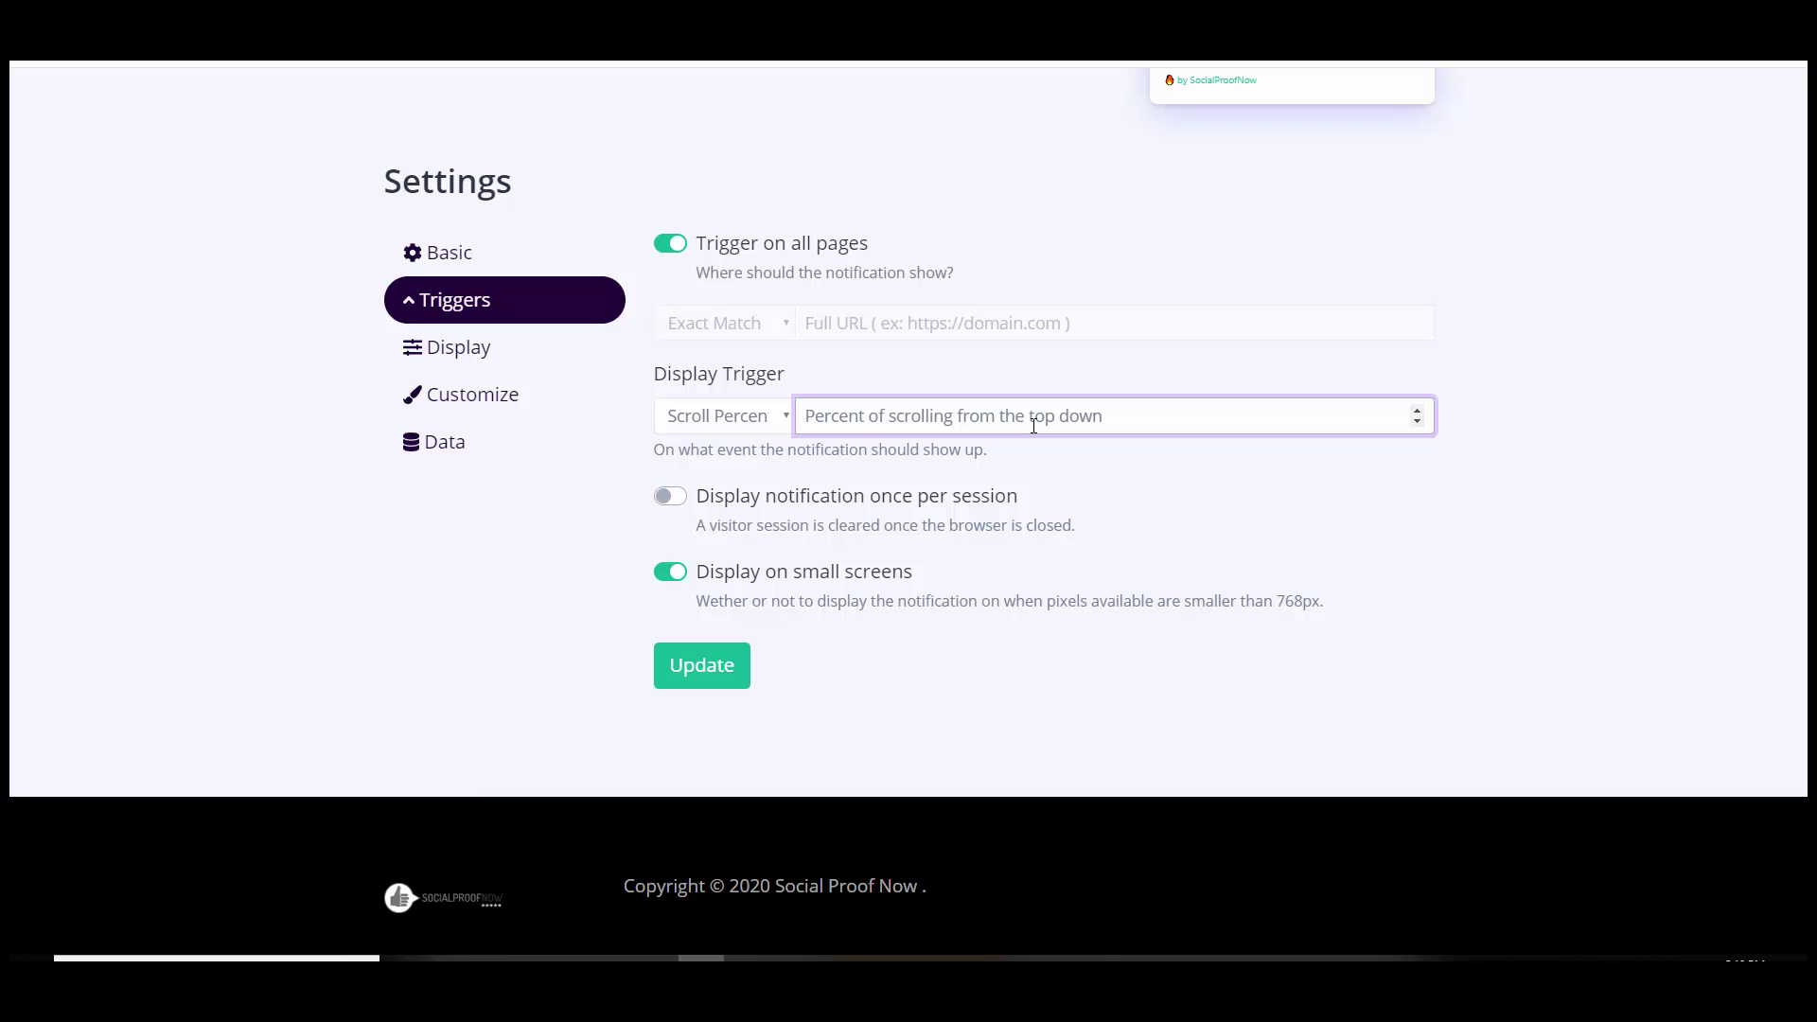
scroll(909, 511, up, 8)
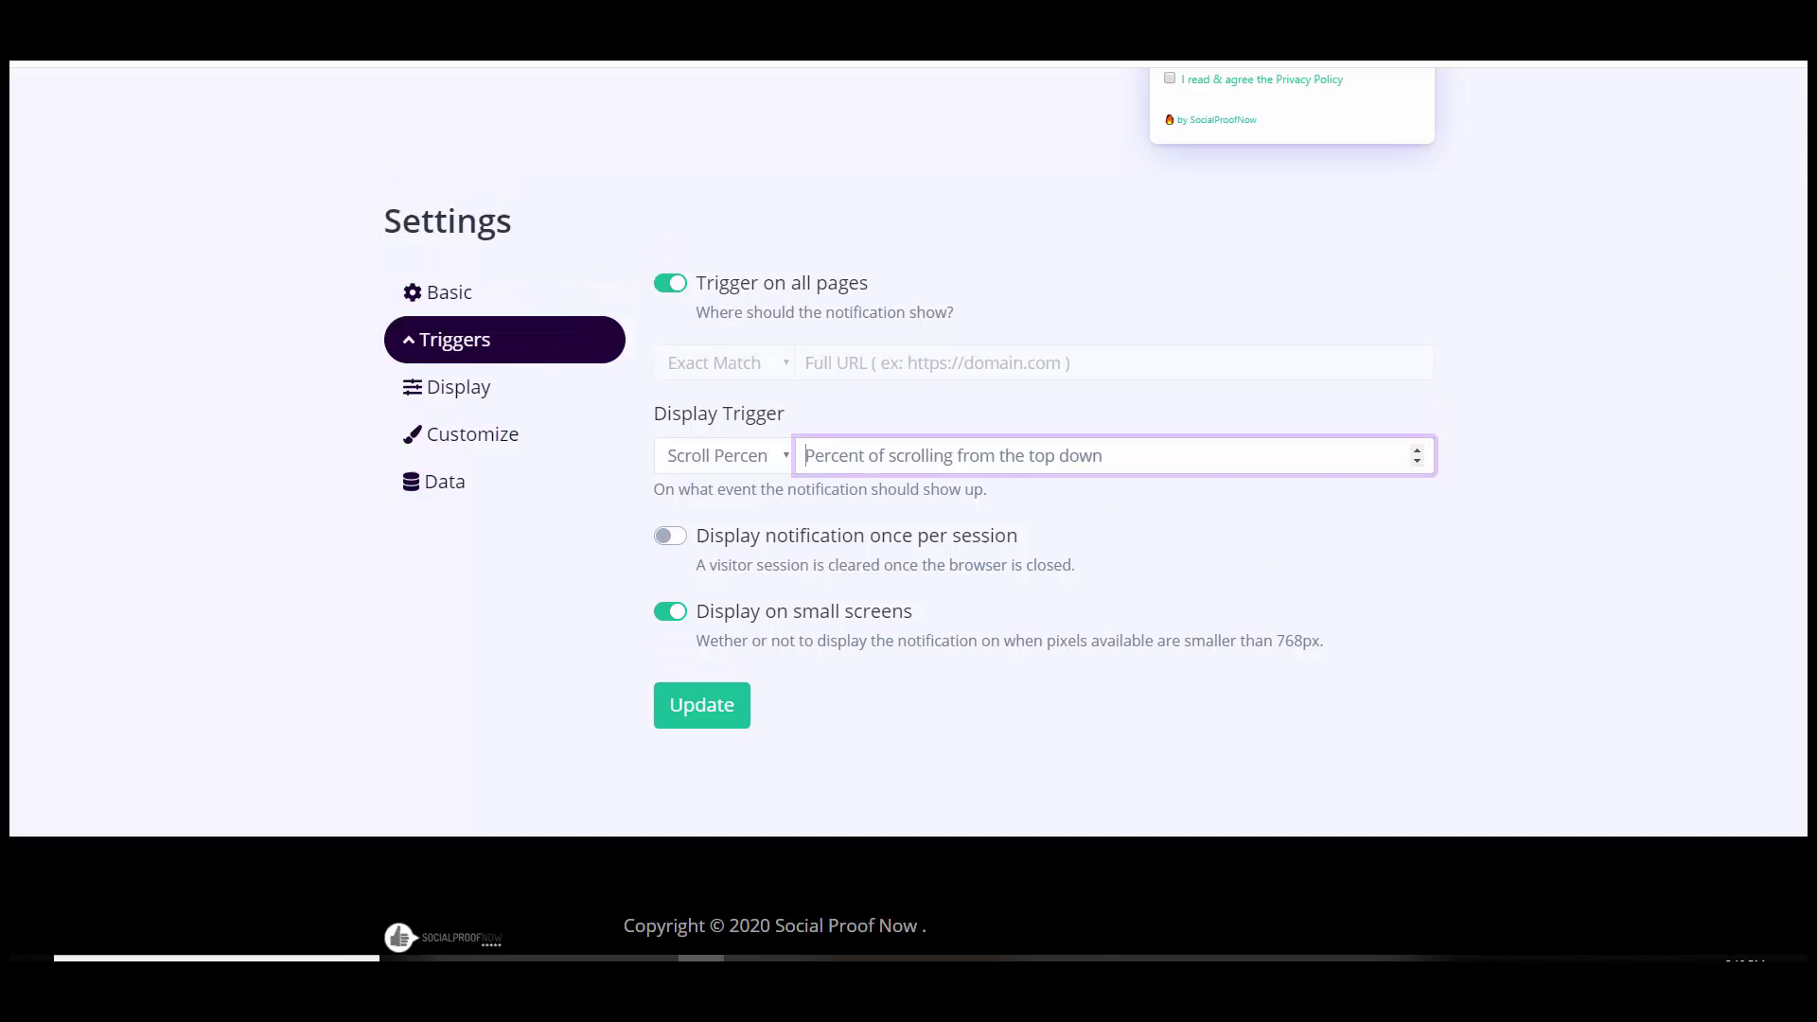
scroll(1041, 508, down, 6)
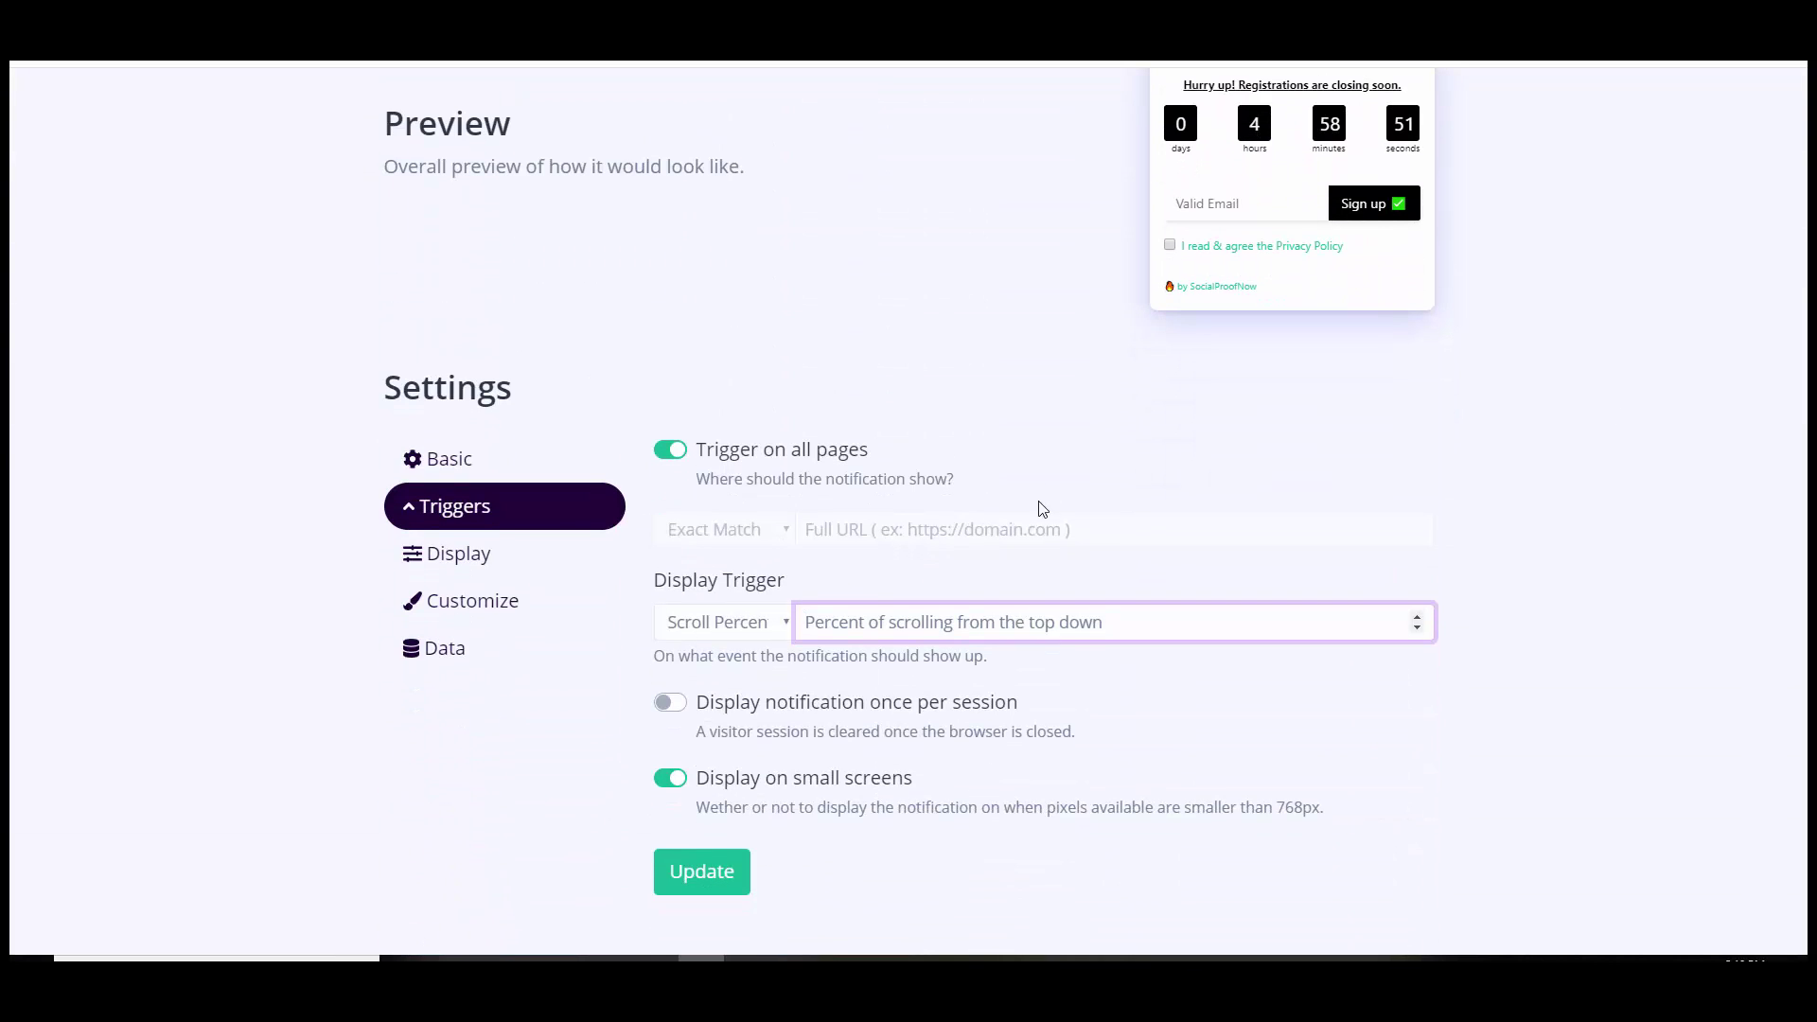
text(50)
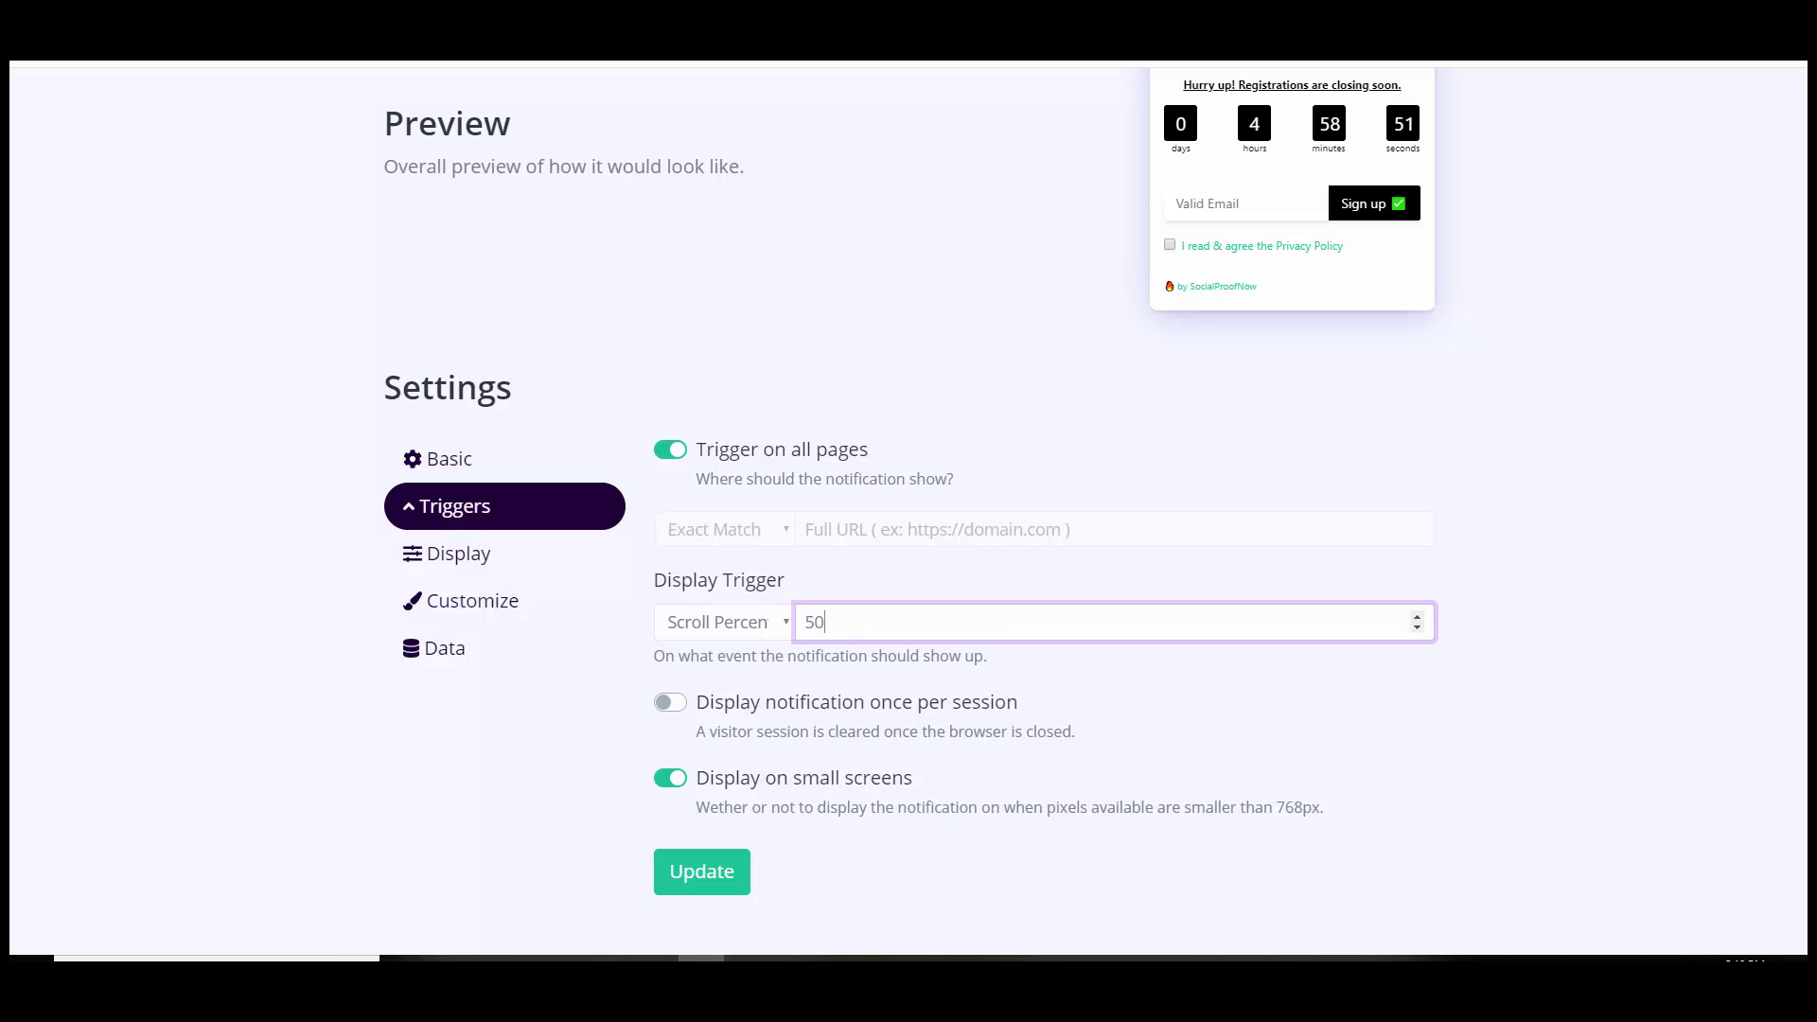
scroll(1795, 806, up, 5)
scroll(1796, 805, down, 7)
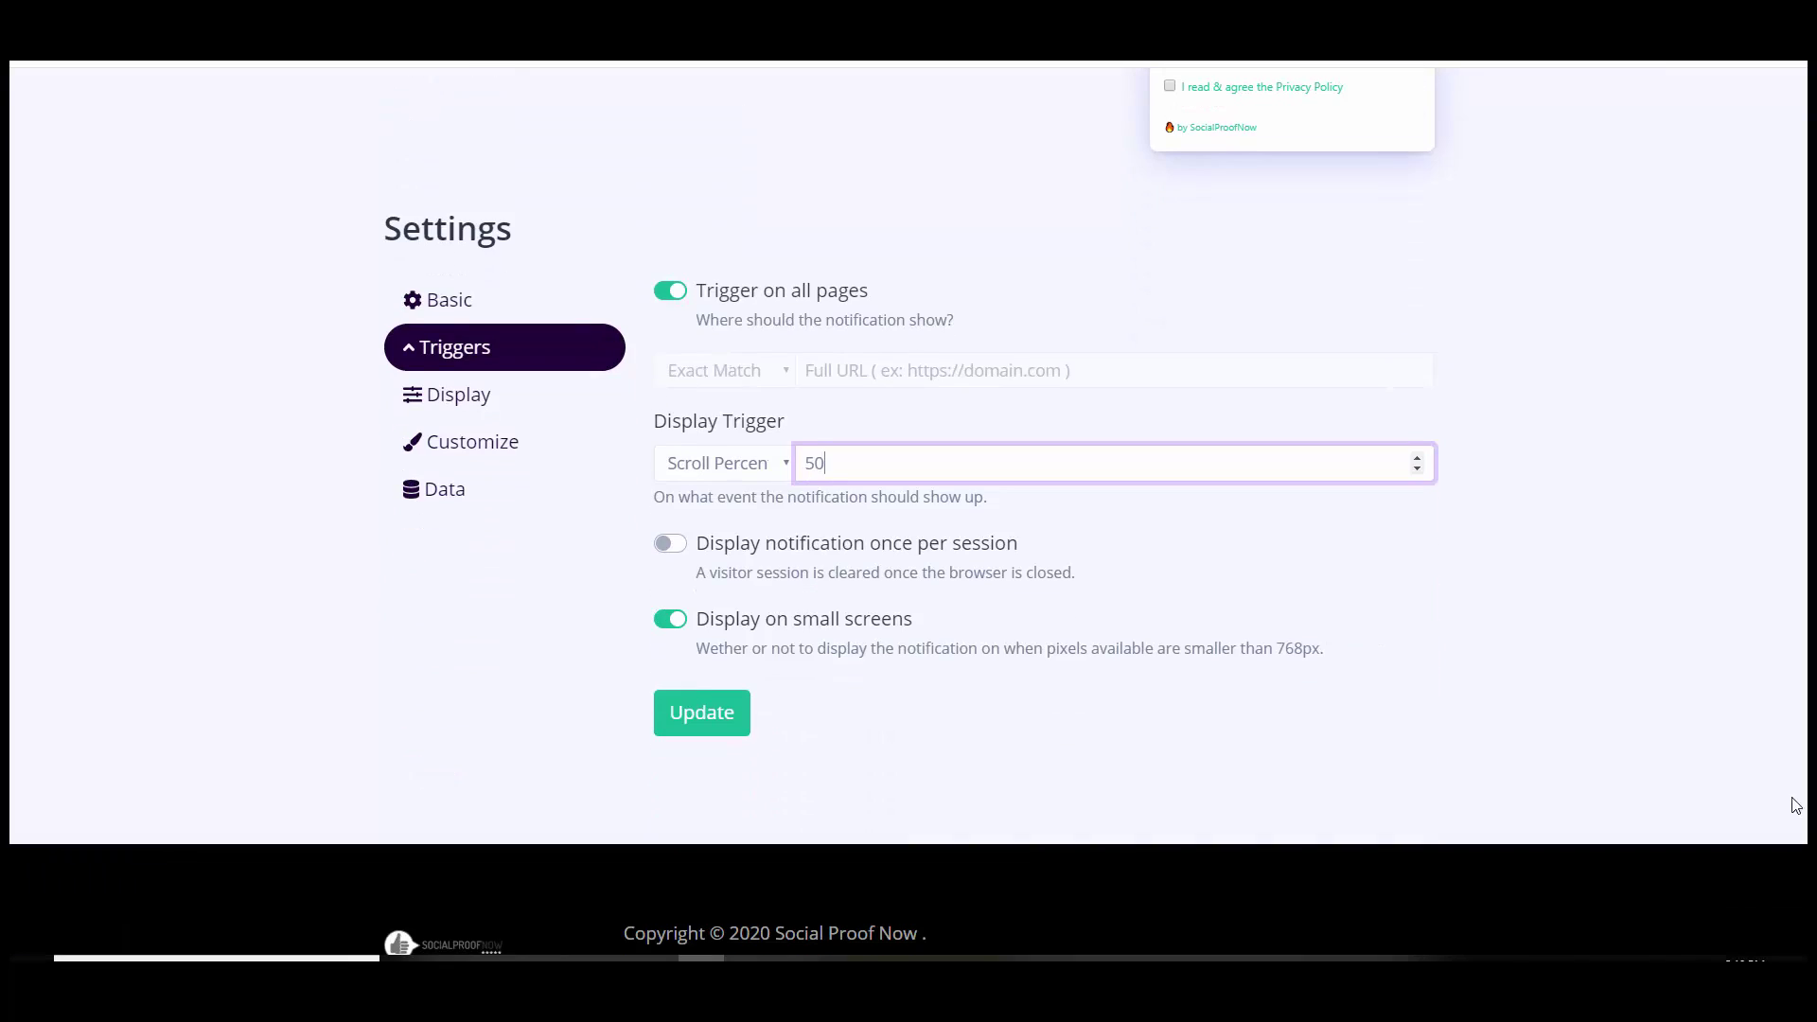
Step: Change the display trigger to Delay with a wait of 1 second
click(722, 469)
click(696, 495)
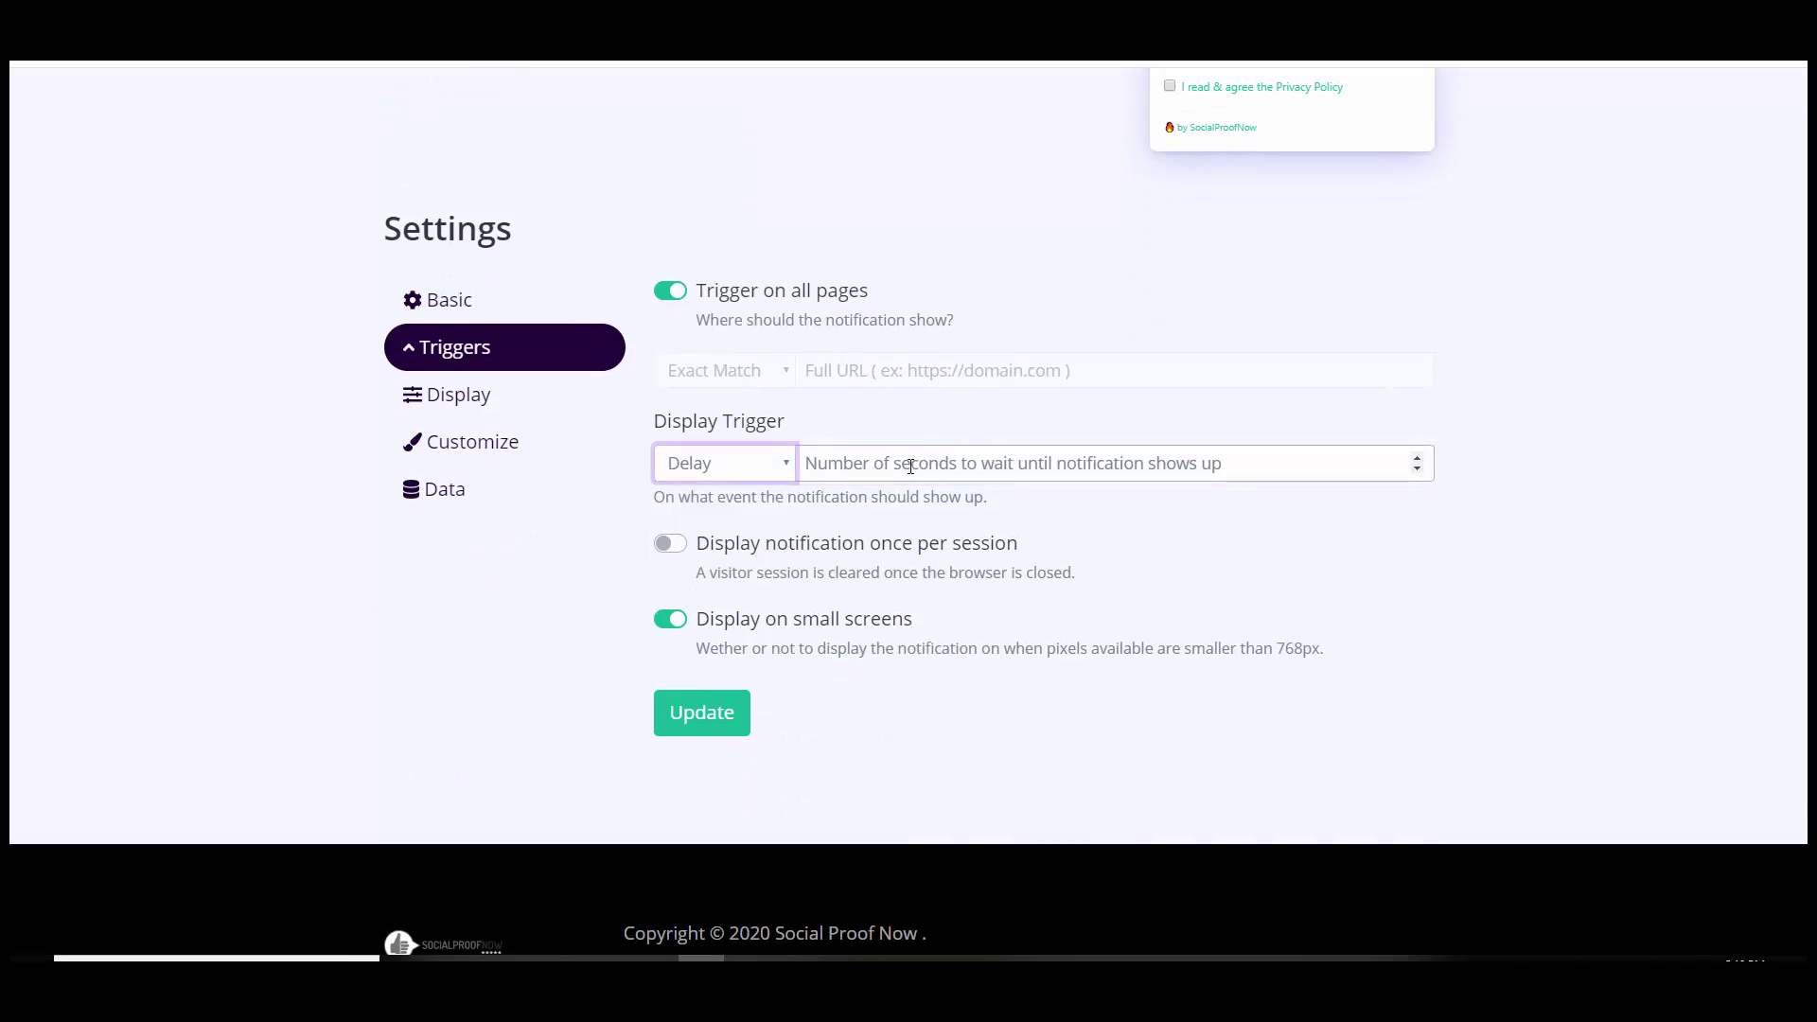
click(931, 459)
text(1)
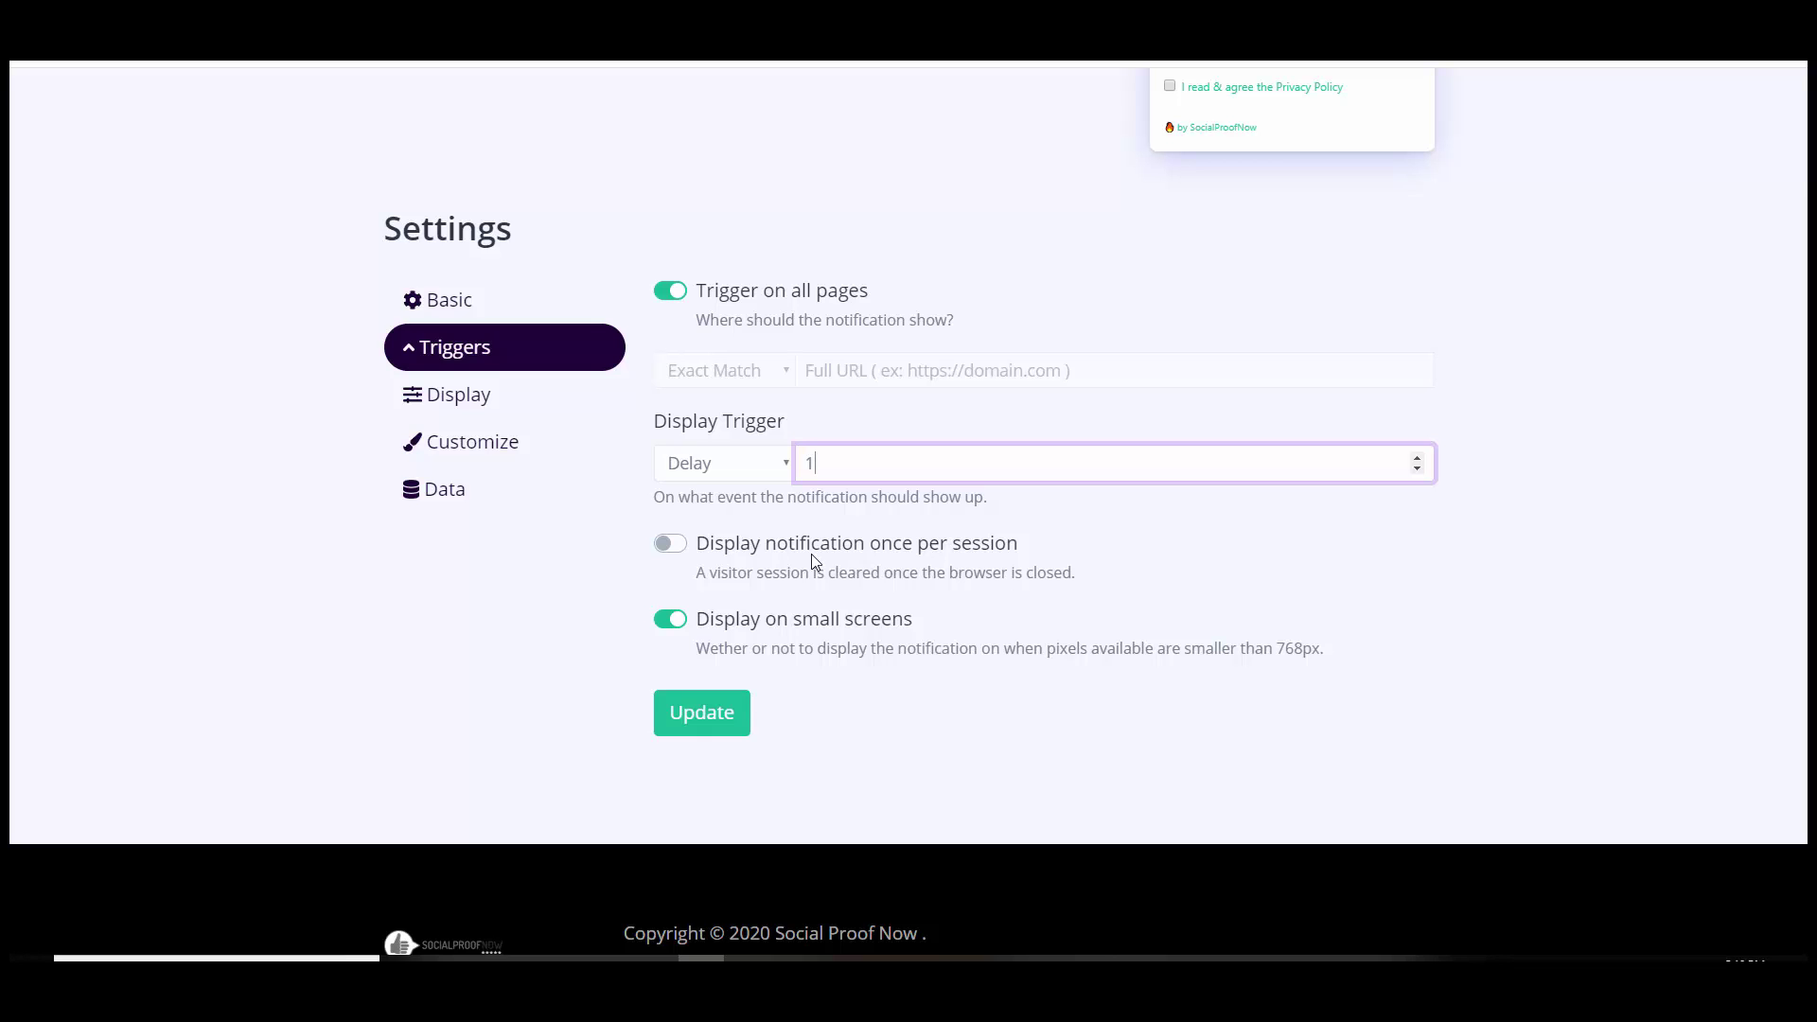
Step: Toggle once-per-session display on and back off, turn off display on small screens, and update the notification
click(672, 544)
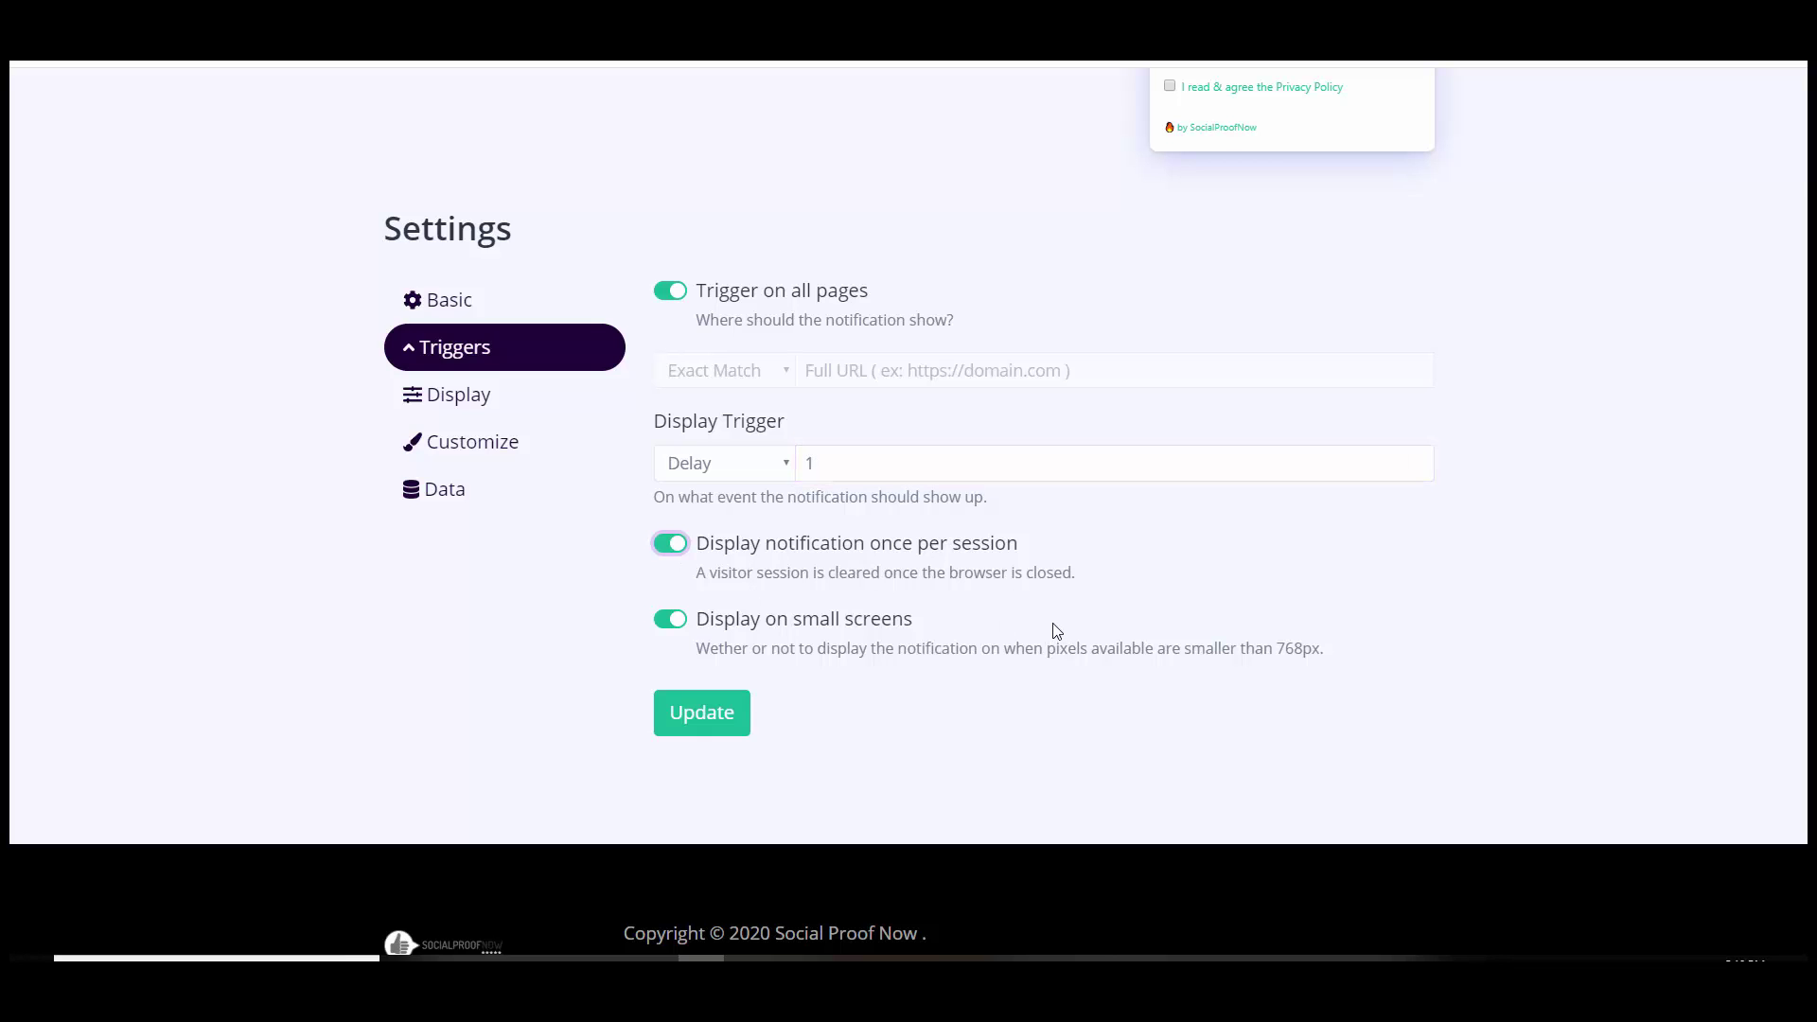
click(672, 546)
click(669, 619)
click(714, 707)
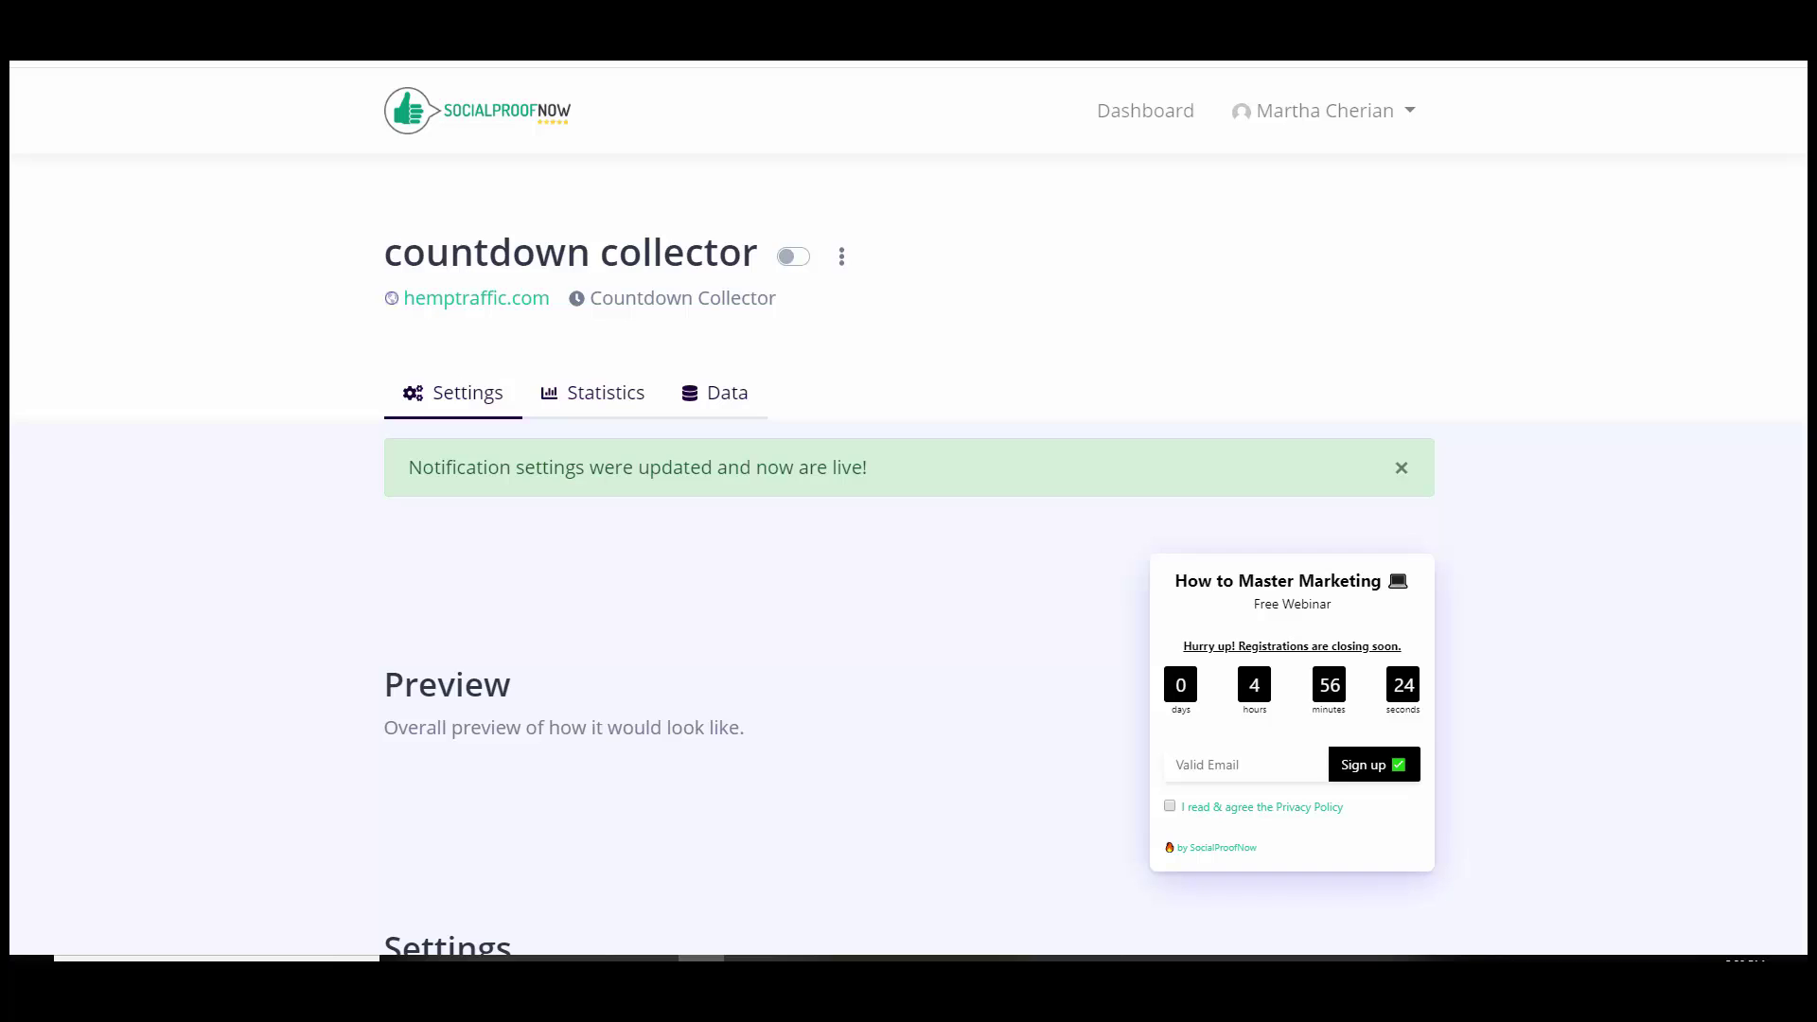
Step: Open the display settings, try a display duration of 60 seconds, and set the duration to -1
scroll(729, 487, down, 7)
click(447, 463)
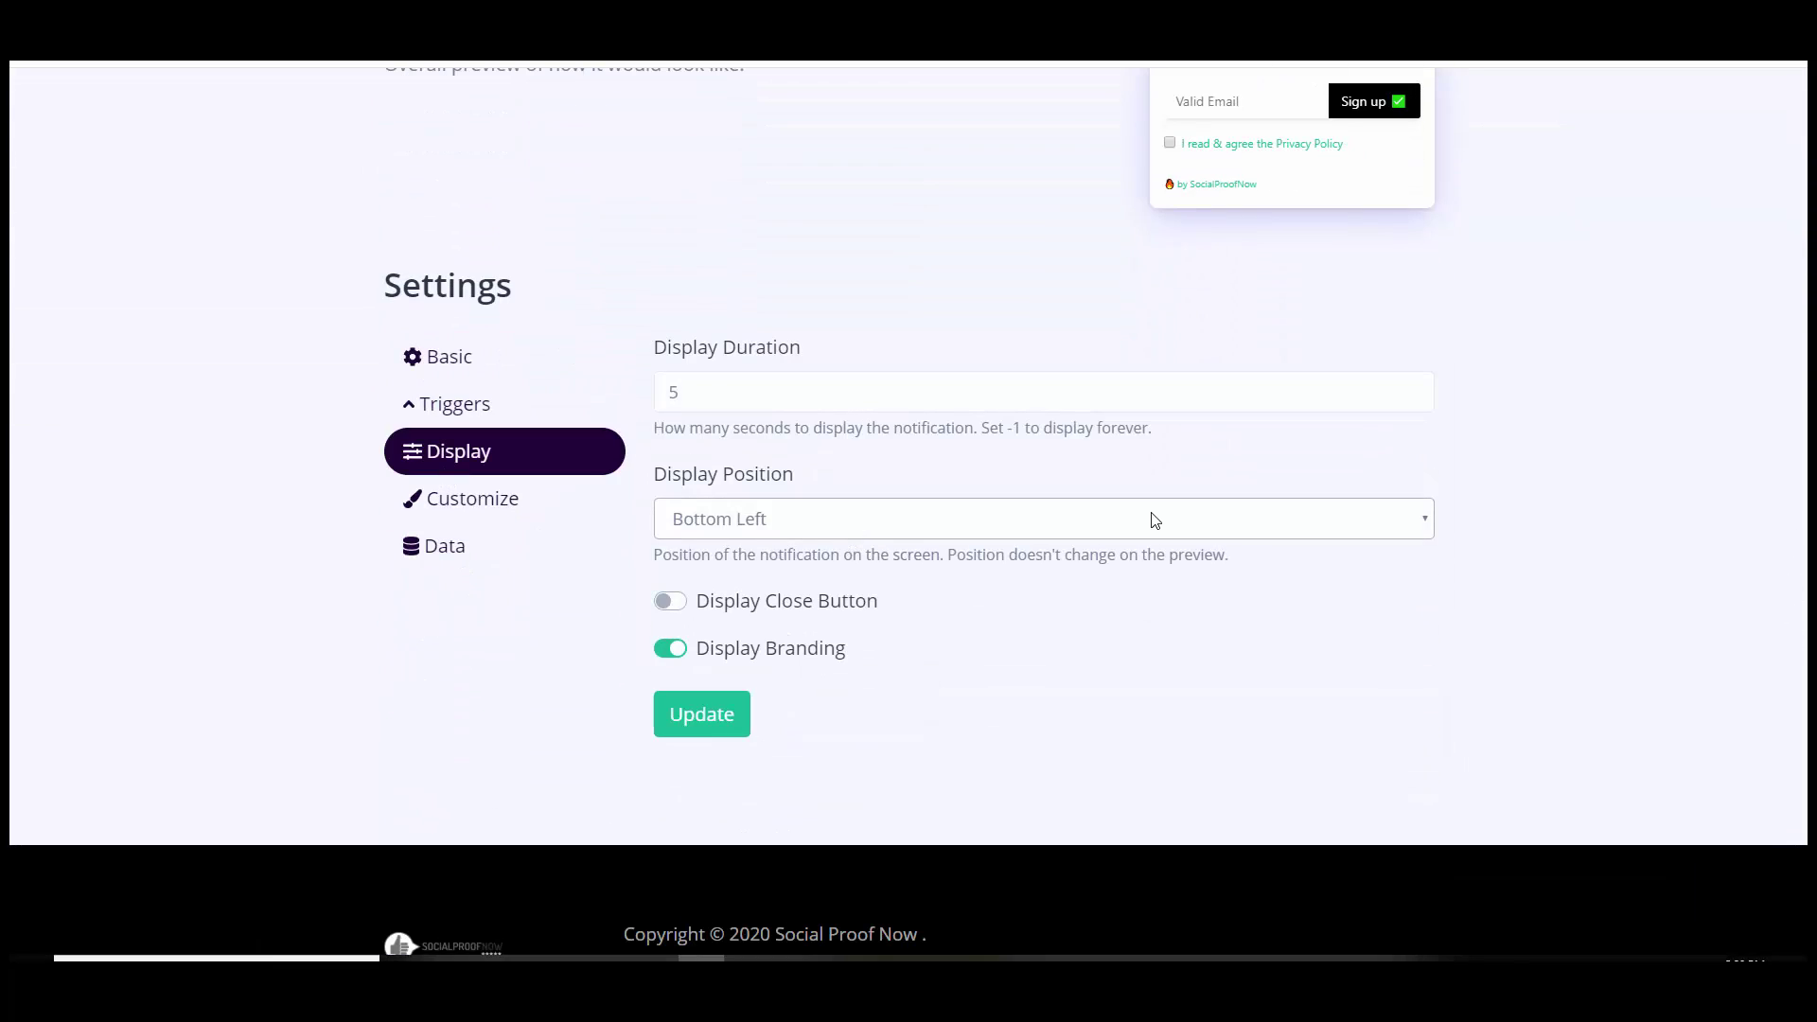
click(712, 393)
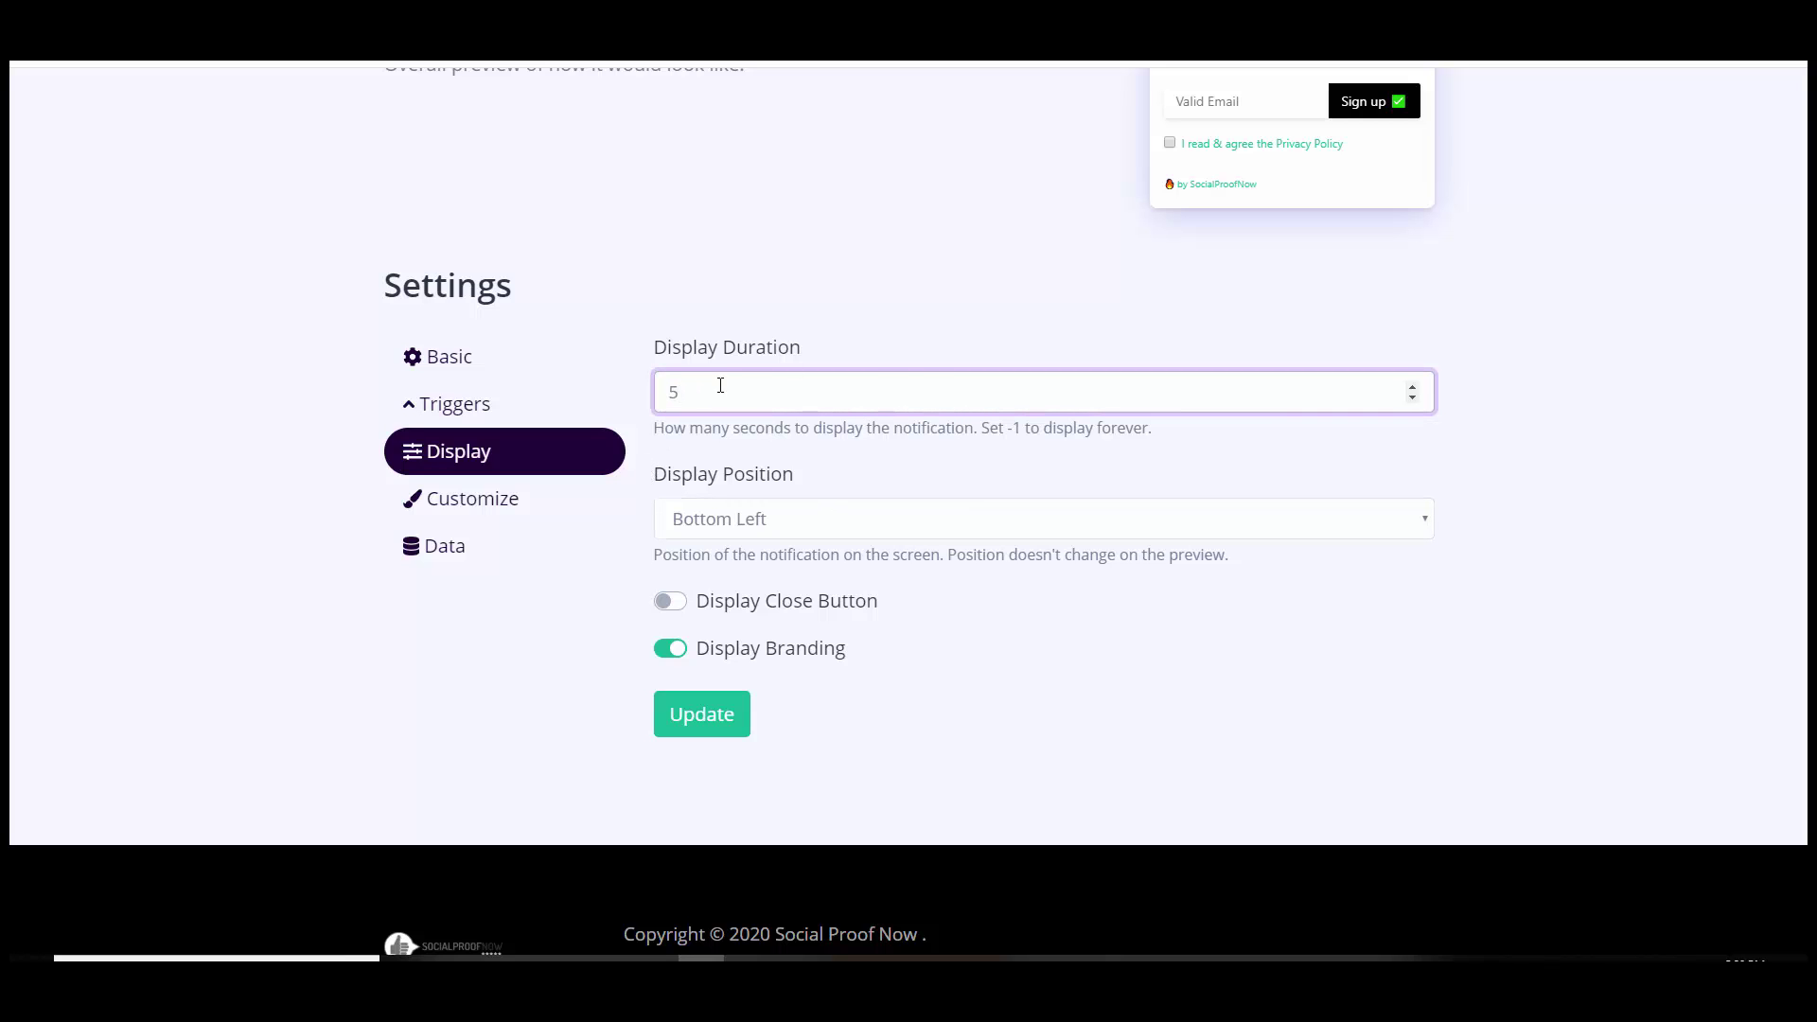
key(BackSpace)
text(60)
click(1412, 387)
click(1412, 388)
drag(722, 393, 440, 388)
text(-1)
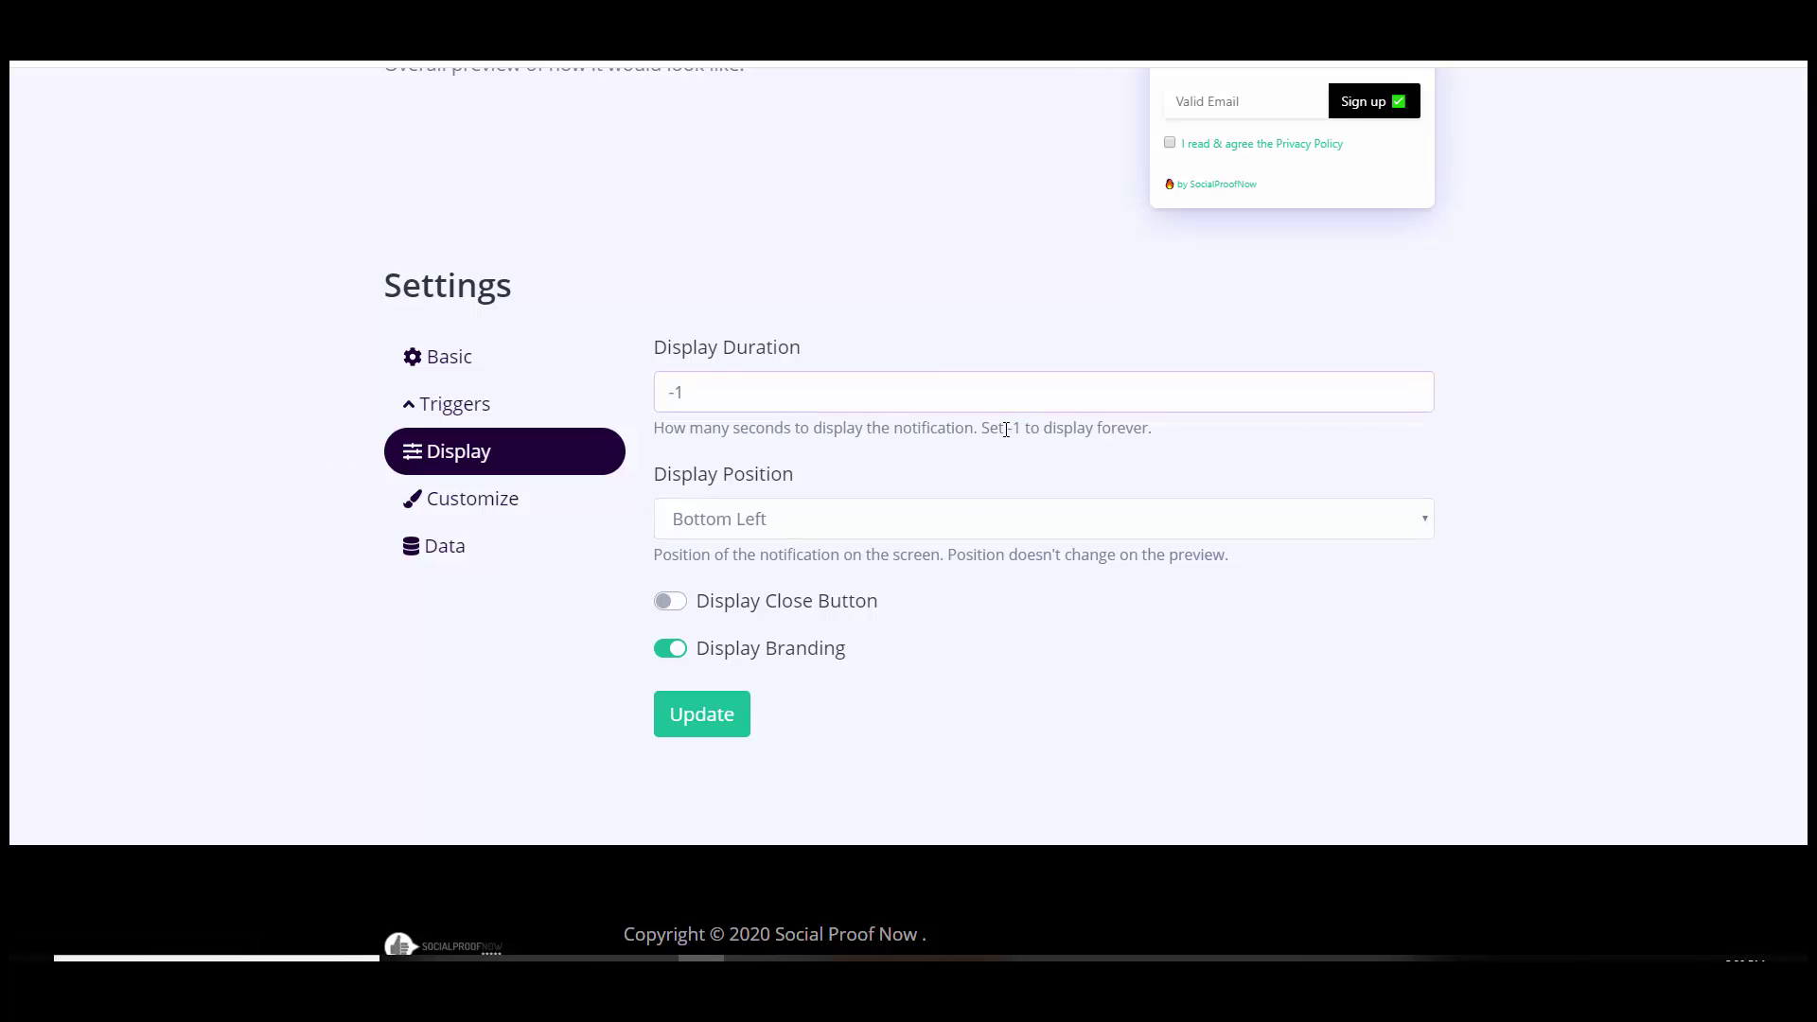
drag(1003, 427, 1257, 531)
click(1169, 450)
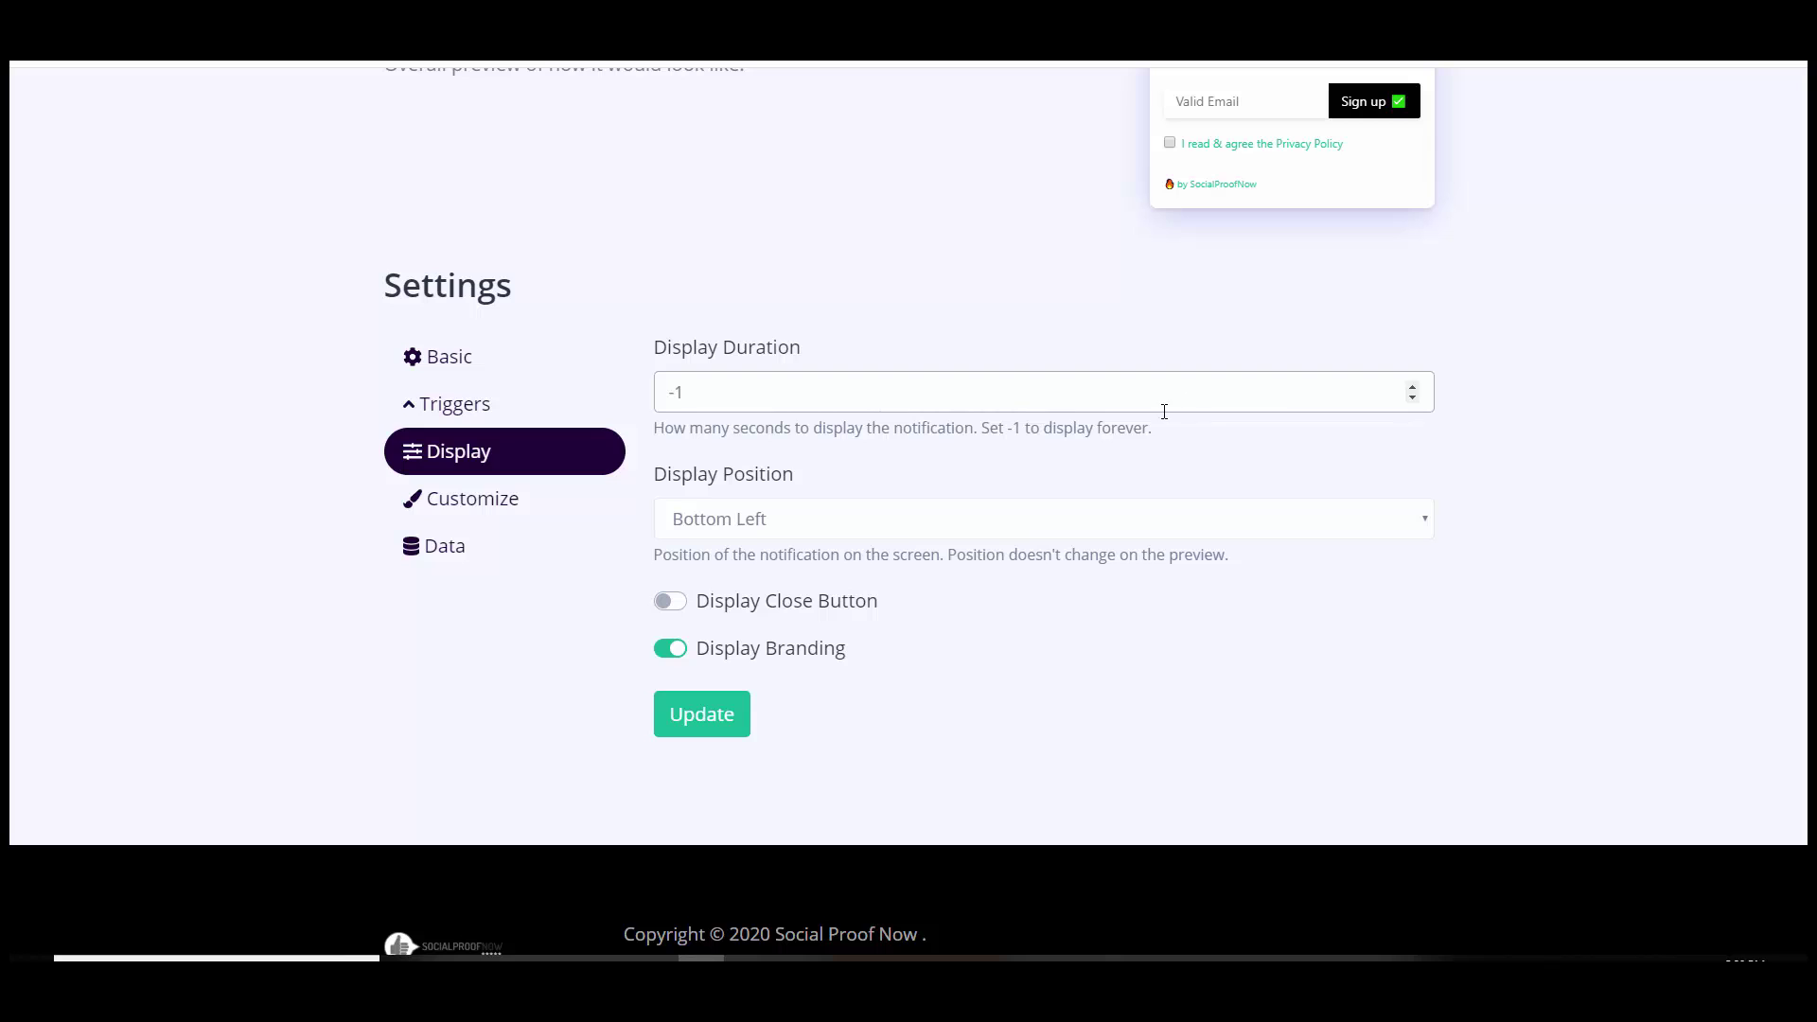
Step: Set the notification's display position to Middle Center and check the preview
click(746, 527)
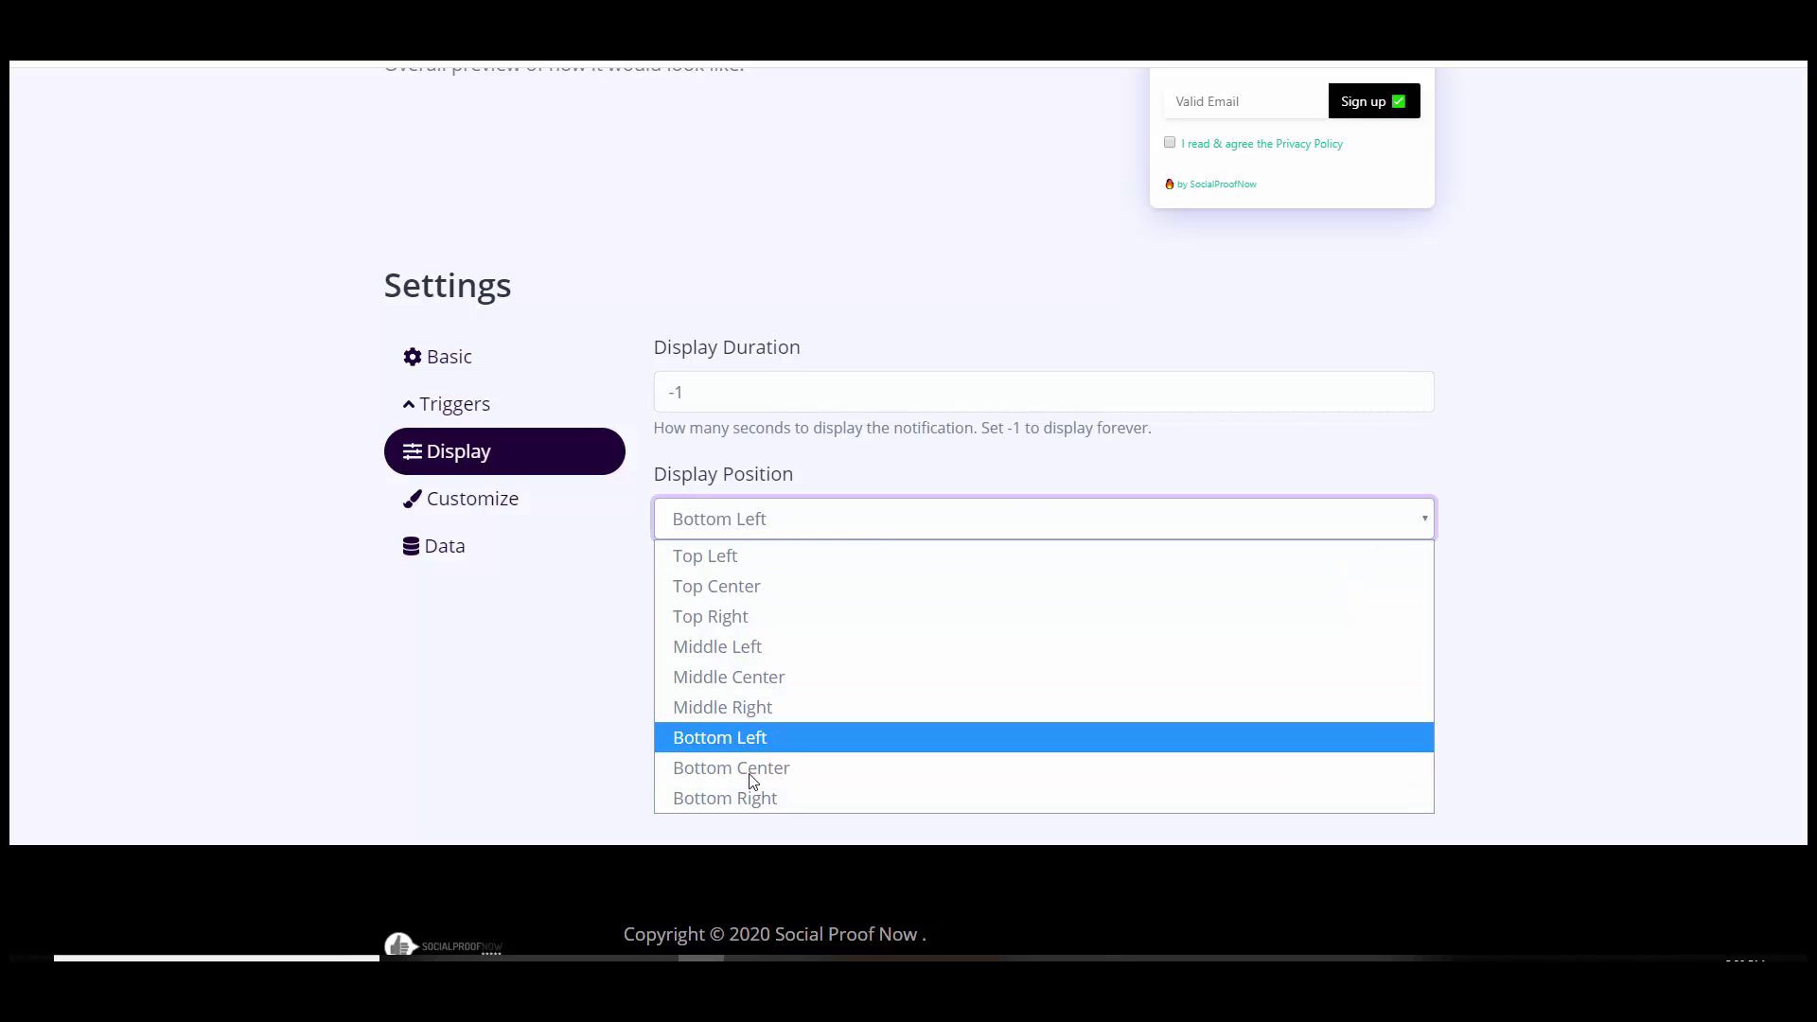
click(745, 678)
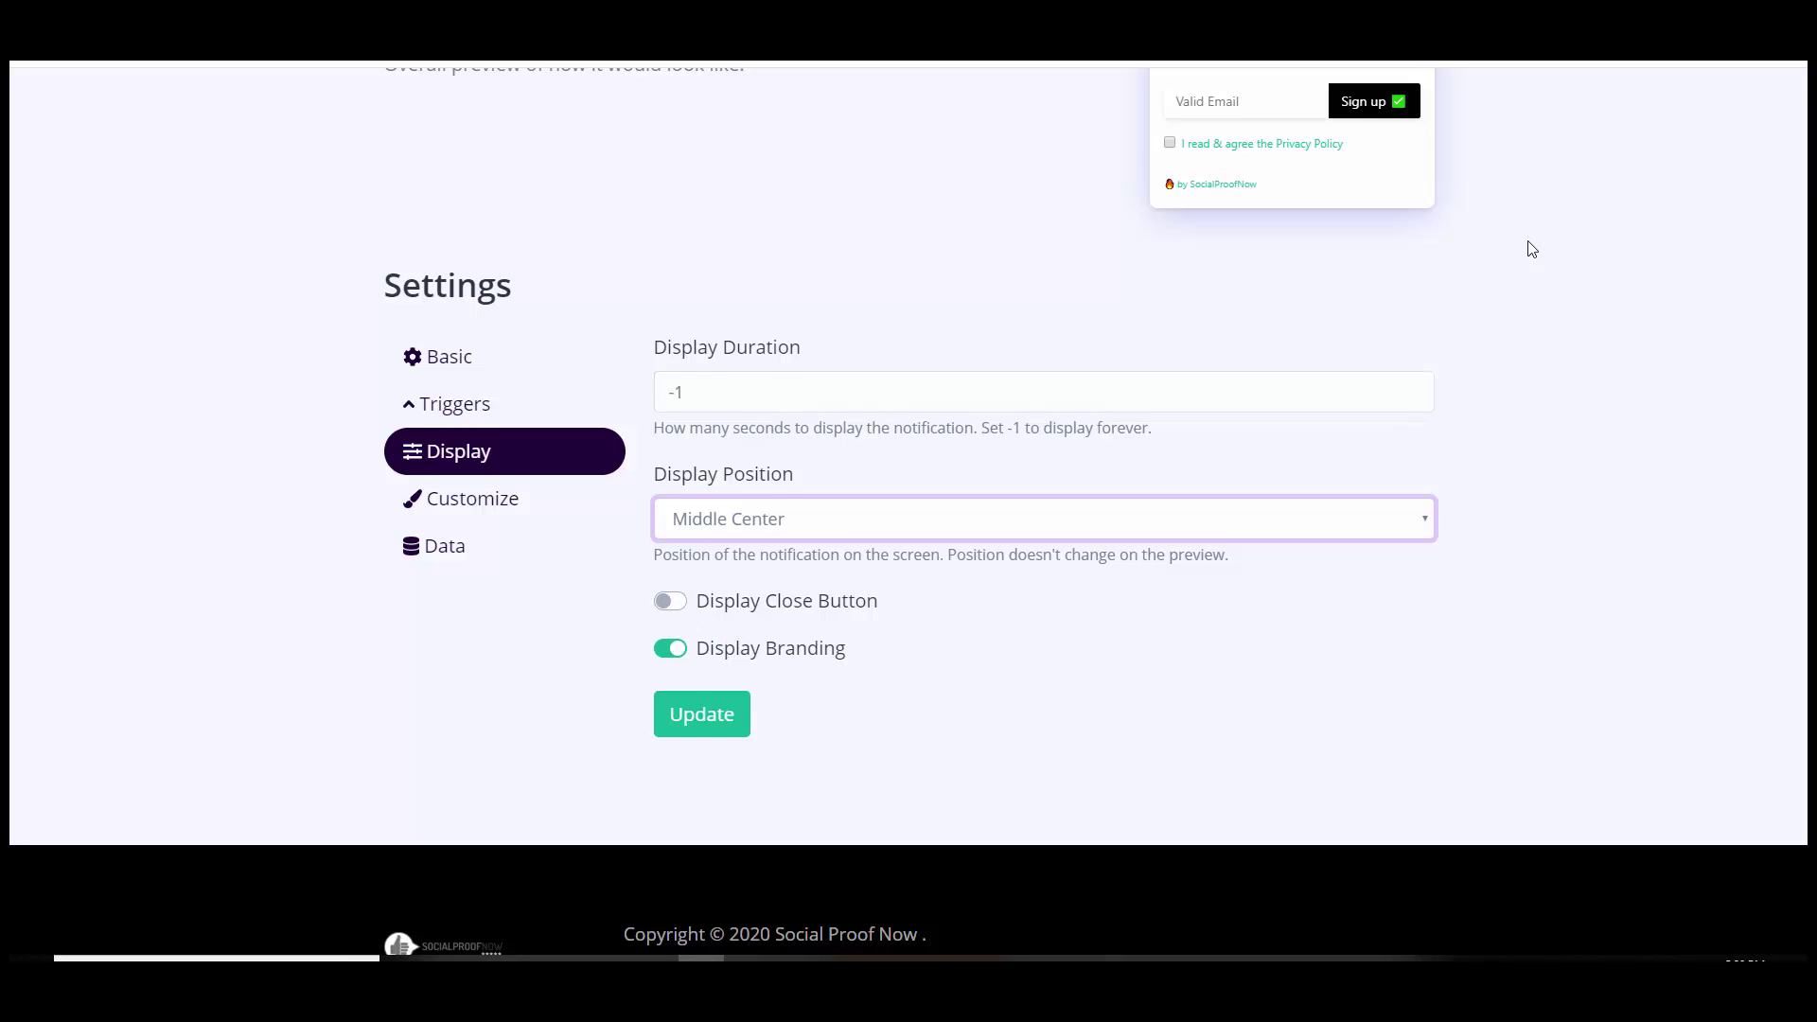
scroll(1529, 247, up, 1)
scroll(1533, 218, down, 1)
scroll(1638, 394, up, 1)
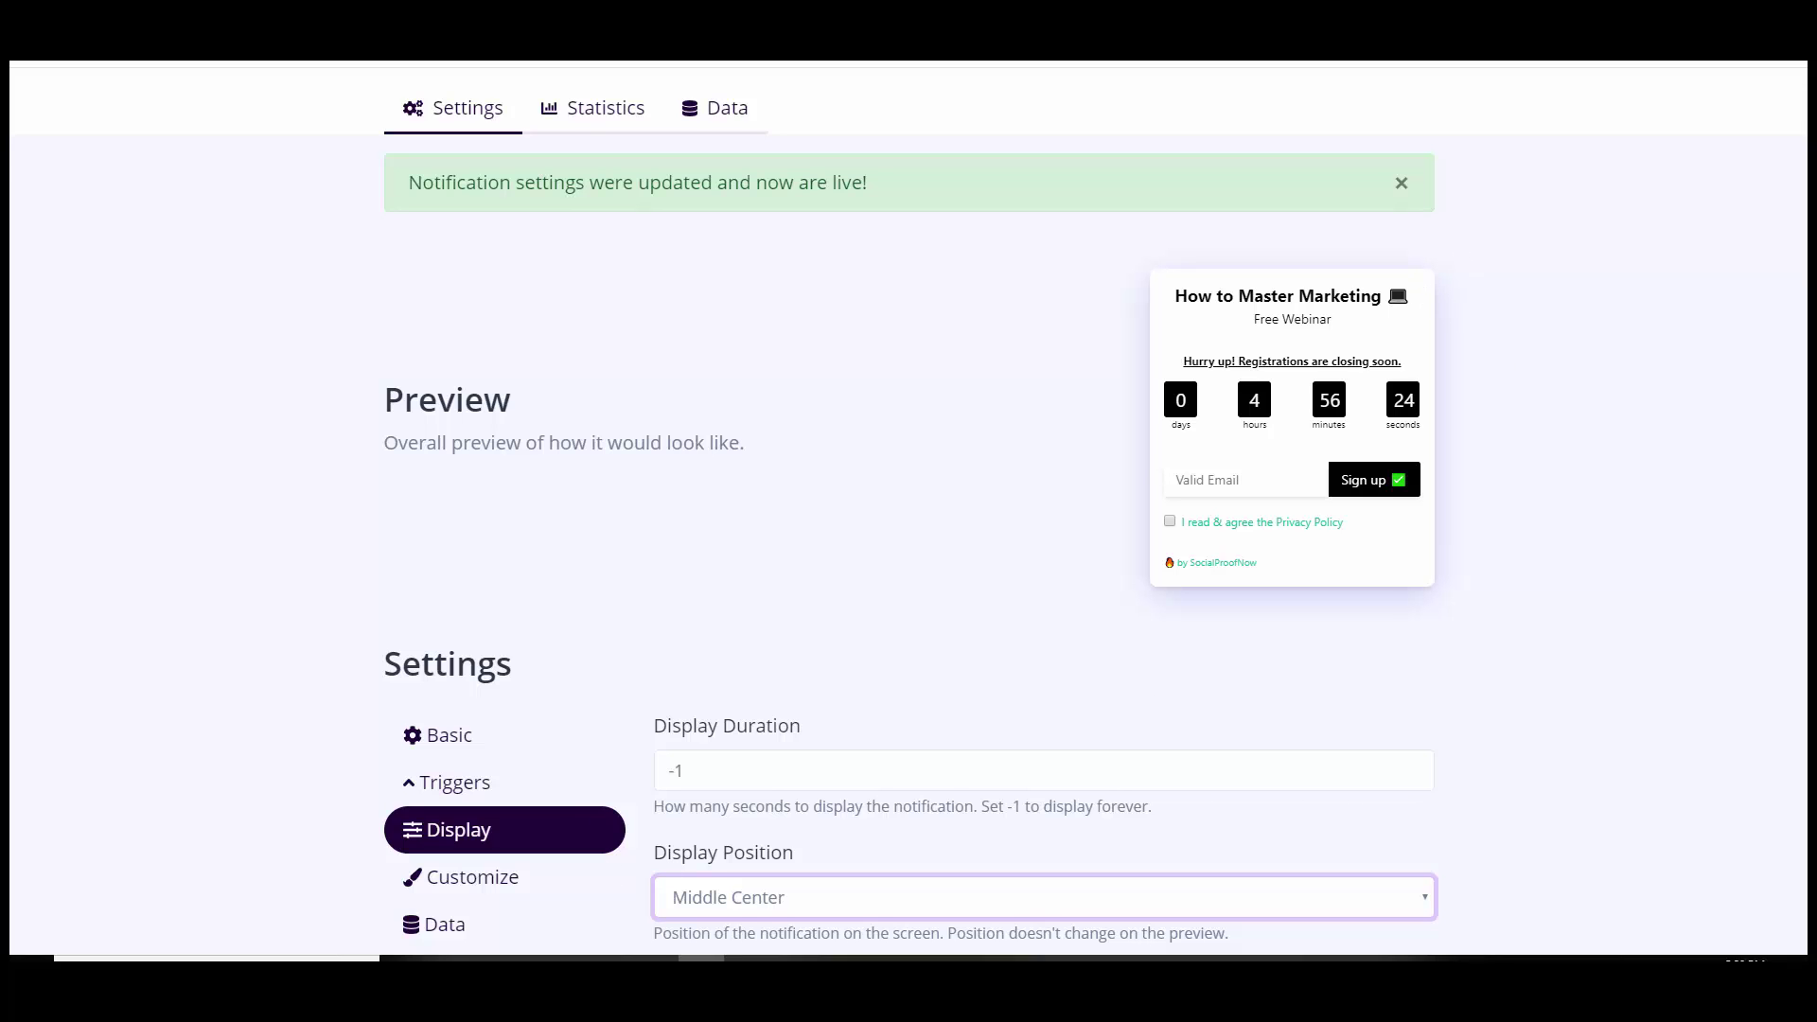
Step: Enable the close button, turn off the branding, and update the notification
scroll(1537, 771, down, 7)
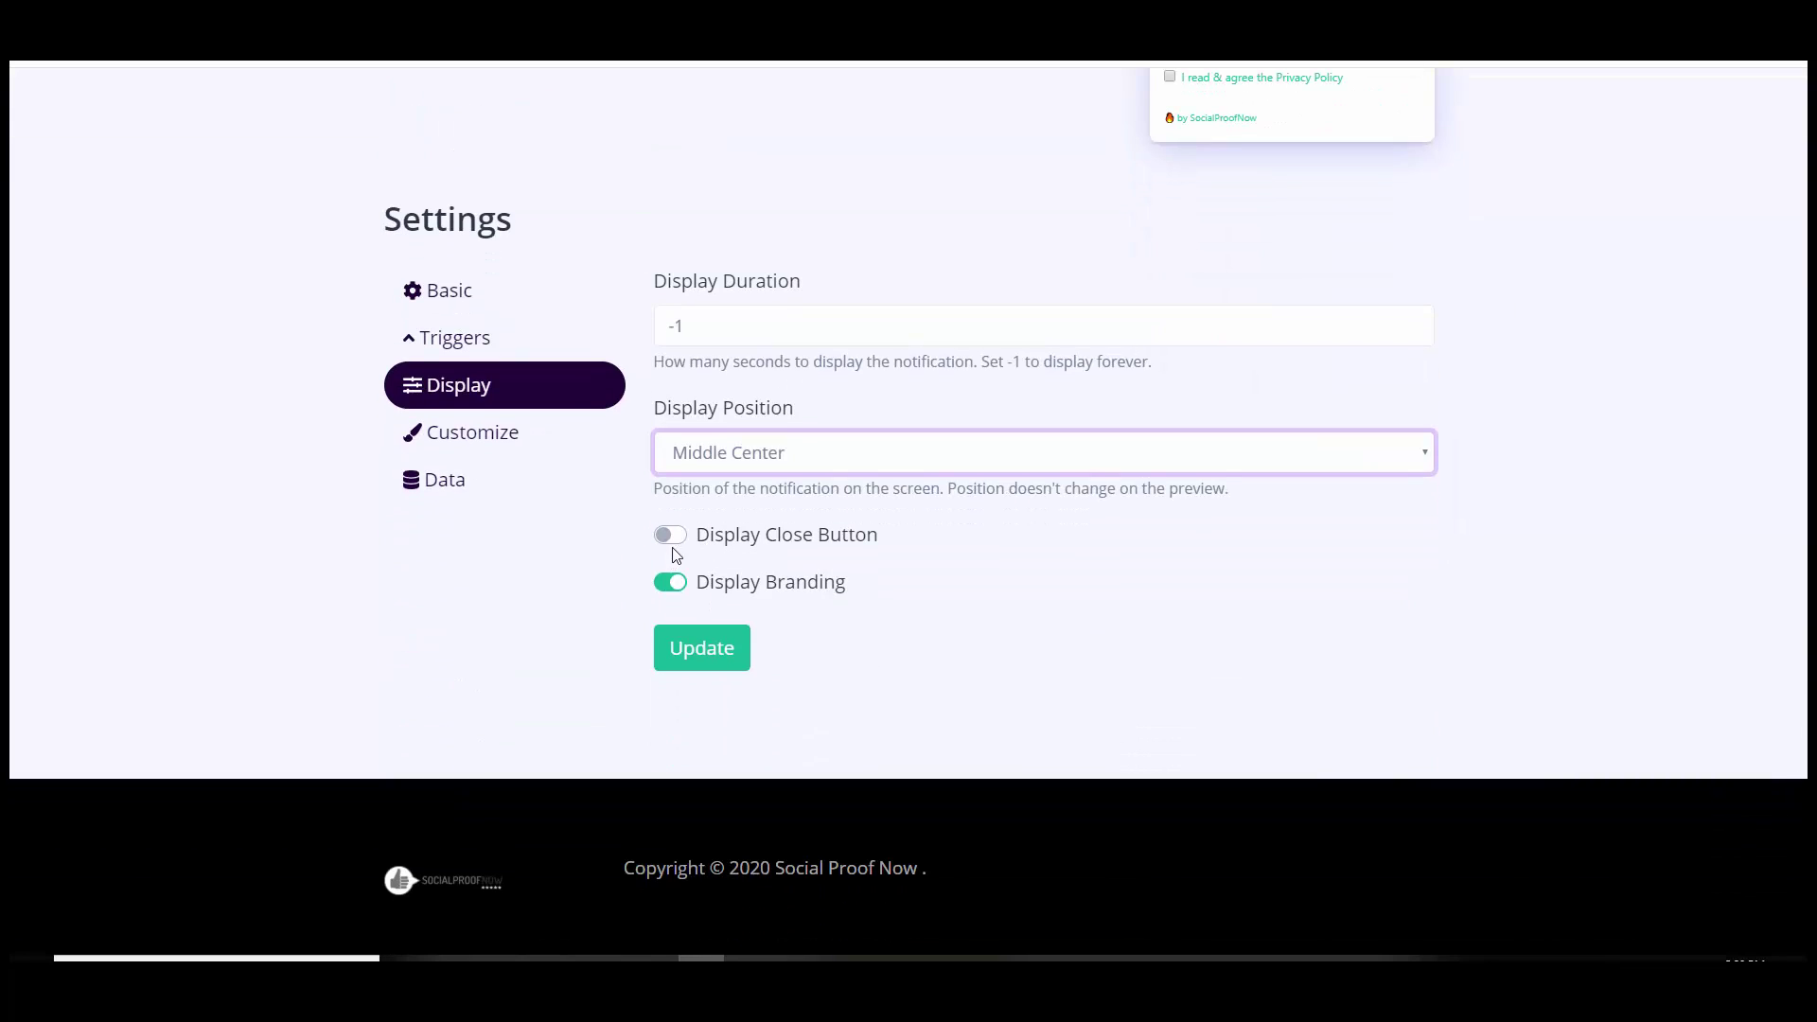
click(672, 537)
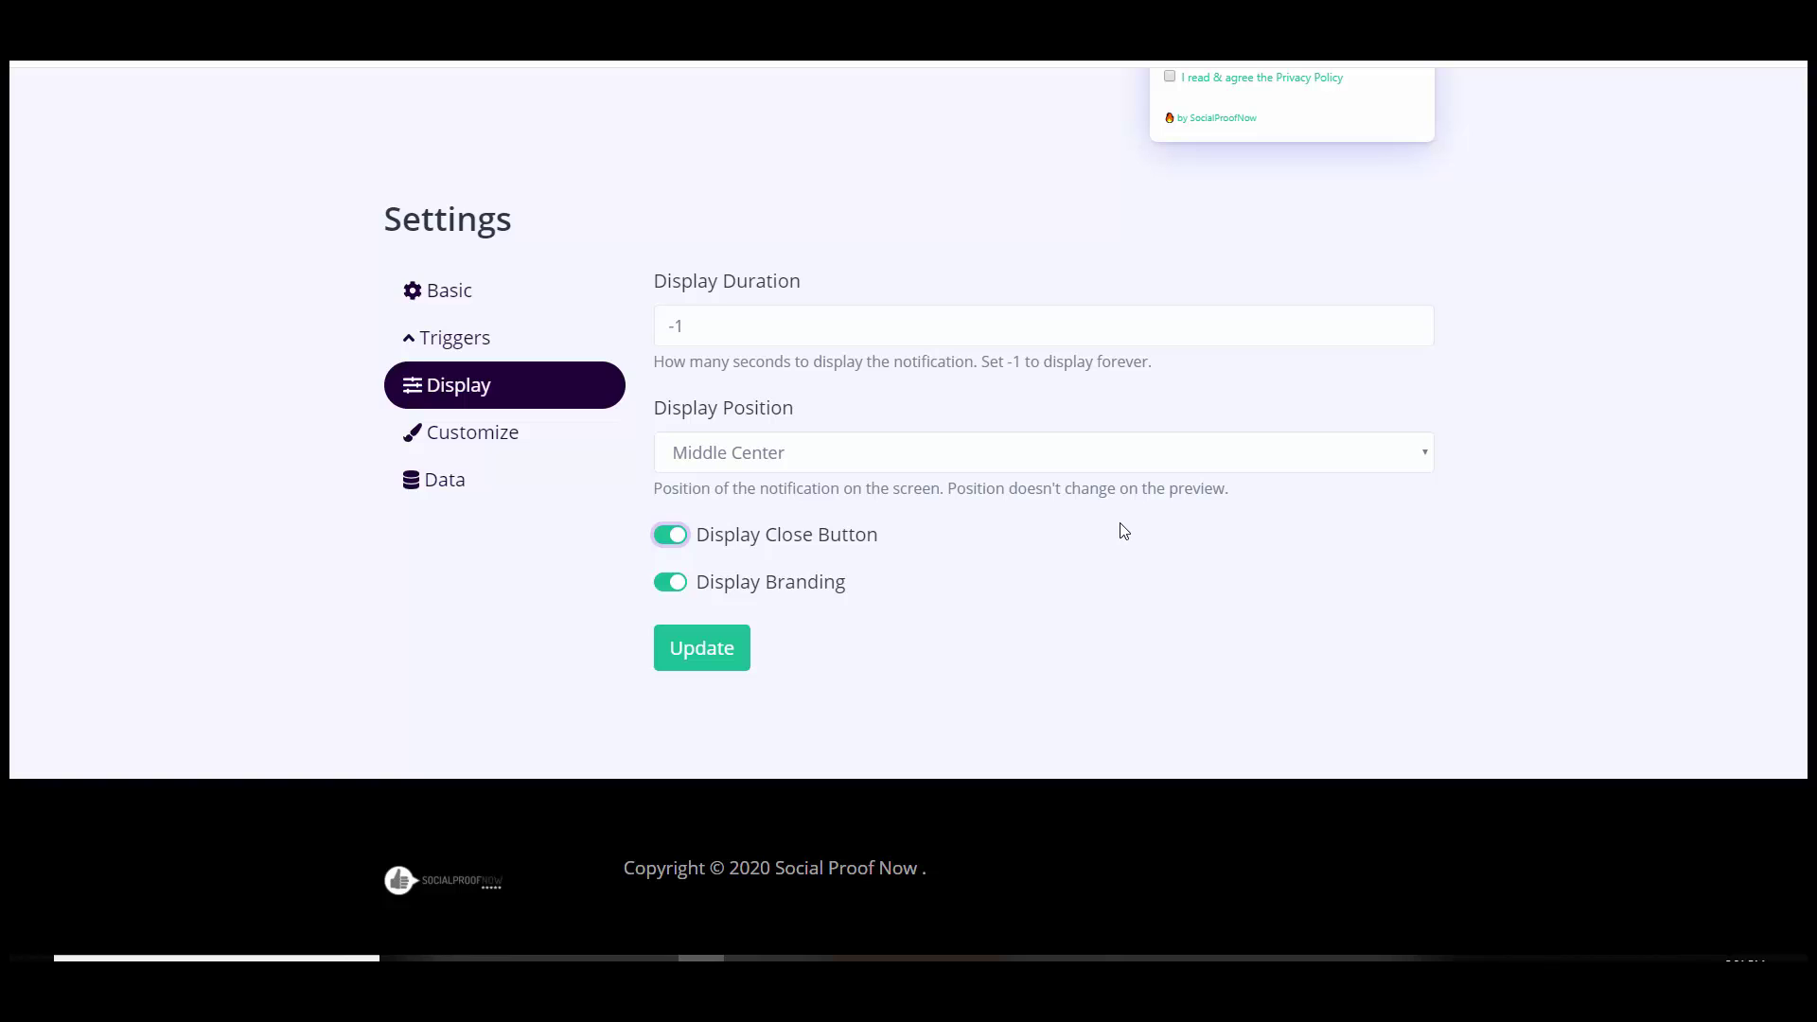
click(663, 586)
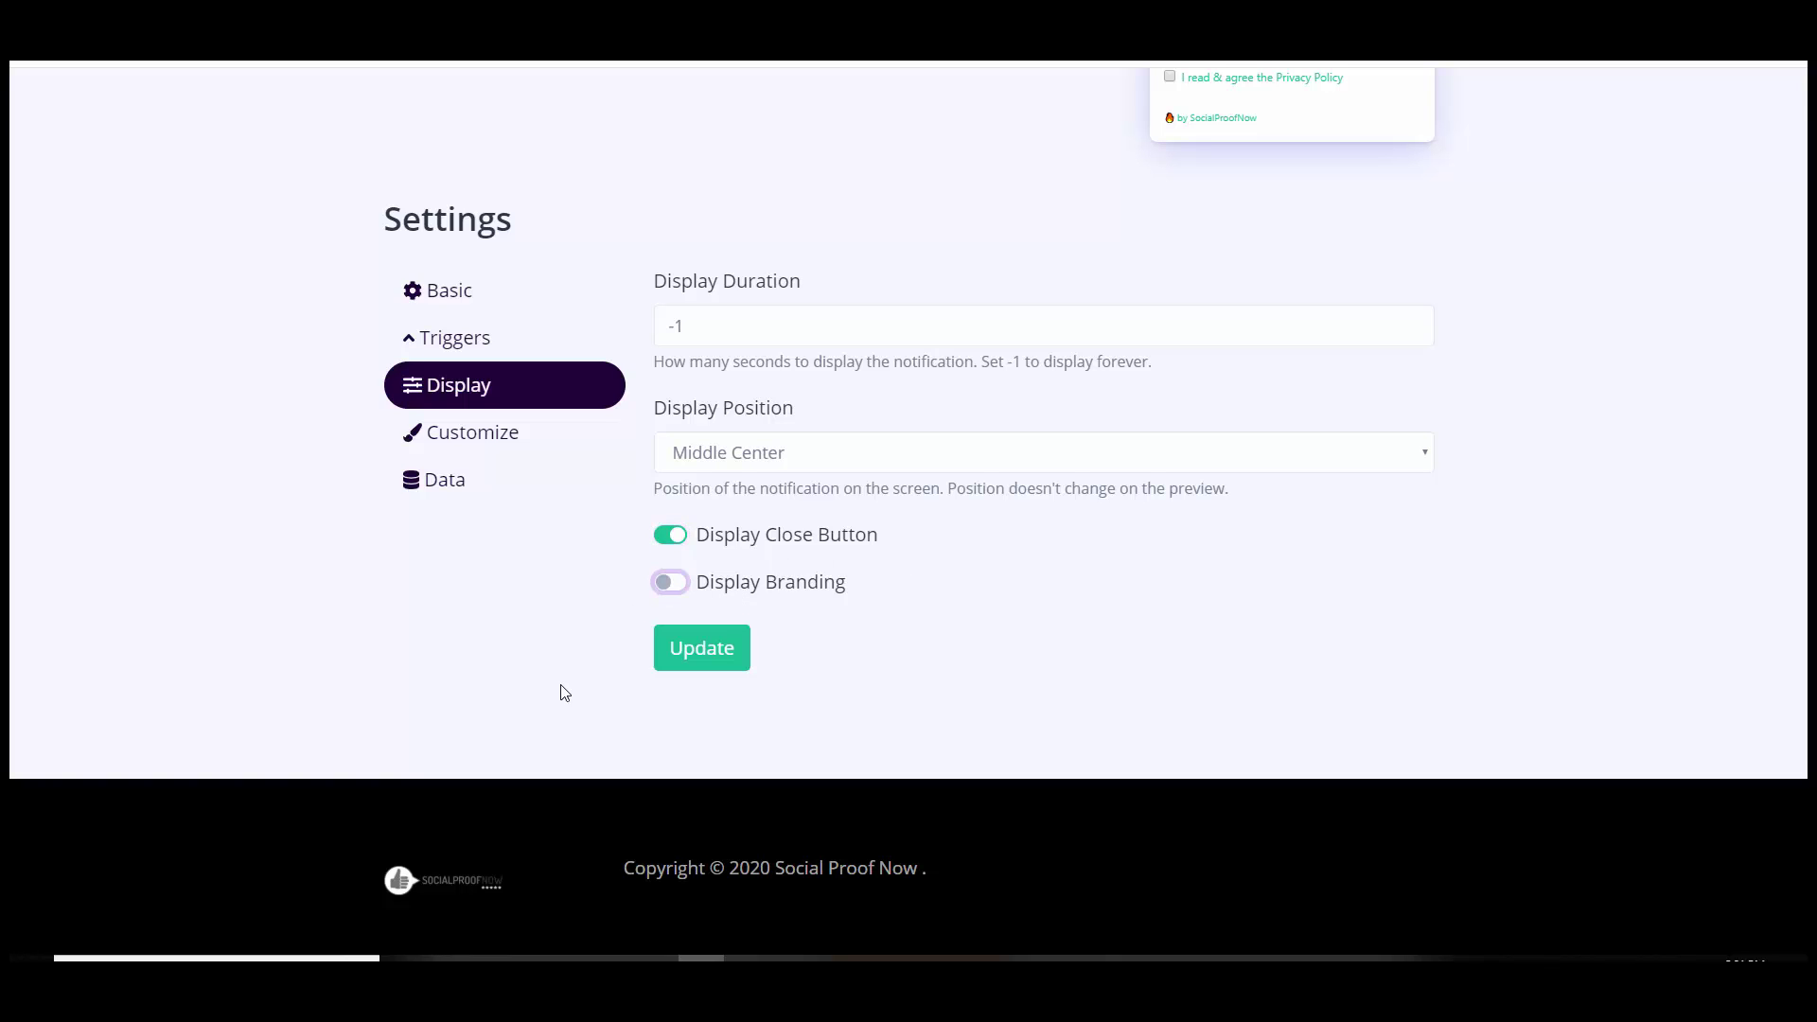
click(697, 657)
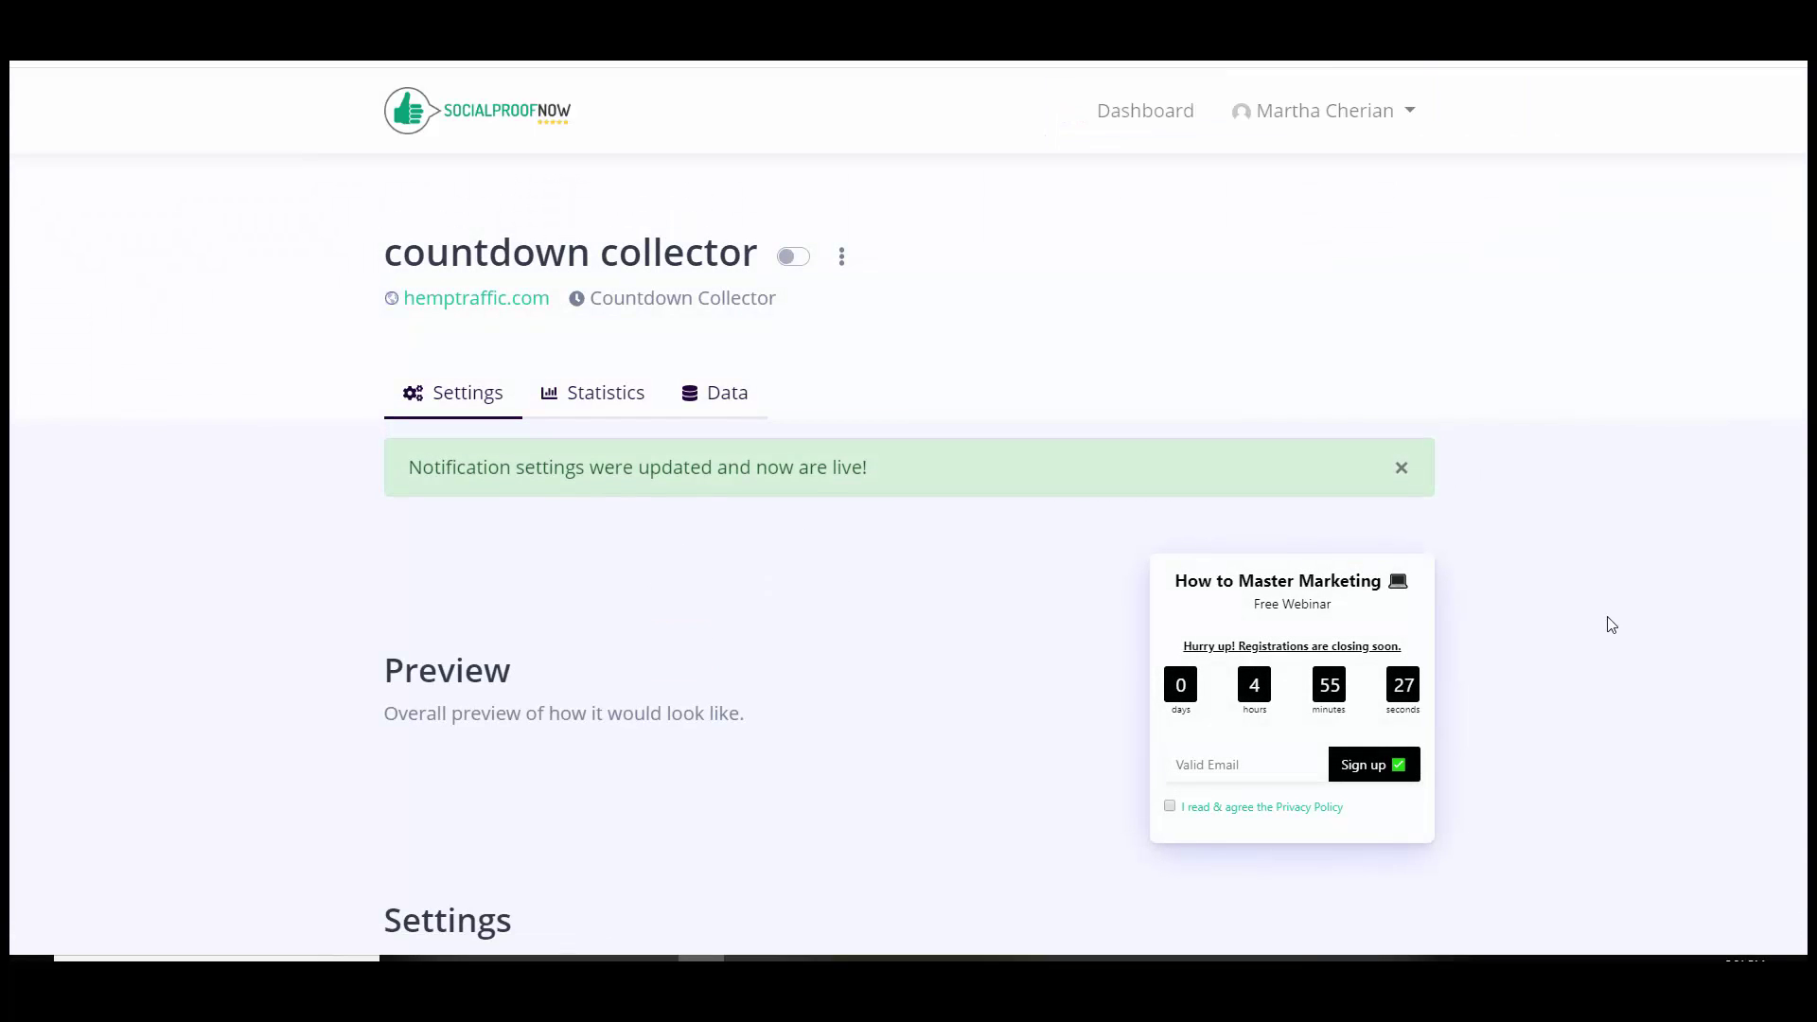
Step: Open the notification's customization settings and turn off the shadow around its edges
scroll(1785, 730, down, 8)
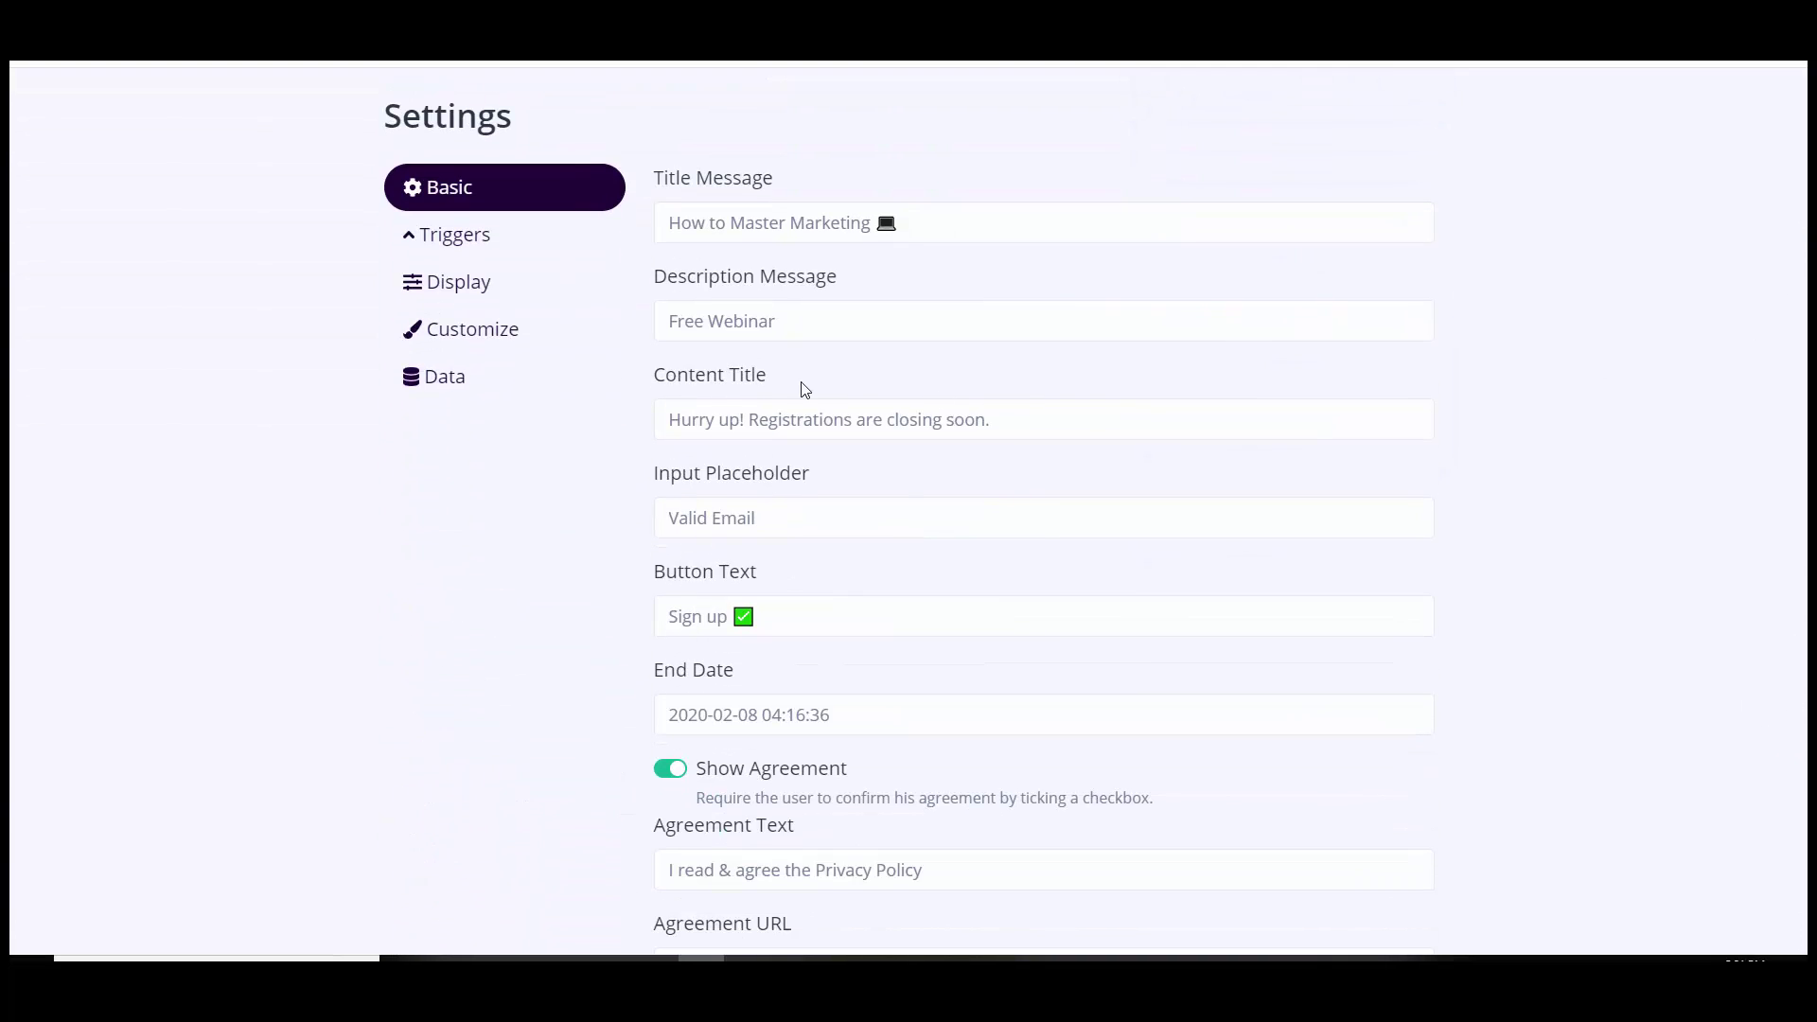
click(474, 333)
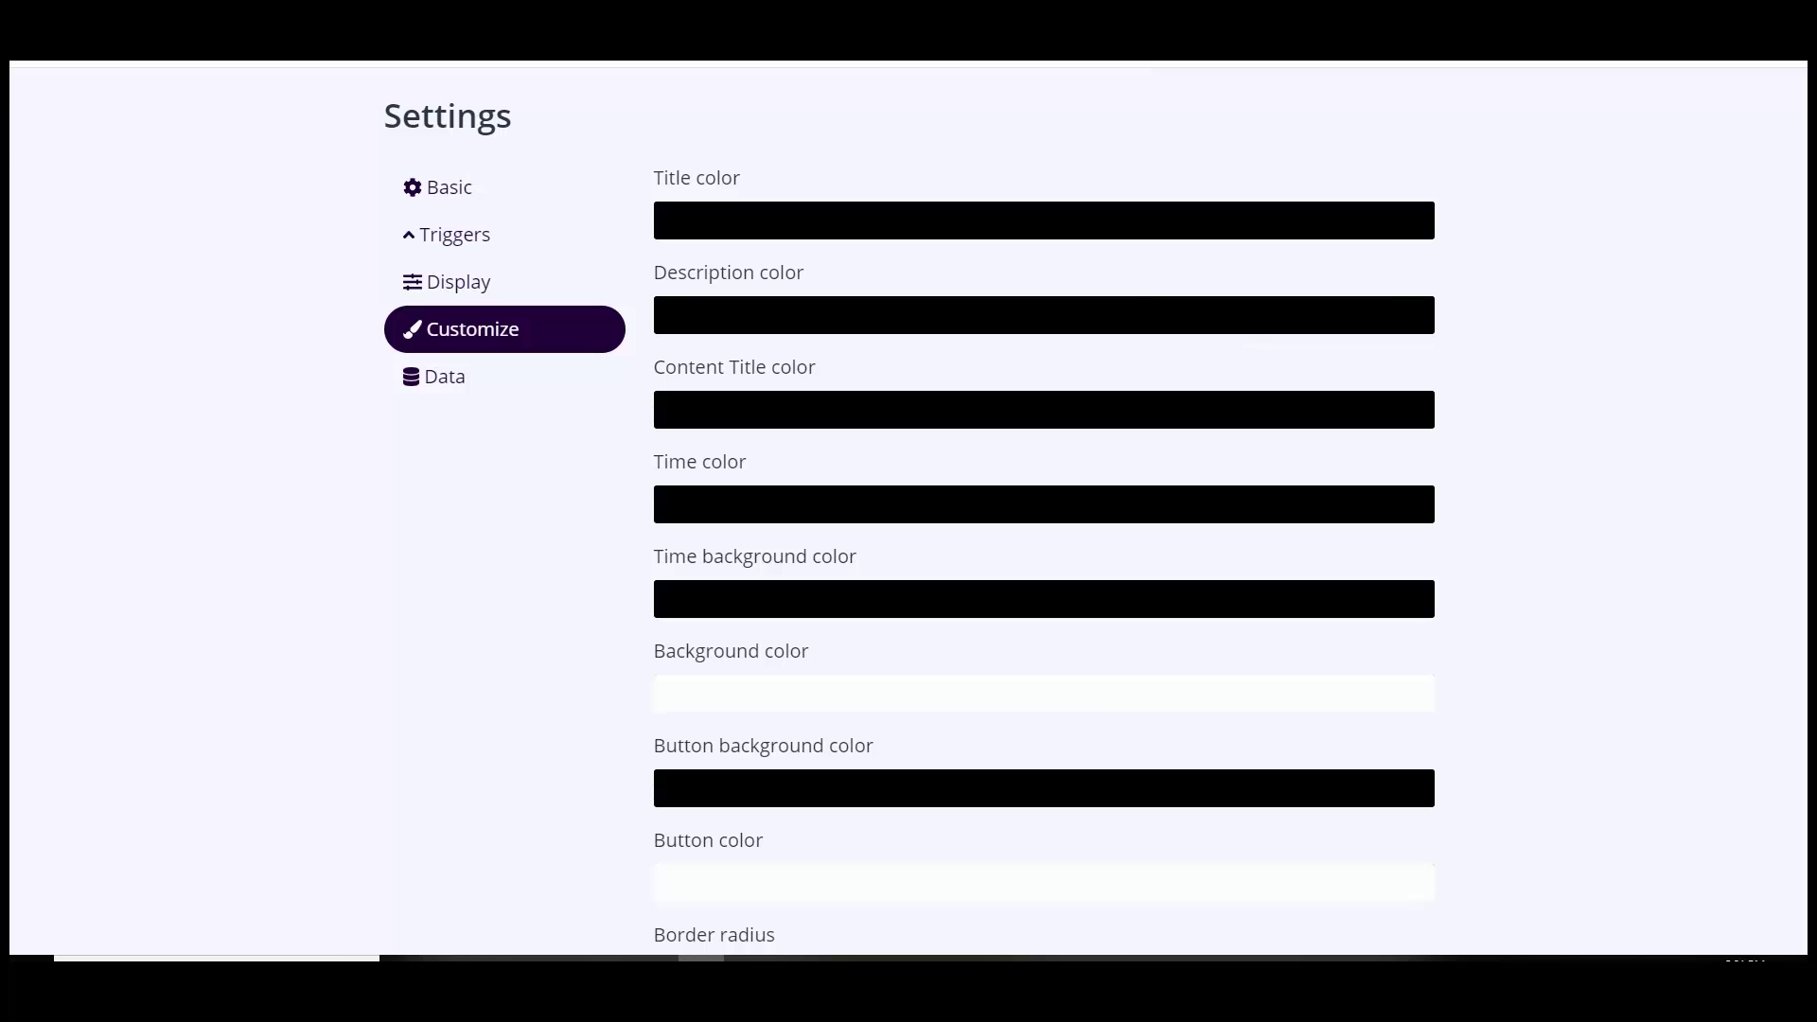
scroll(1257, 198, up, 6)
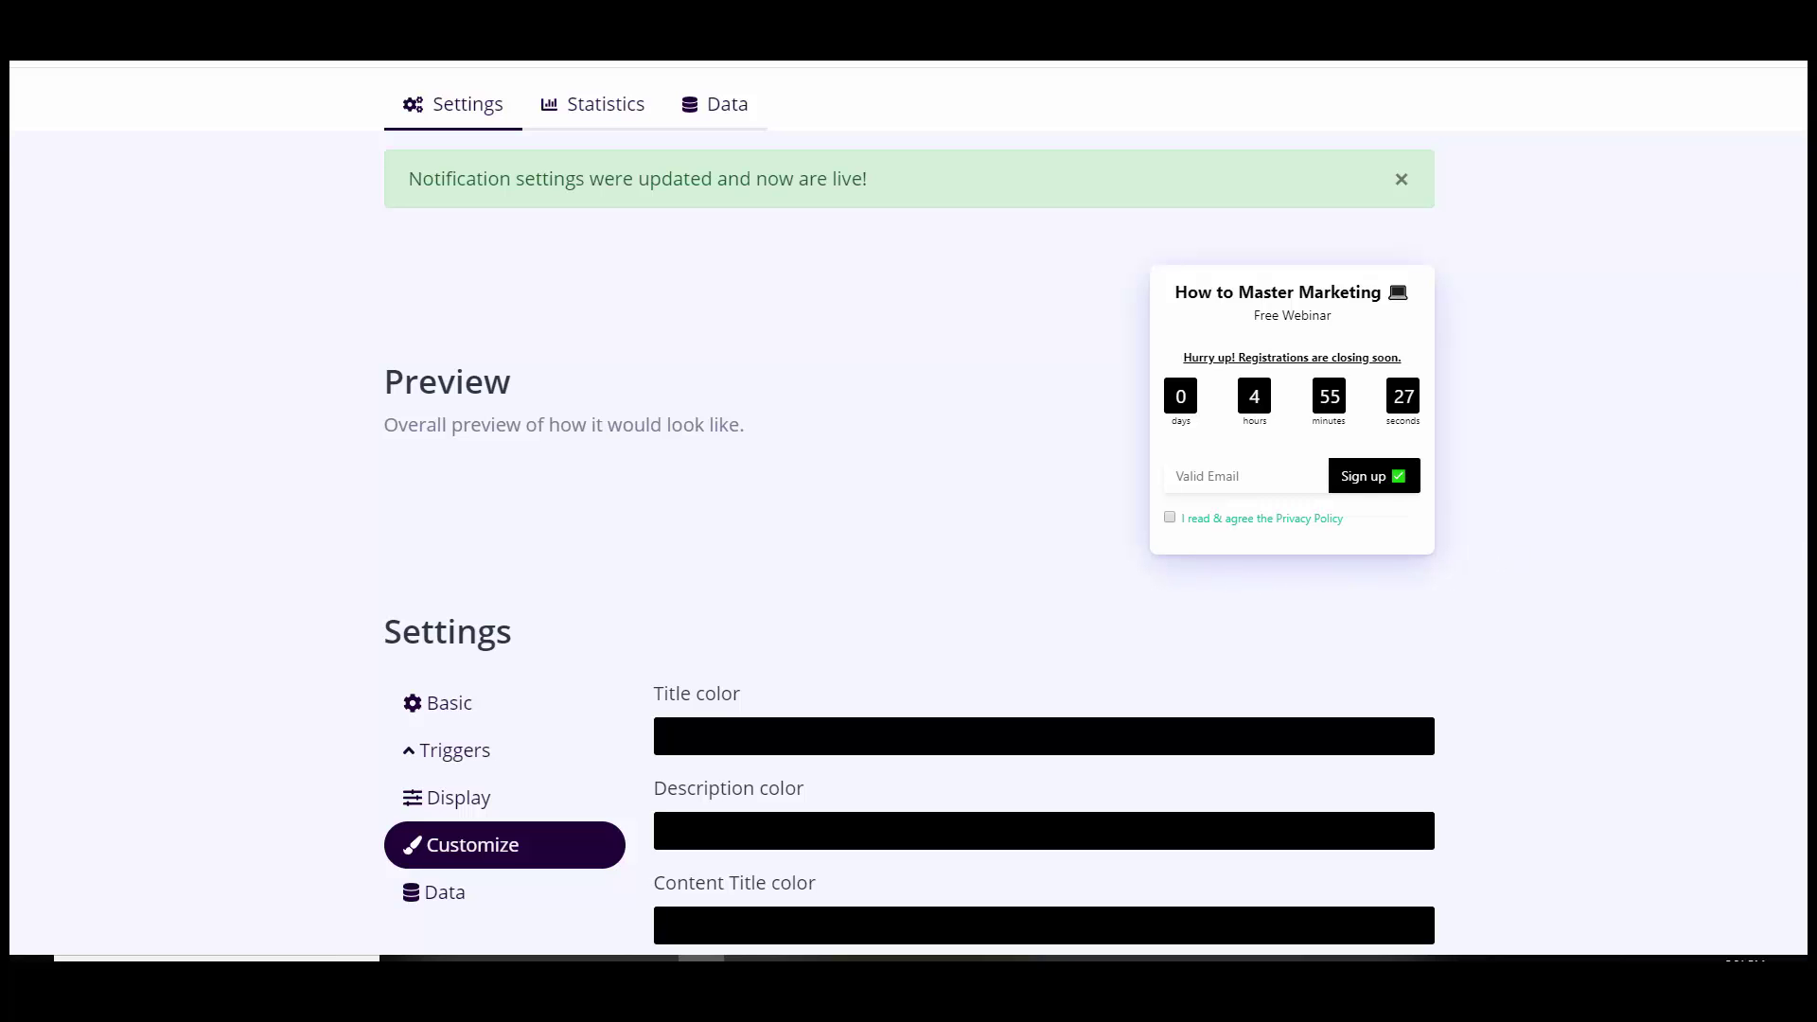
scroll(909, 511, down, 10)
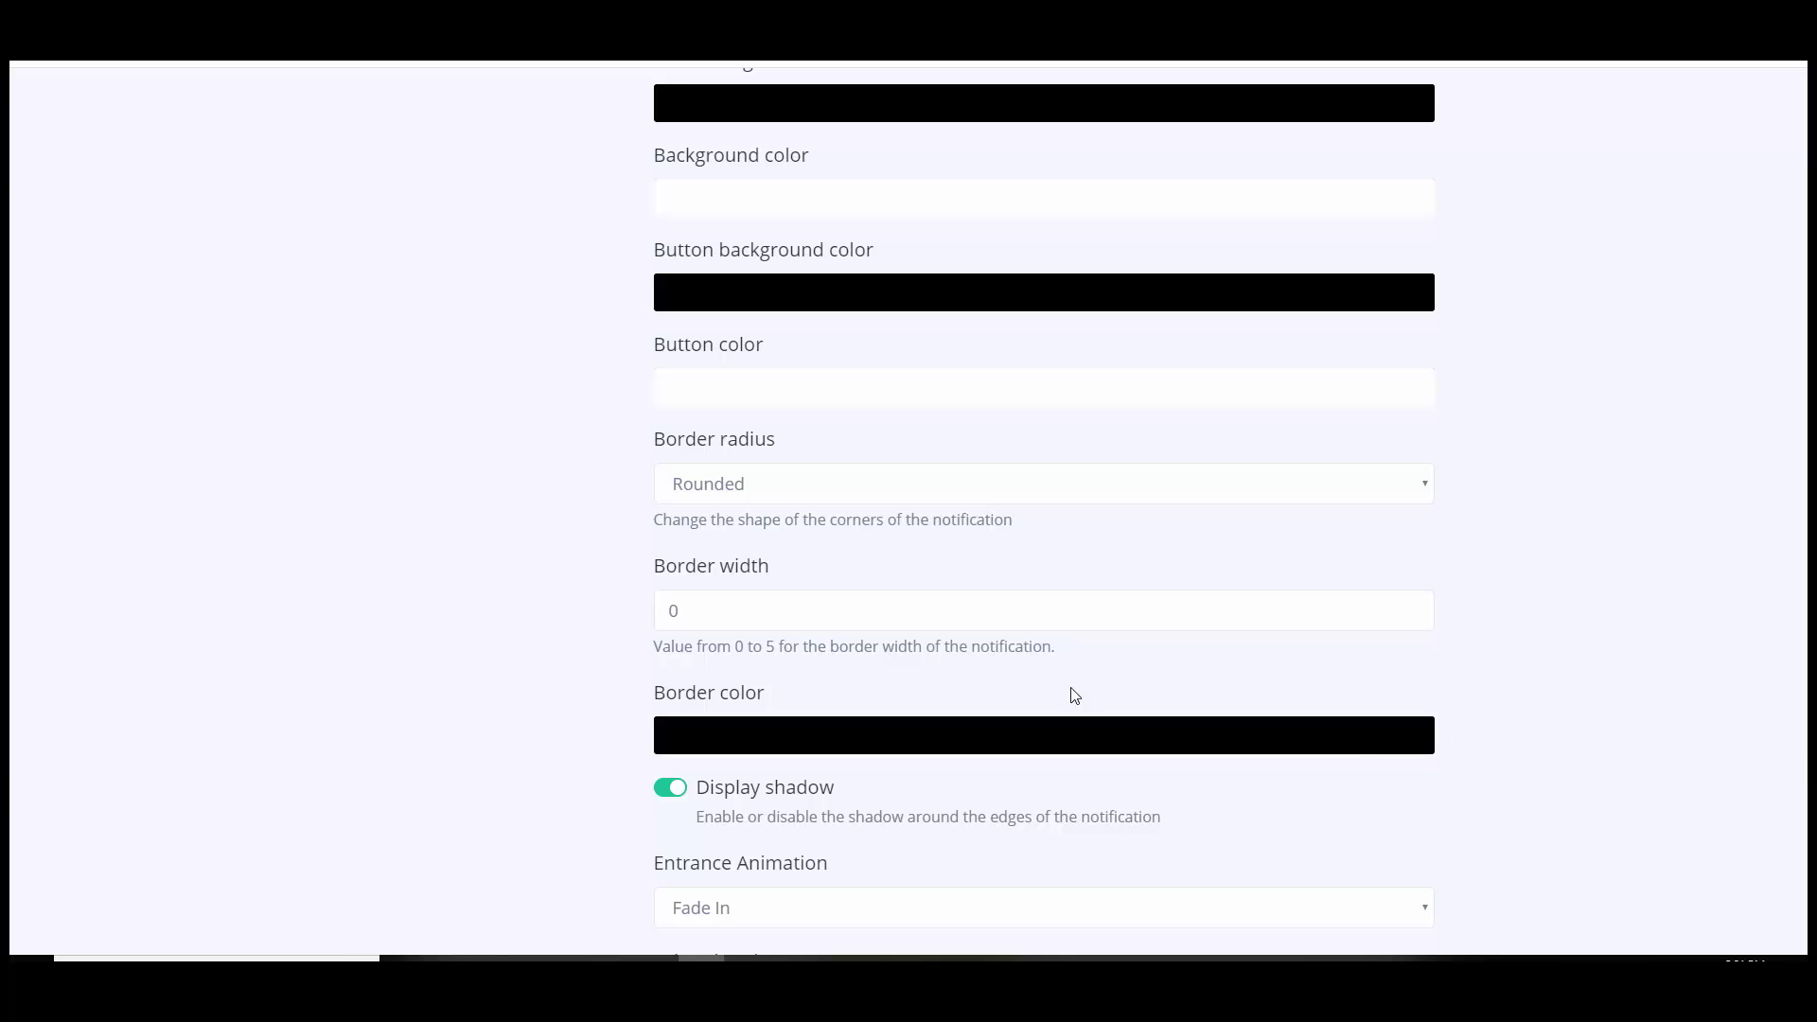
click(672, 789)
key(Return)
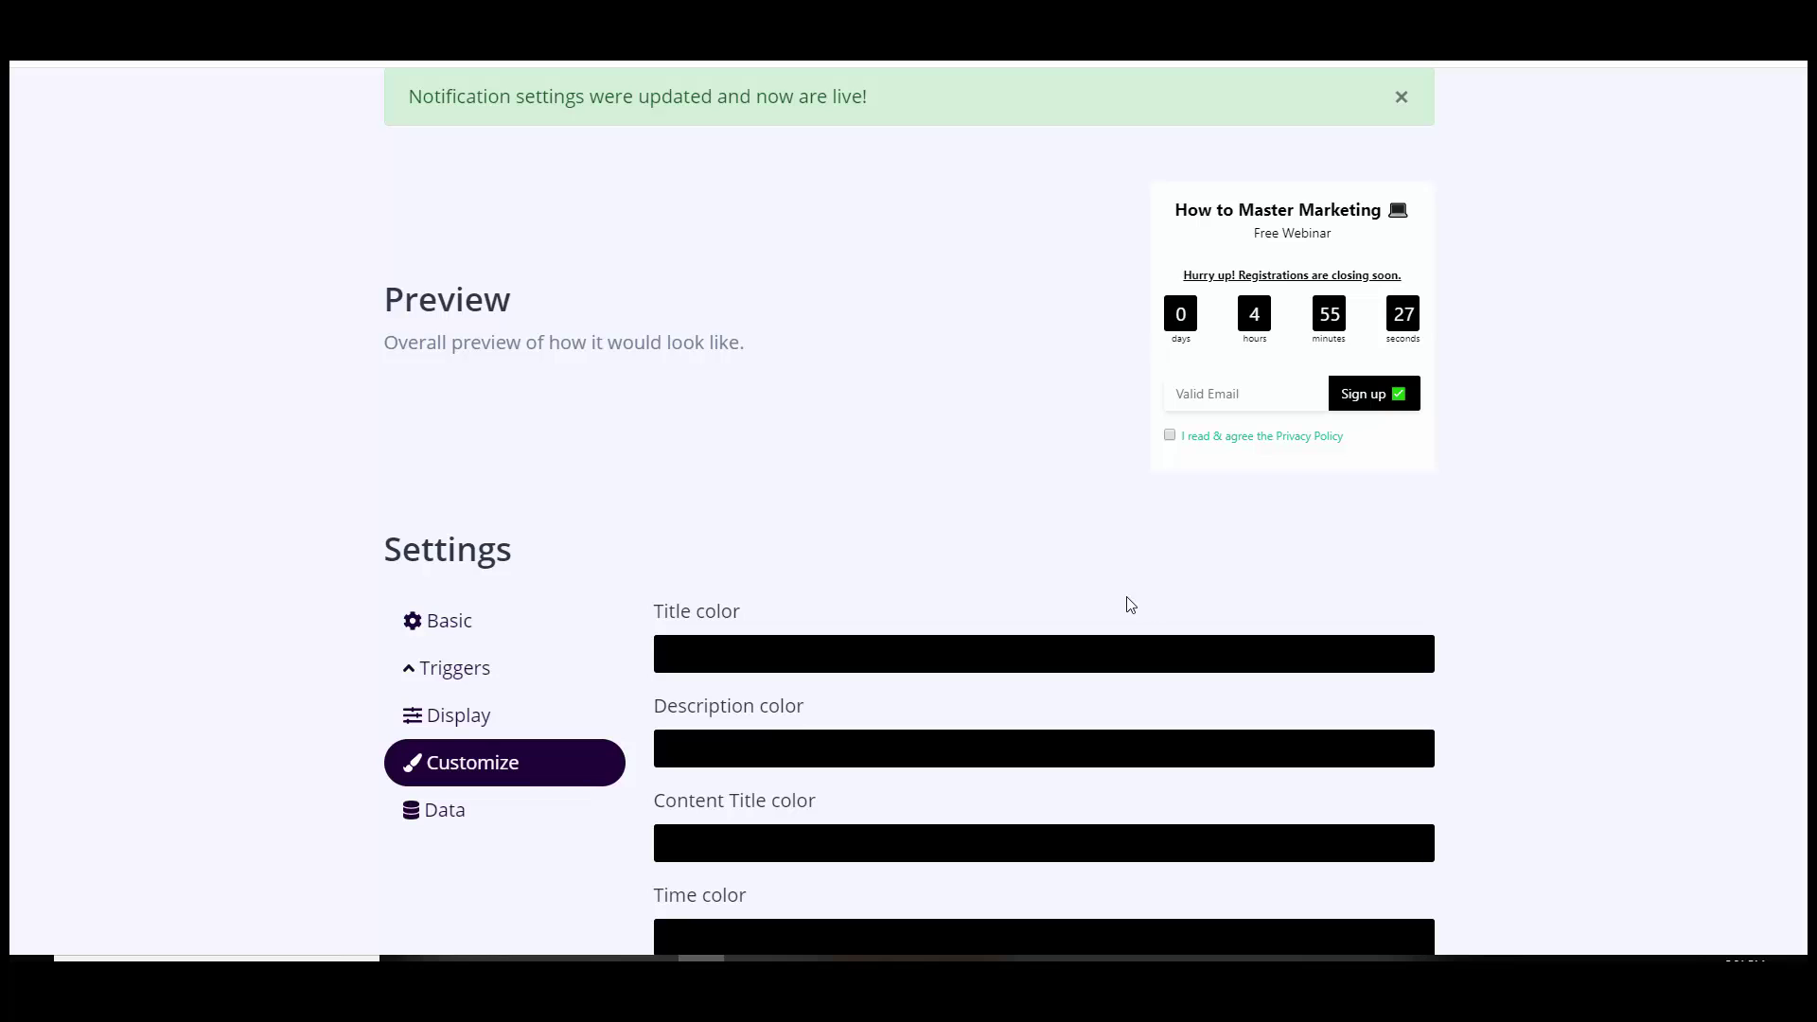
Step: Set the notification's border width to 5 and save its border color as black (#000000)
scroll(1797, 742, down, 9)
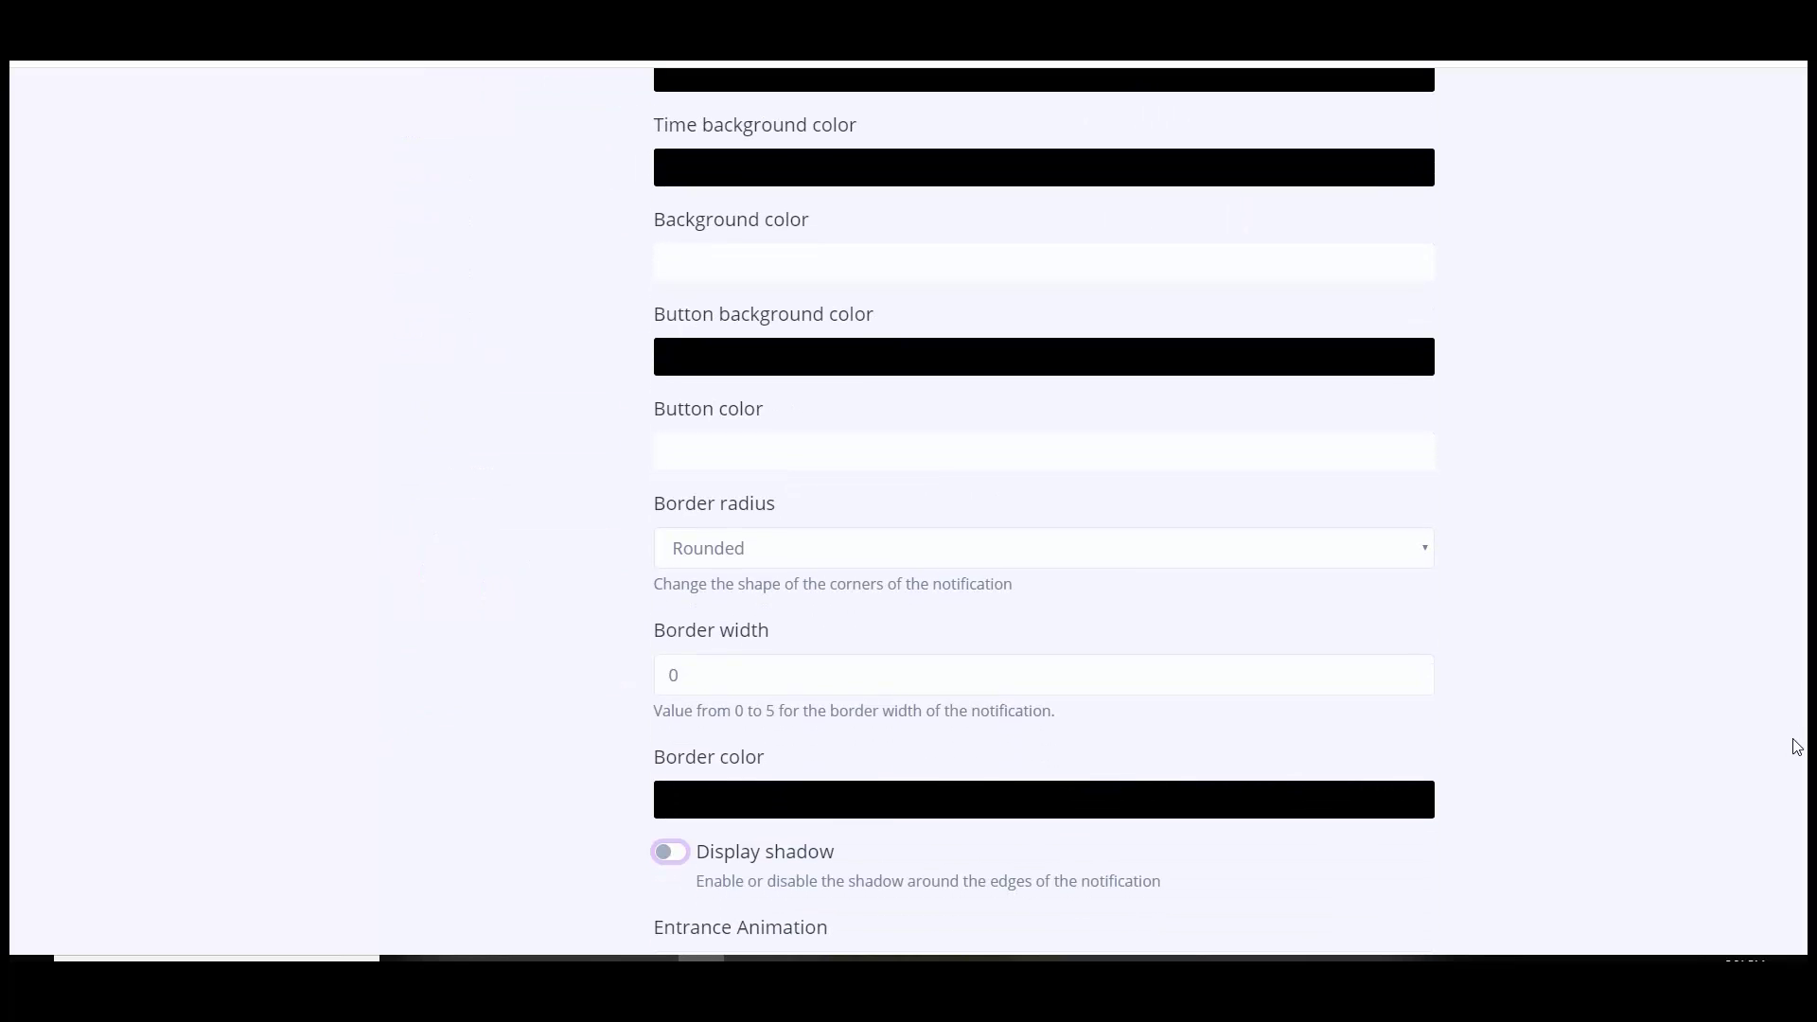
click(704, 690)
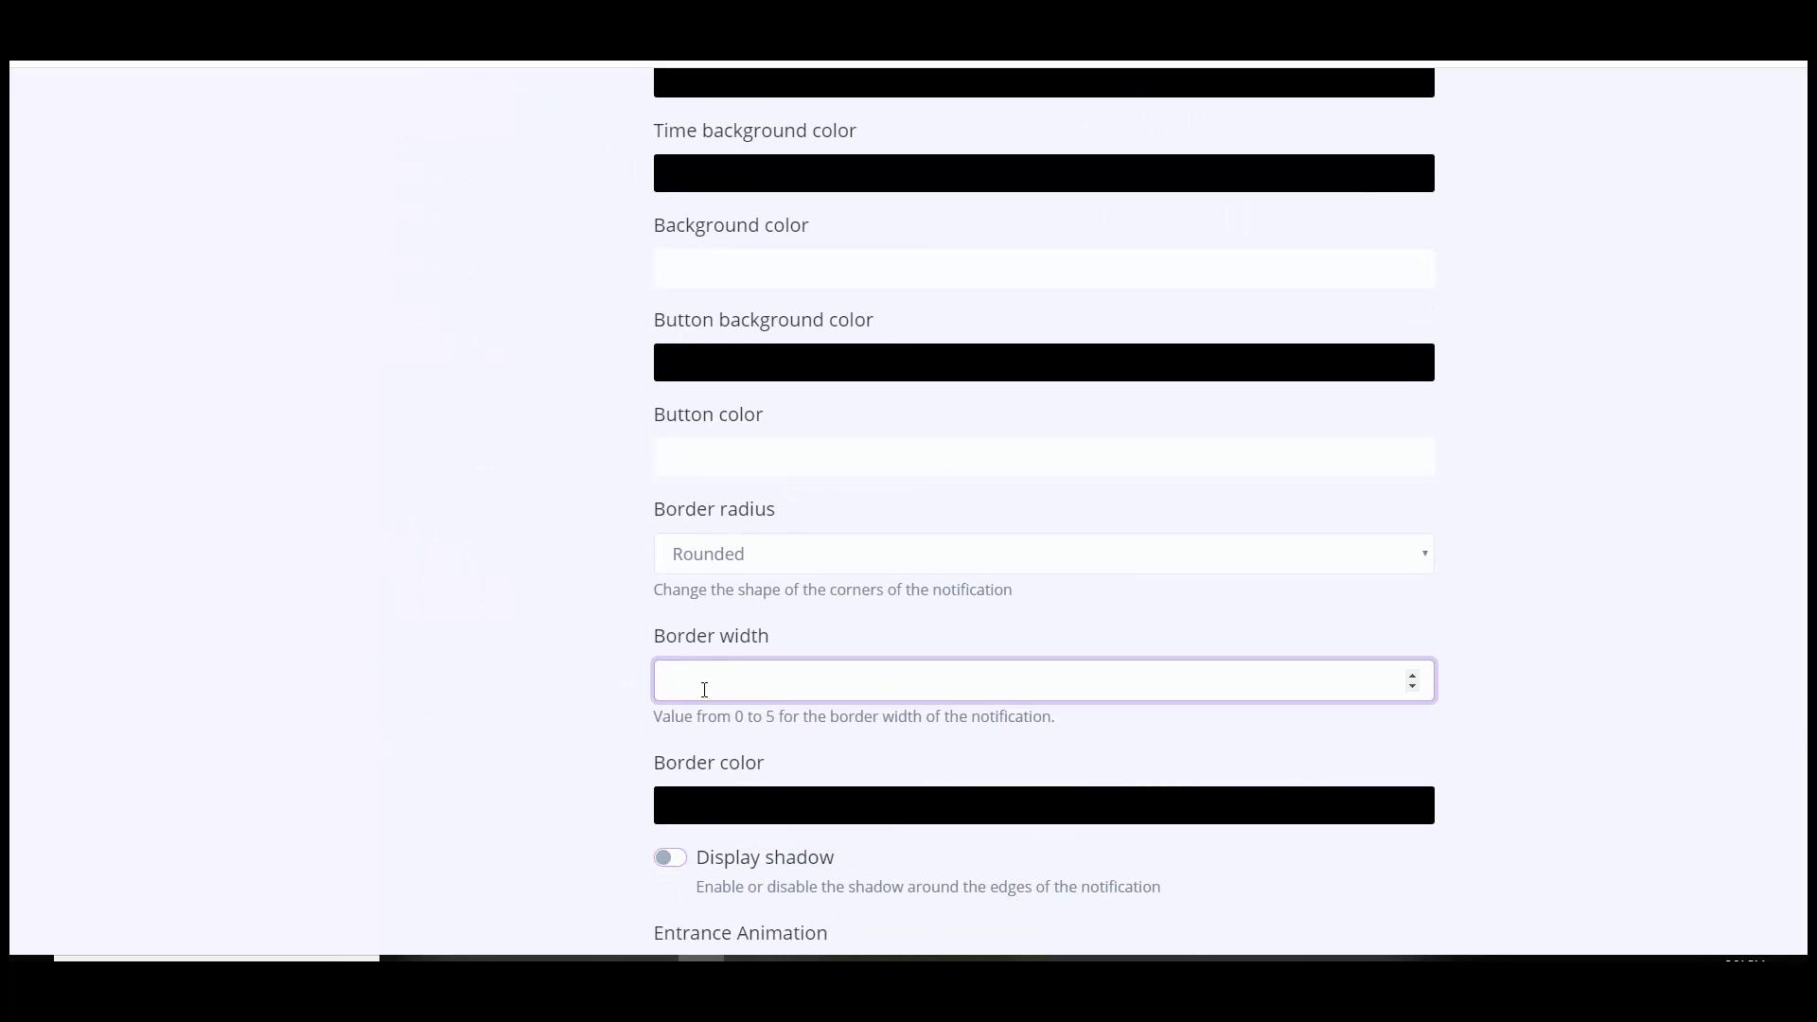
text(5)
click(738, 799)
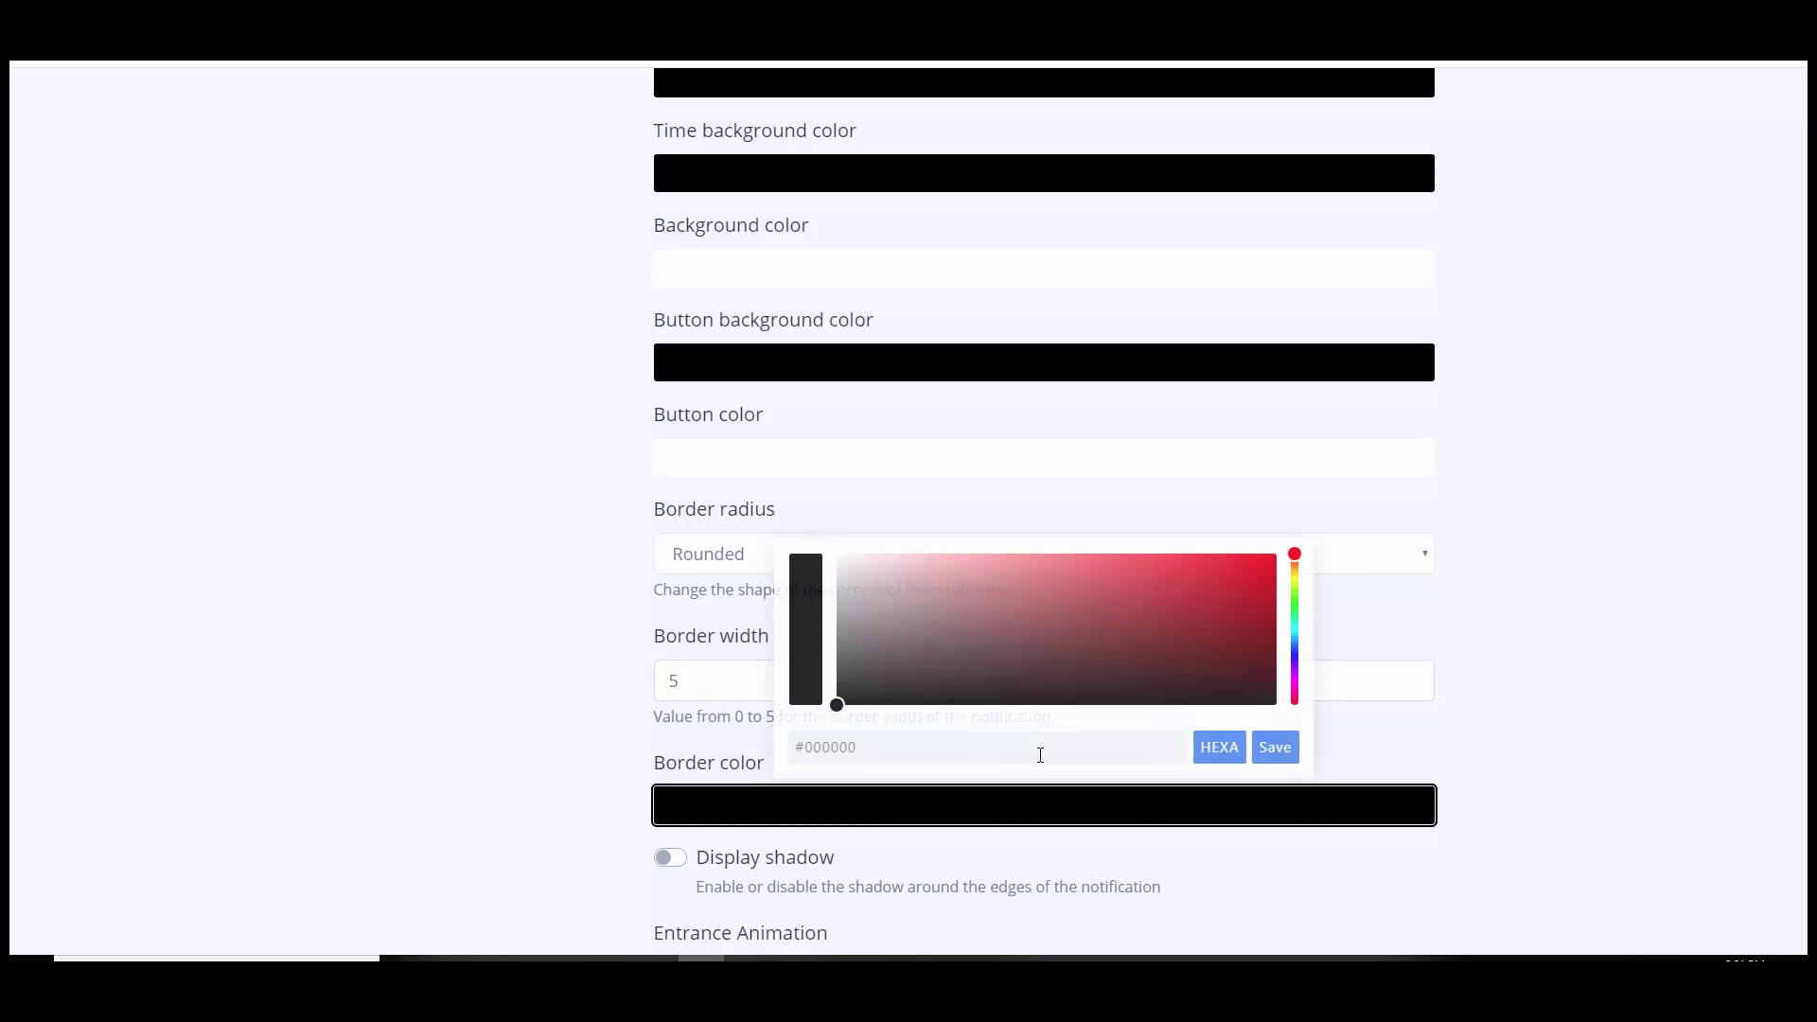
click(1289, 752)
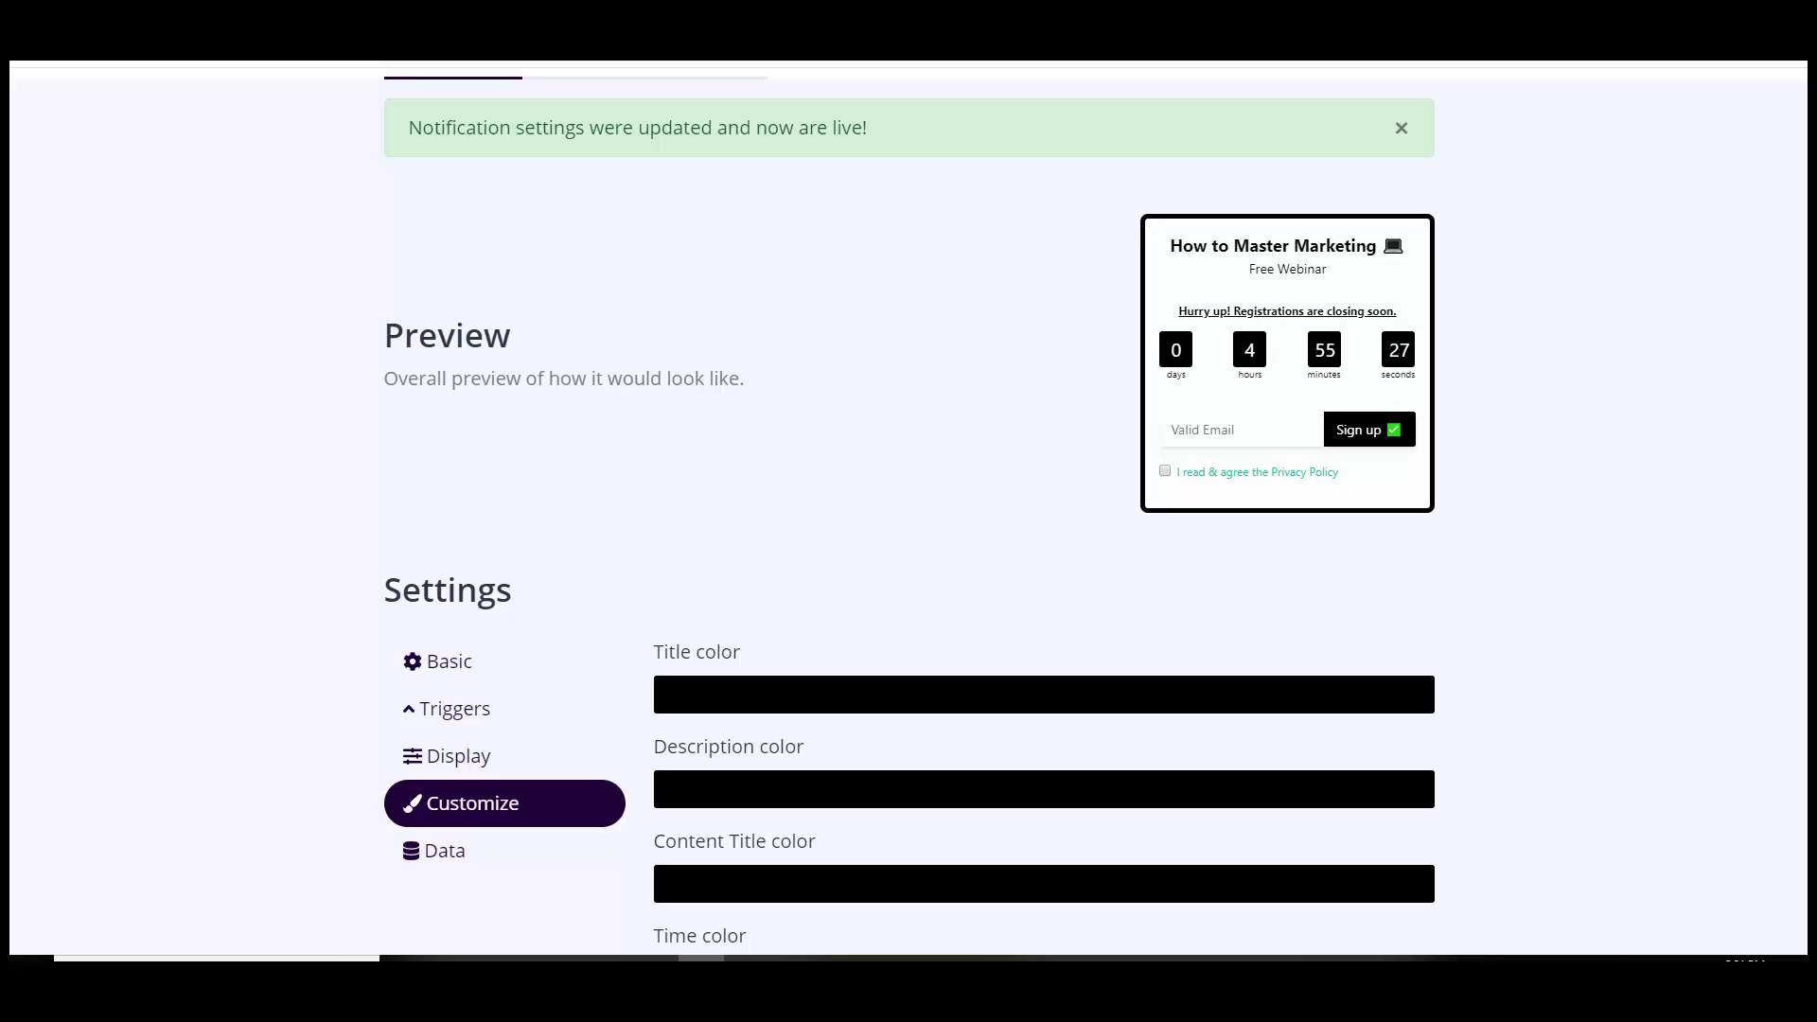
Step: Change the notification's title color to a dark red and save the color
scroll(908, 511, down, 7)
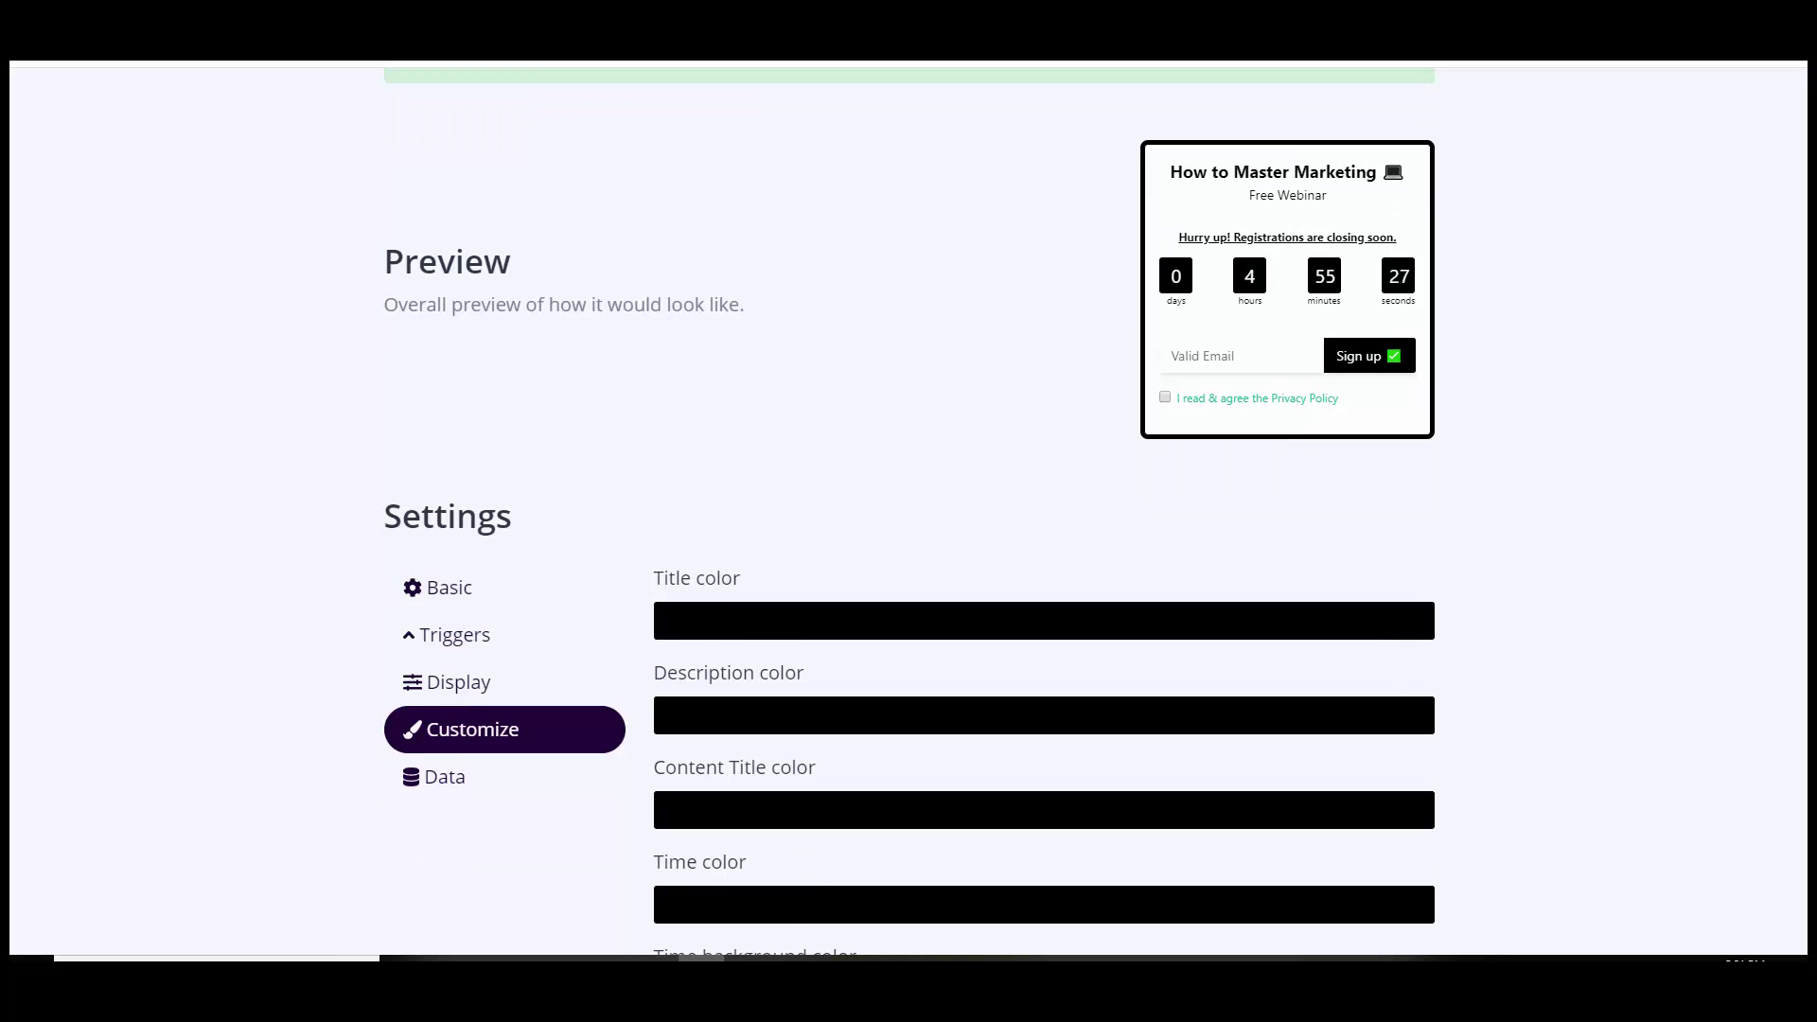
scroll(908, 511, up, 3)
scroll(908, 511, up, 2)
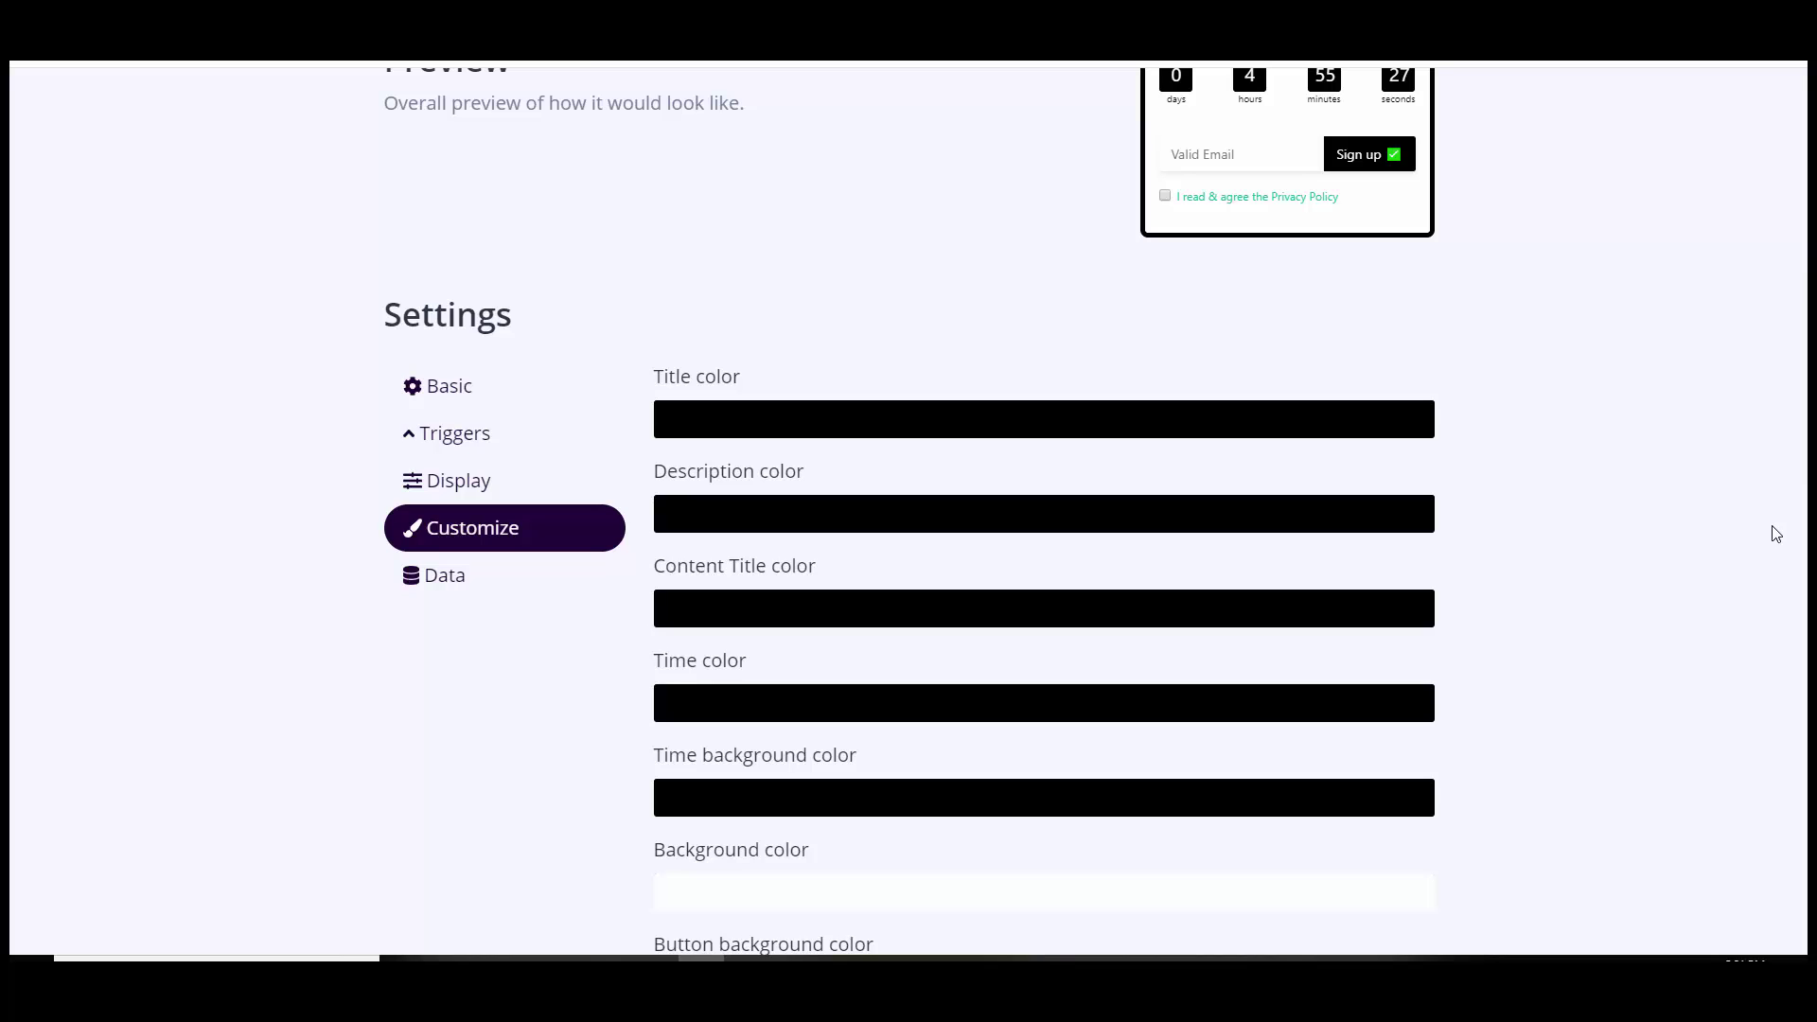
scroll(942, 481, up, 2)
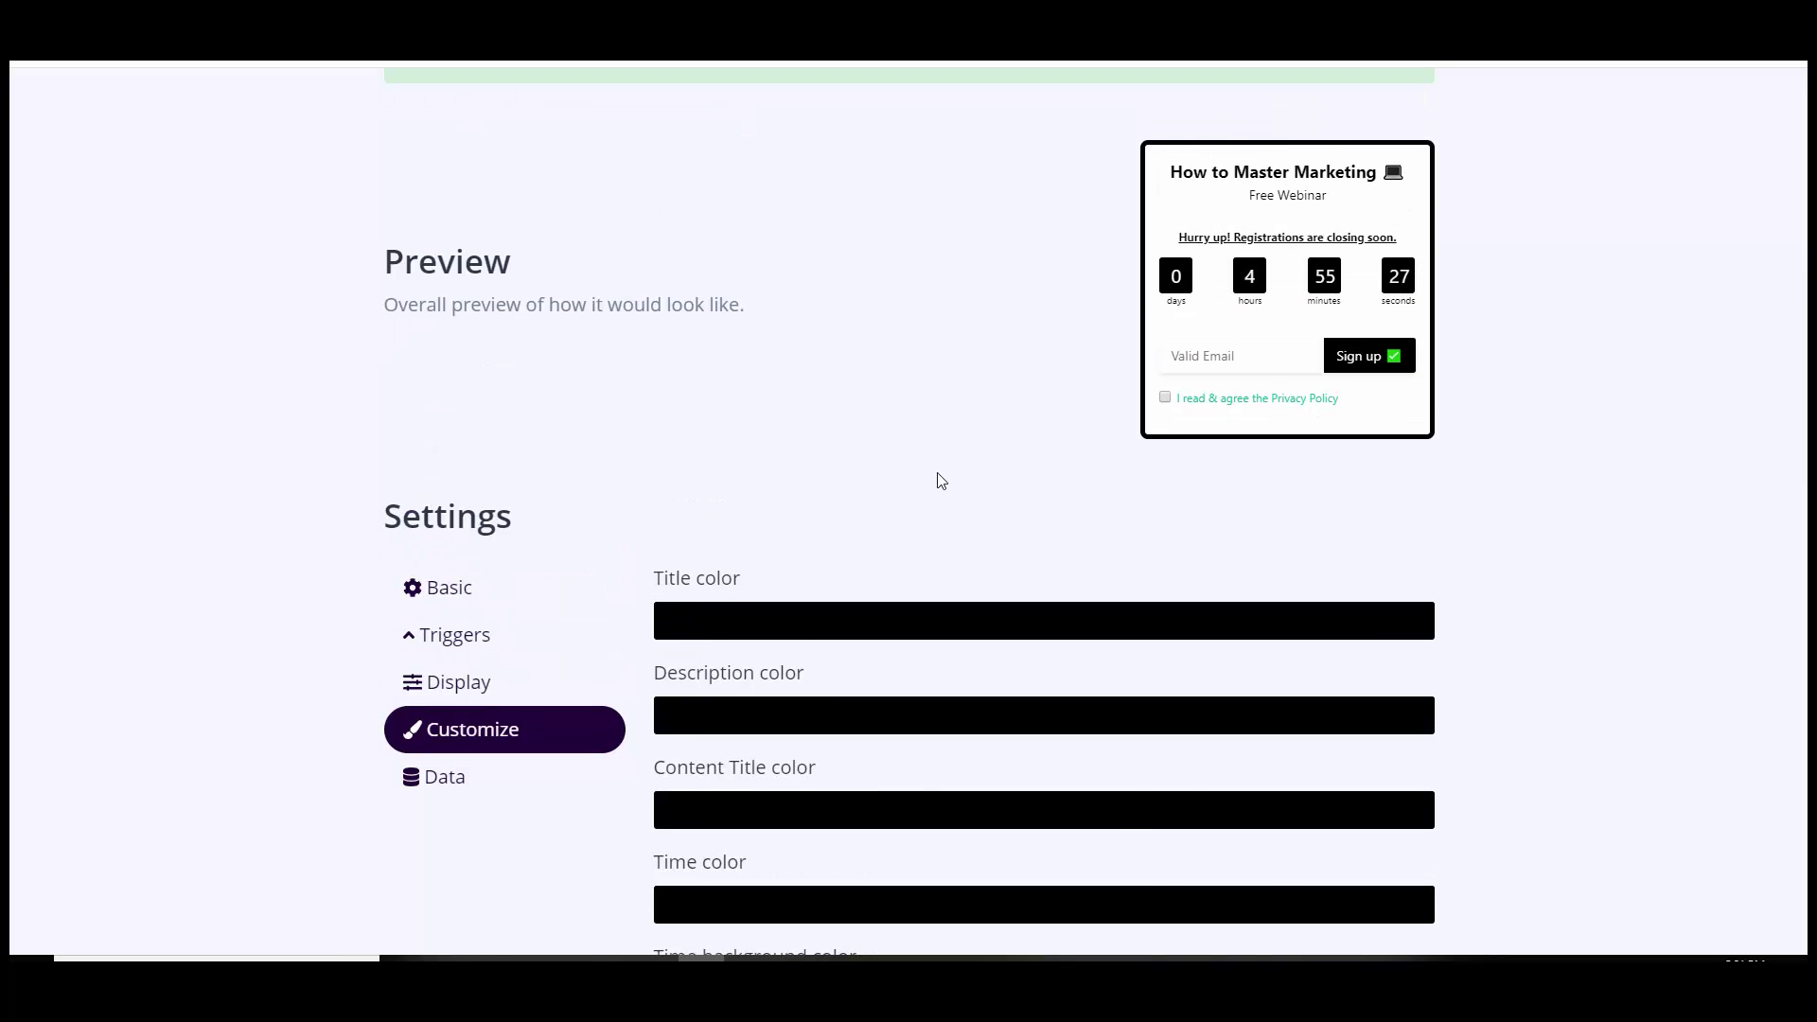
click(800, 625)
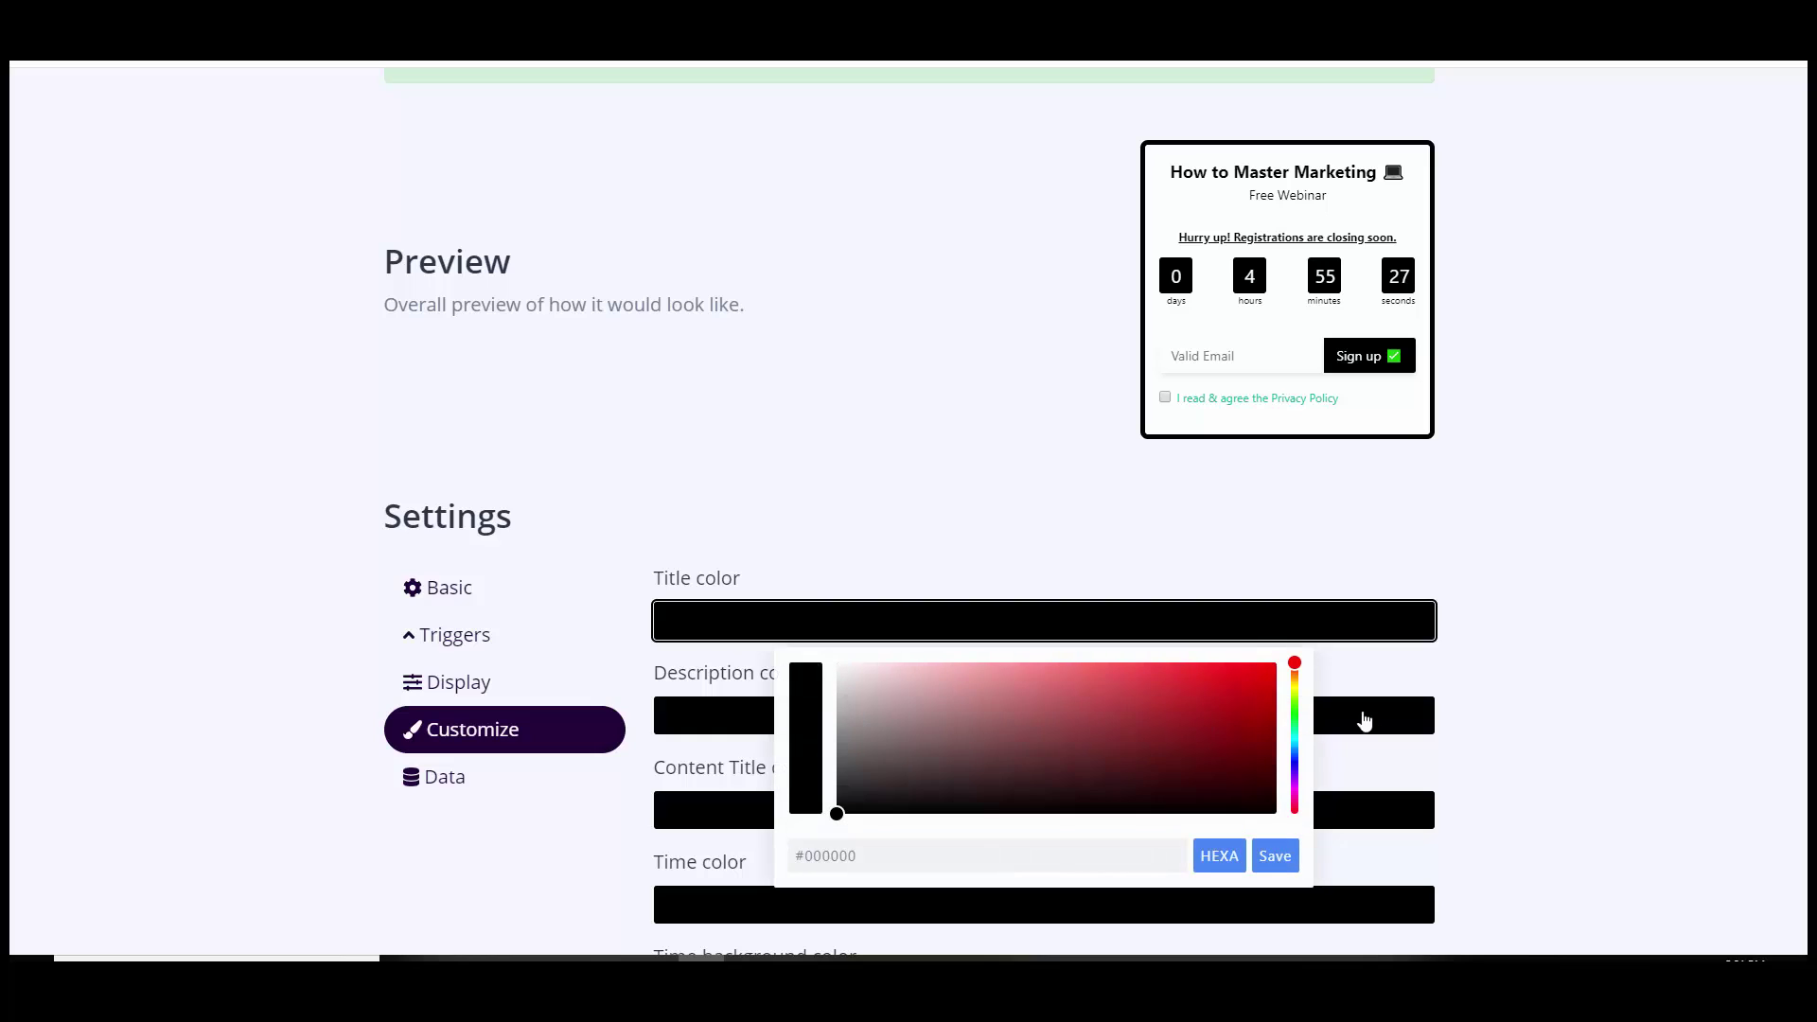
click(1207, 702)
click(1258, 853)
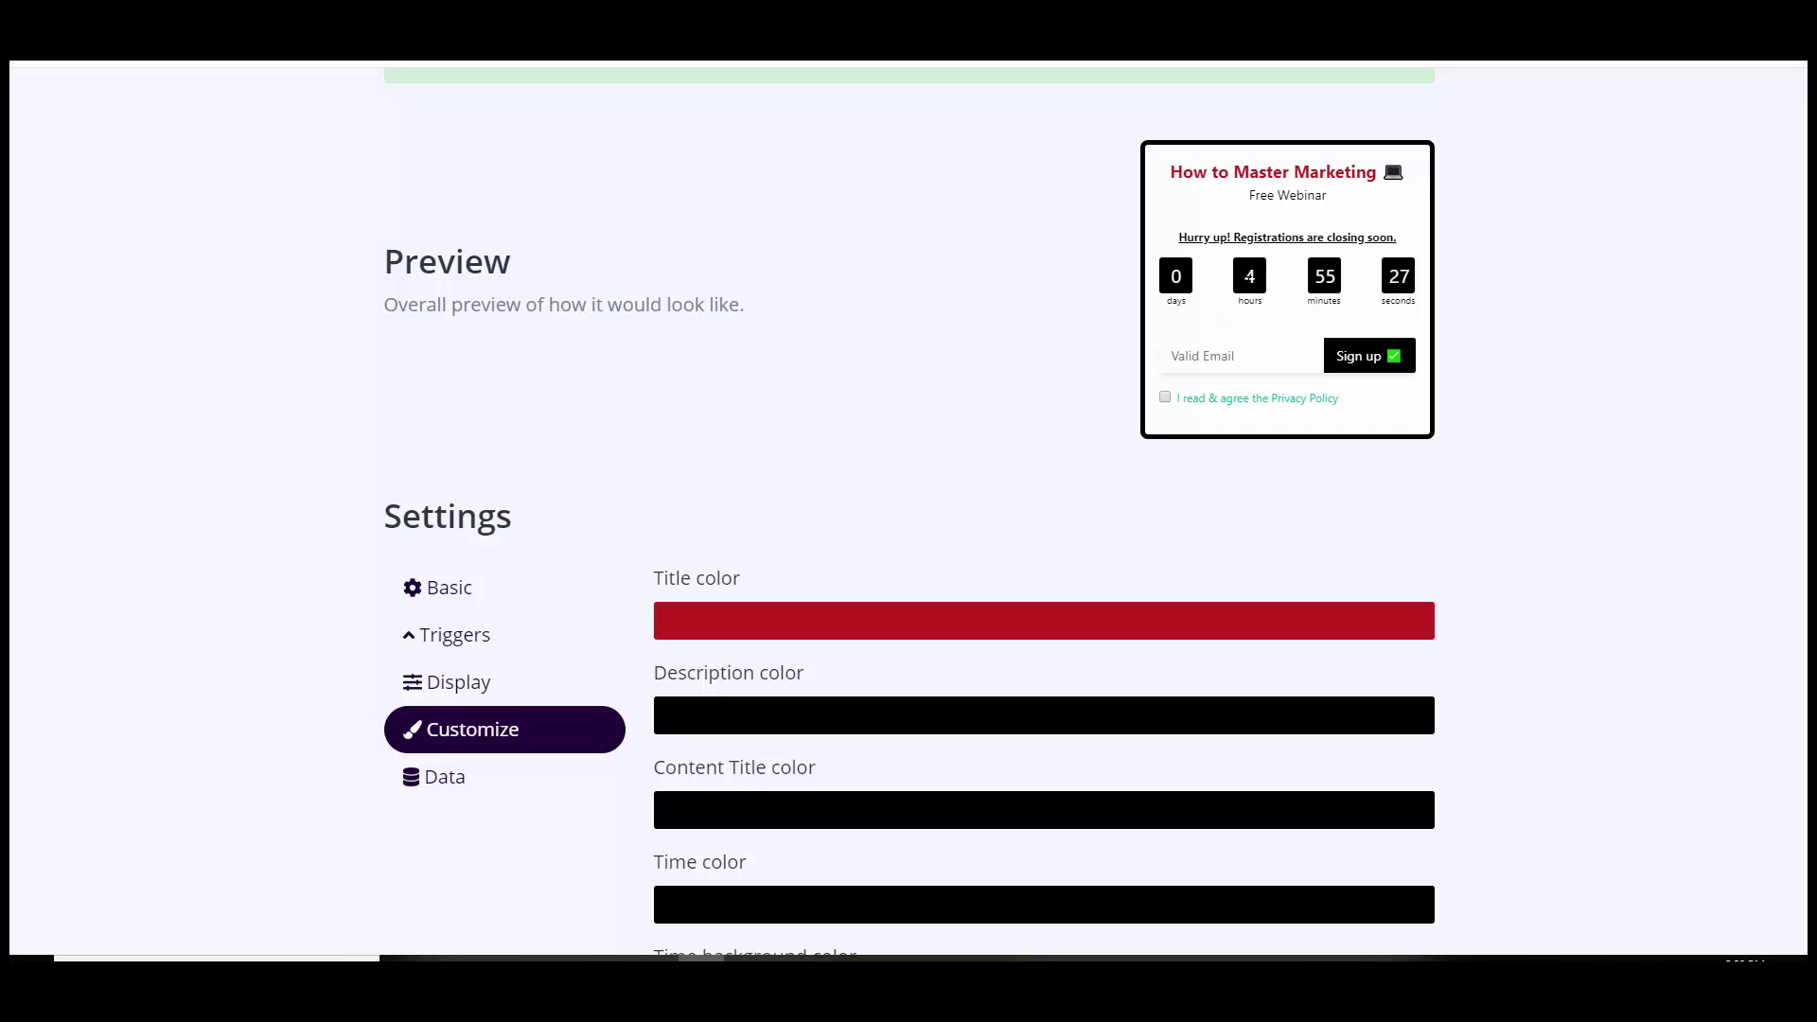
Step: Set the notification's background color to purple (#8E1C82), save it, and check the preview
scroll(909, 511, down, 5)
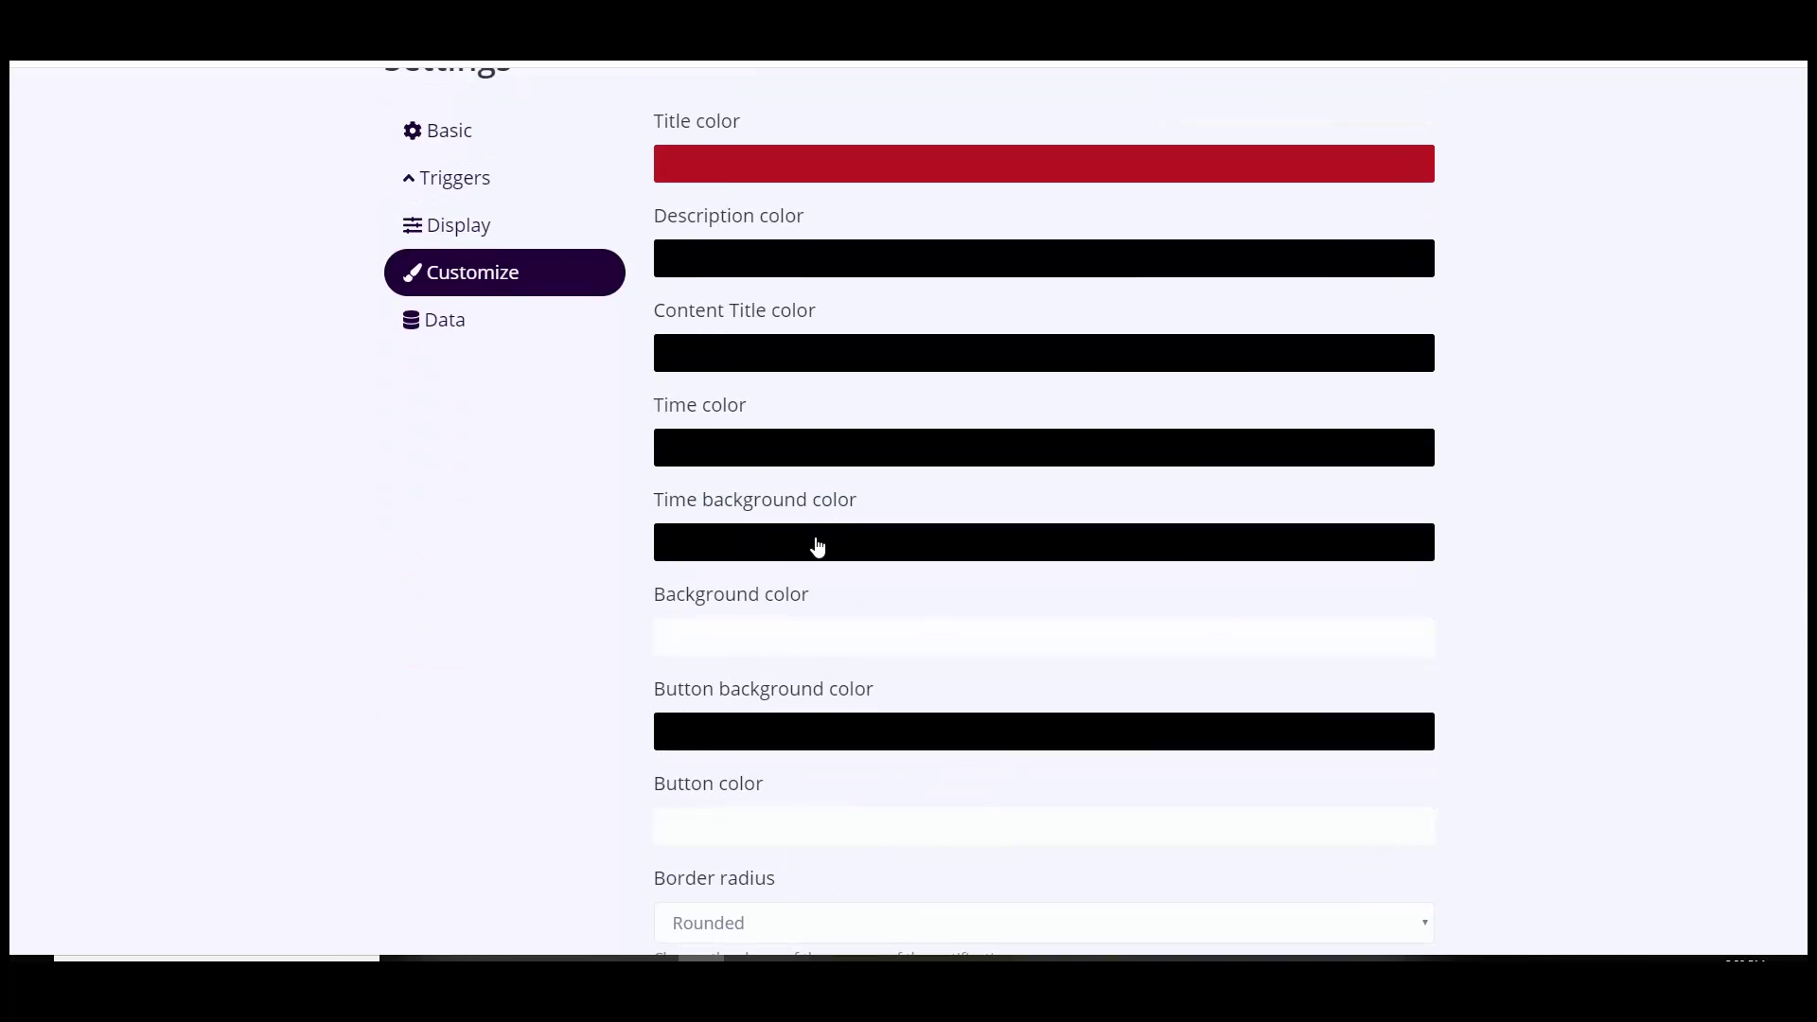
scroll(908, 511, up, 4)
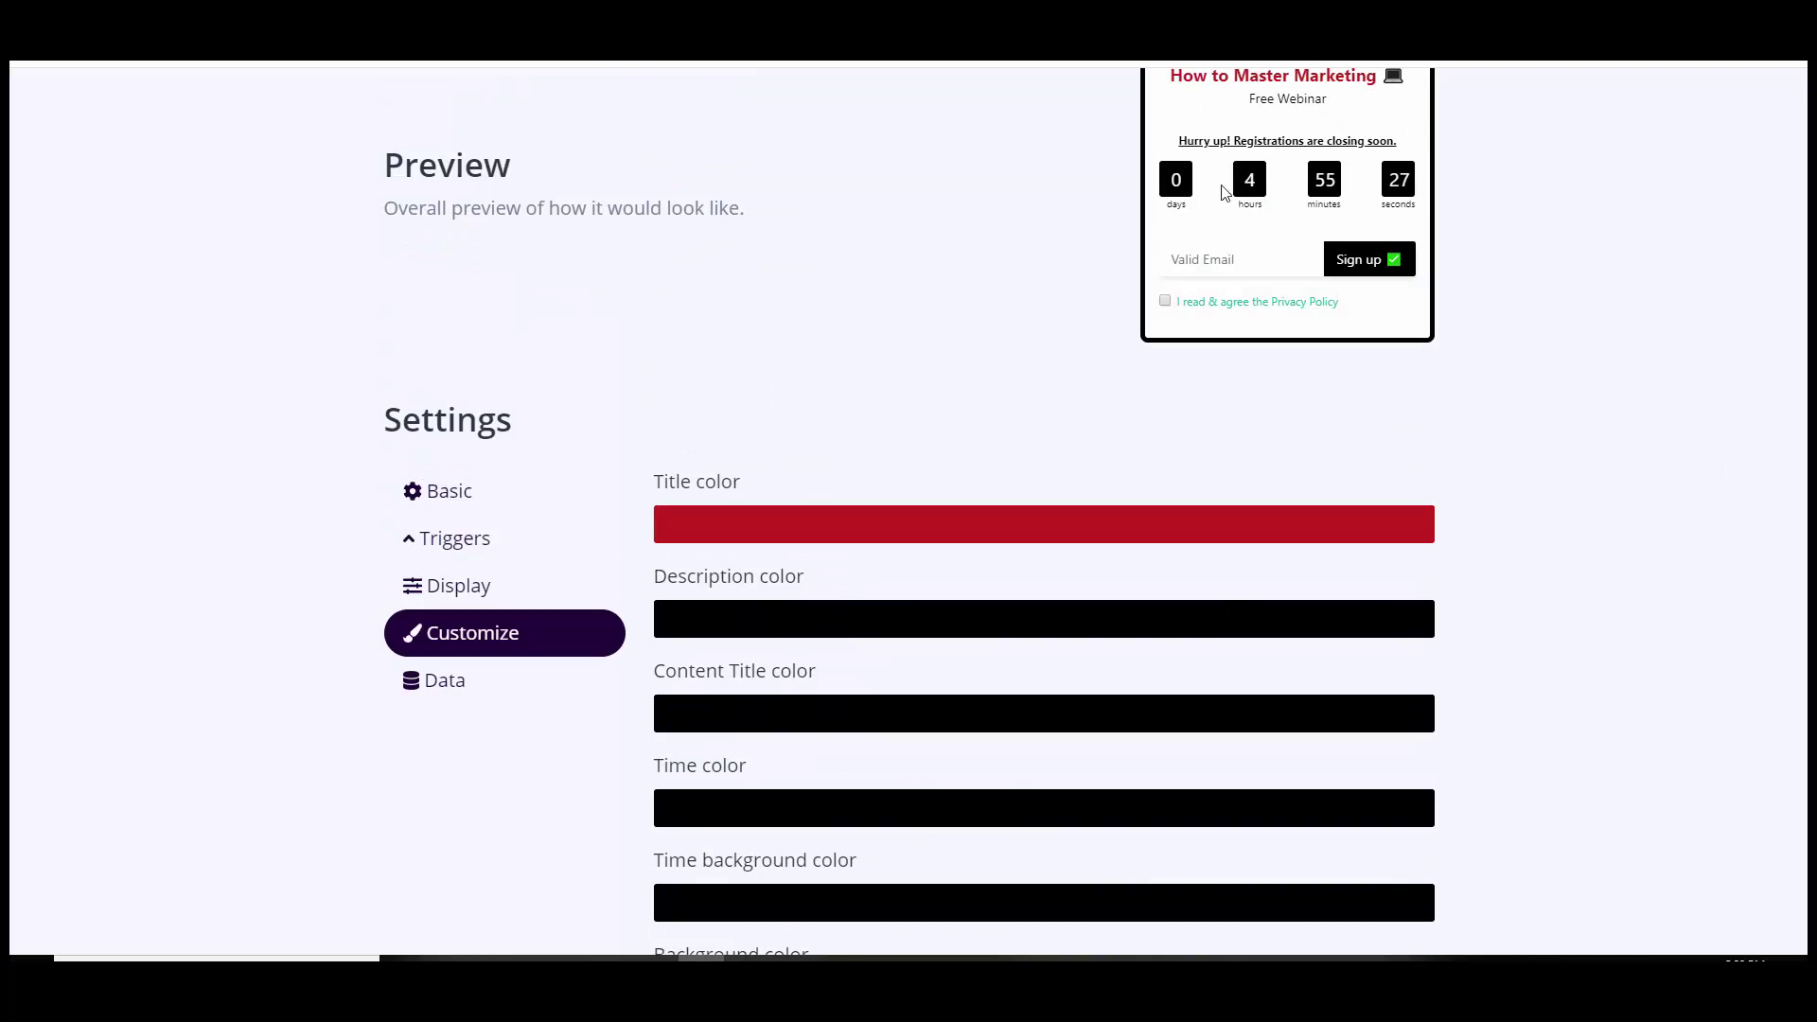
scroll(1160, 348, down, 4)
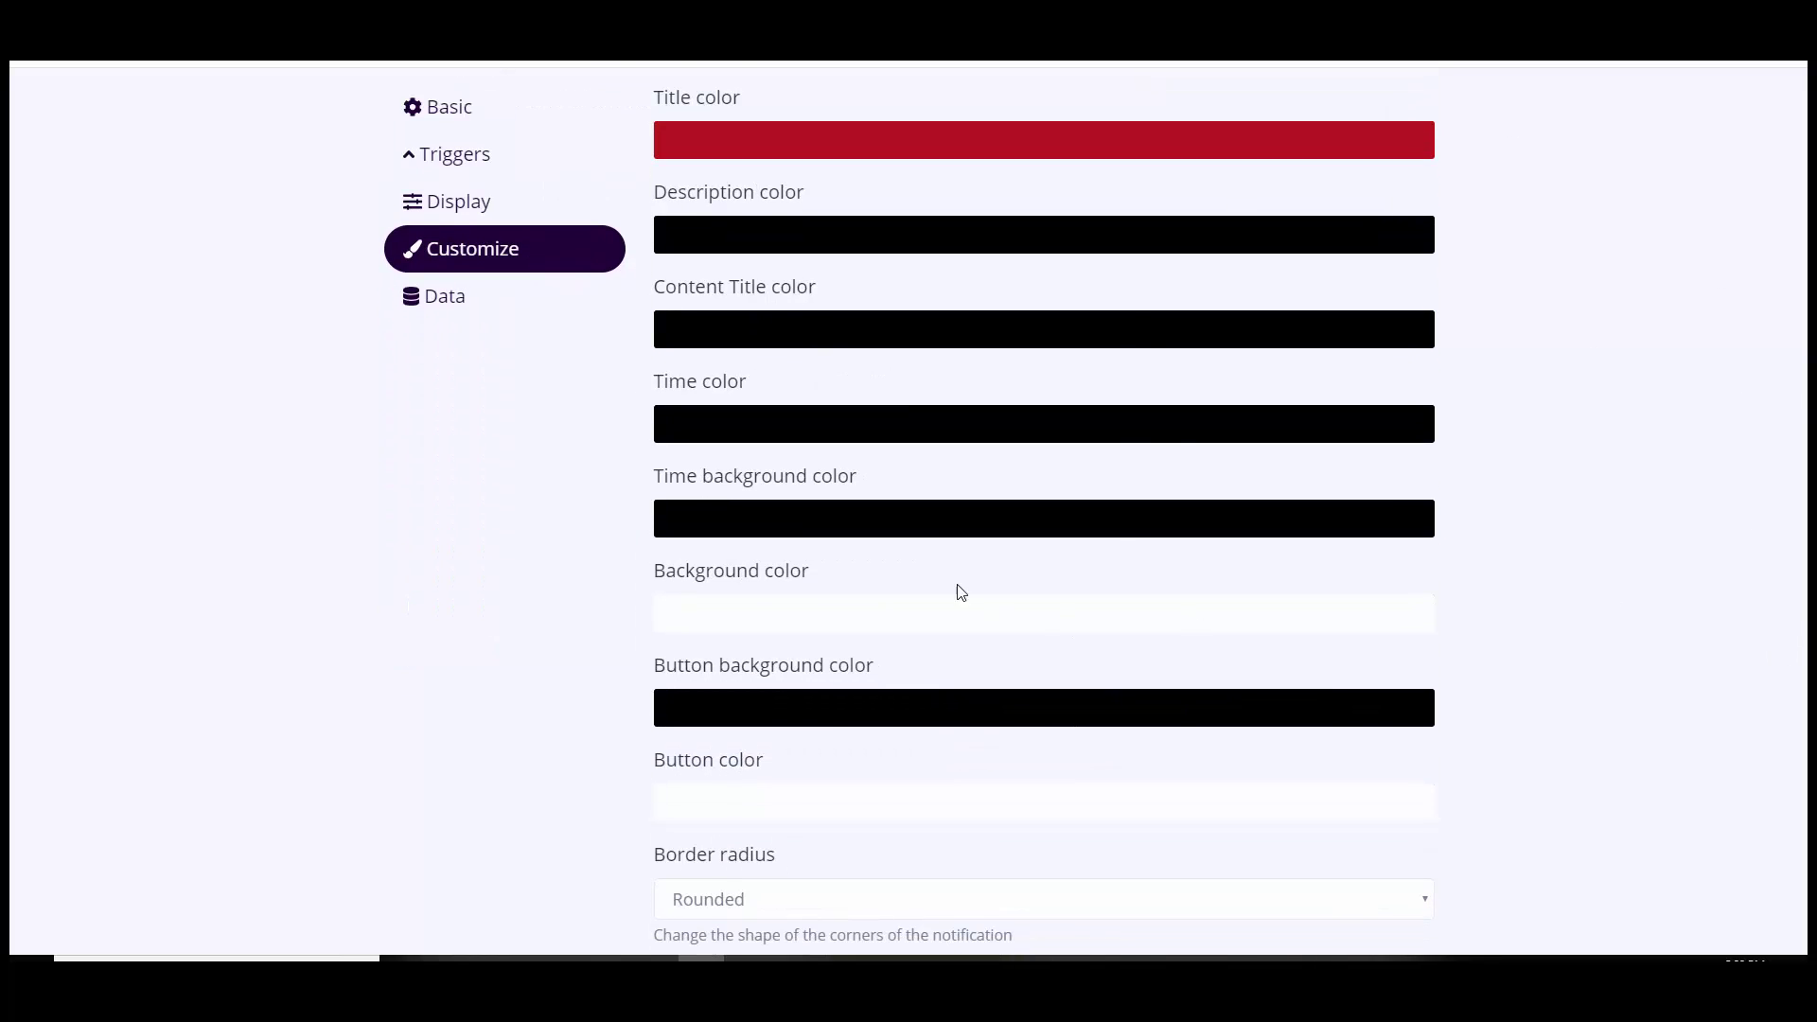
click(701, 622)
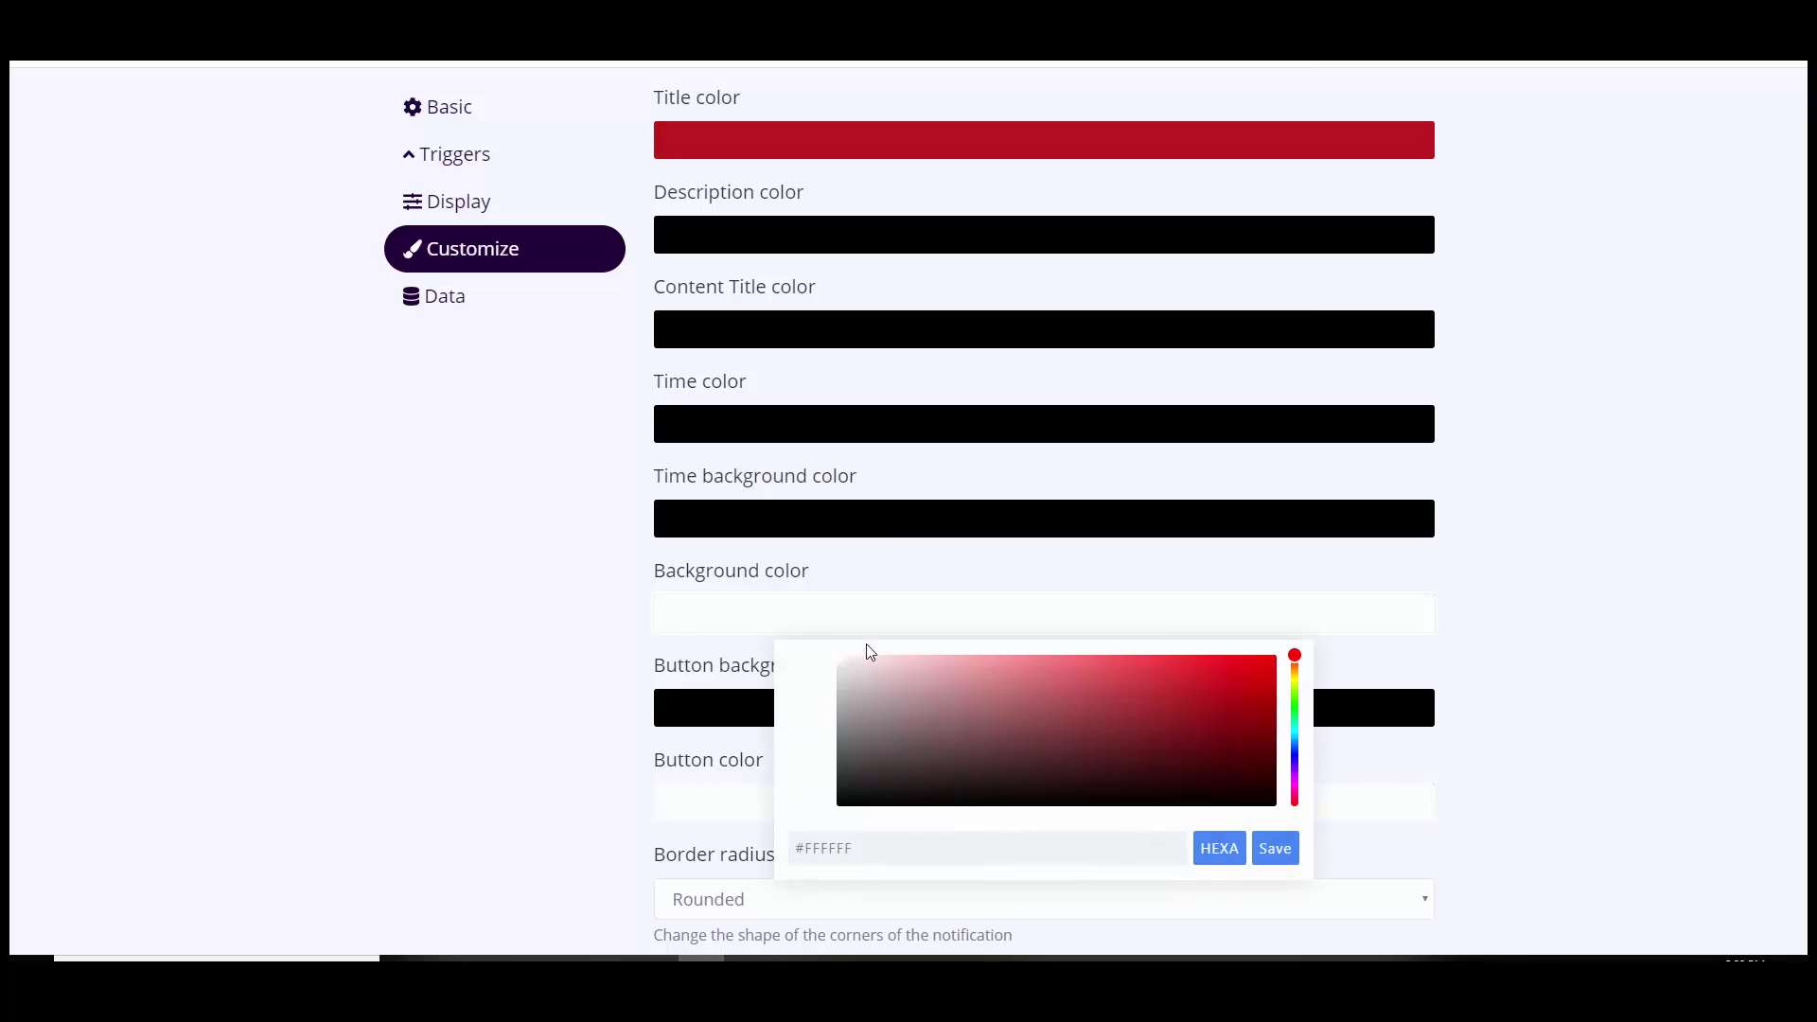
drag(1297, 660, 1246, 765)
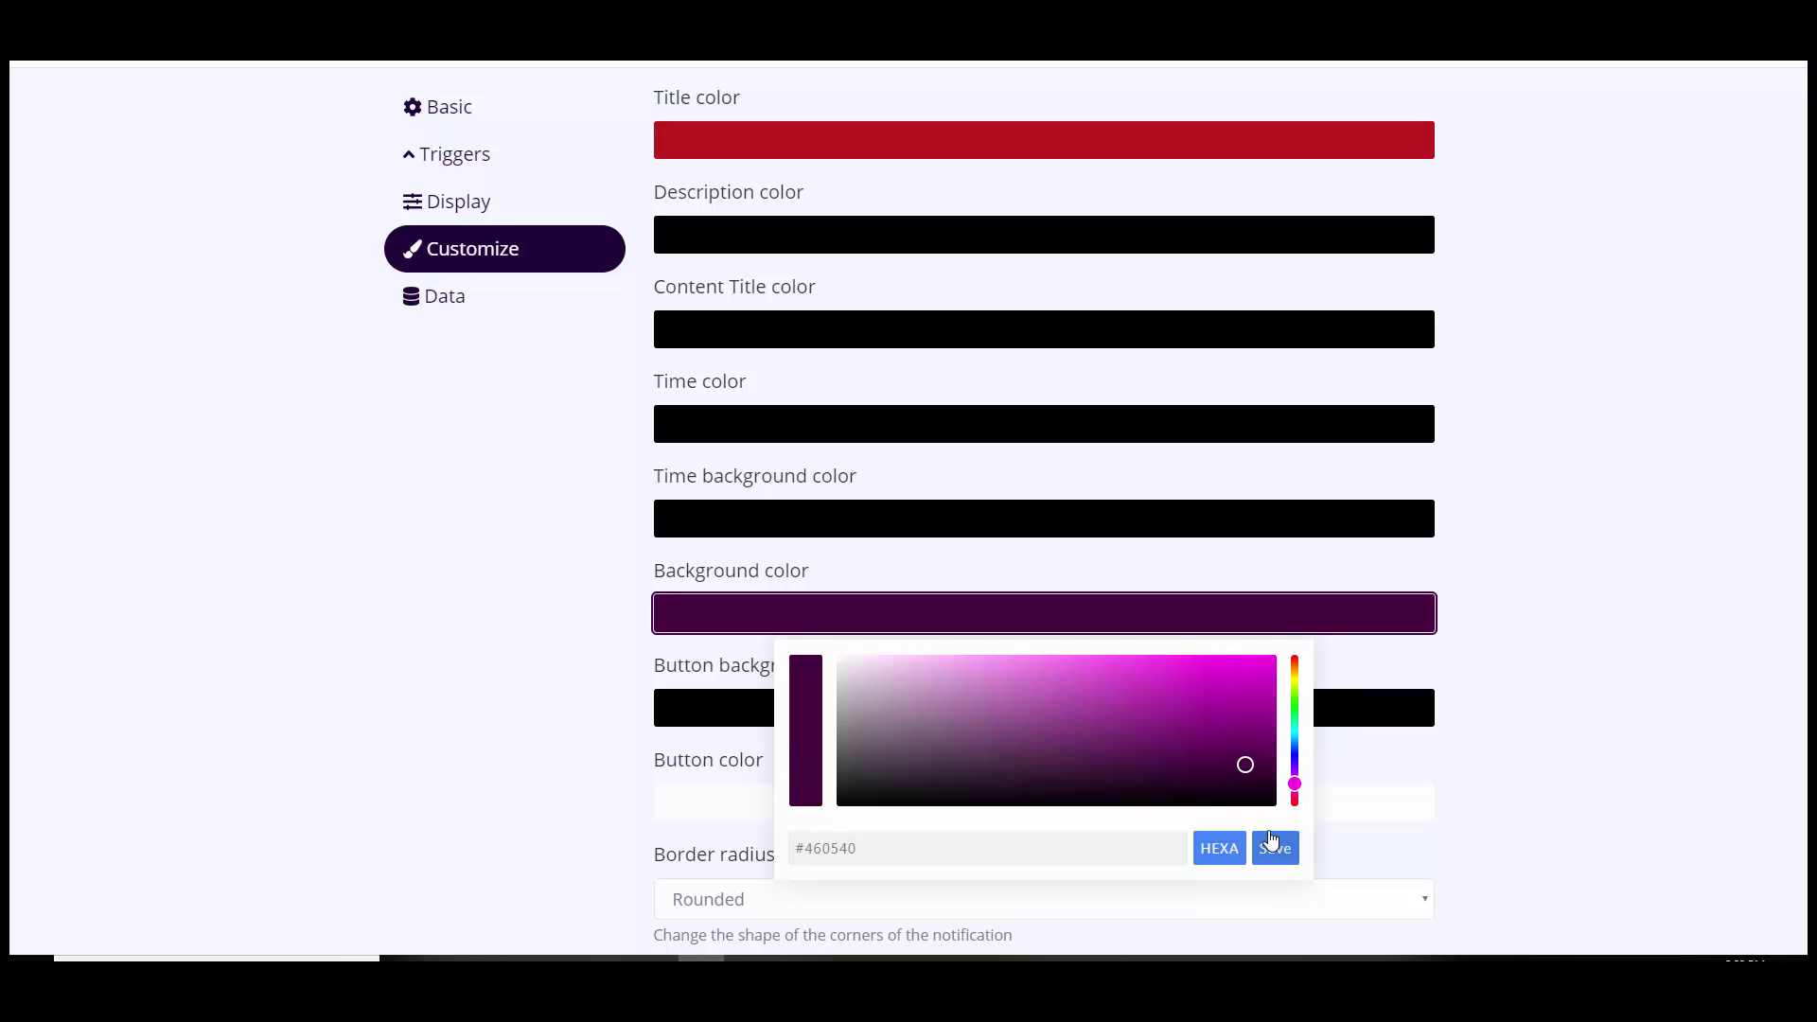
click(1188, 722)
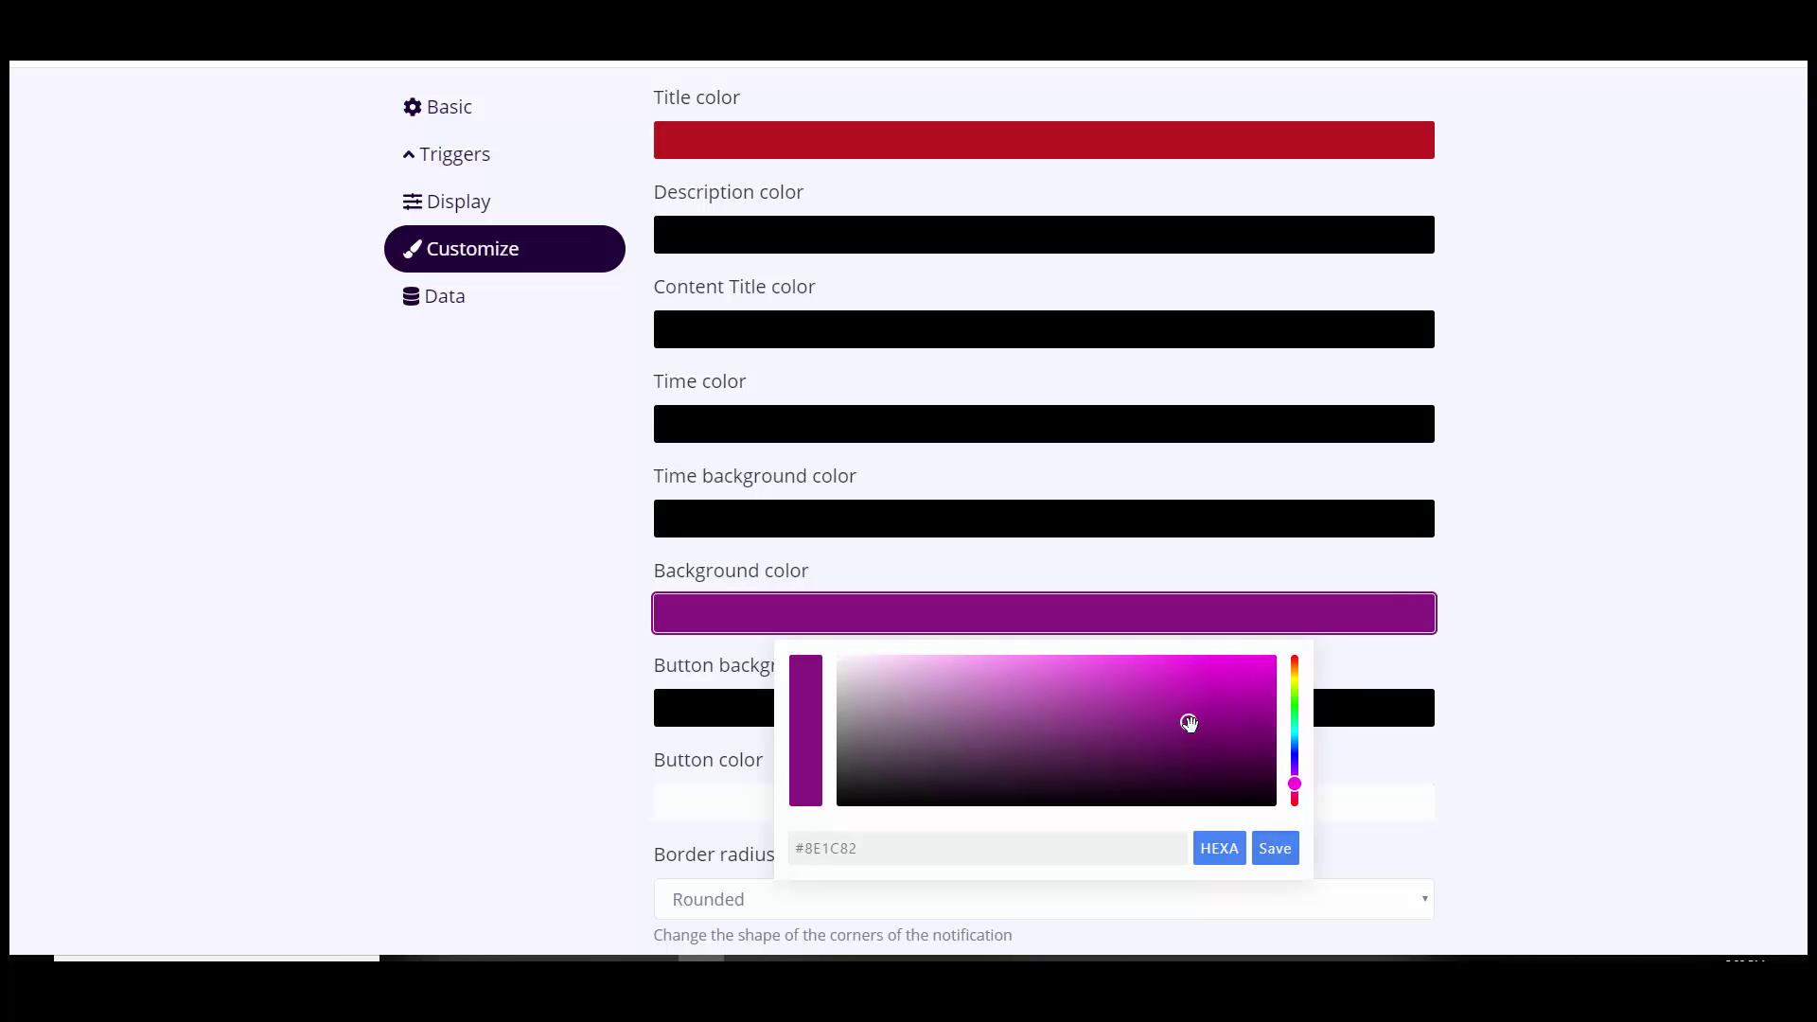
click(1278, 850)
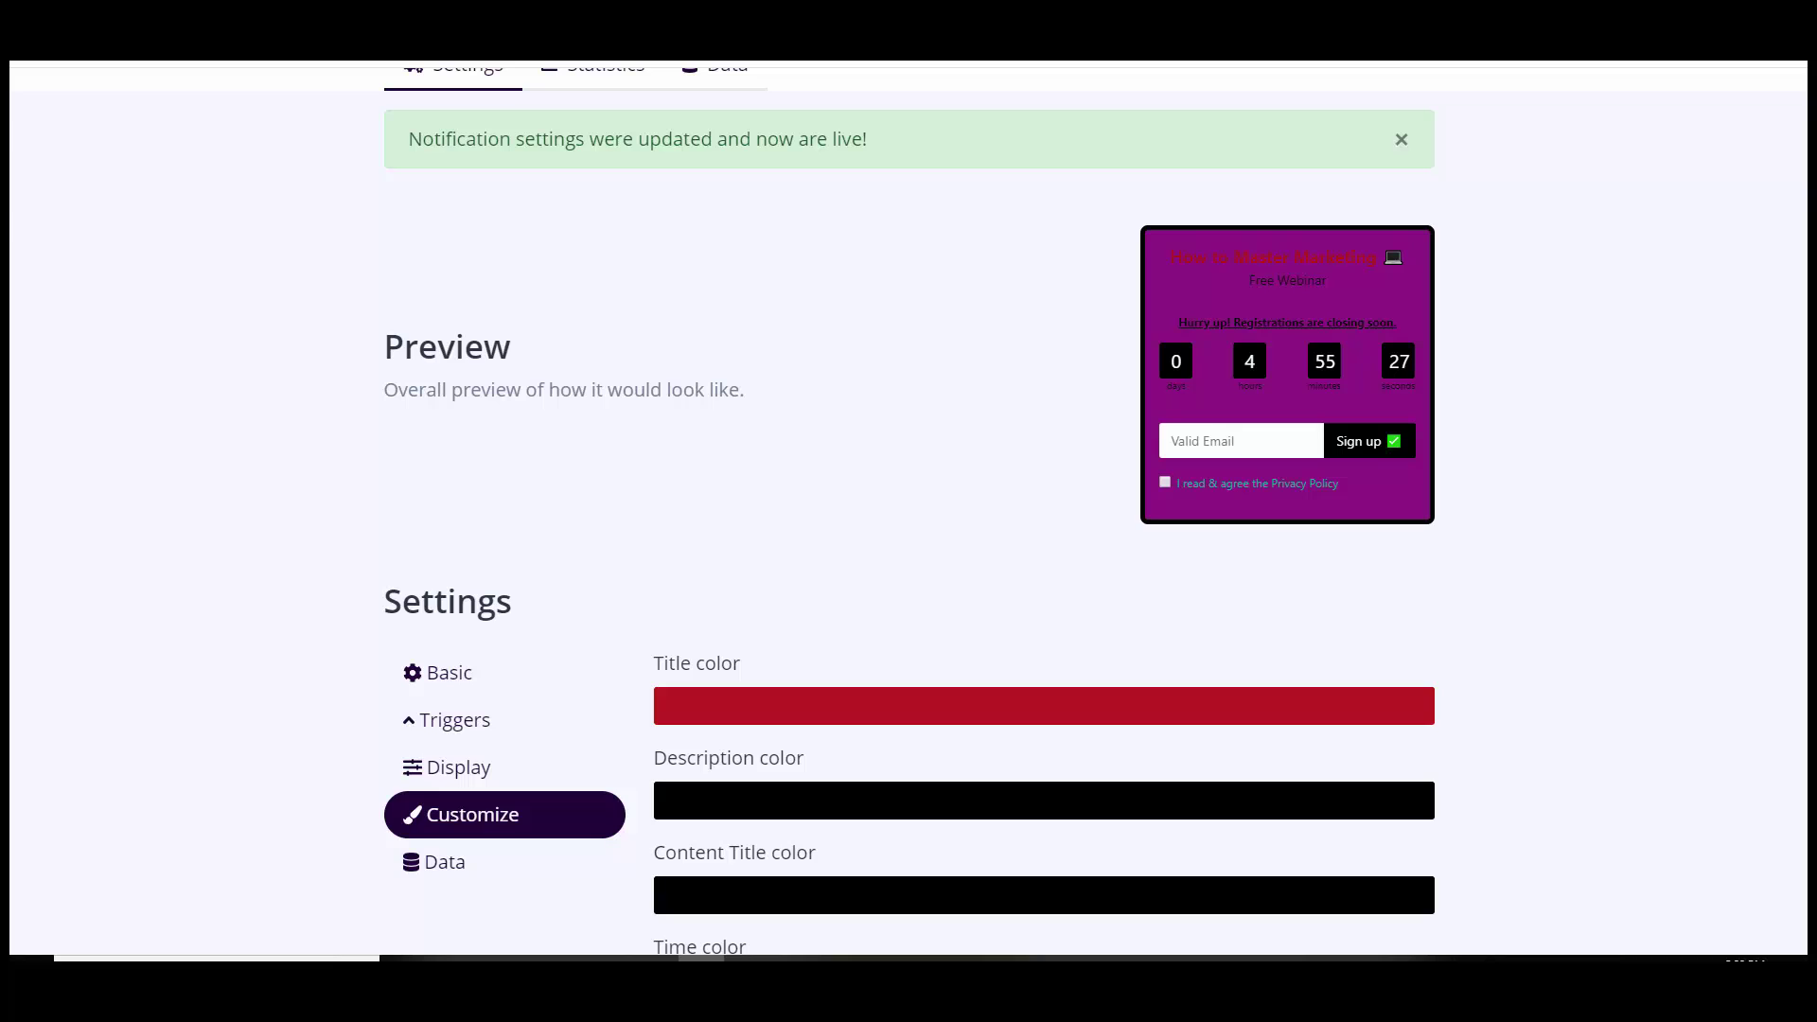
scroll(515, 588, down, 7)
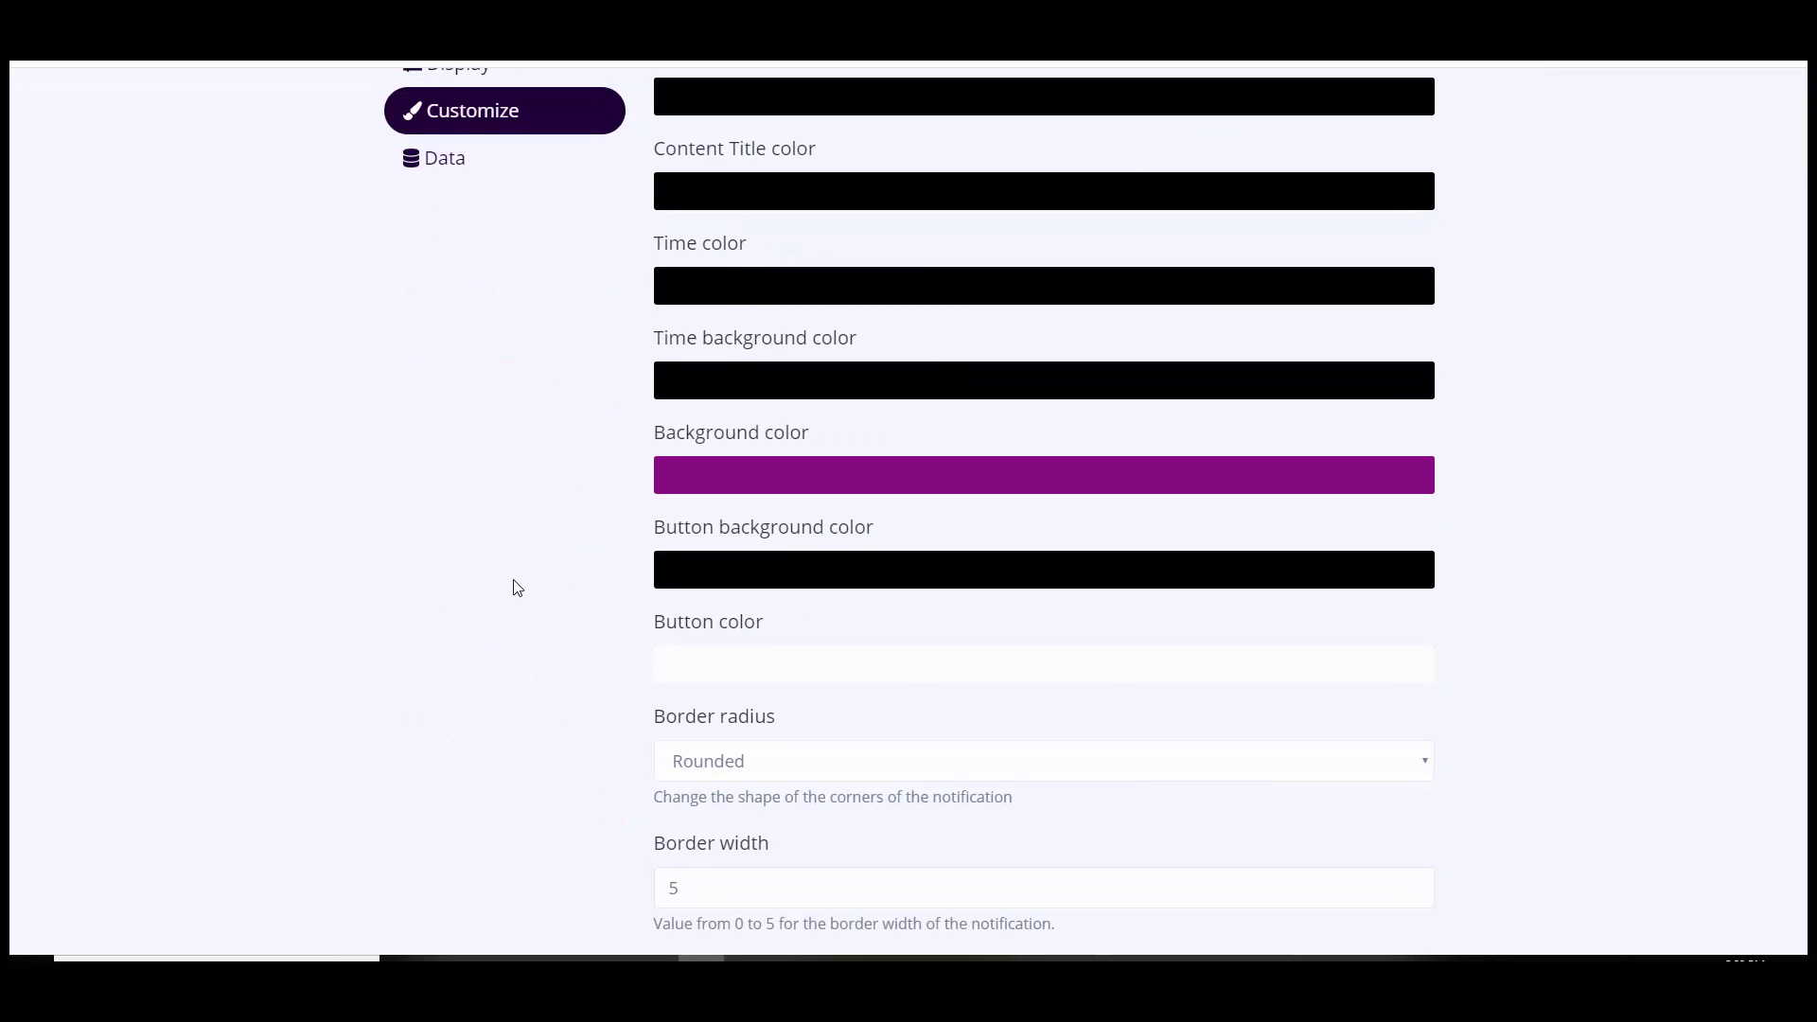
scroll(908, 511, up, 9)
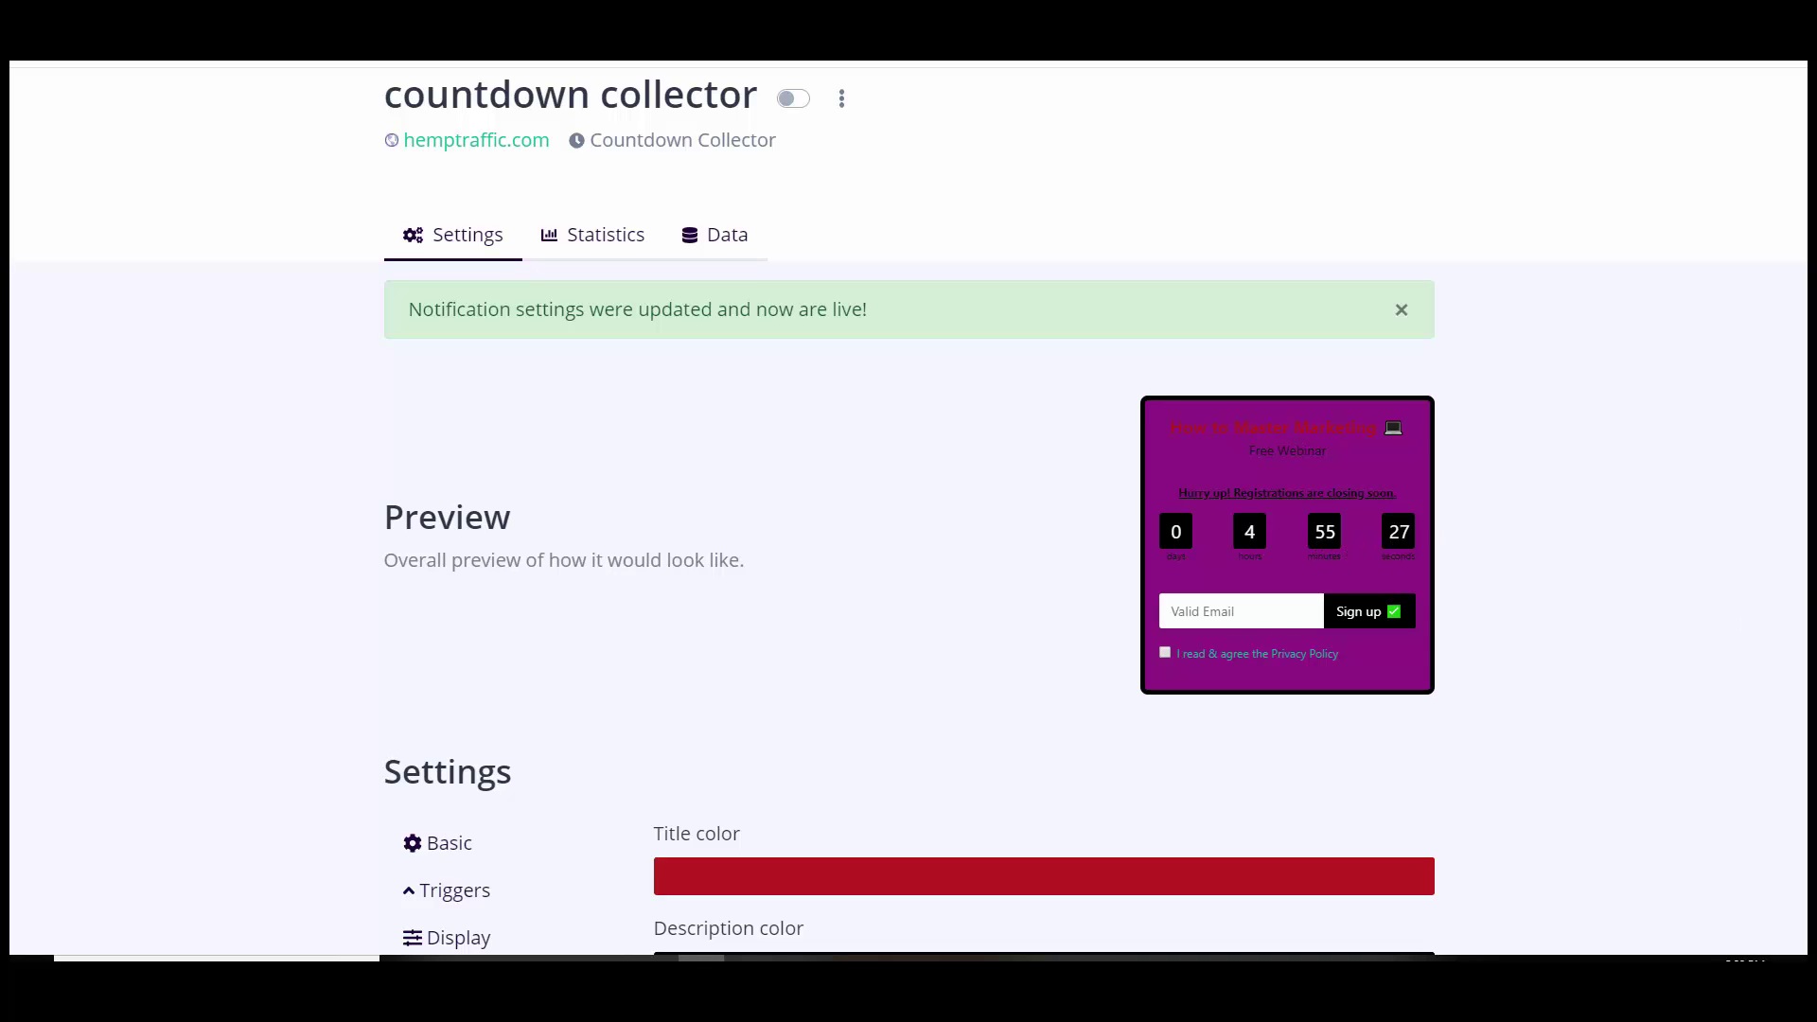
Step: Set the sign-up button's text color to blue (#0C88C7), save it, and check the preview
scroll(736, 410, down, 12)
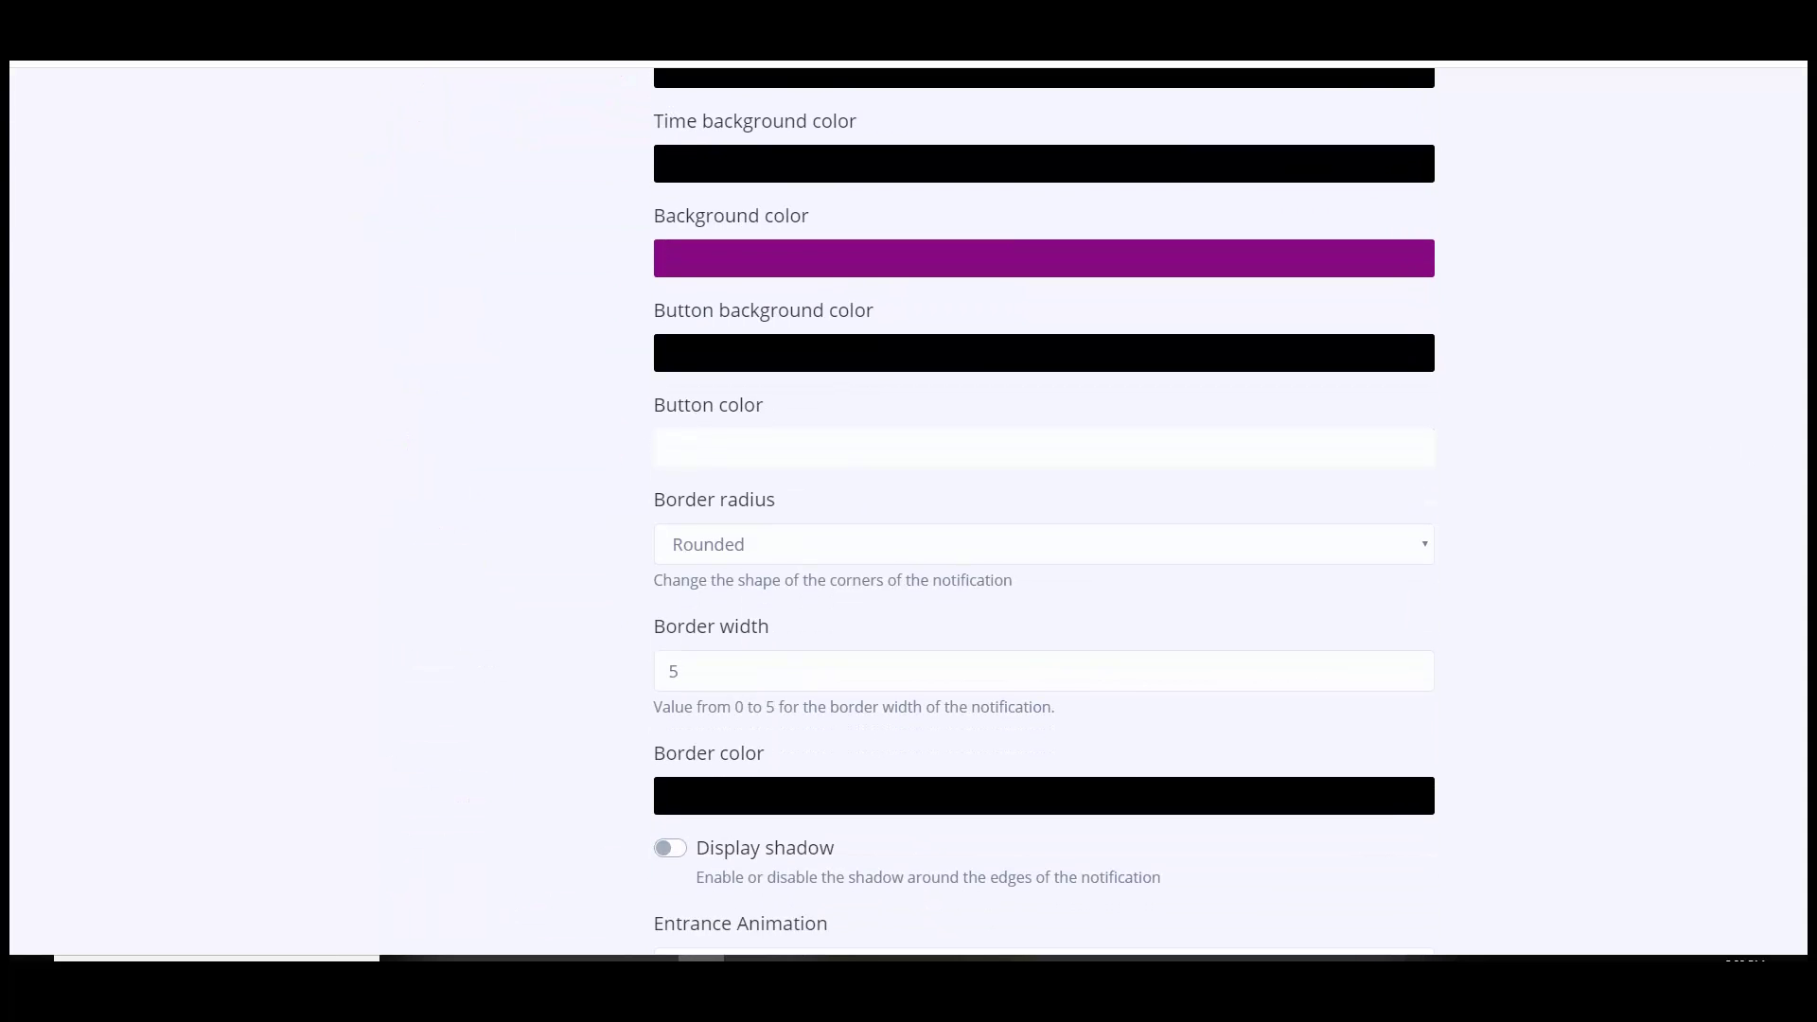
click(747, 450)
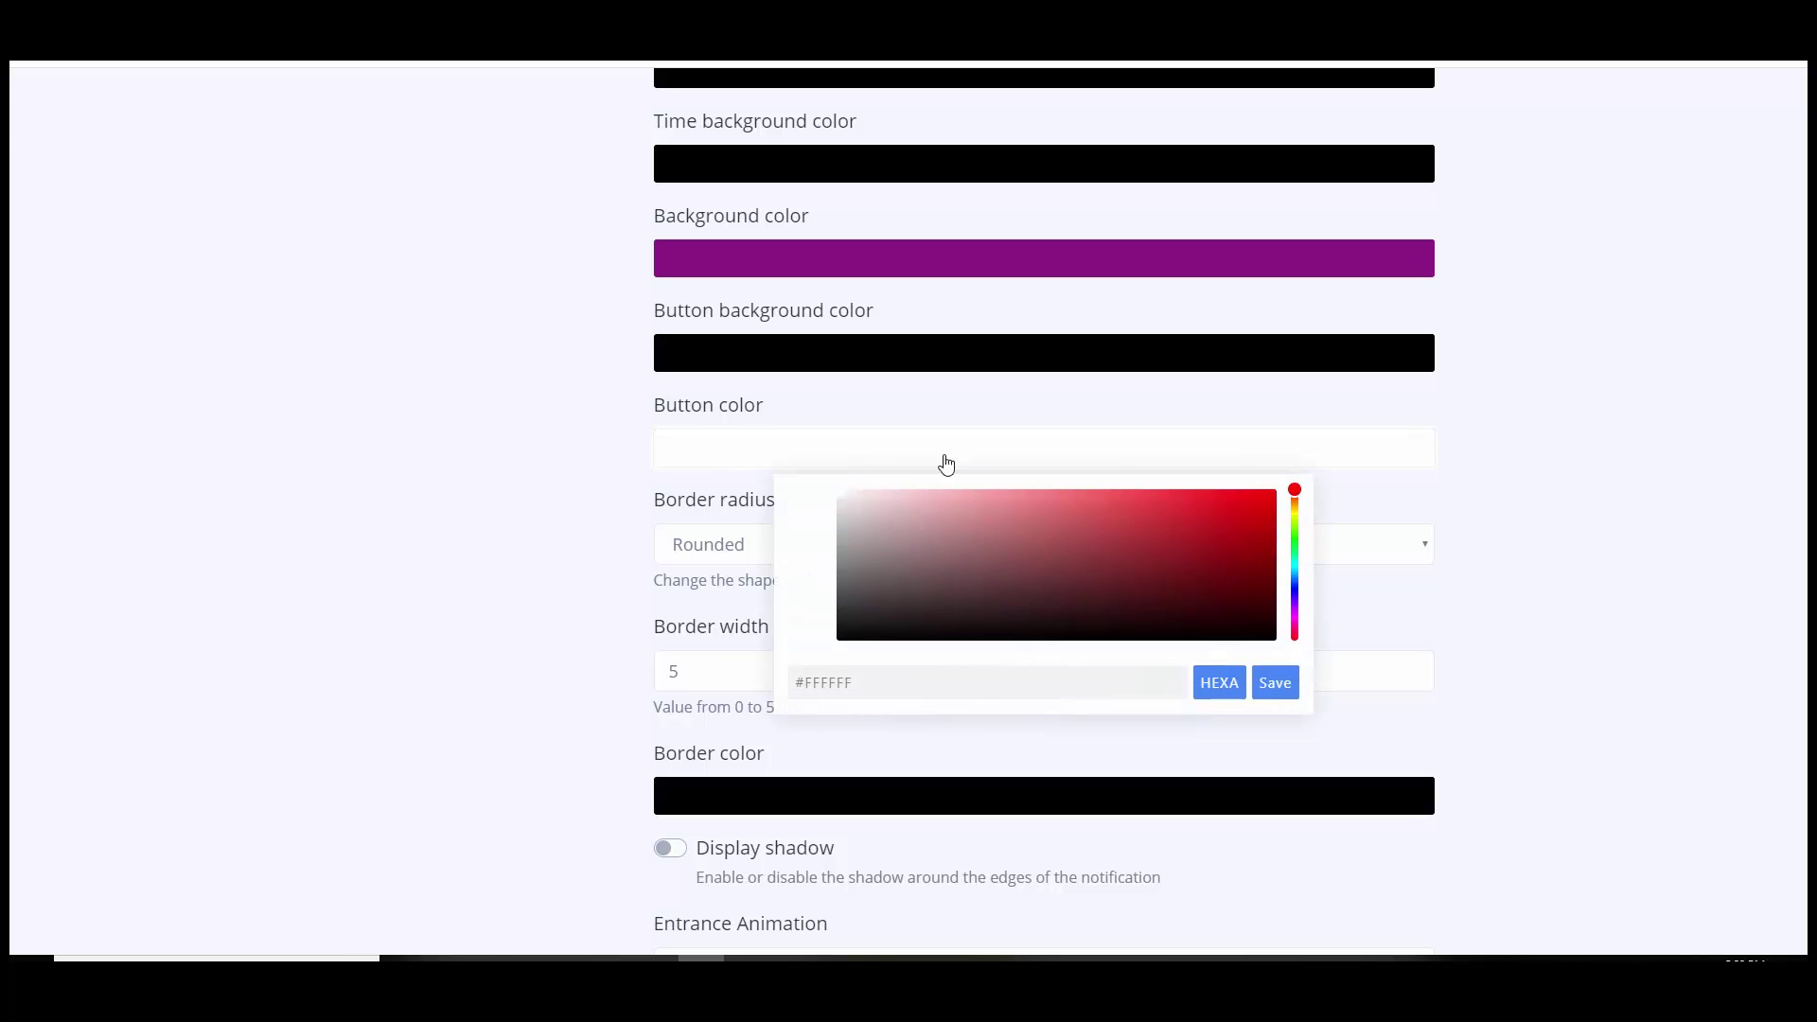
scroll(1801, 552, up, 9)
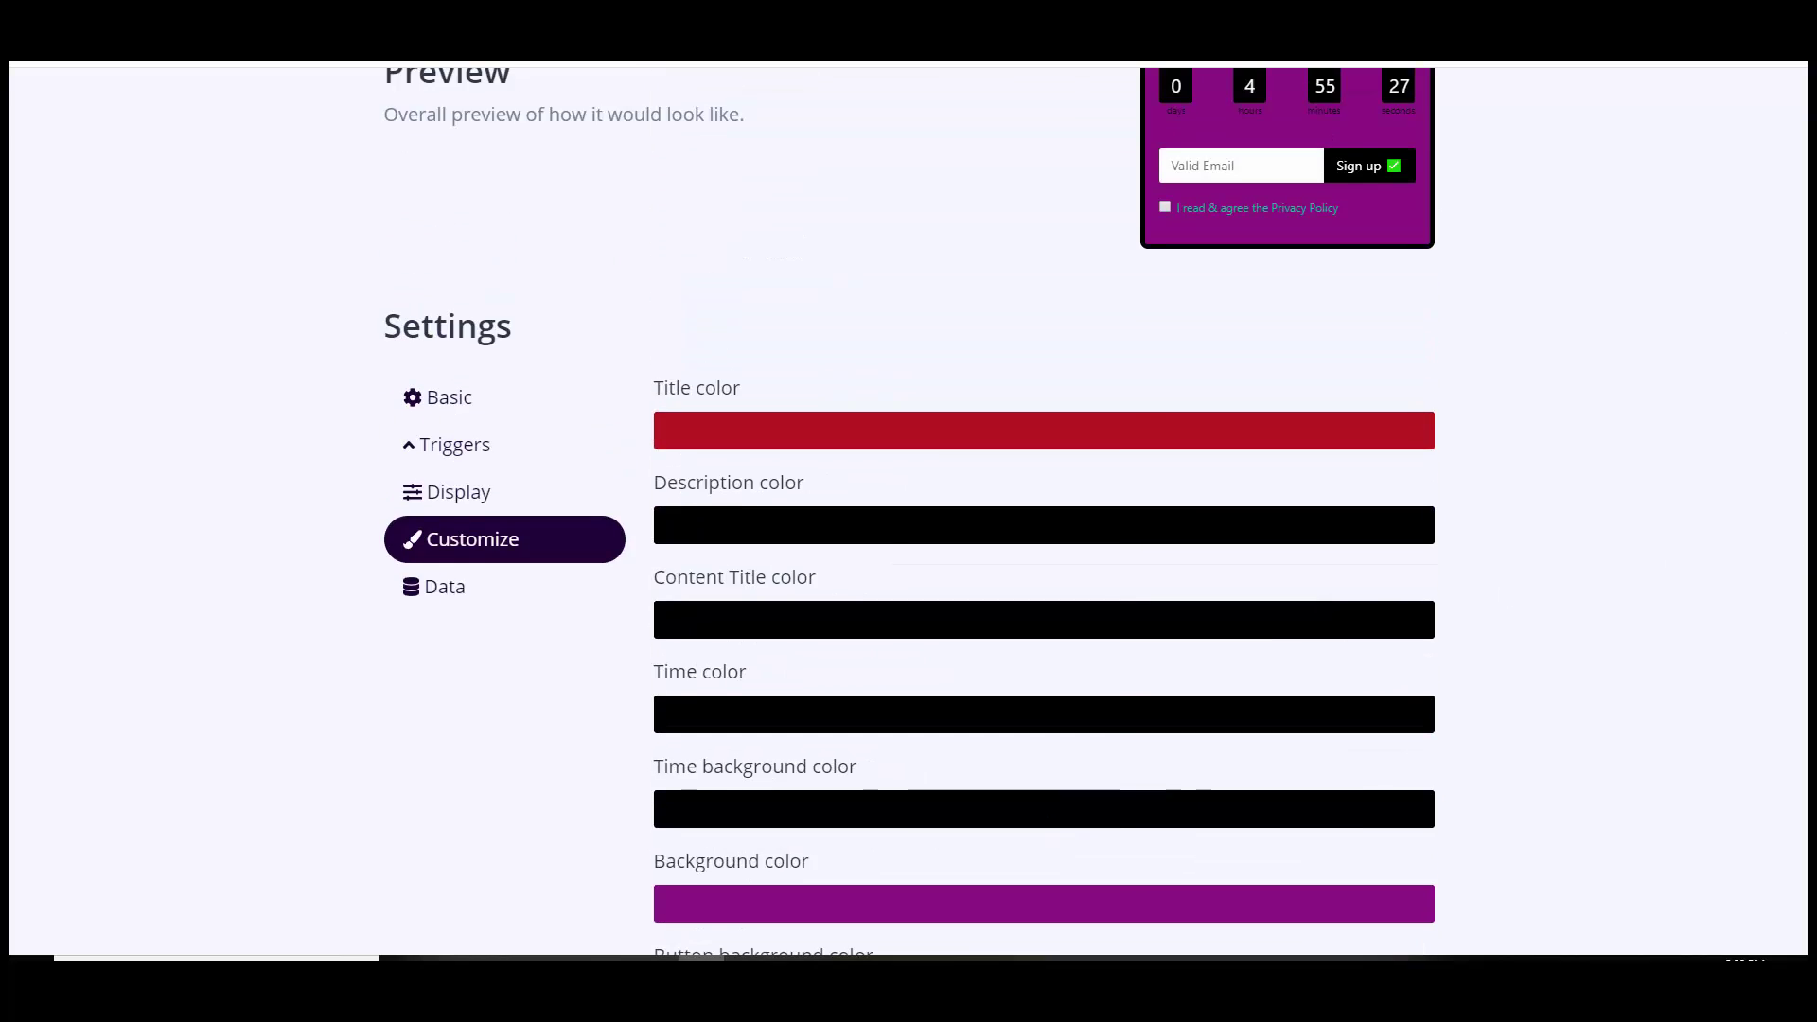
scroll(1796, 649, down, 10)
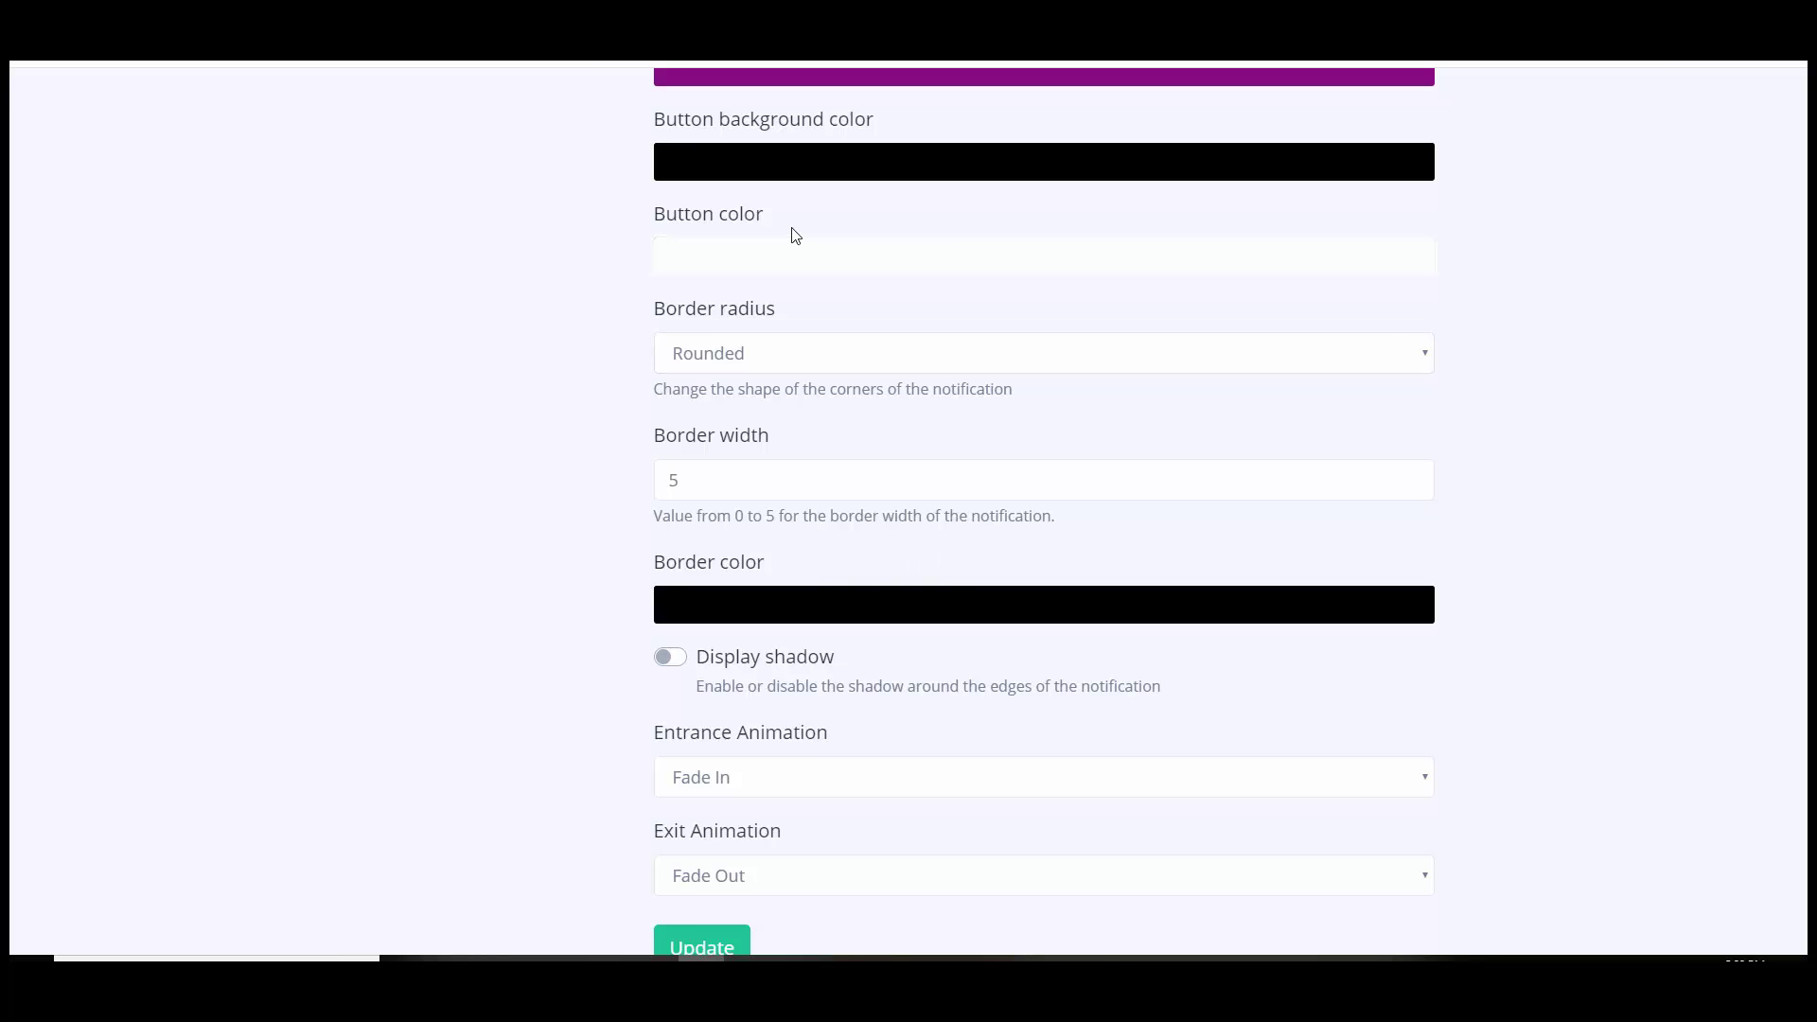
click(772, 259)
click(1193, 358)
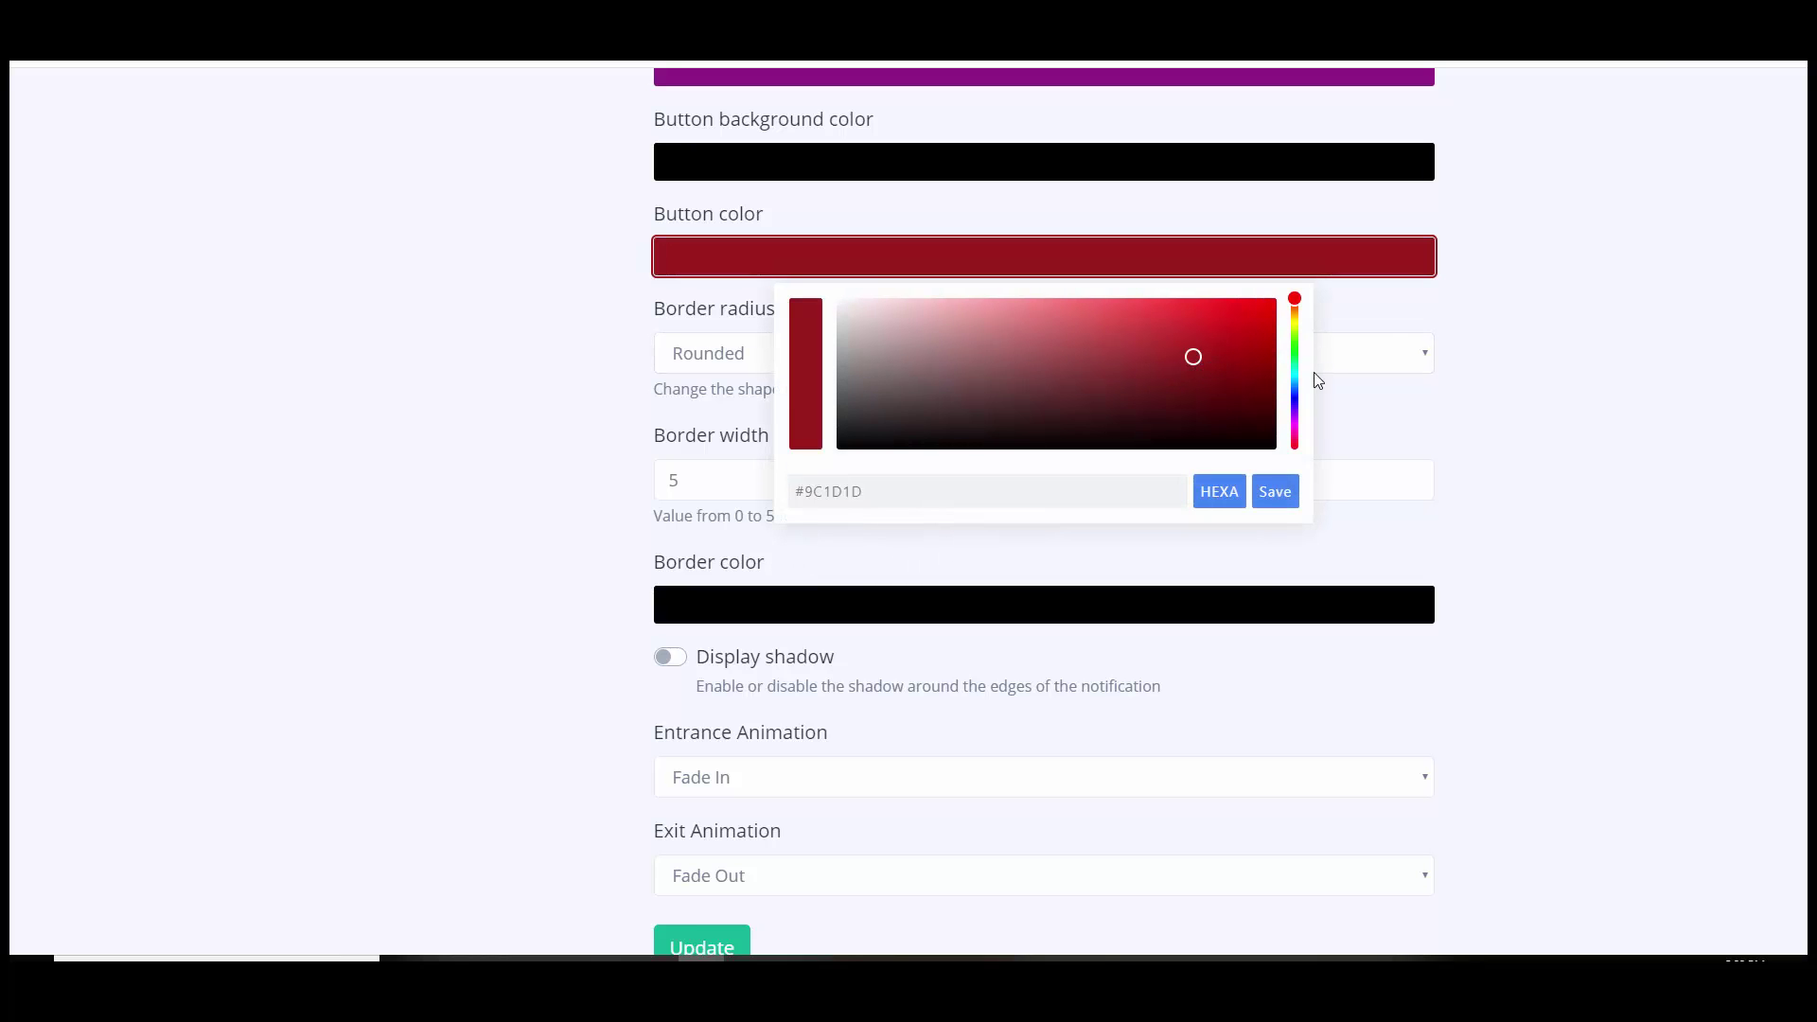
click(1249, 330)
click(1294, 381)
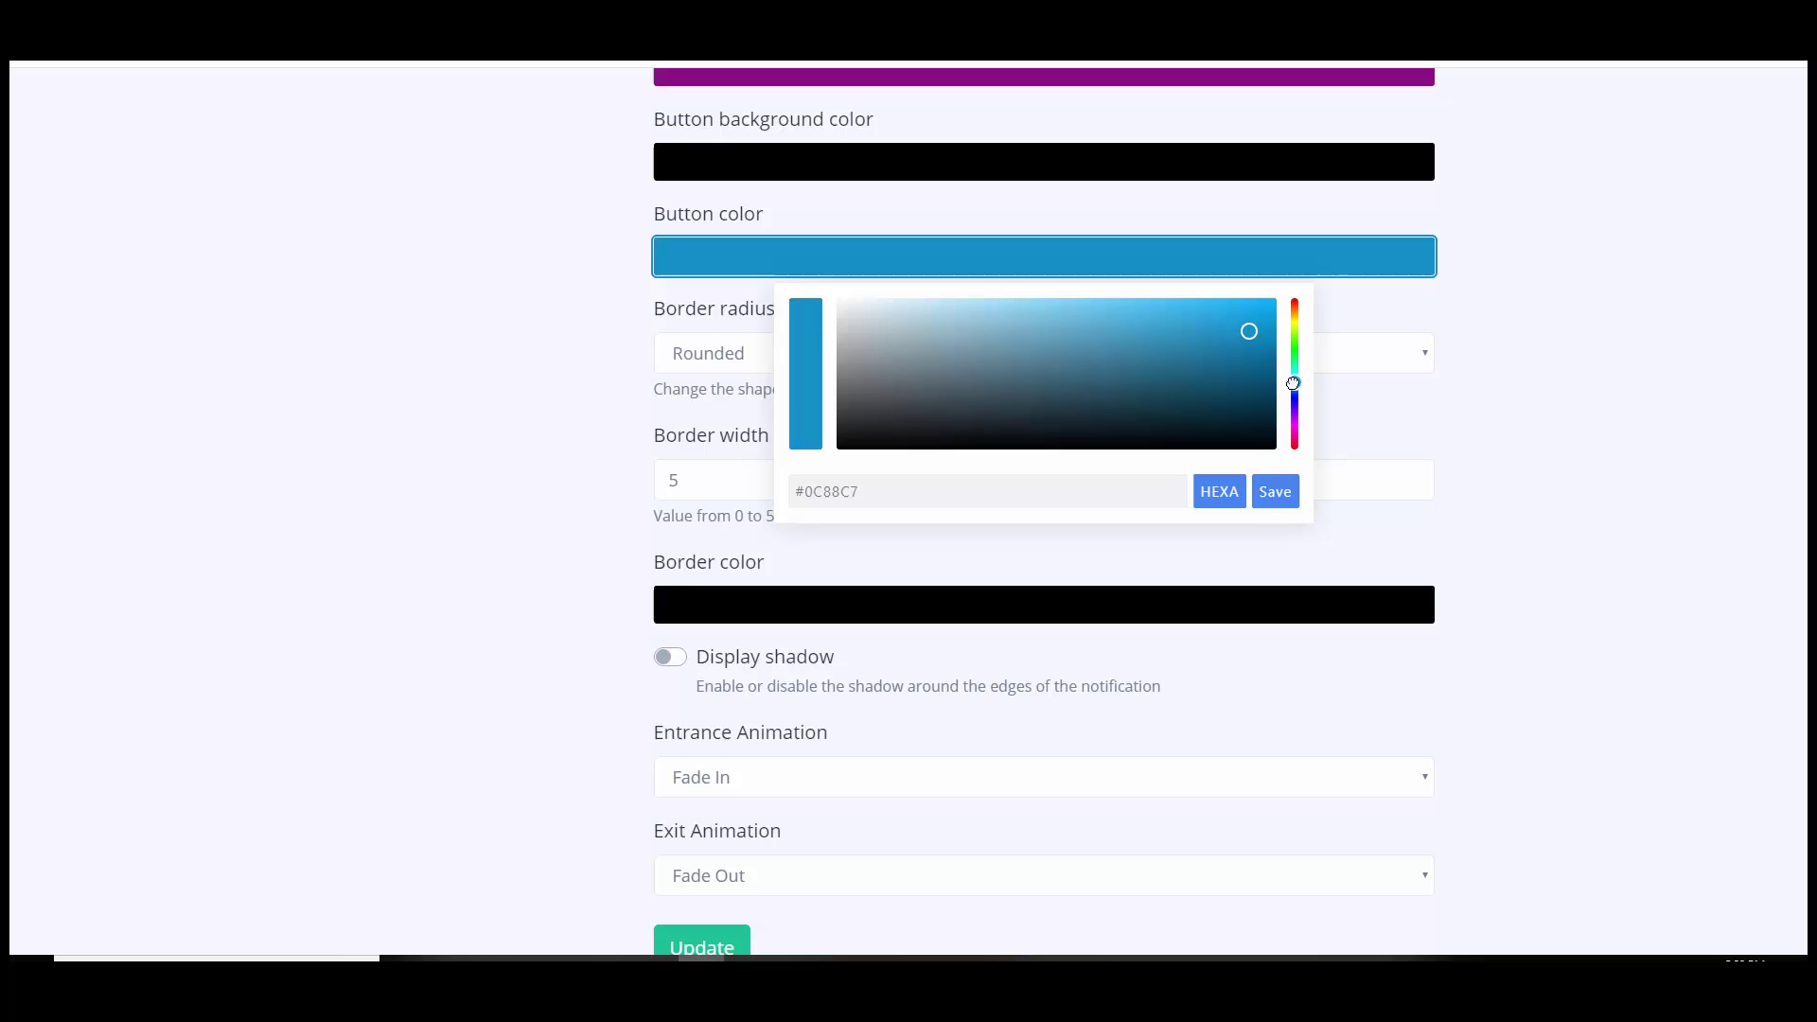
click(1273, 494)
scroll(1392, 503, up, 10)
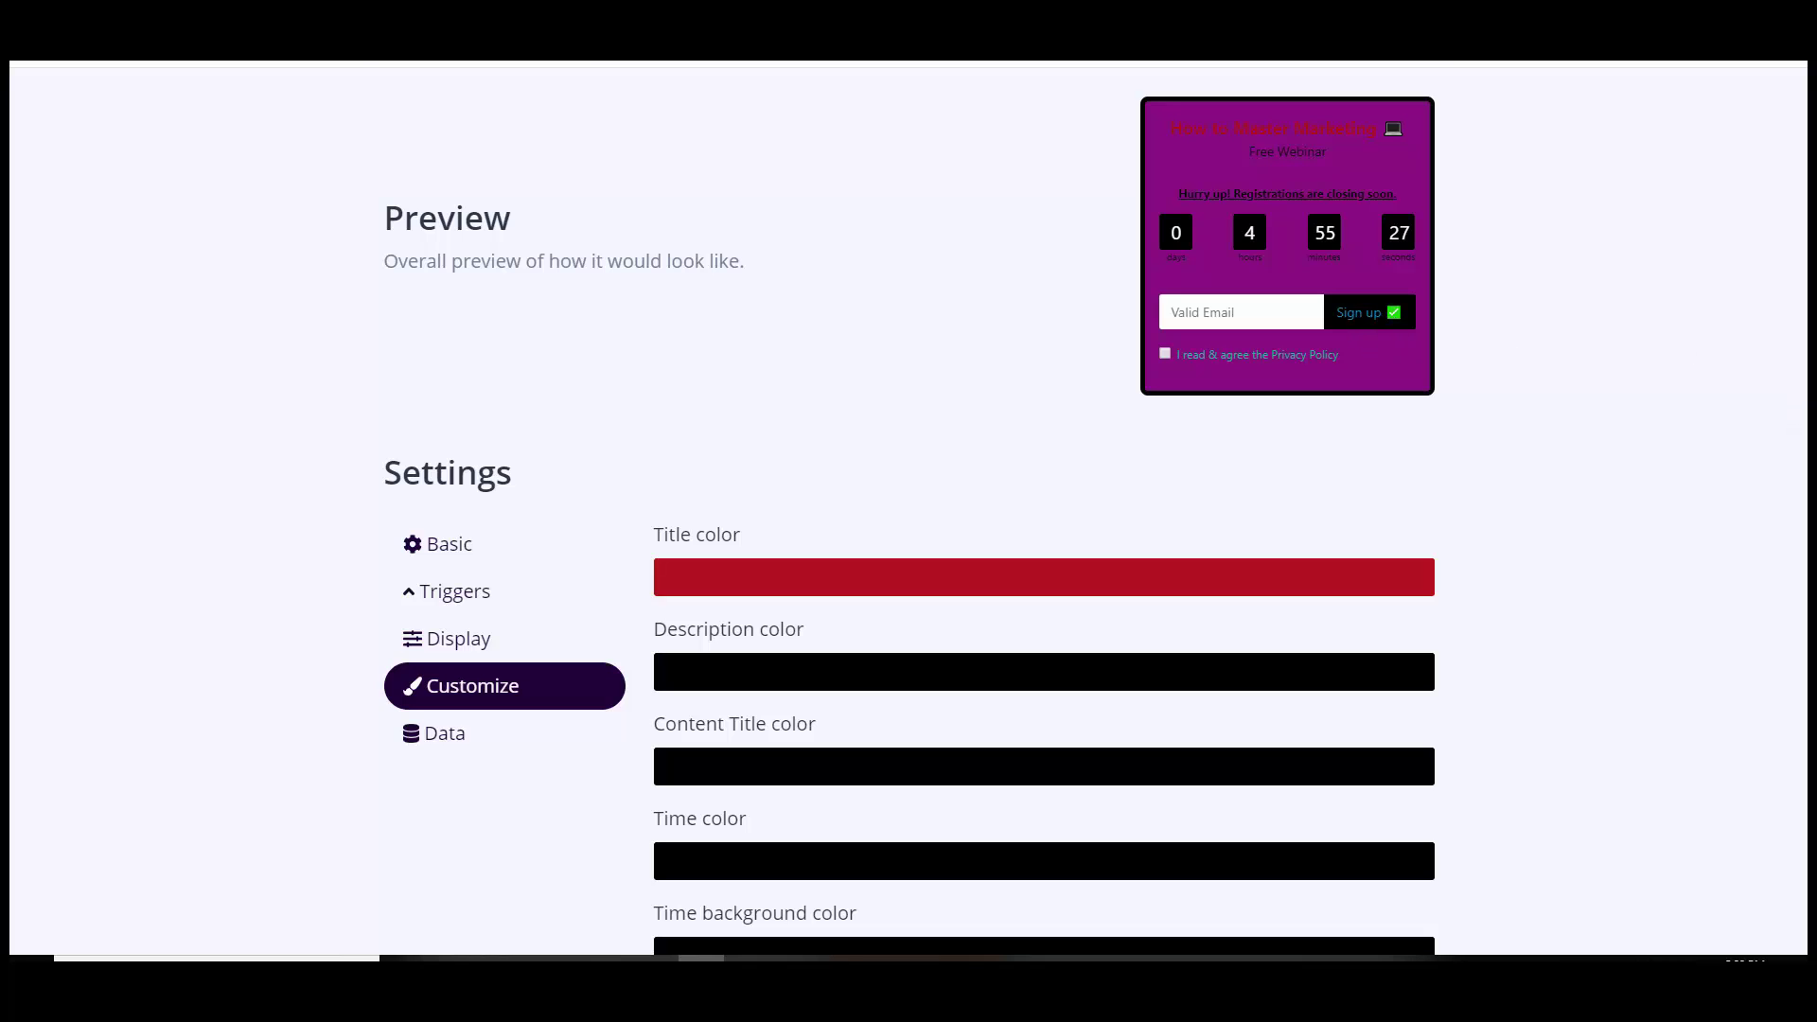
Step: Change the notification's border radius to Straight and check its corners in the preview
scroll(1041, 512, down, 7)
scroll(1041, 511, up, 1)
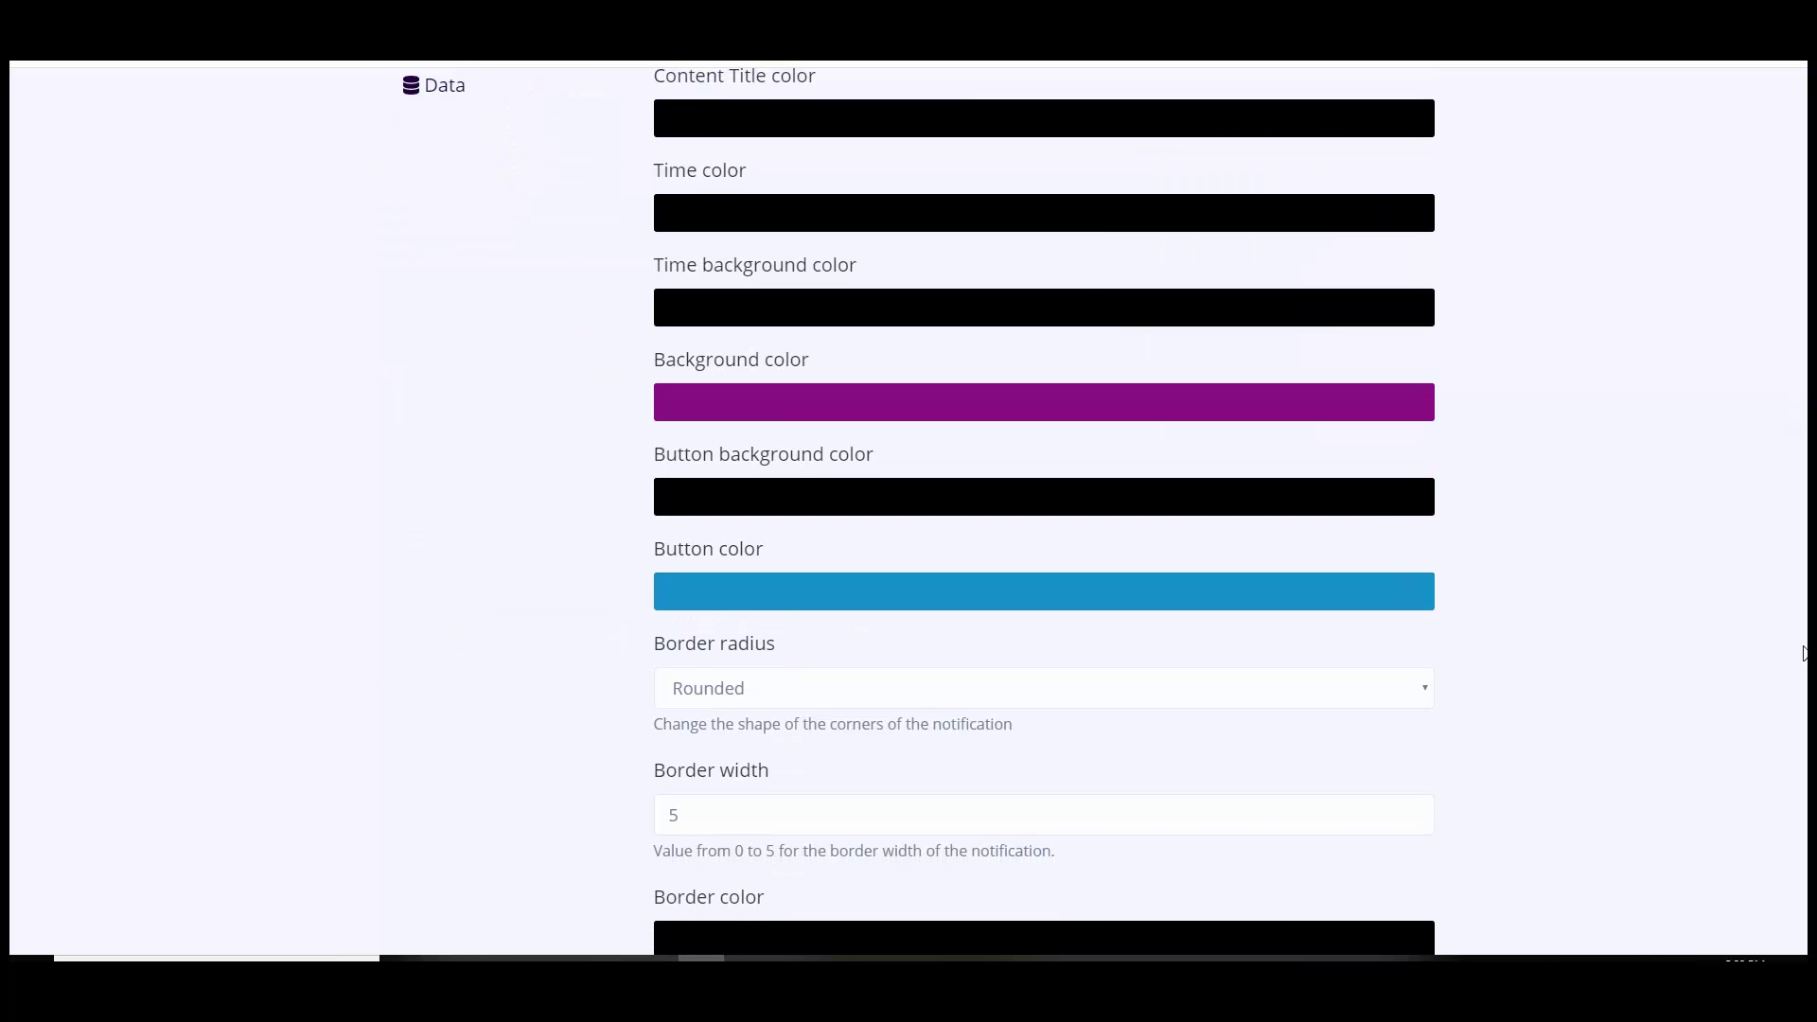
scroll(1795, 547, up, 8)
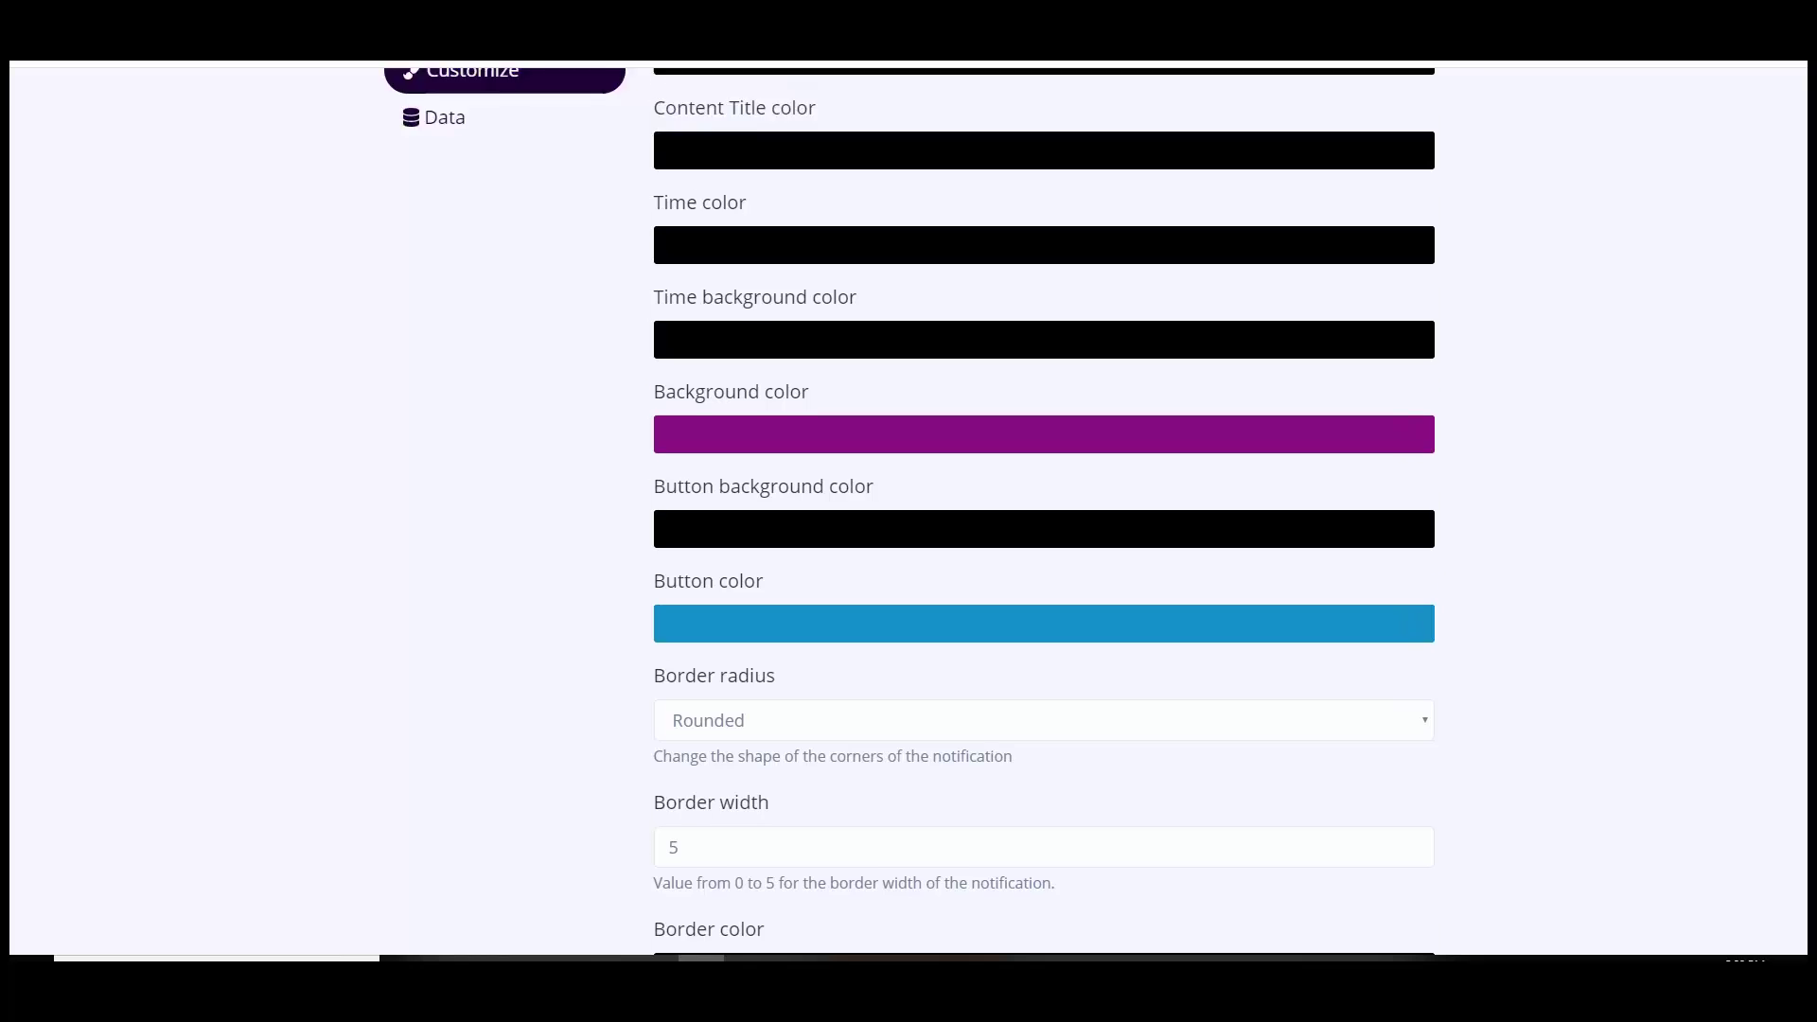
scroll(908, 512, down, 1)
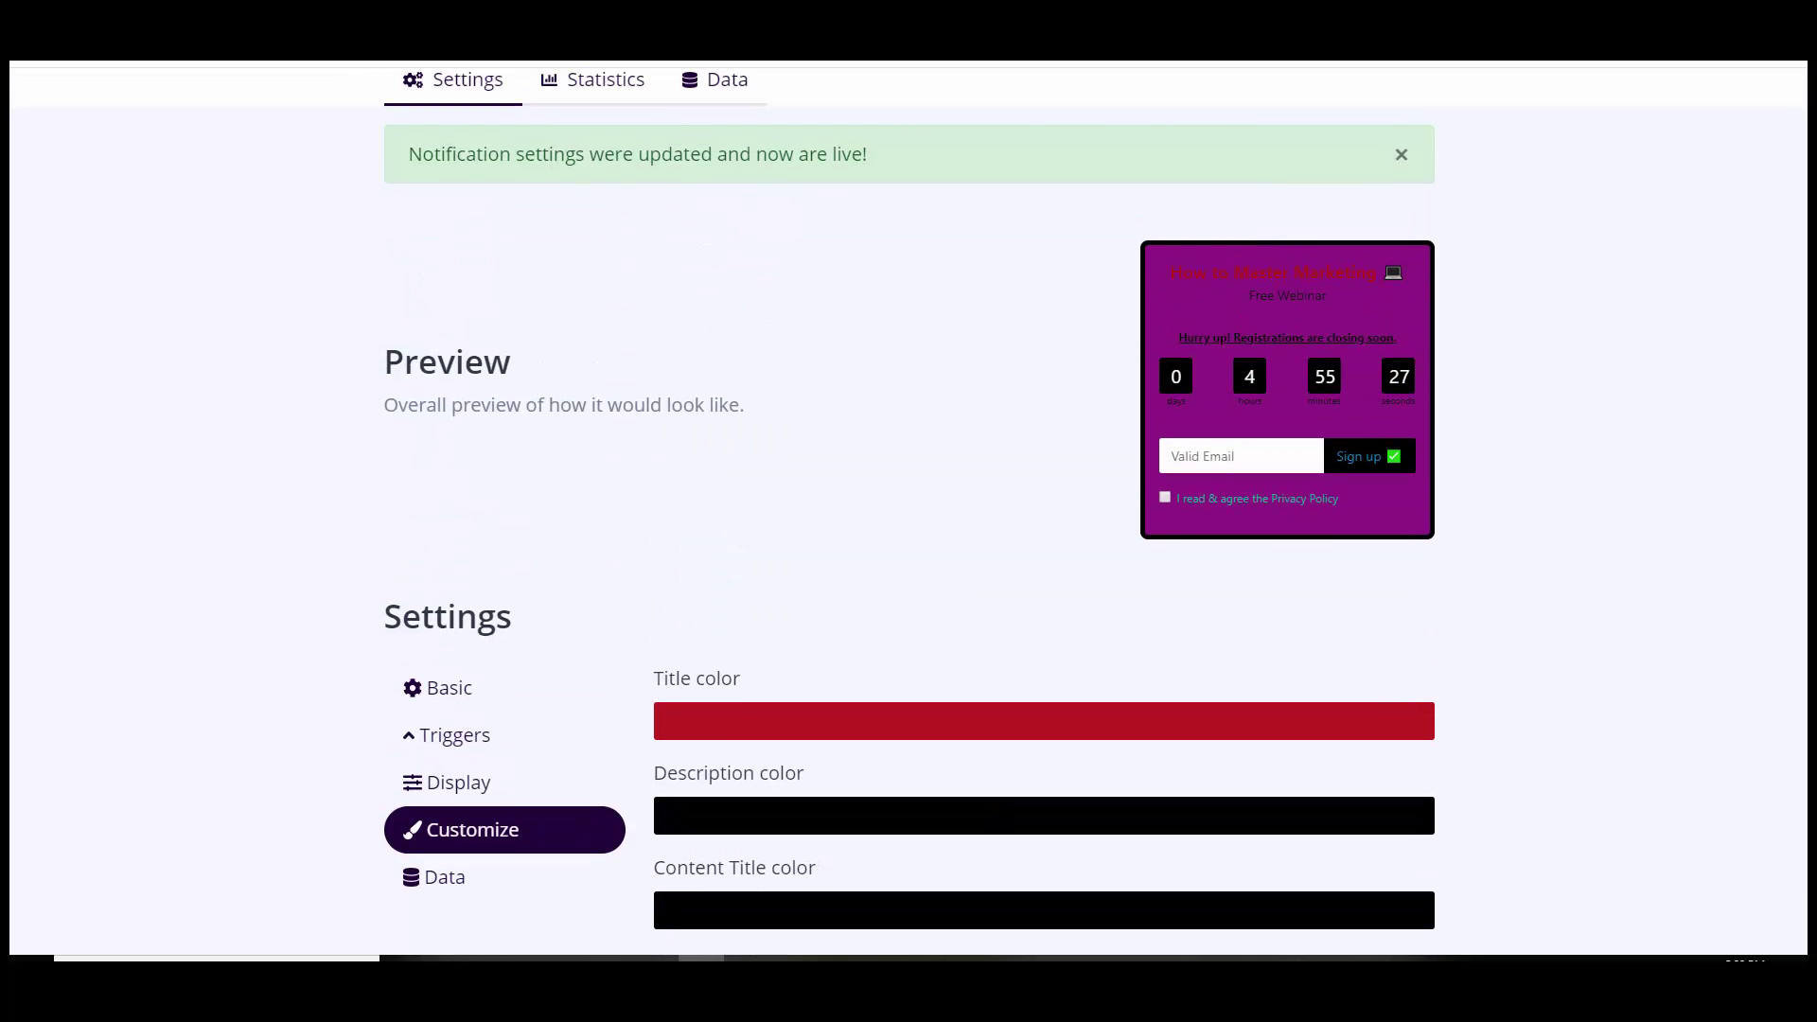
scroll(908, 512, down, 1)
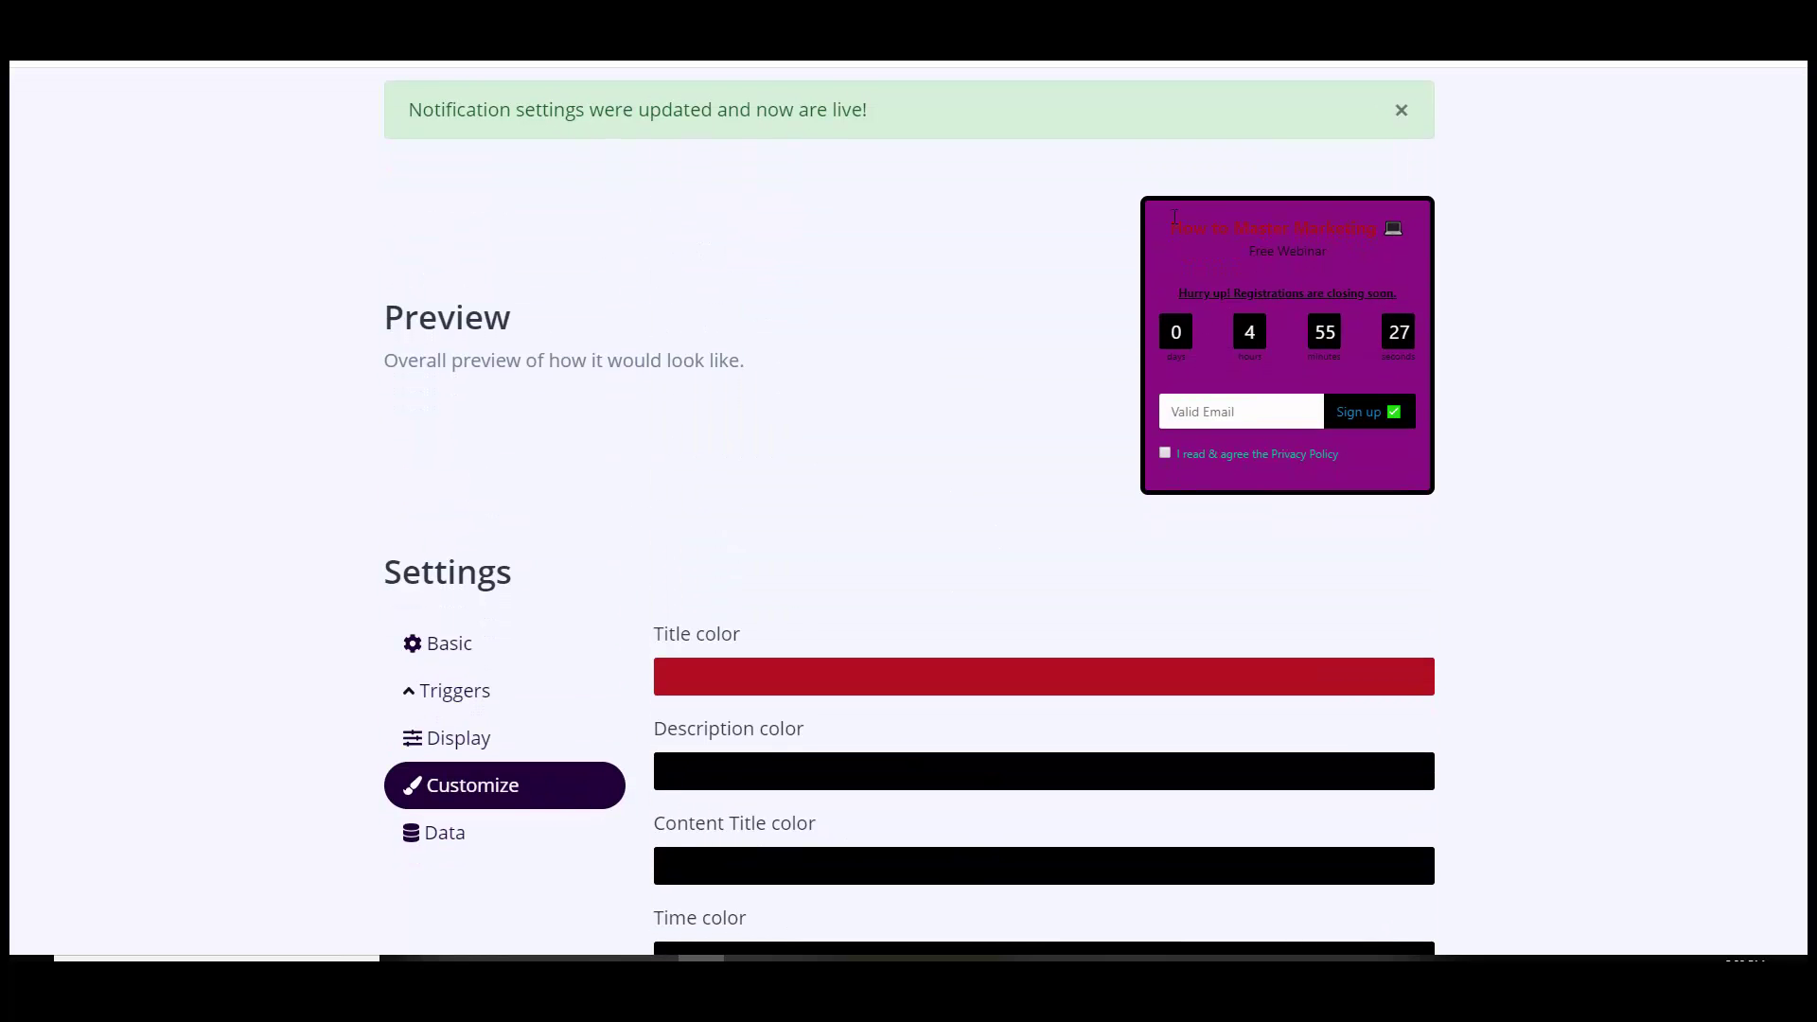
scroll(1787, 663, down, 9)
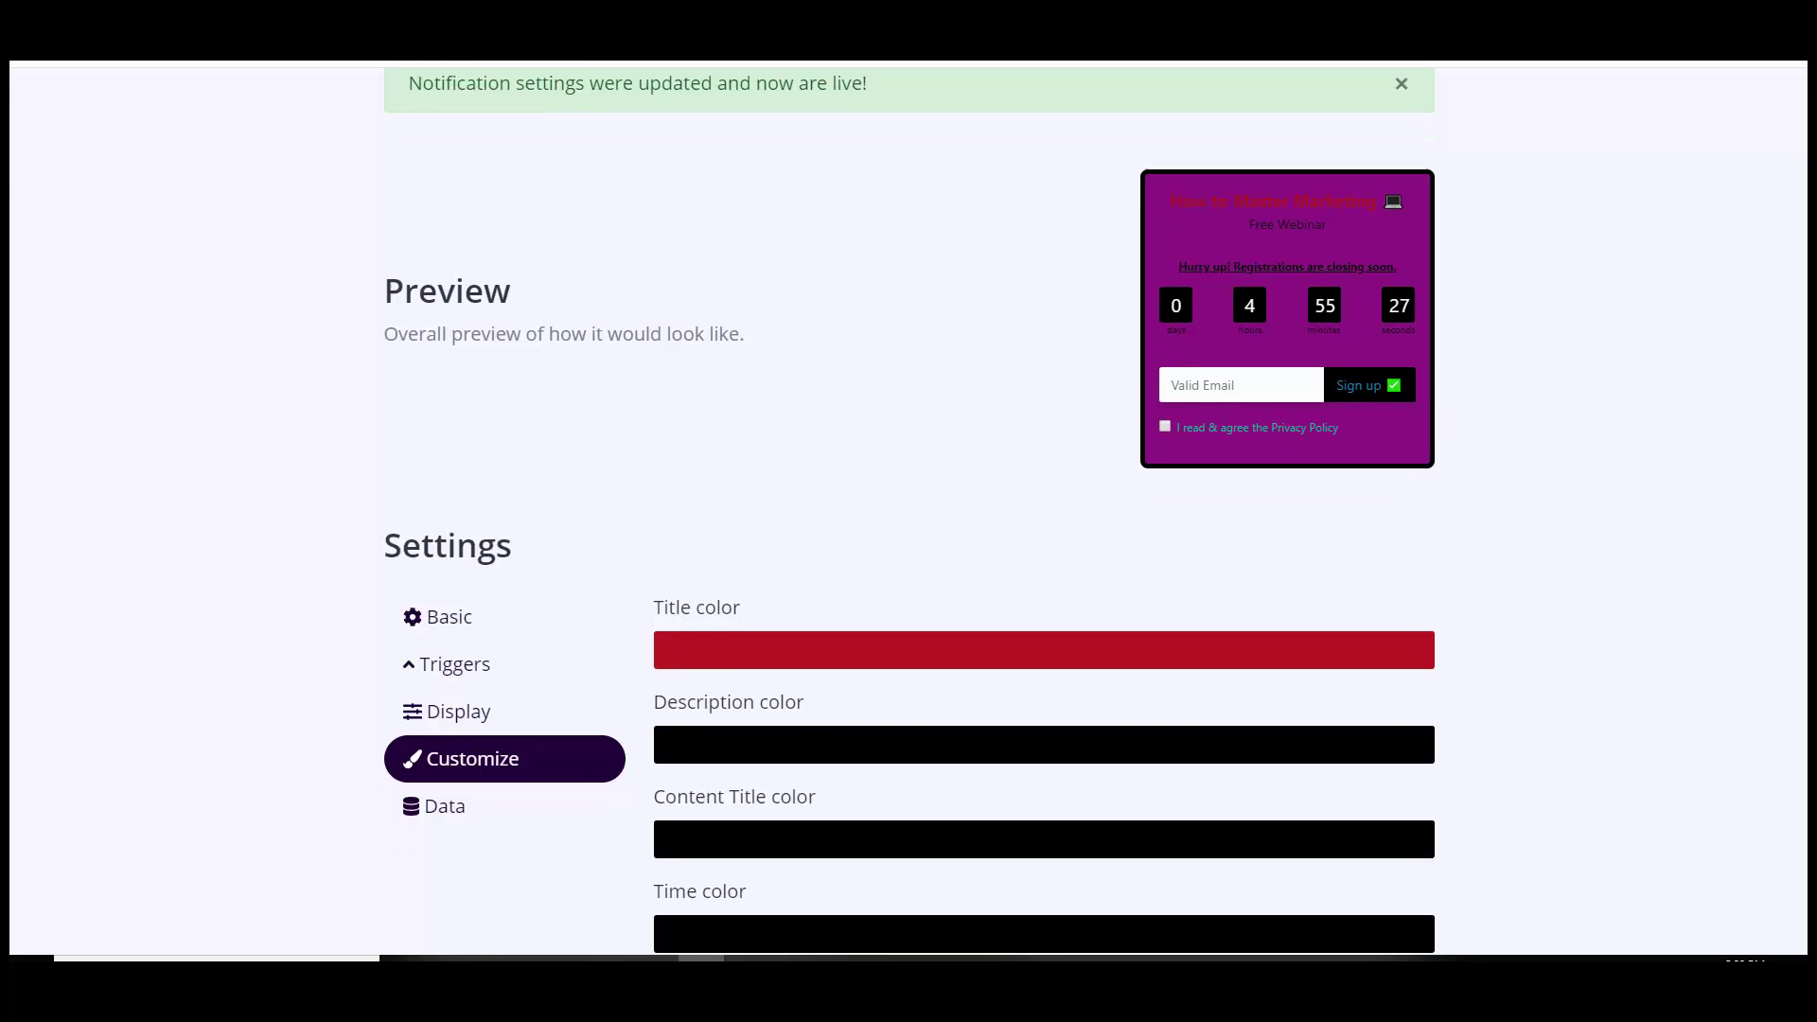
click(841, 577)
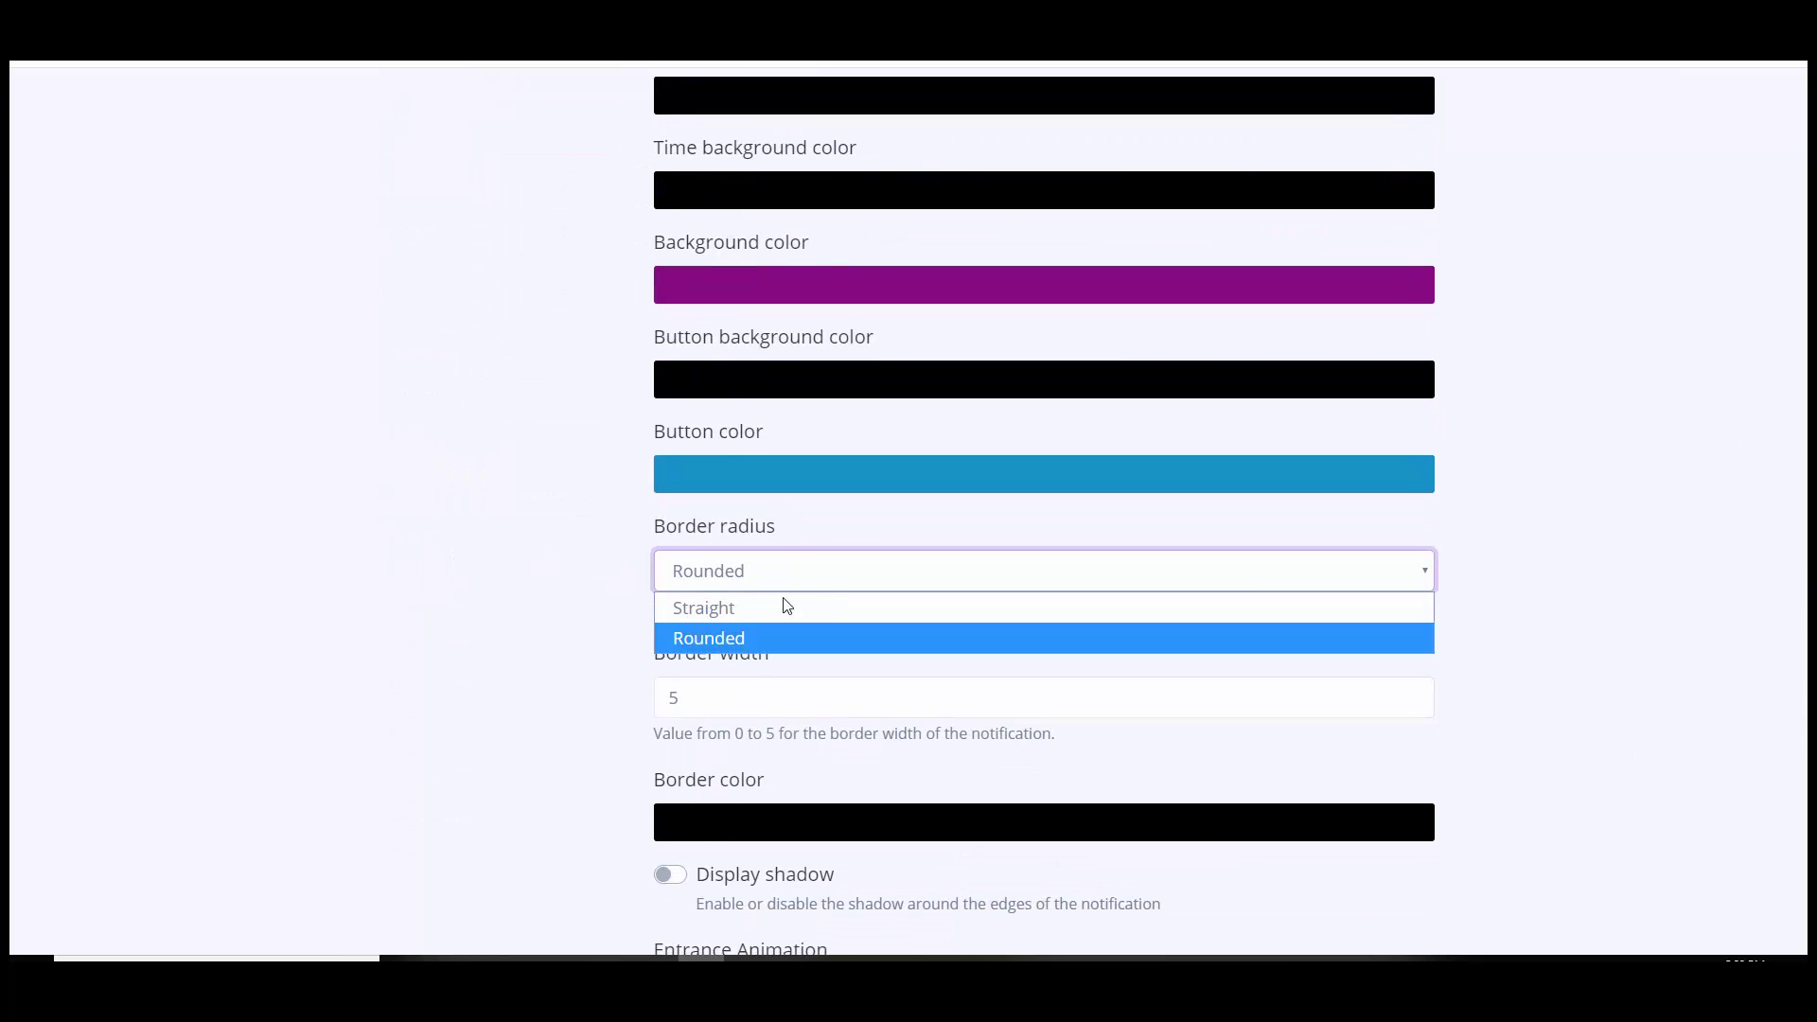
click(841, 604)
scroll(909, 511, up, 10)
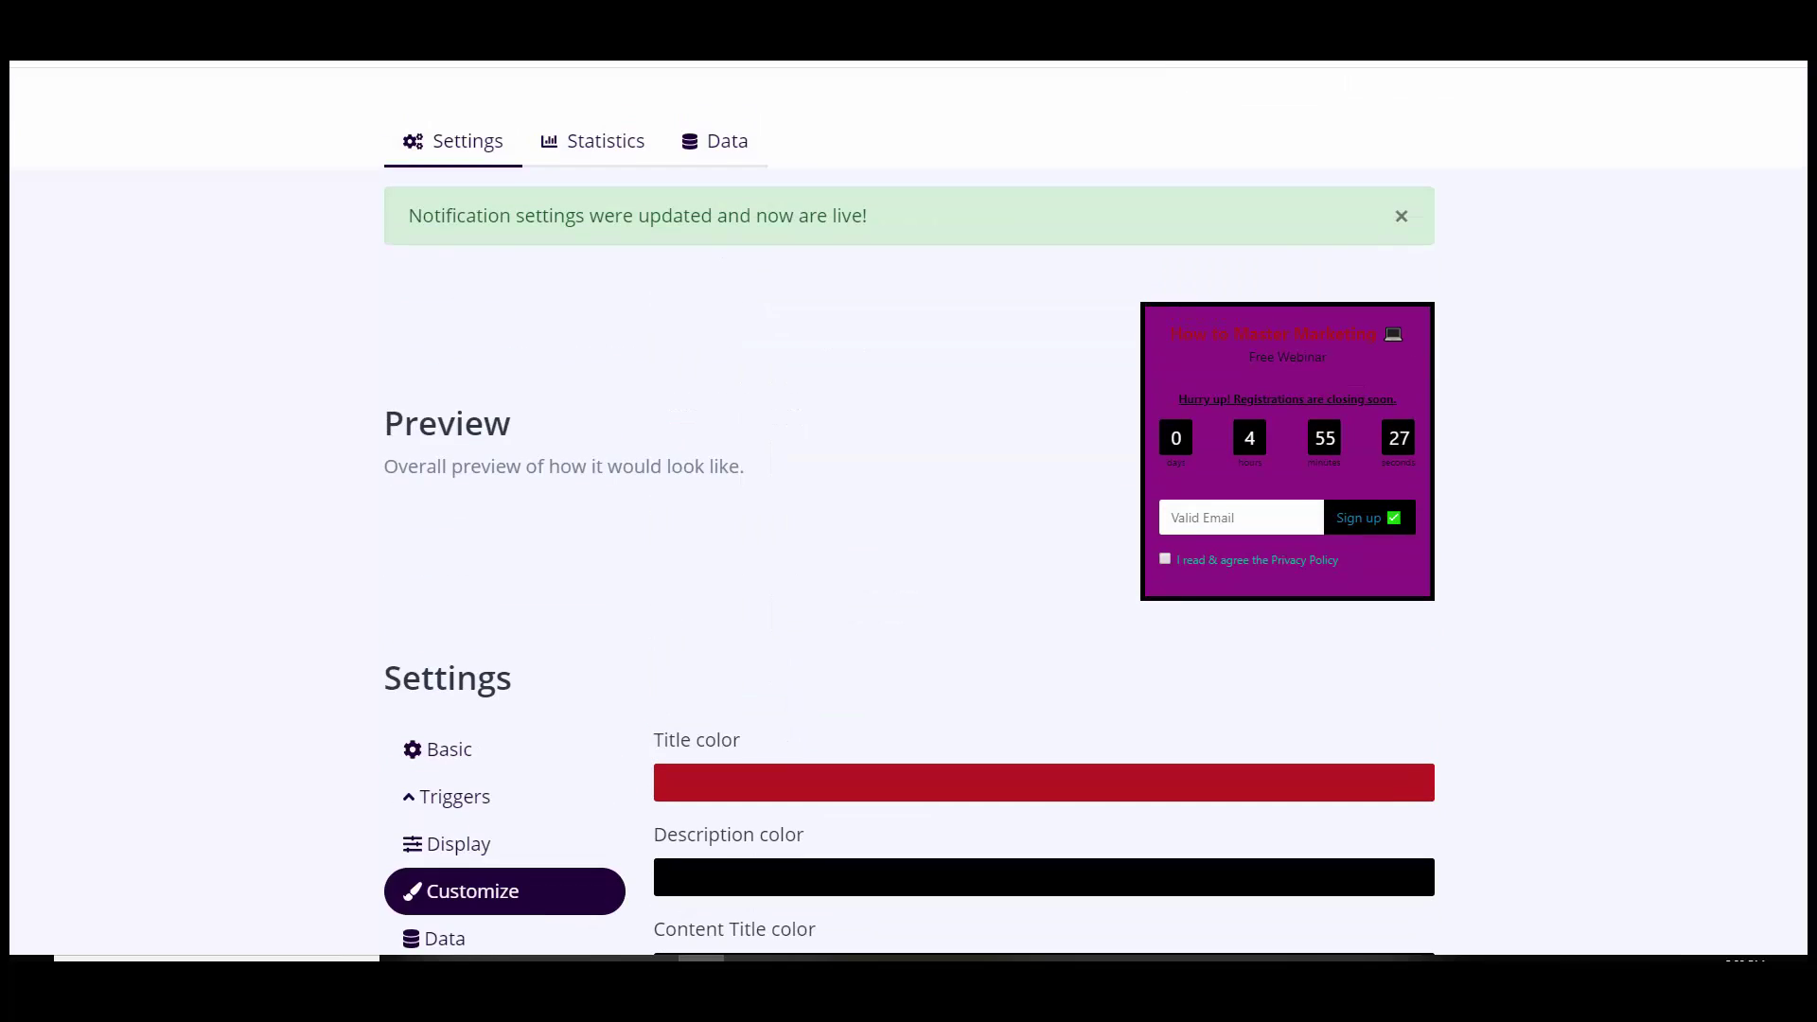
Step: Look at the Entrance Animation options and keep Fade In
scroll(1788, 653, down, 10)
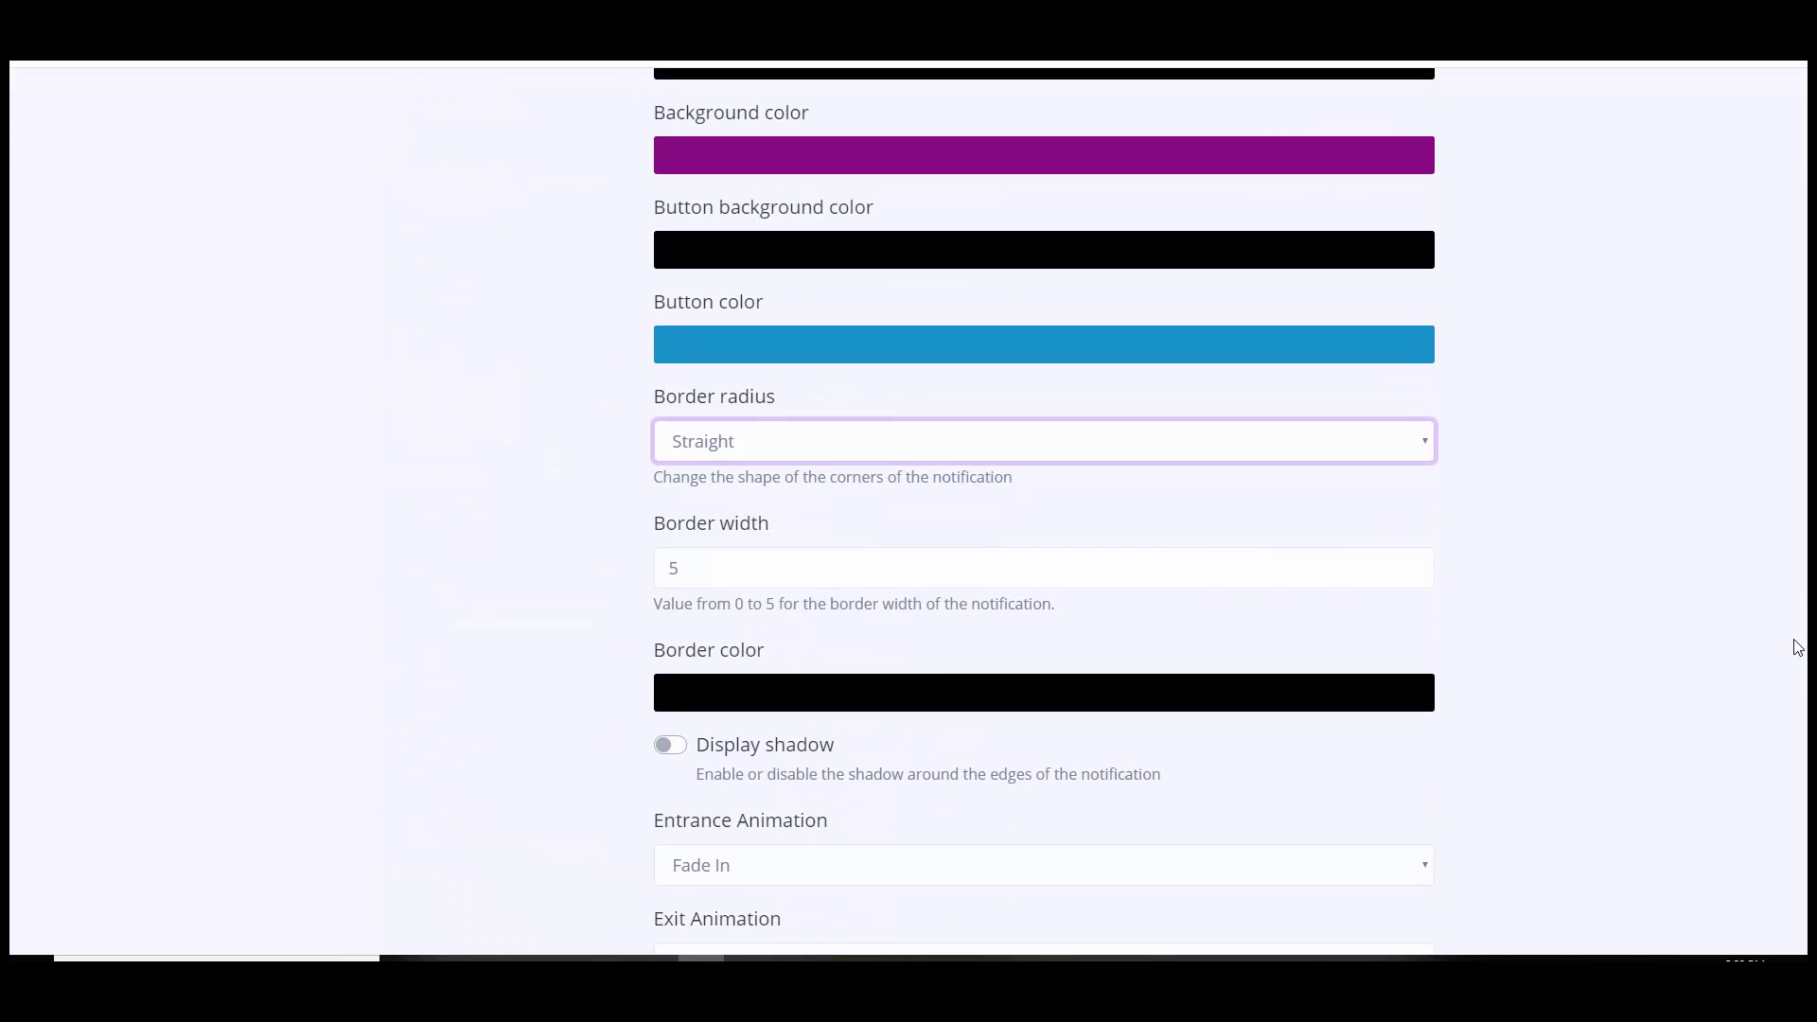
scroll(1768, 742, down, 2)
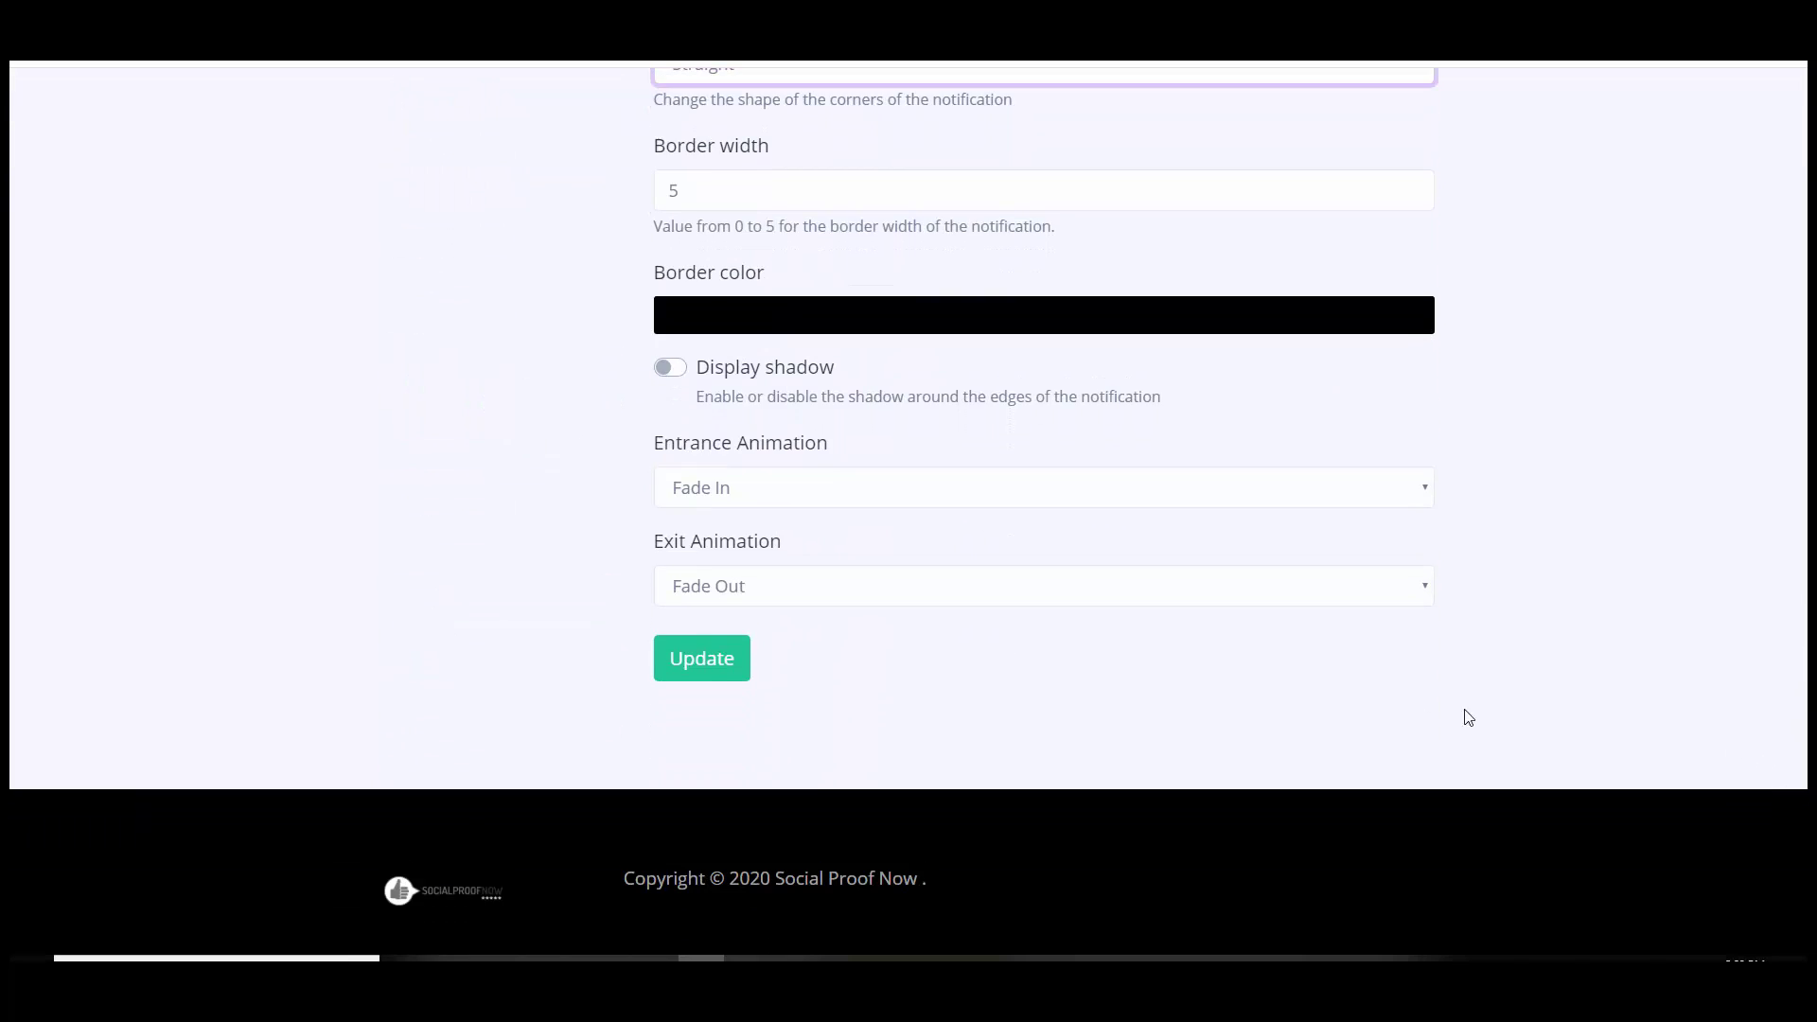
click(804, 488)
click(800, 492)
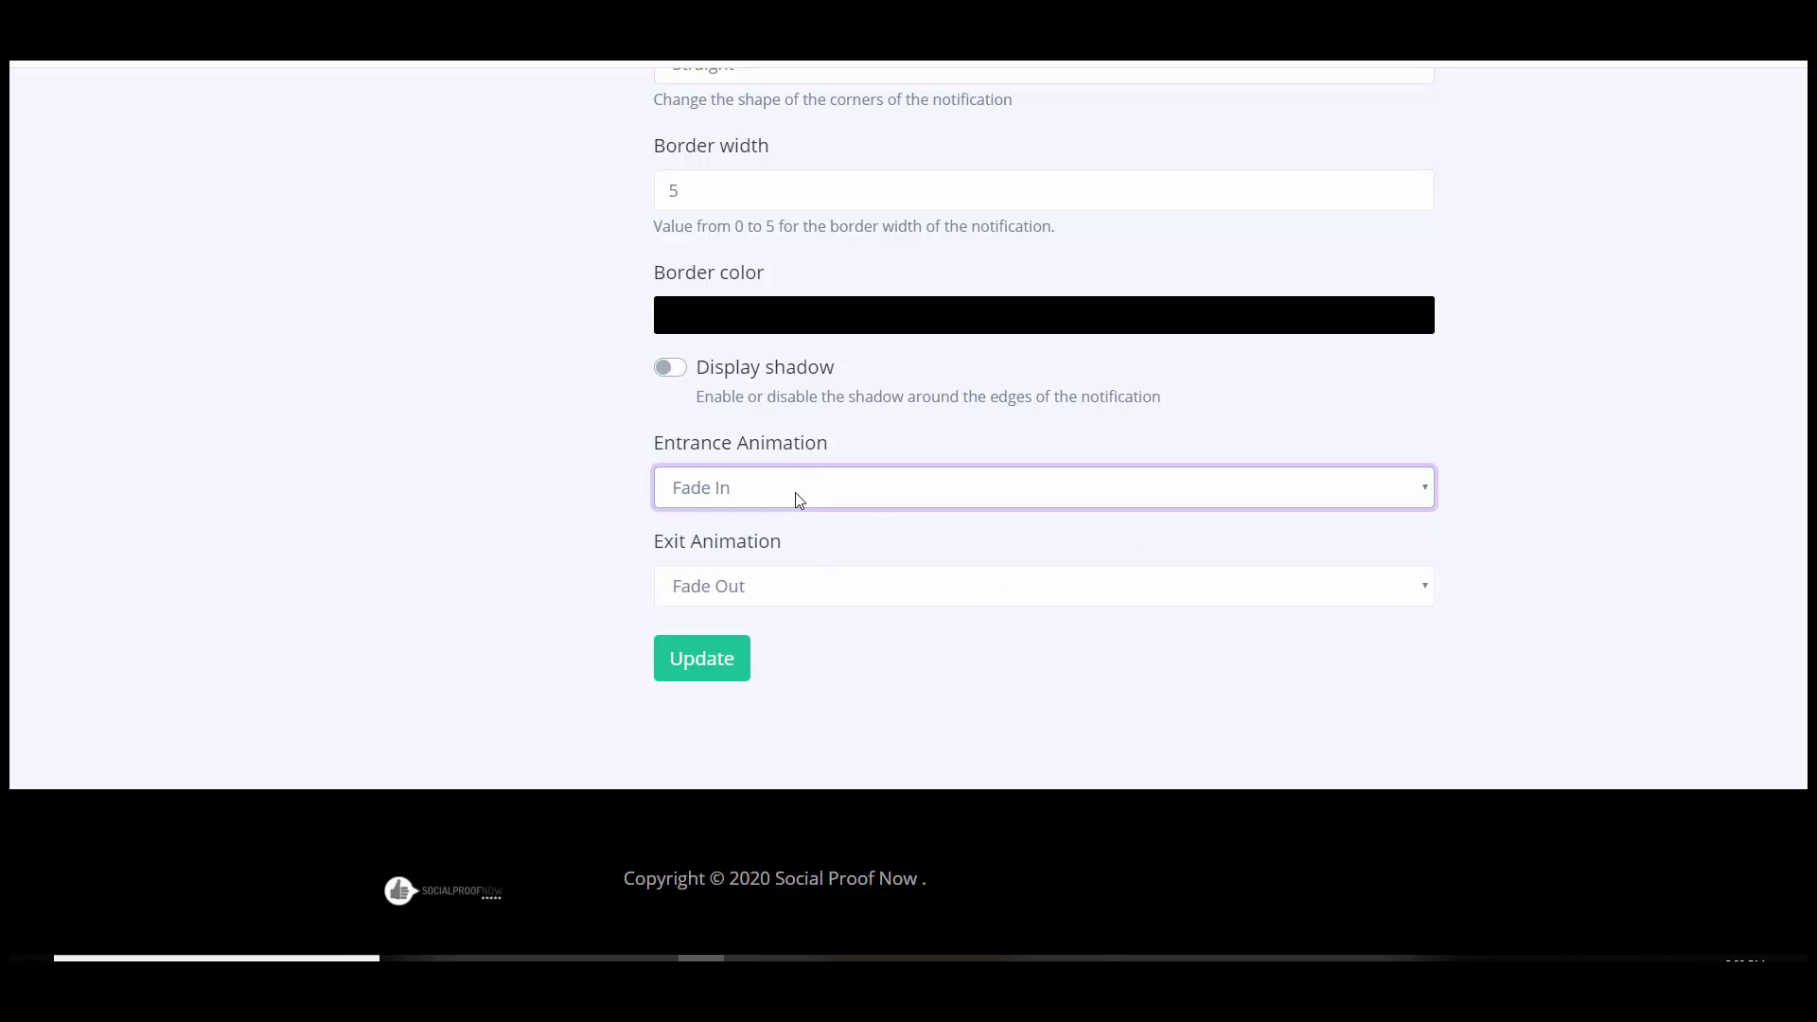
Step: Keep Fade In as the entrance animation and Fade Out as the exit animation, and save the notification
click(805, 494)
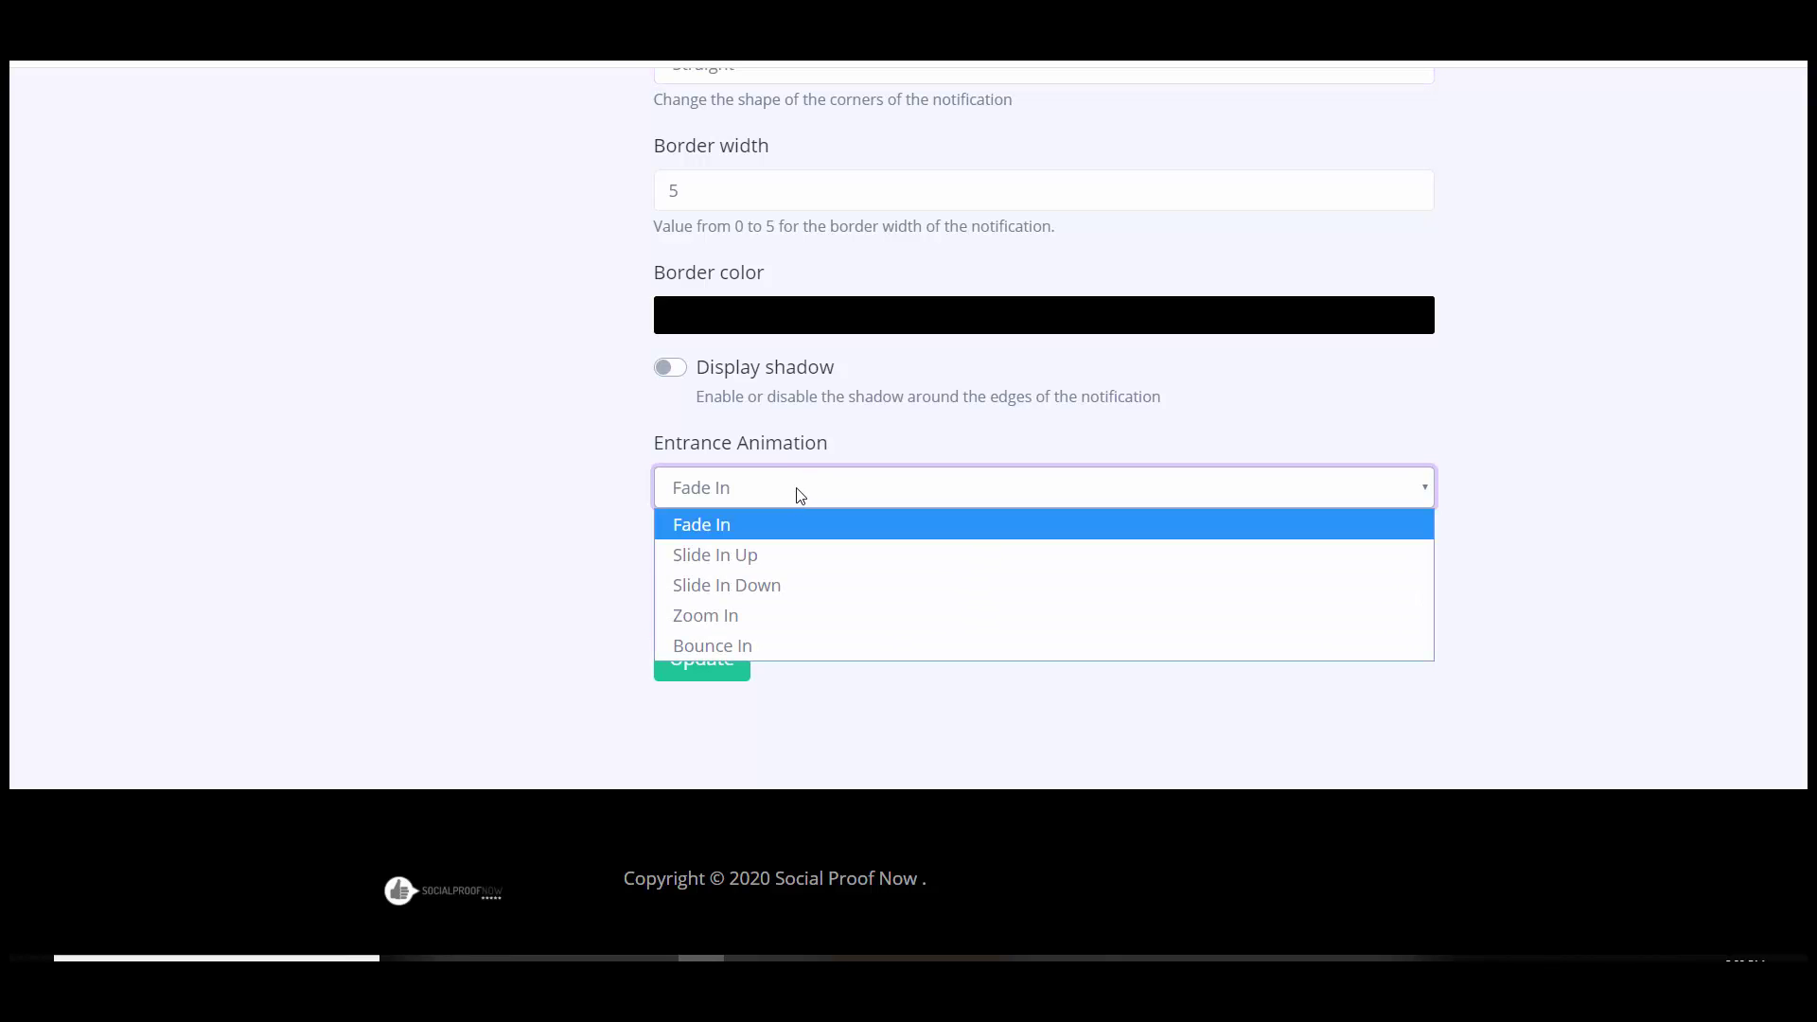
click(421, 486)
click(723, 593)
click(723, 593)
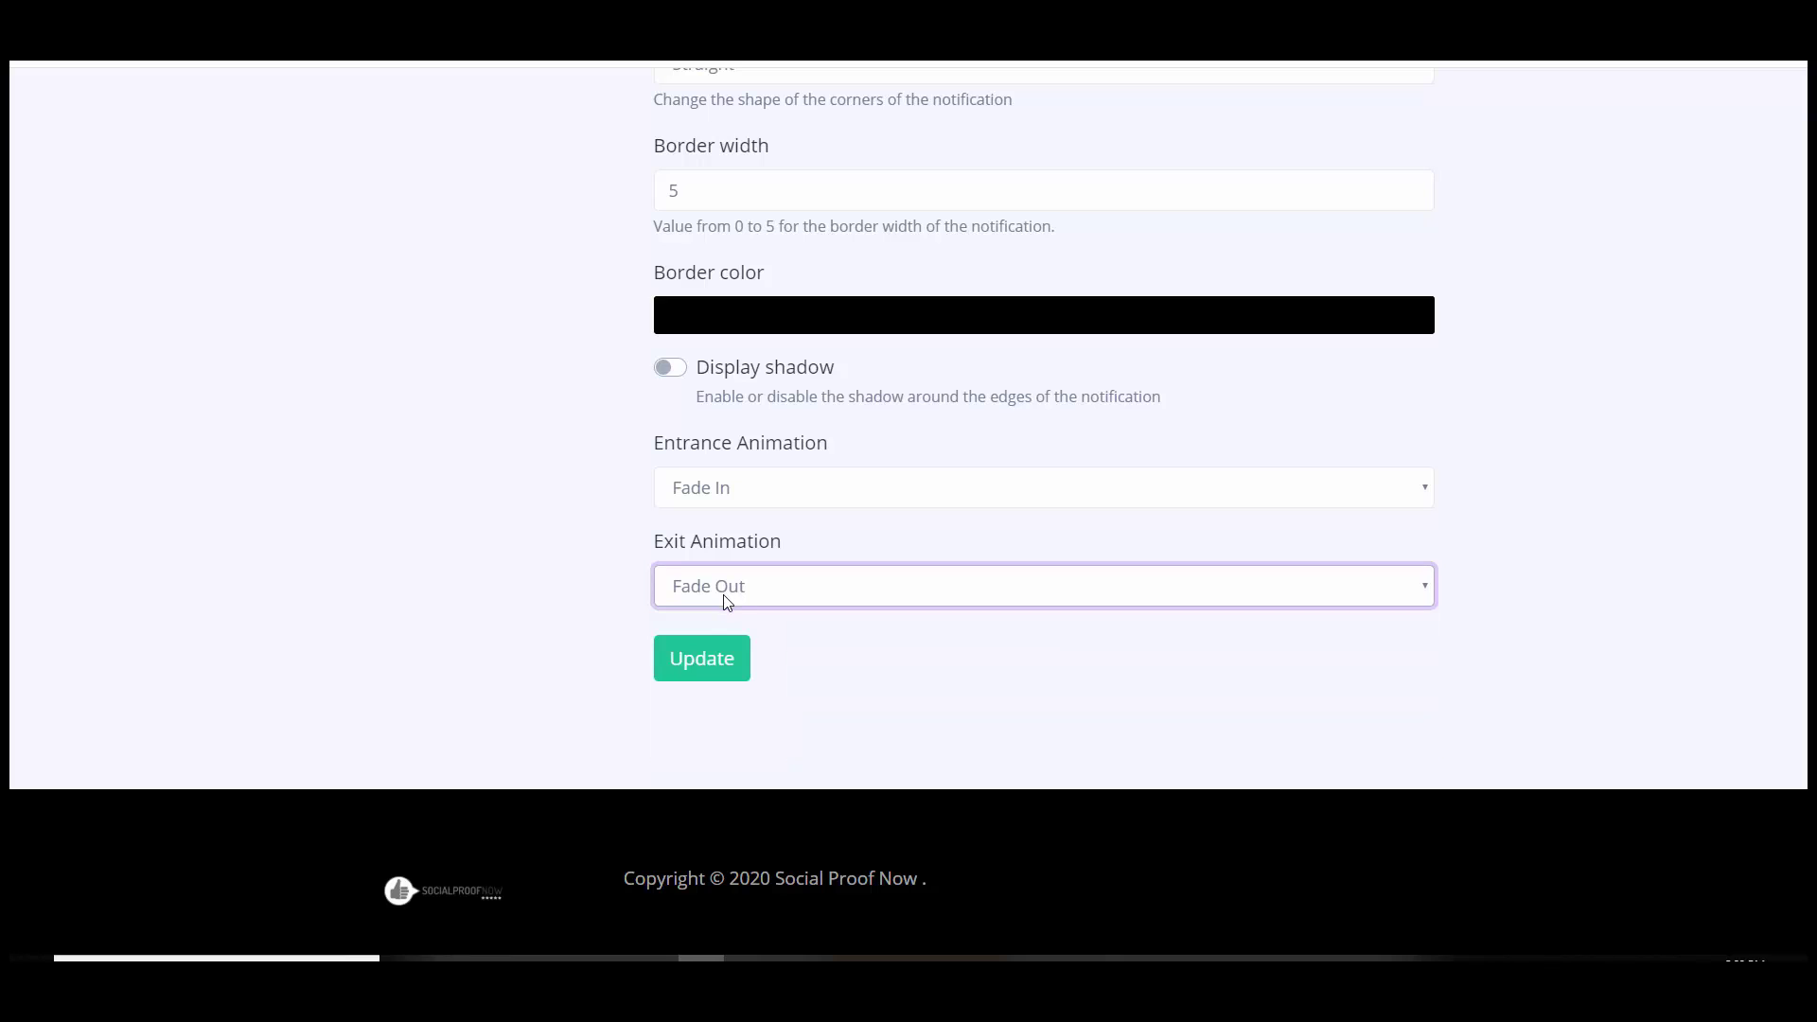
click(705, 662)
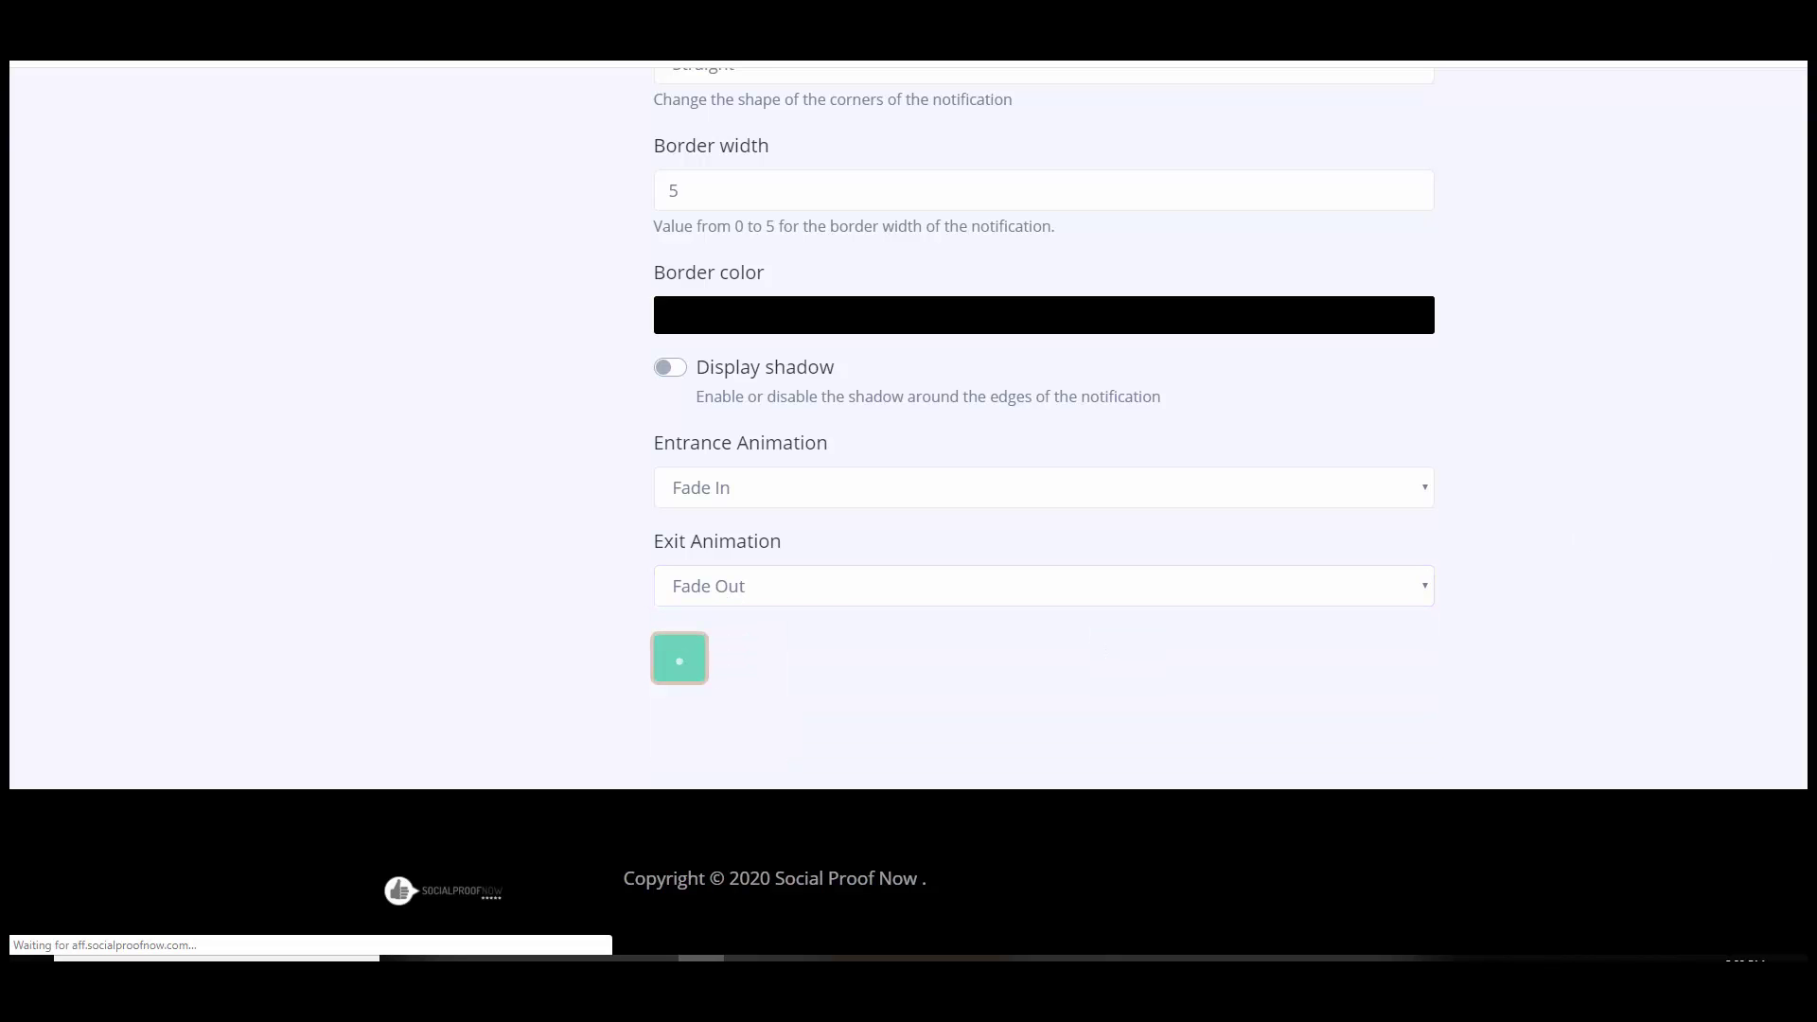
Step: Enable sending caught data to external sources in the notification's Data settings, leave the webhook and email empty, and save
scroll(908, 512, down, 8)
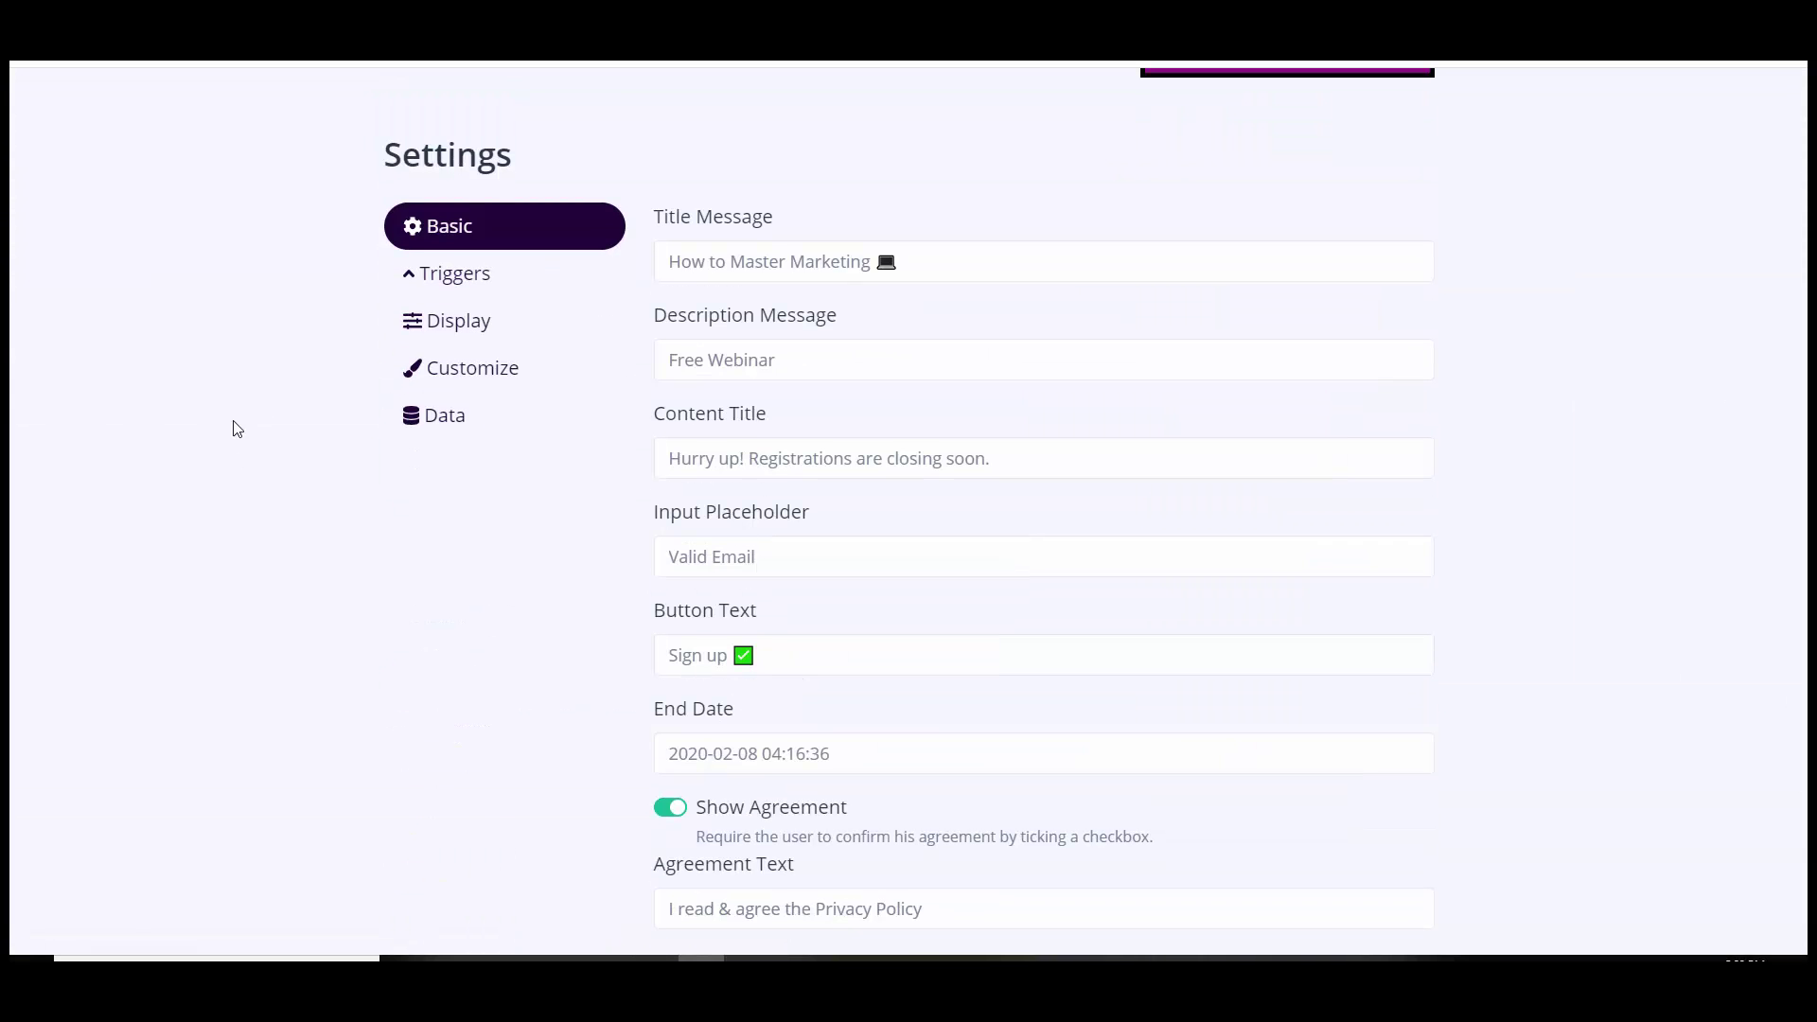
click(445, 421)
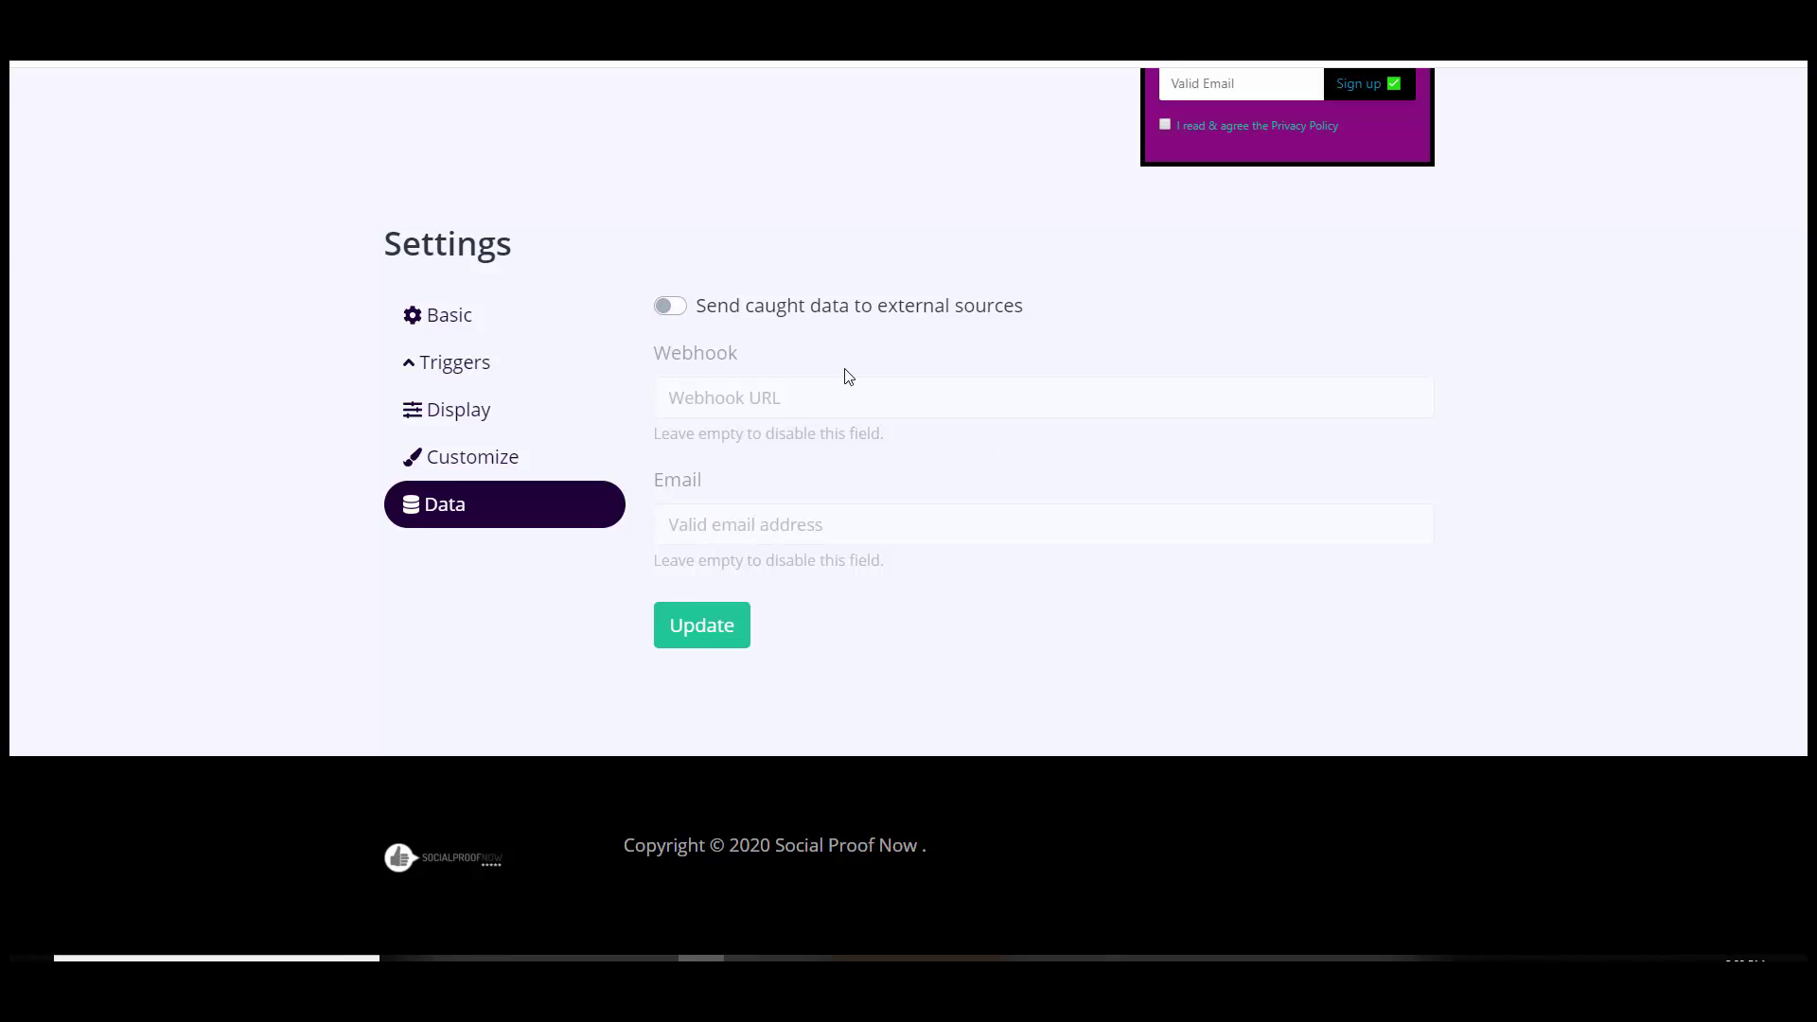
click(683, 315)
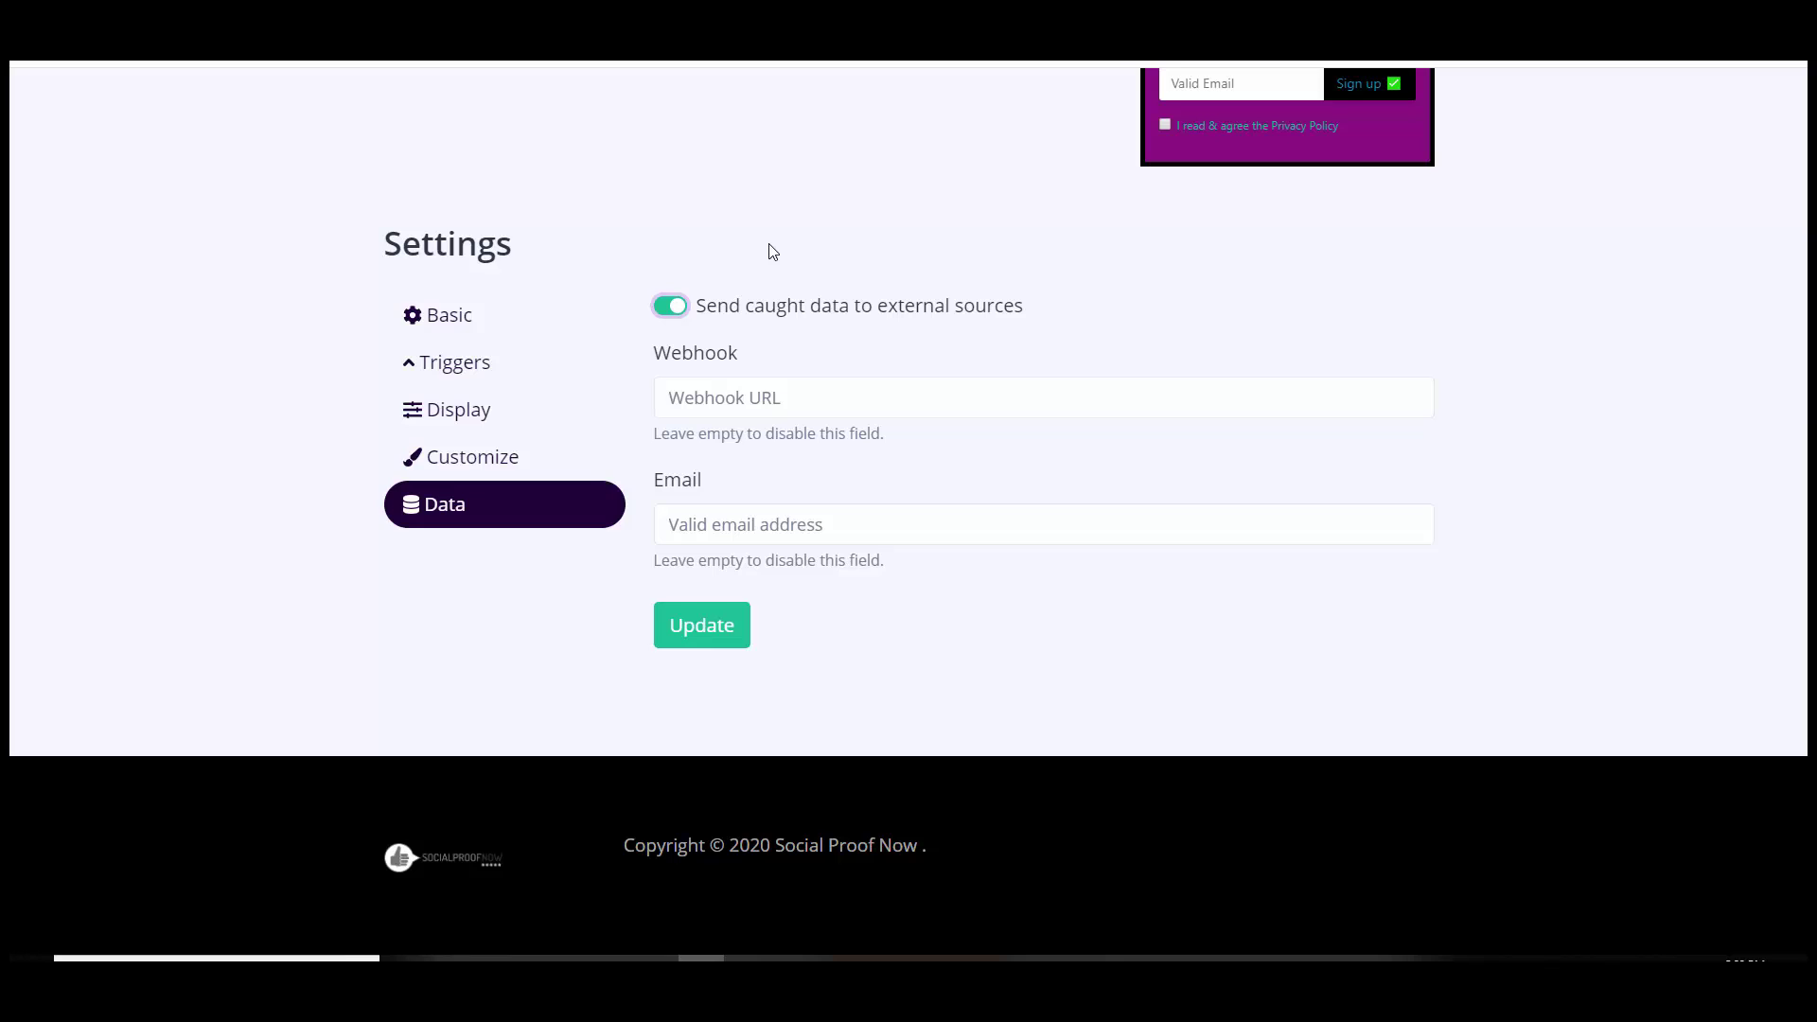
click(665, 306)
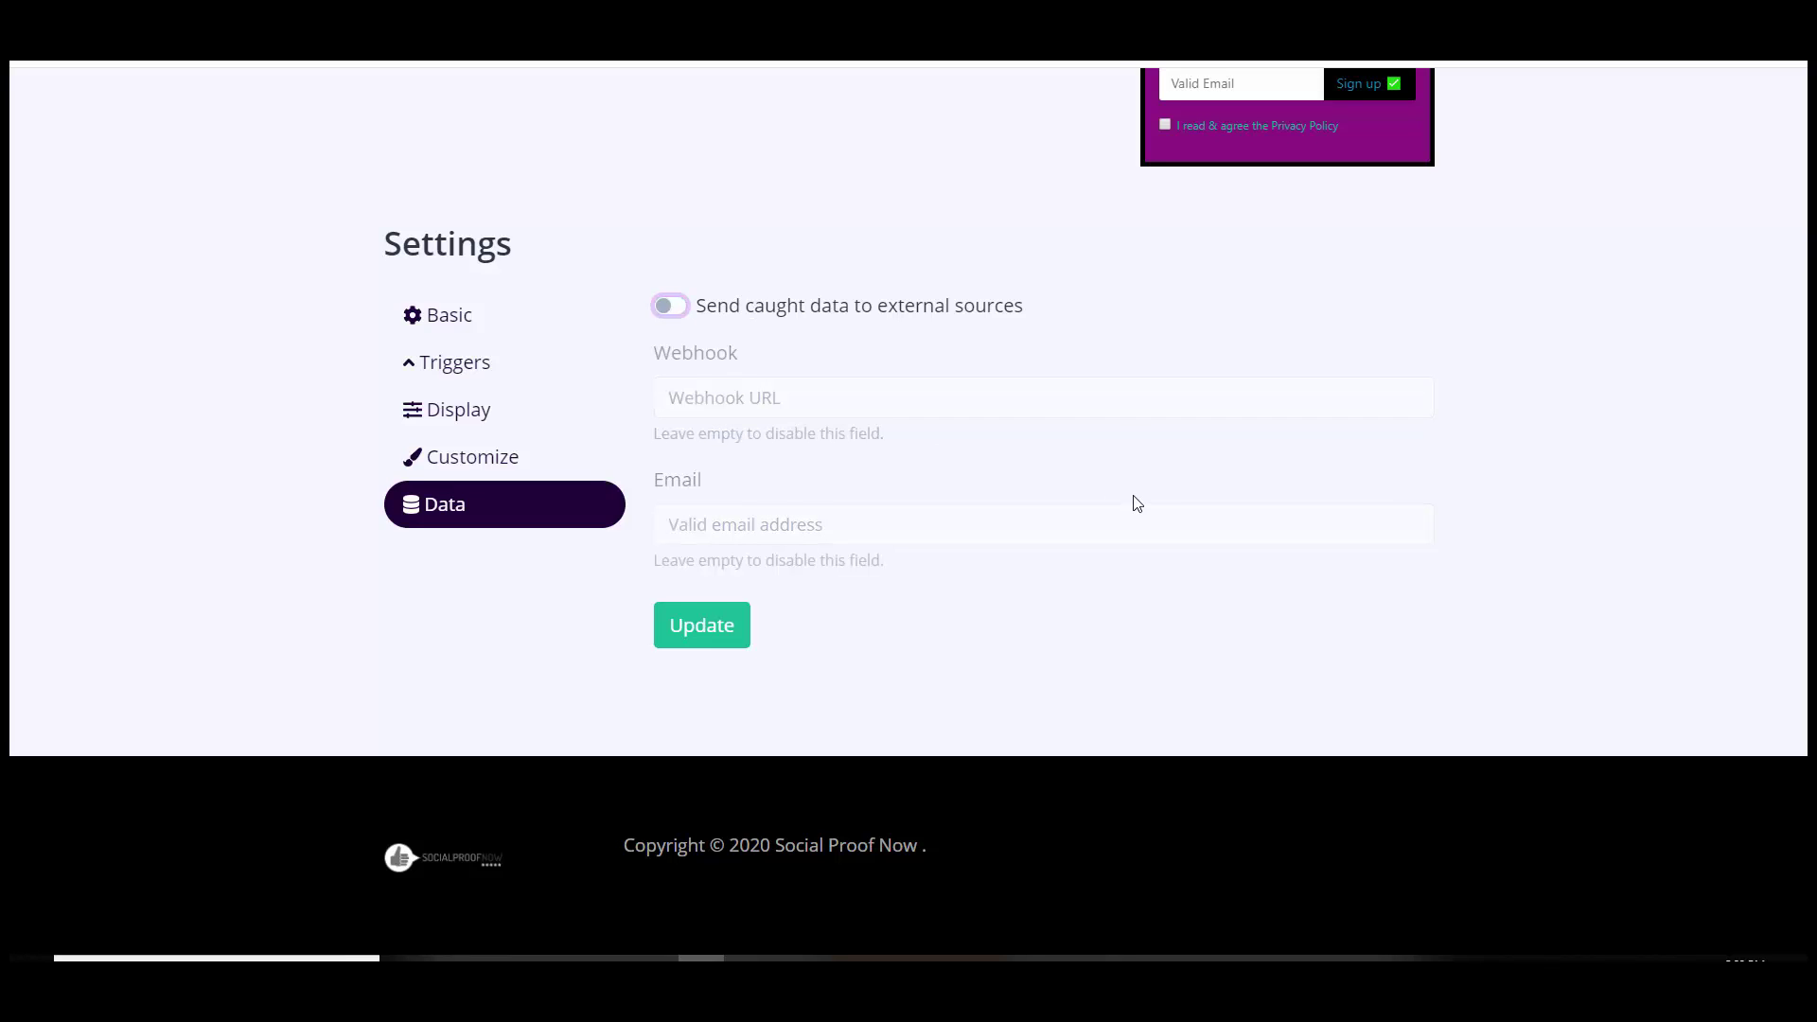
click(672, 307)
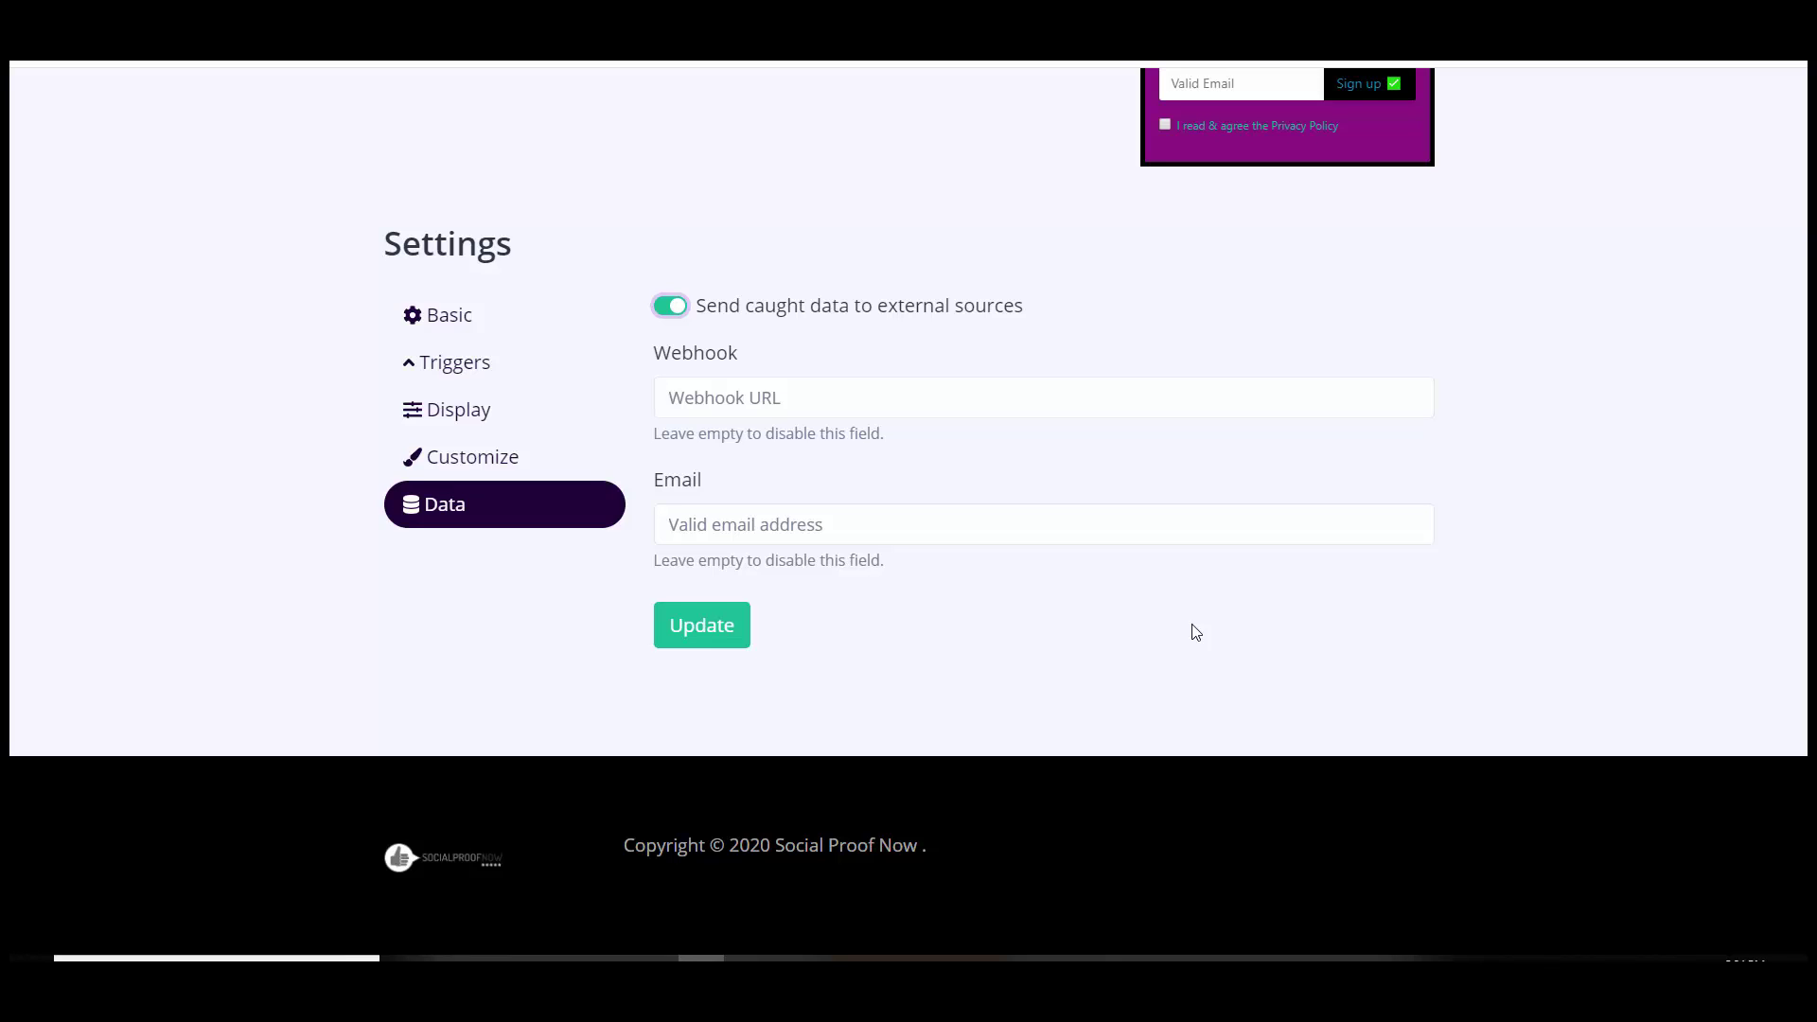
click(697, 647)
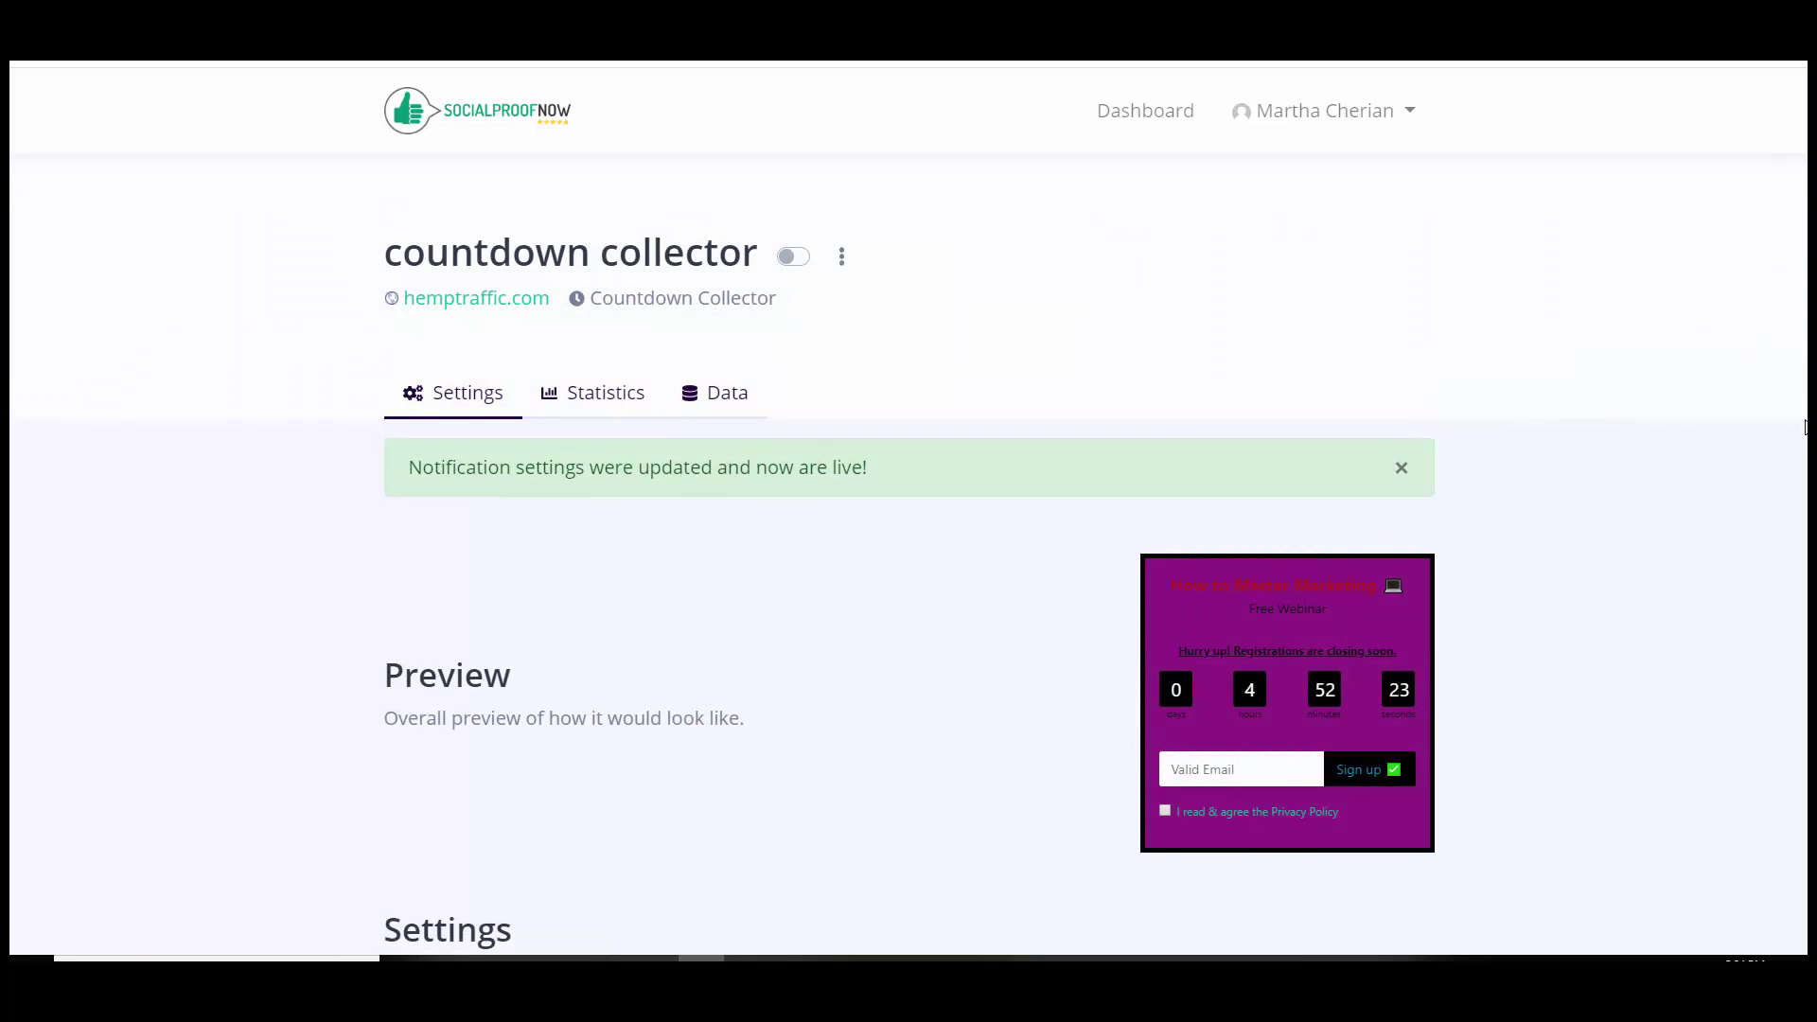
Step: Save the notification's Basic settings without changes and switch the countdown collector's status on
scroll(909, 511, down, 5)
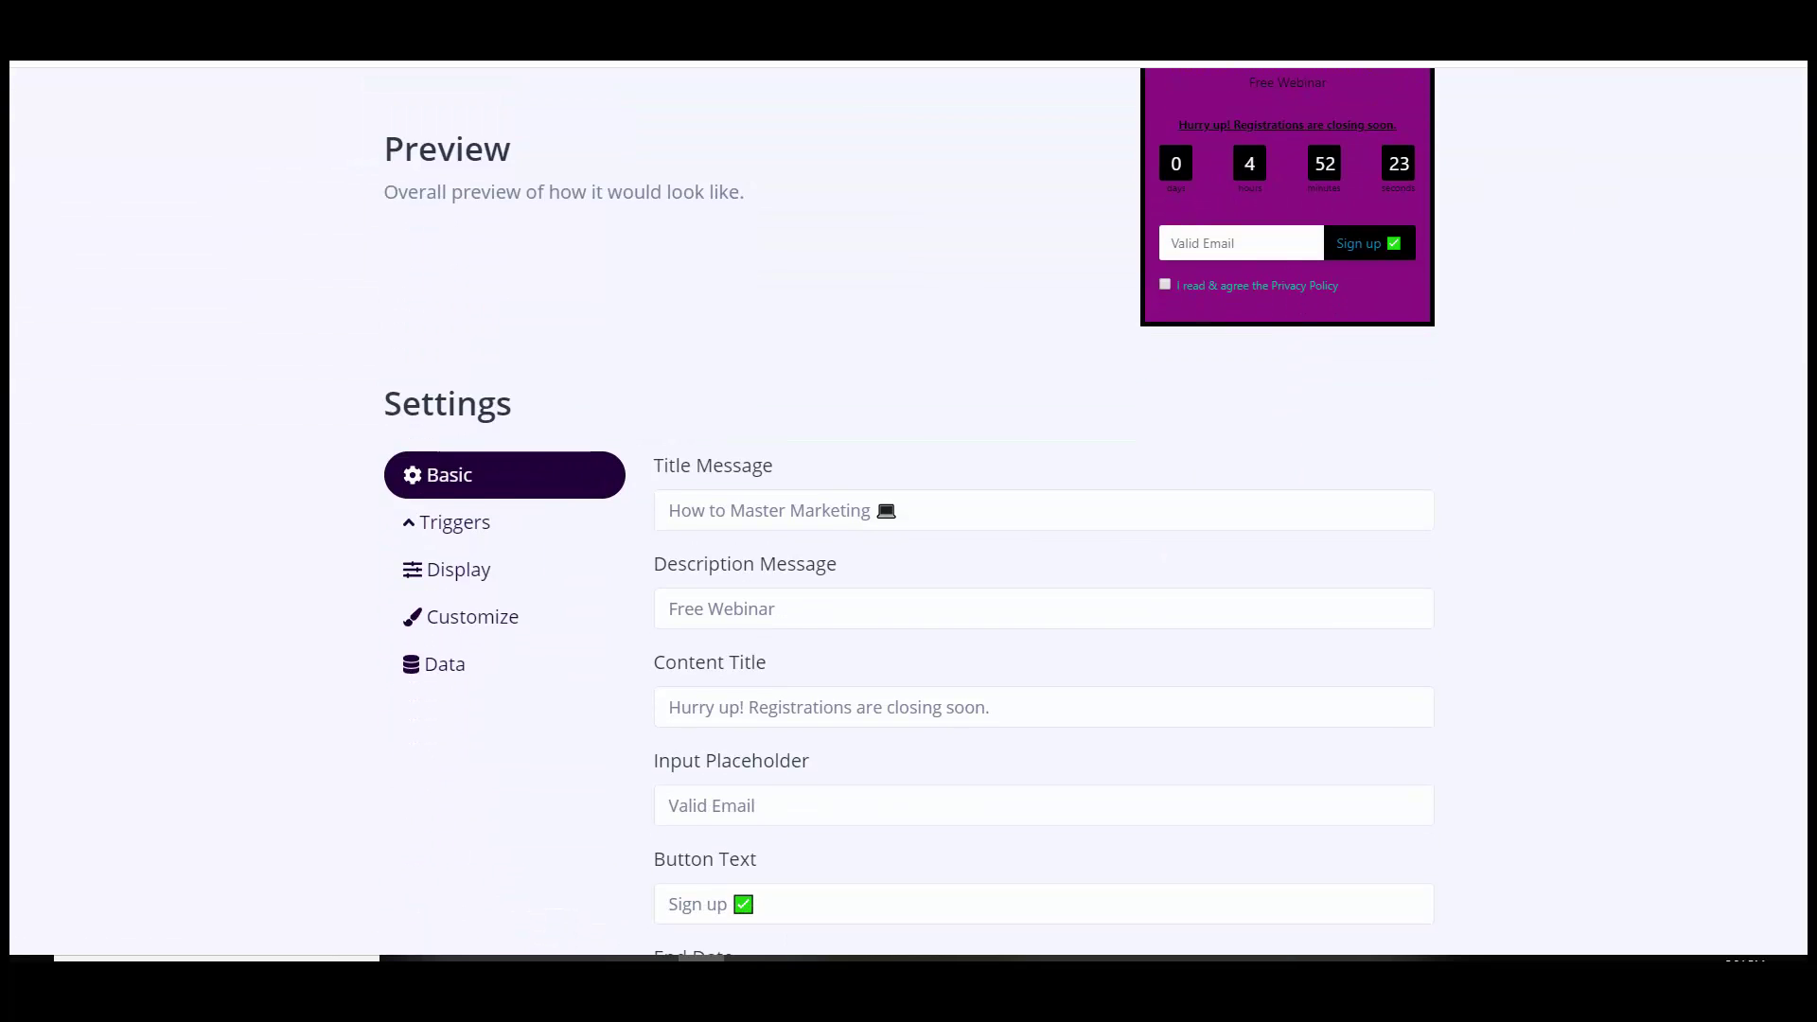
scroll(909, 511, down, 4)
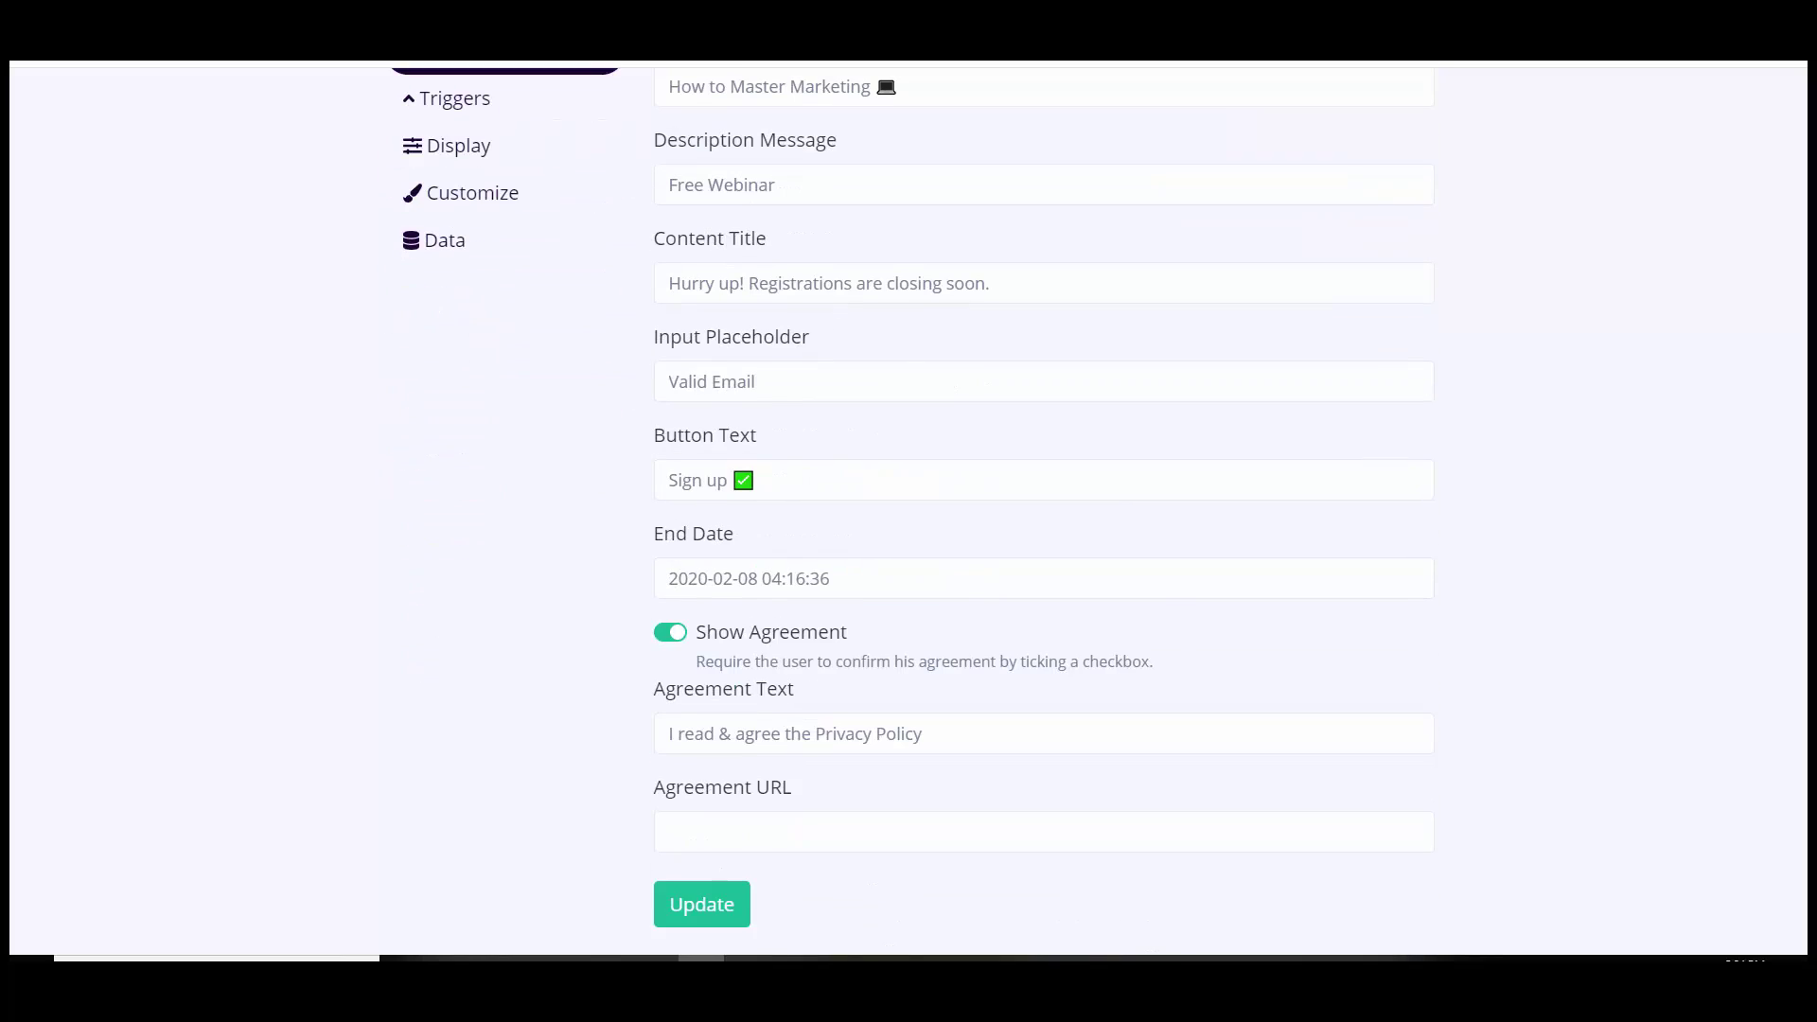
click(737, 906)
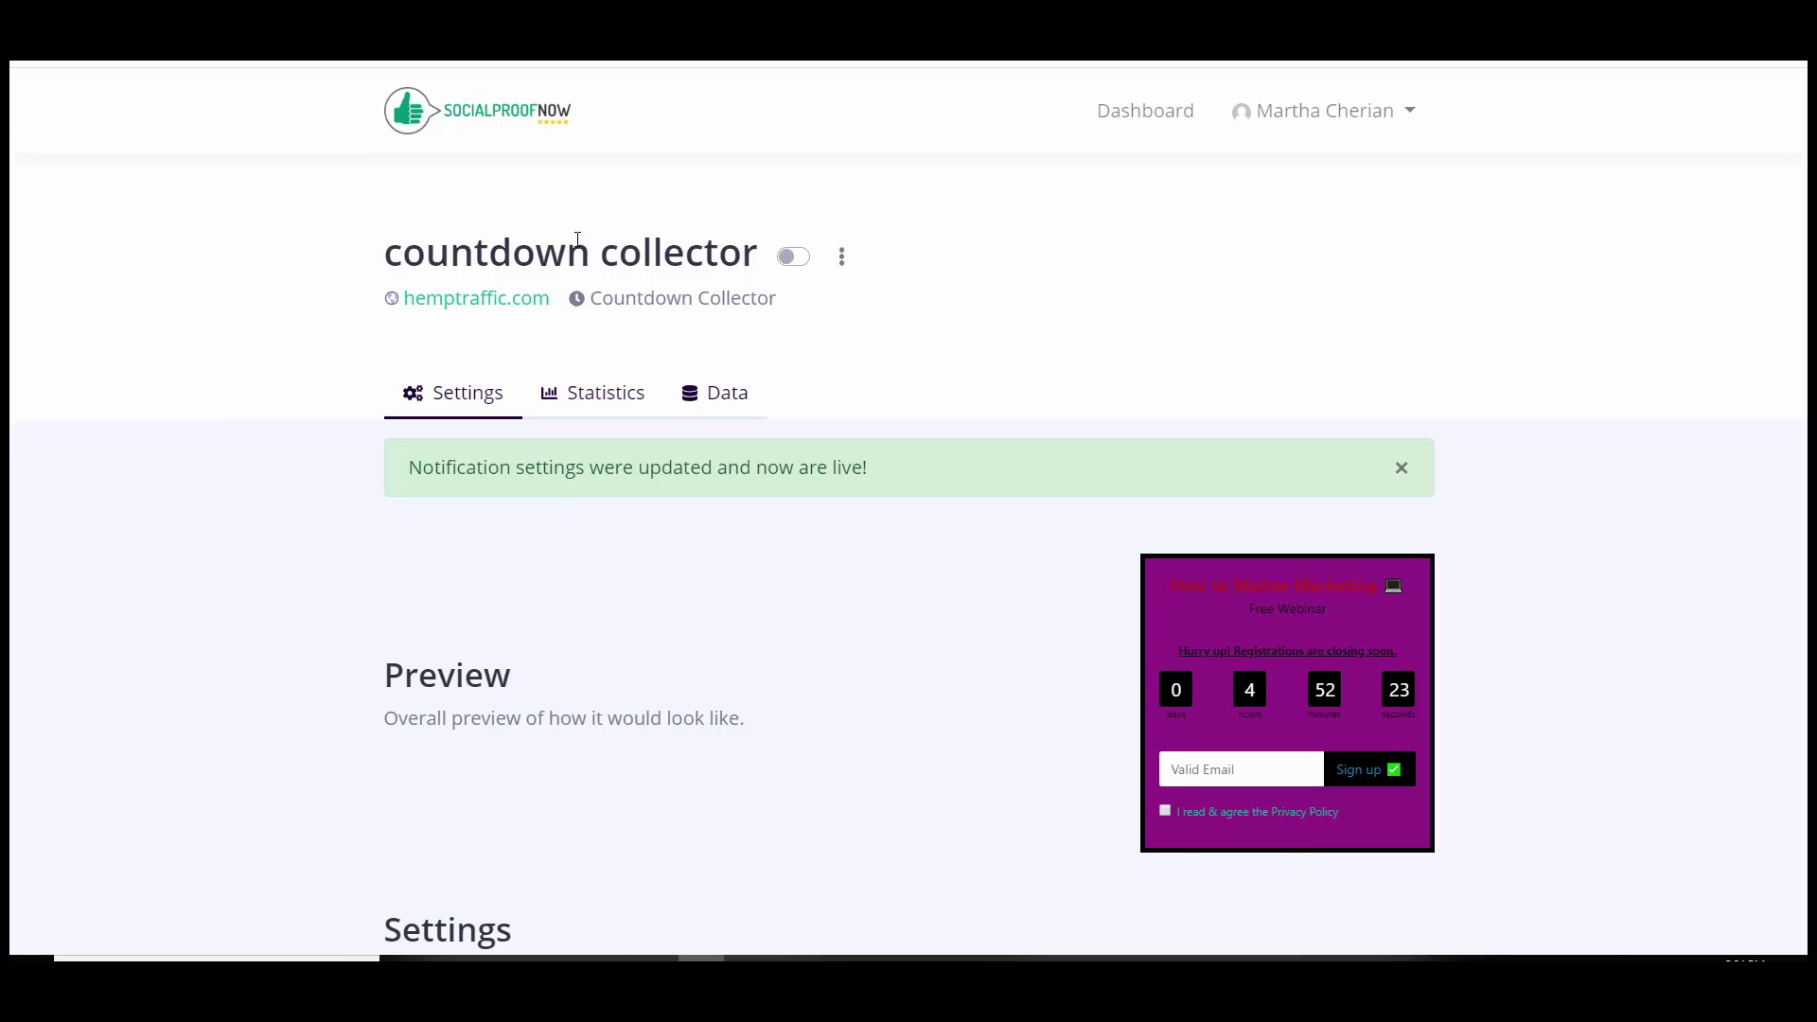
click(796, 265)
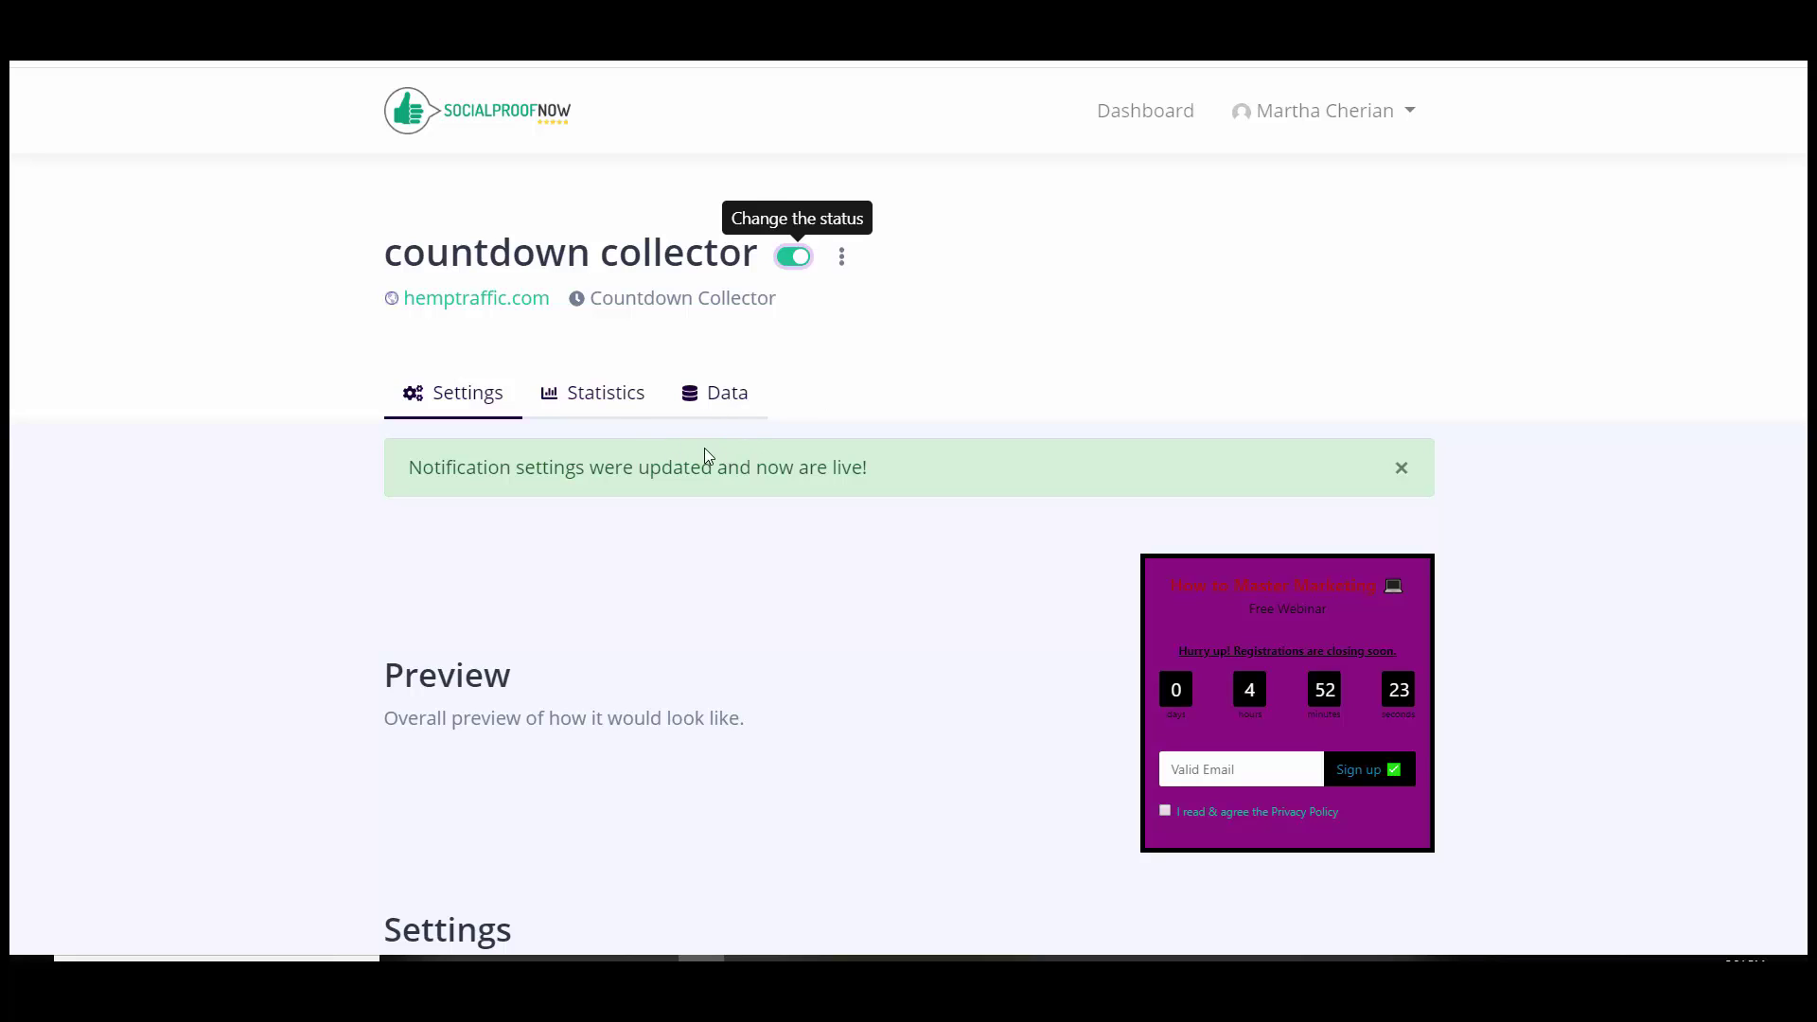
Step: View the countdown collector's statistics
click(617, 402)
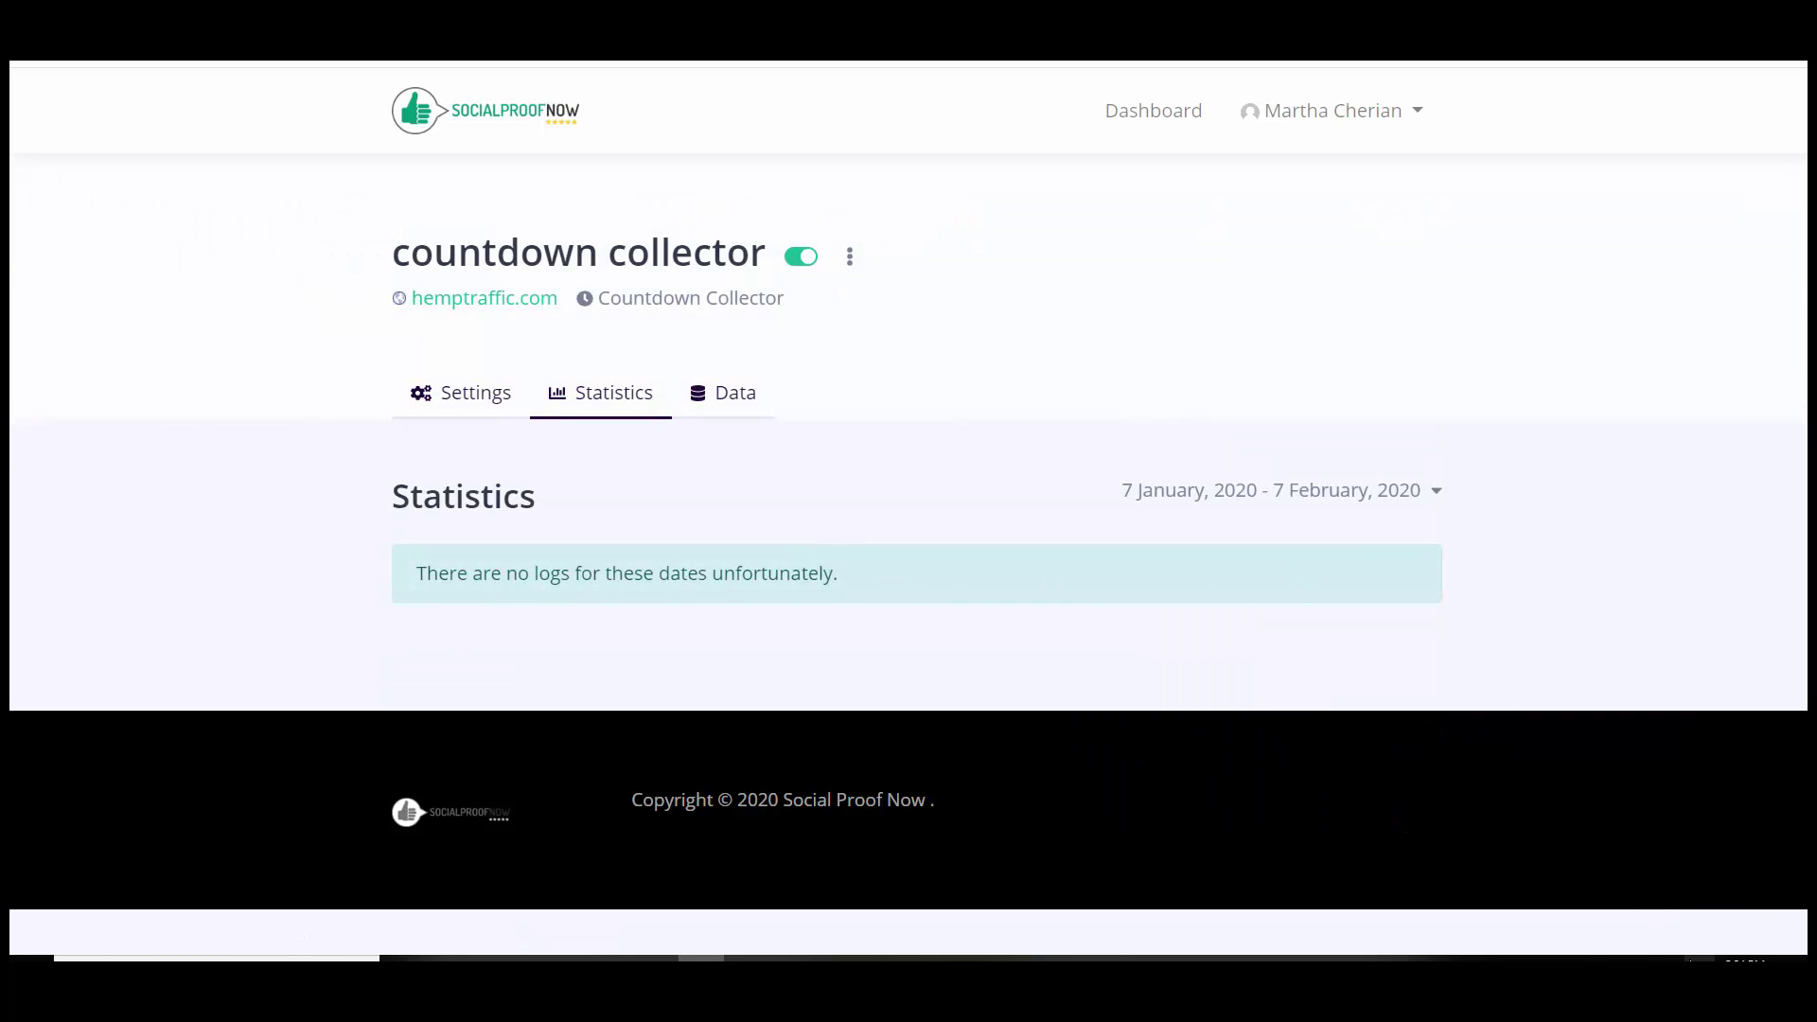
click(1444, 959)
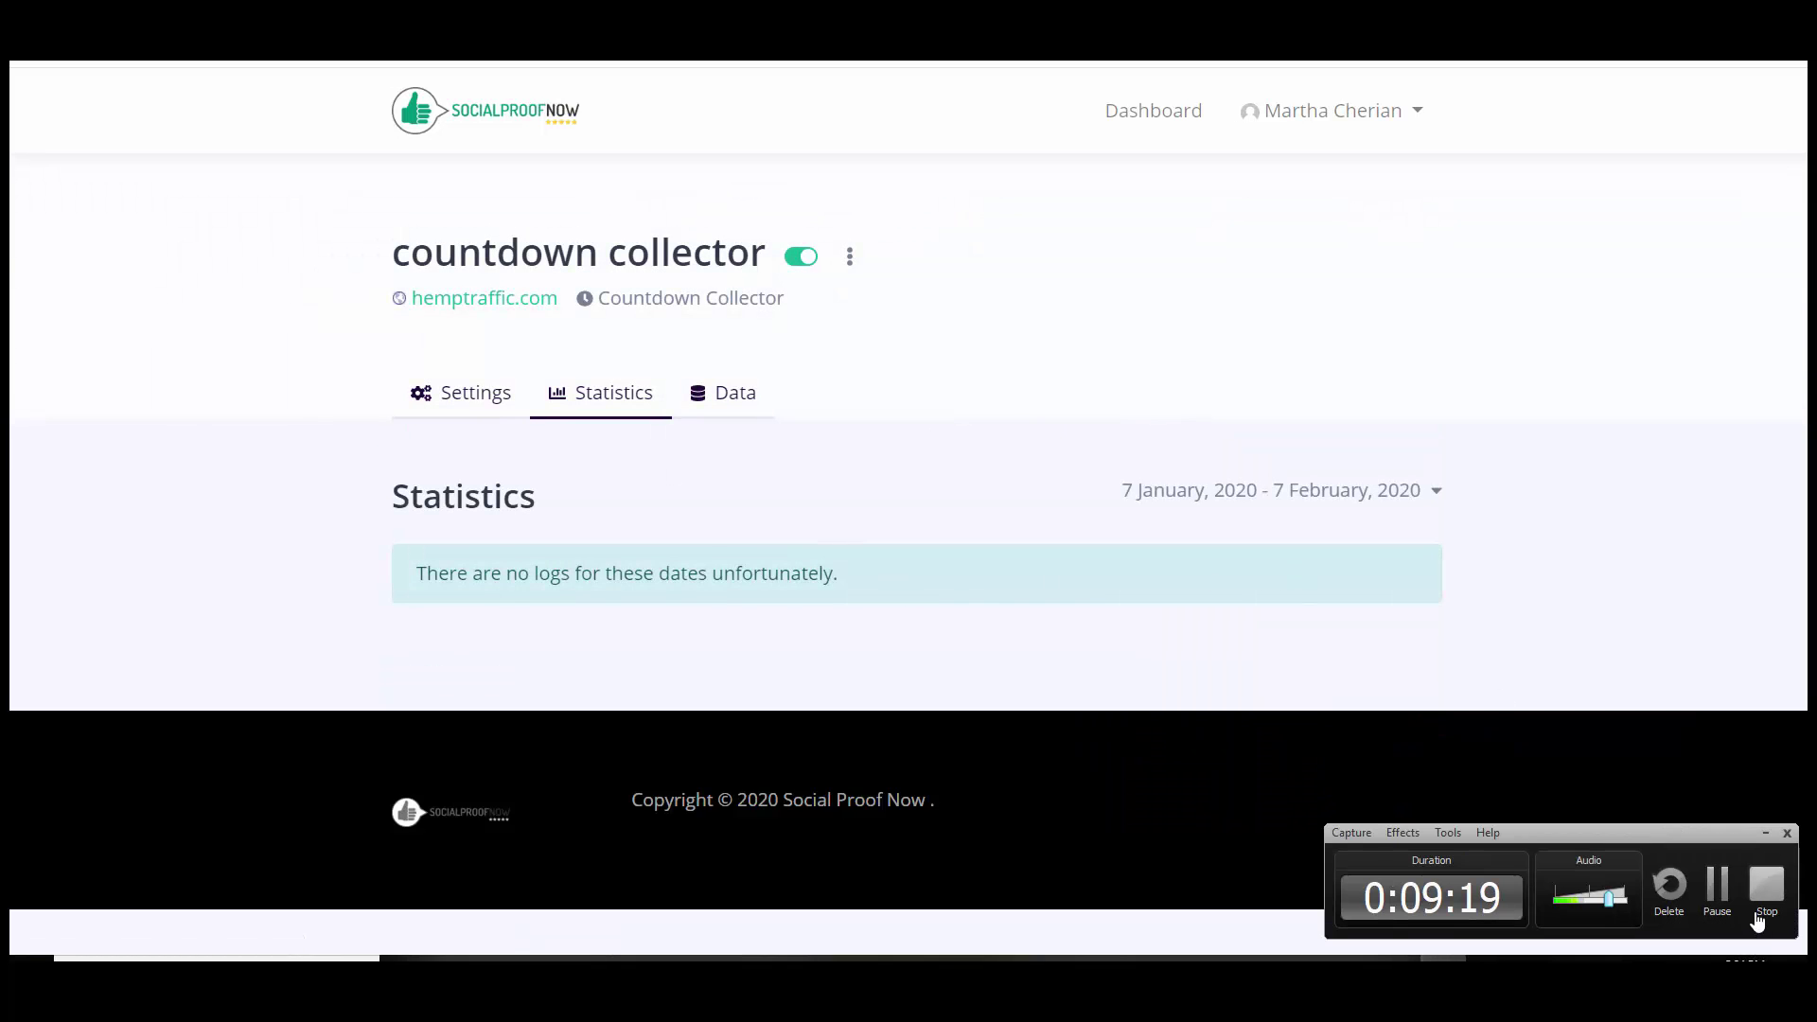
click(1767, 889)
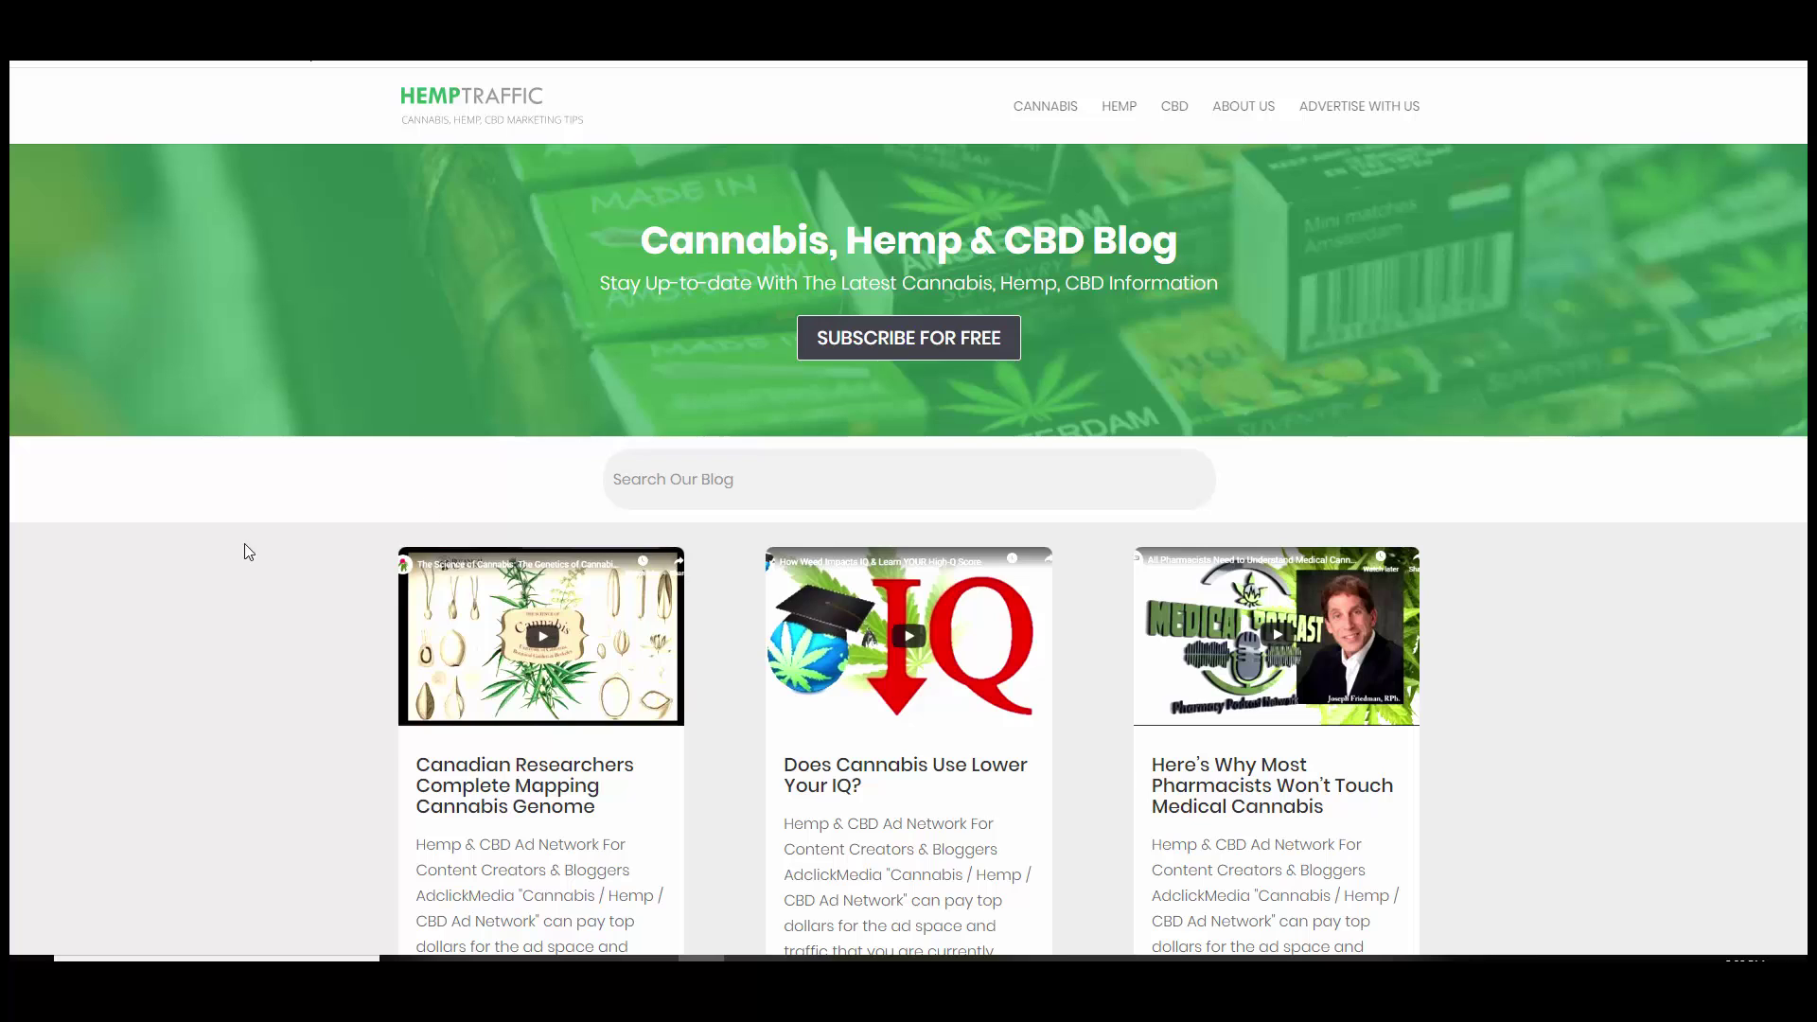
Step: Reload the Hemp Traffic blog page to check for the countdown collector notification
right_click(224, 524)
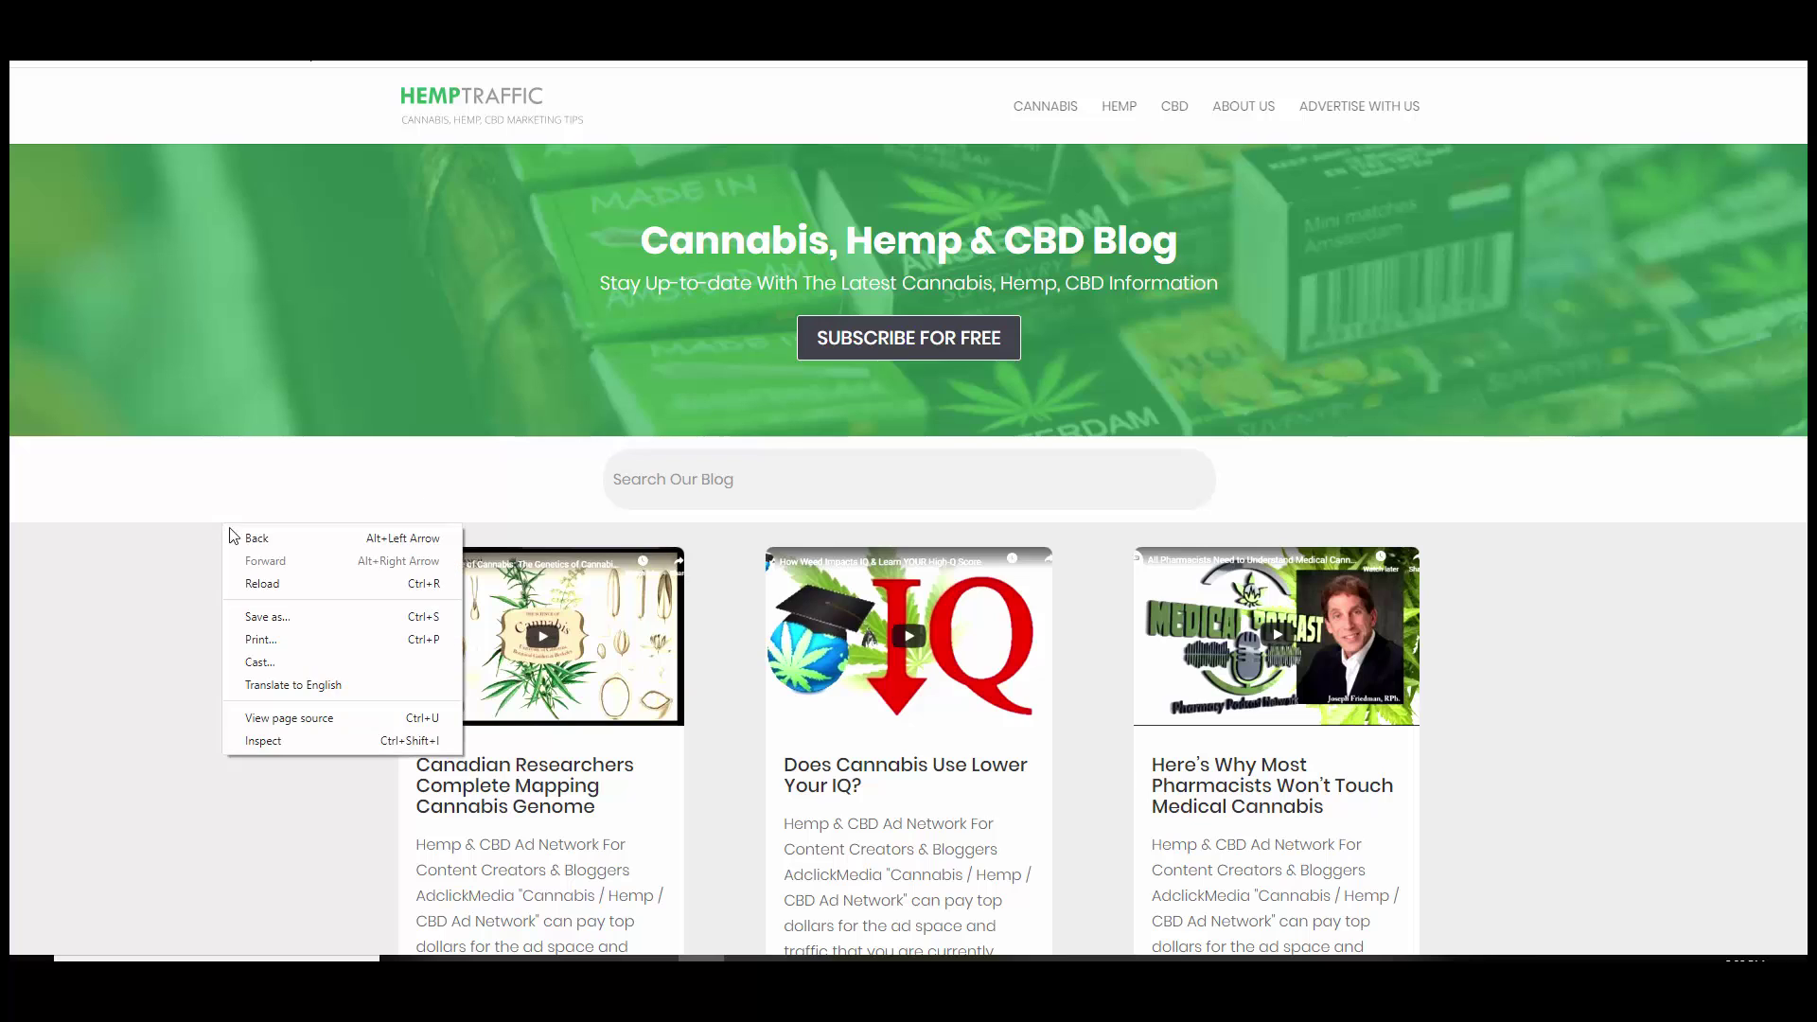
click(310, 585)
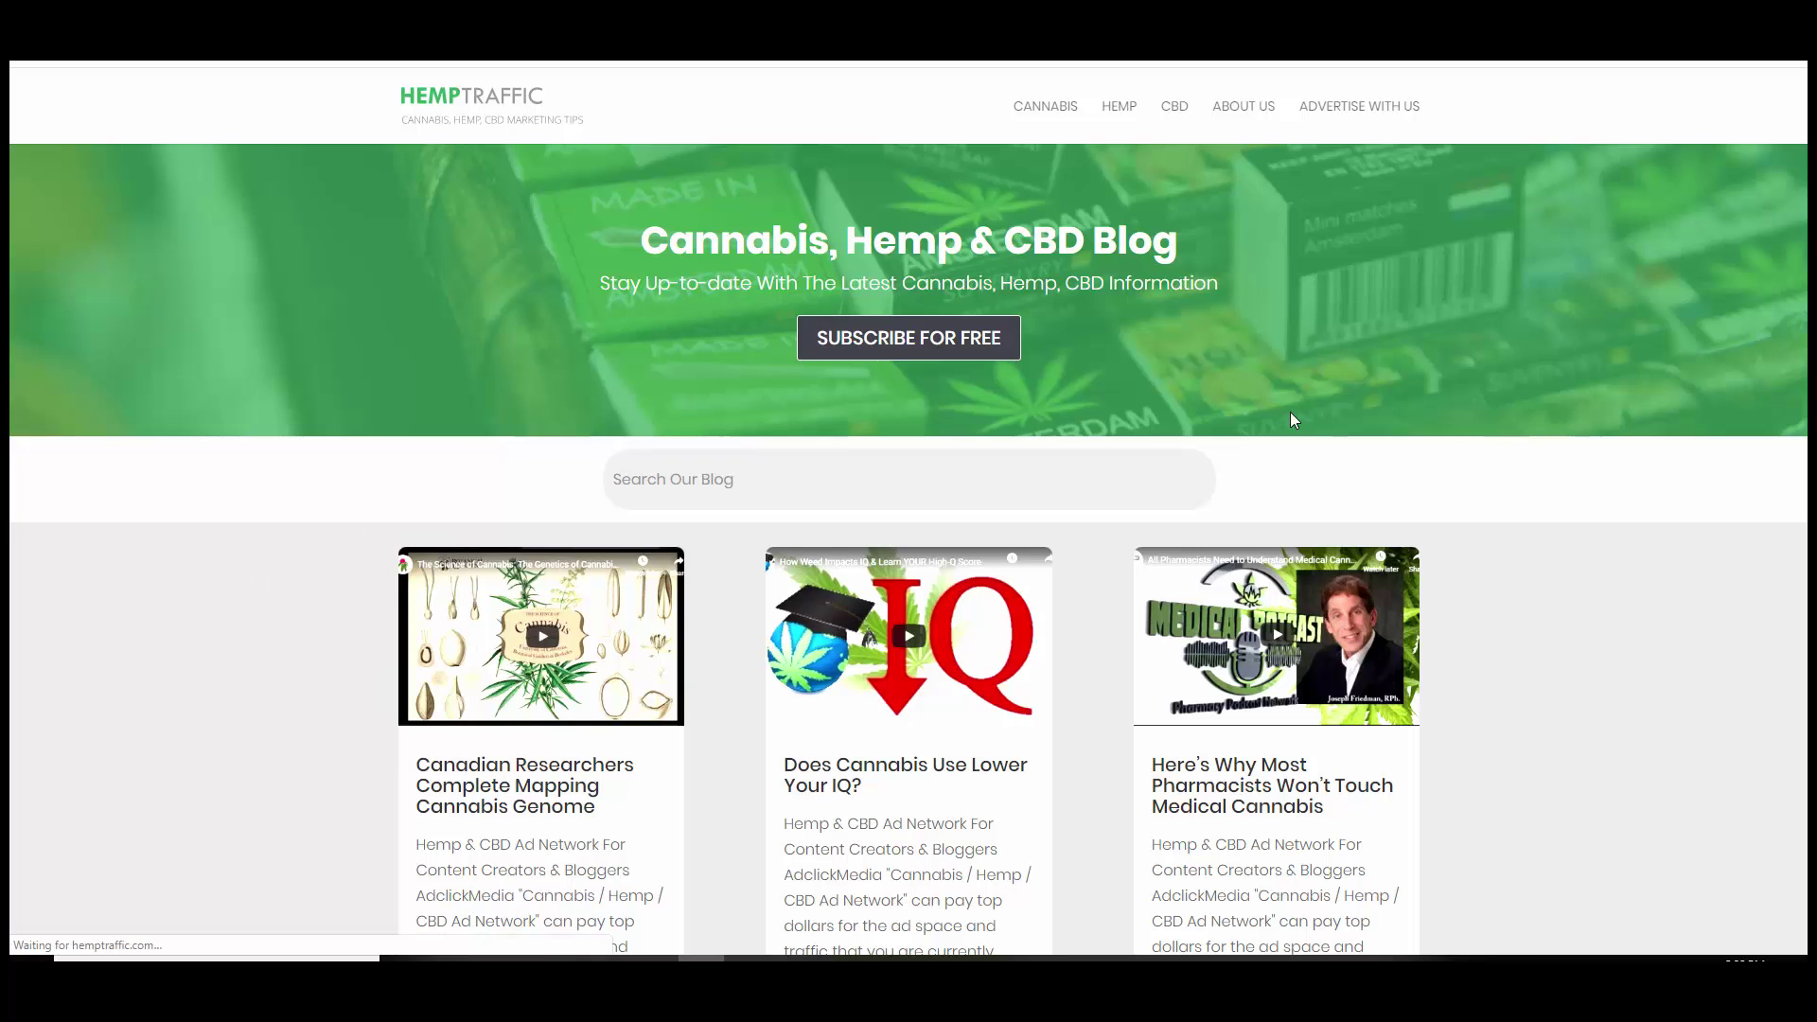